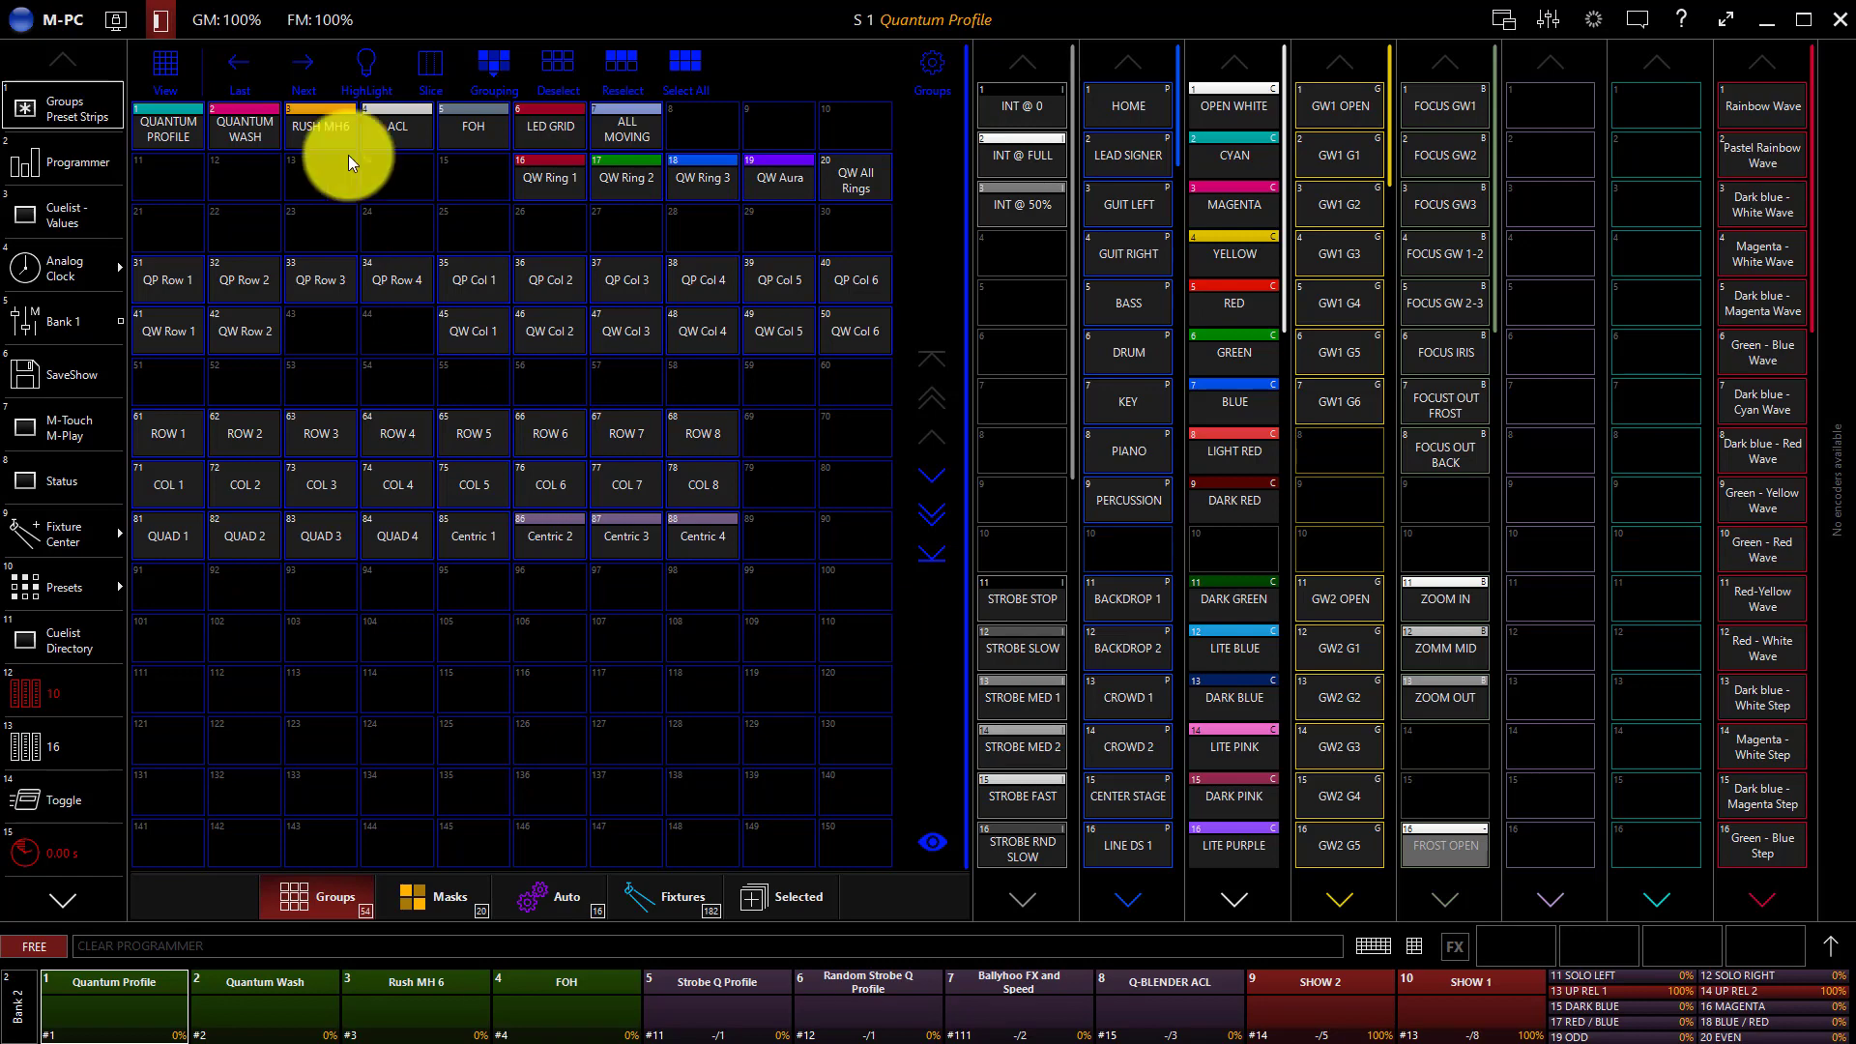
Select the QUANTUM PROFILE group and open the FX parameters for its intensity.
click(163, 110)
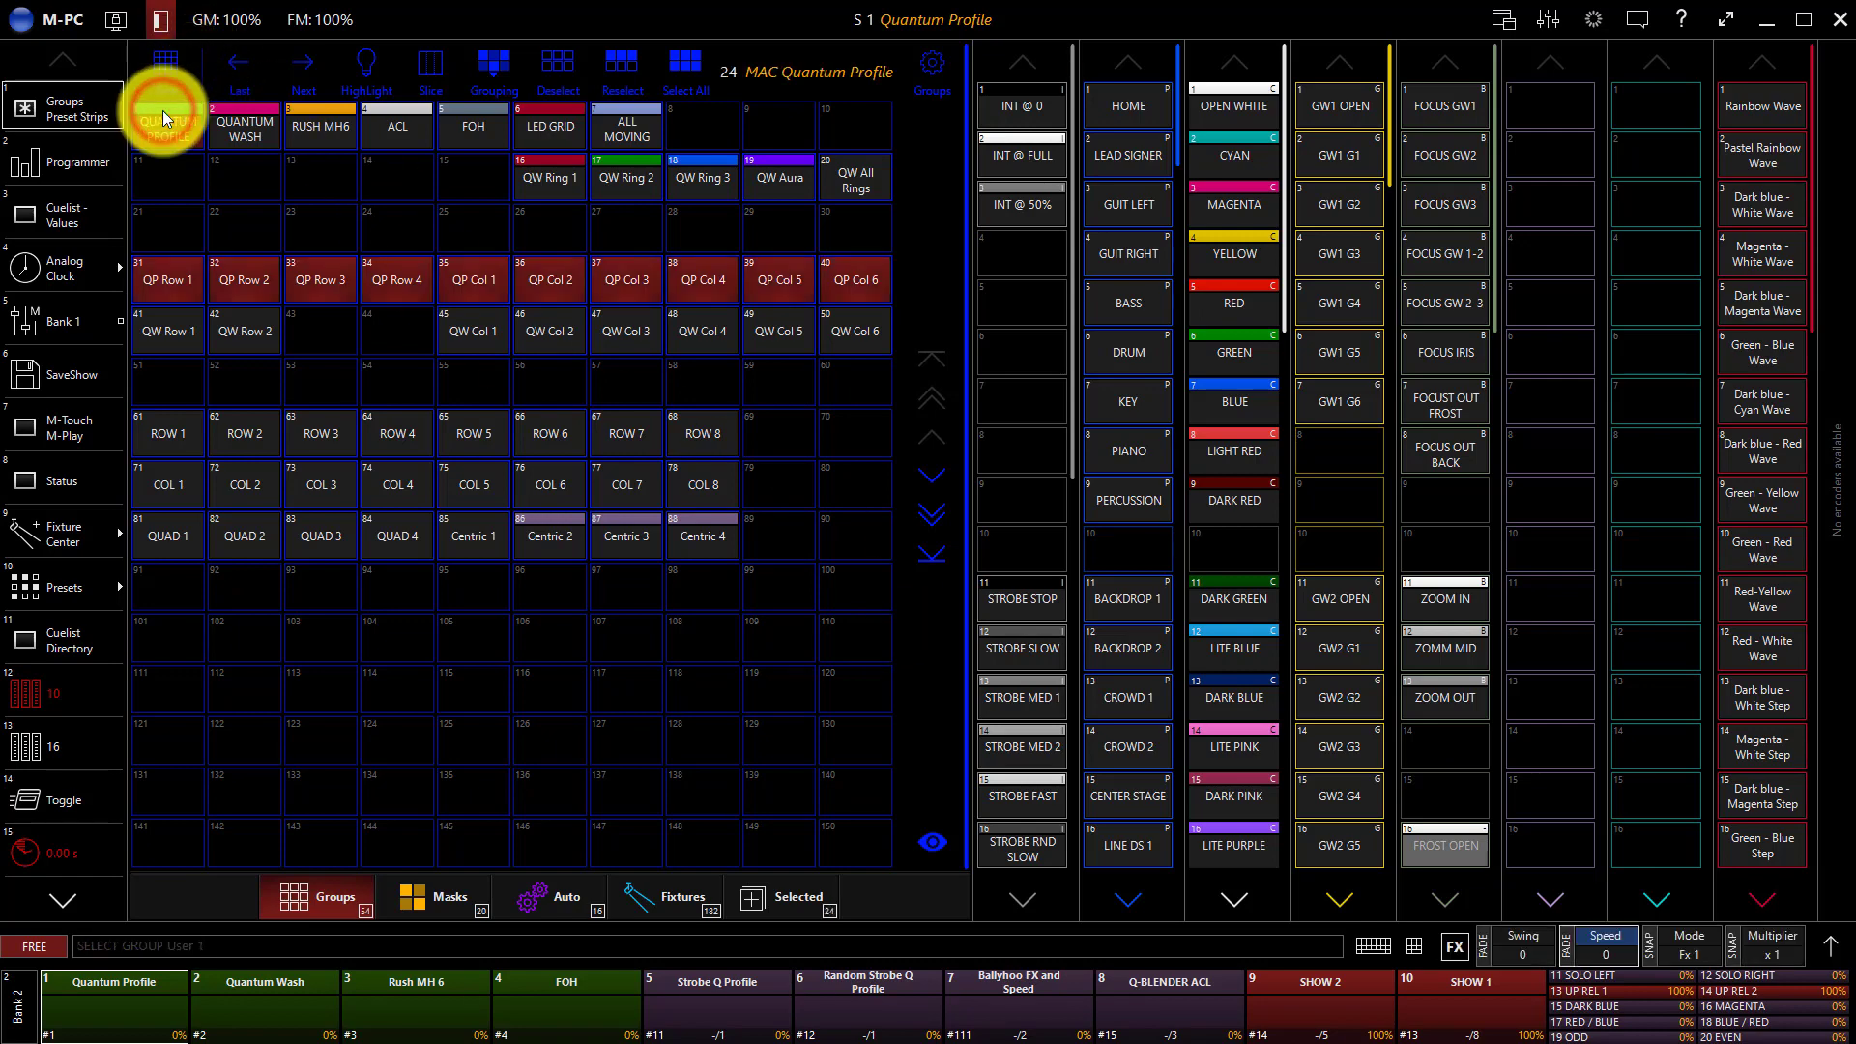
click(1824, 967)
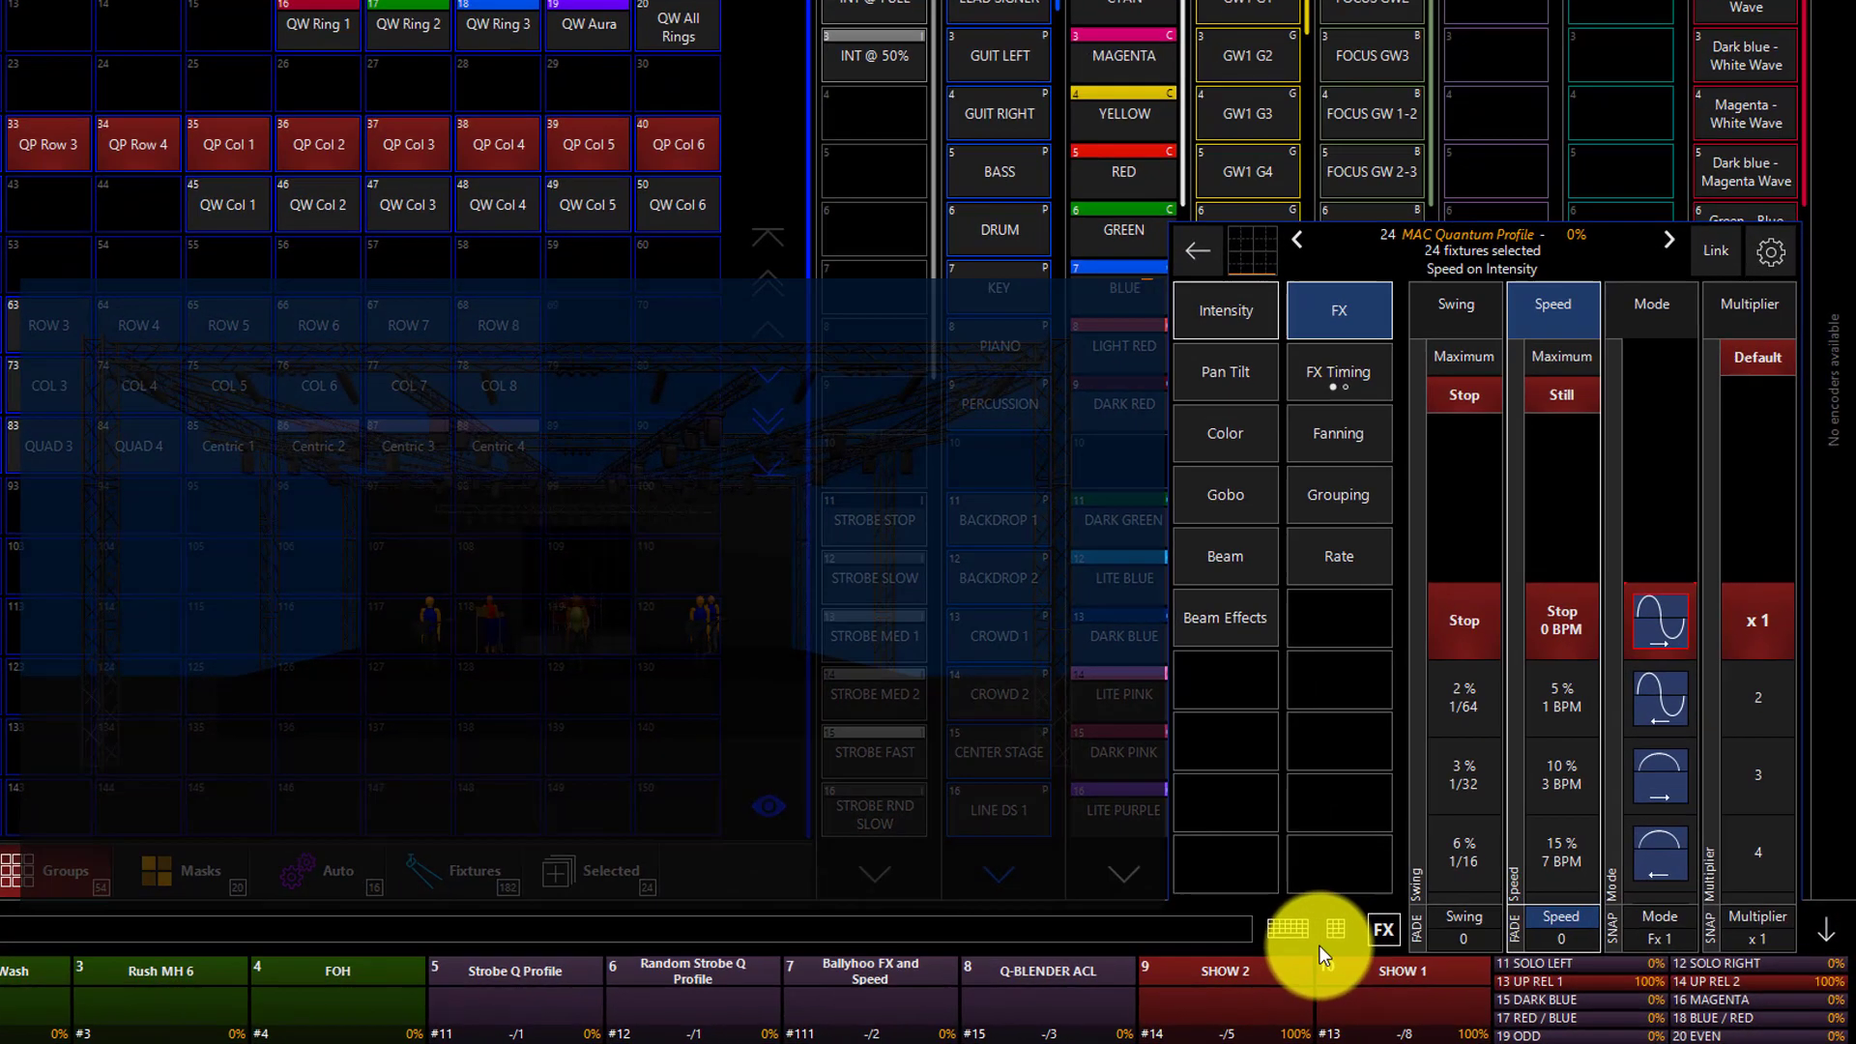
click(1229, 306)
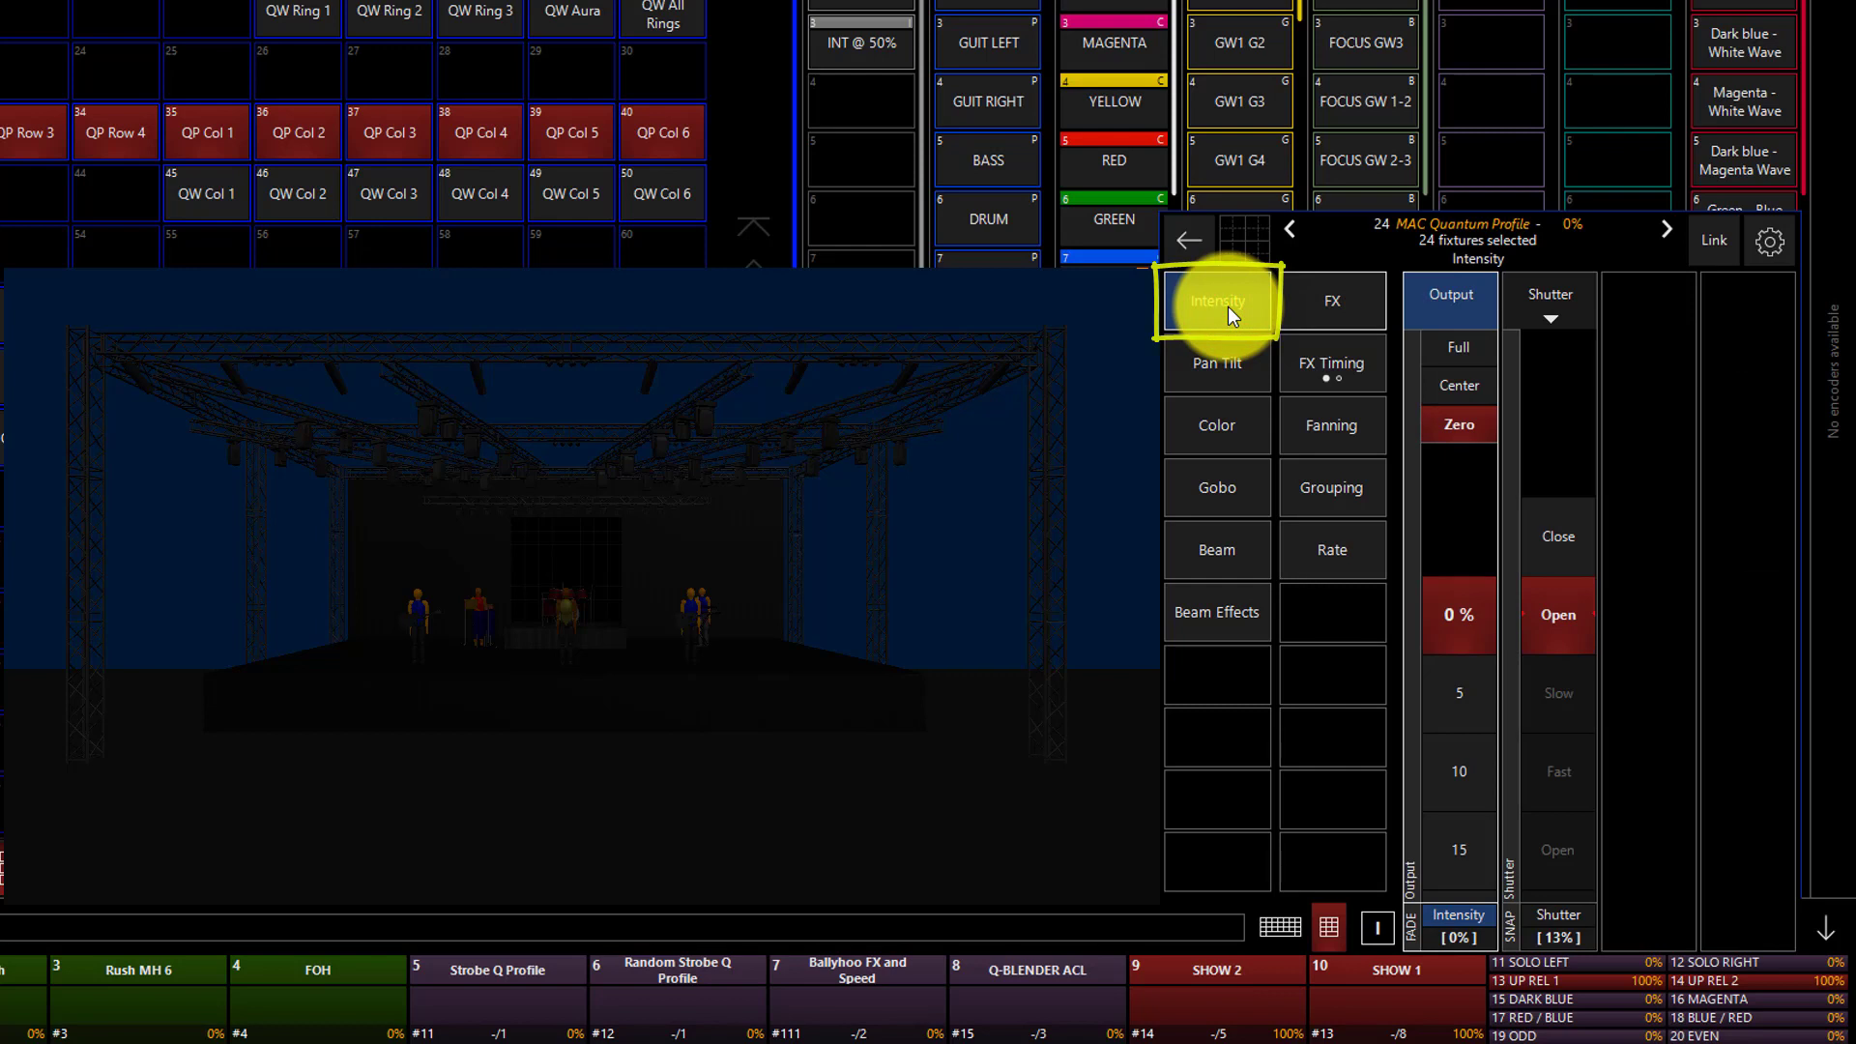
click(1341, 301)
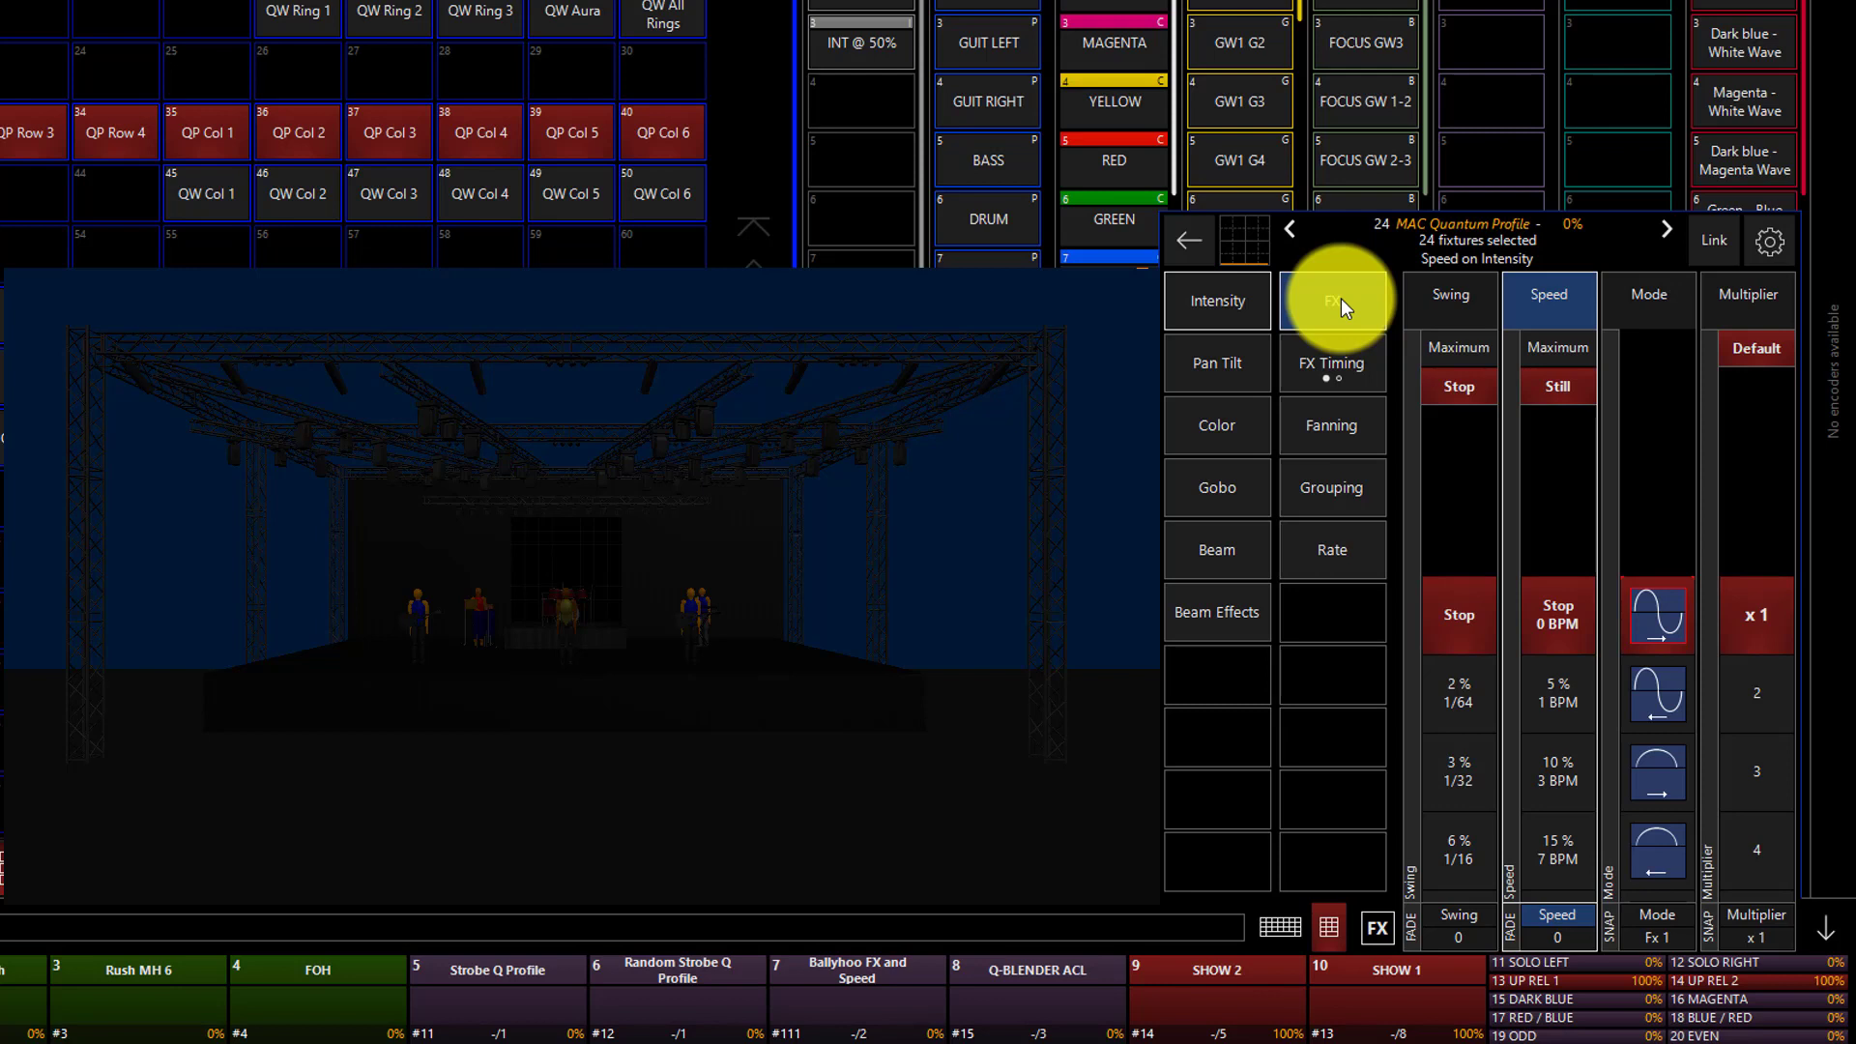
Set the intensity output of the Quantum Profile fixtures to Center (50%).
click(1420, 303)
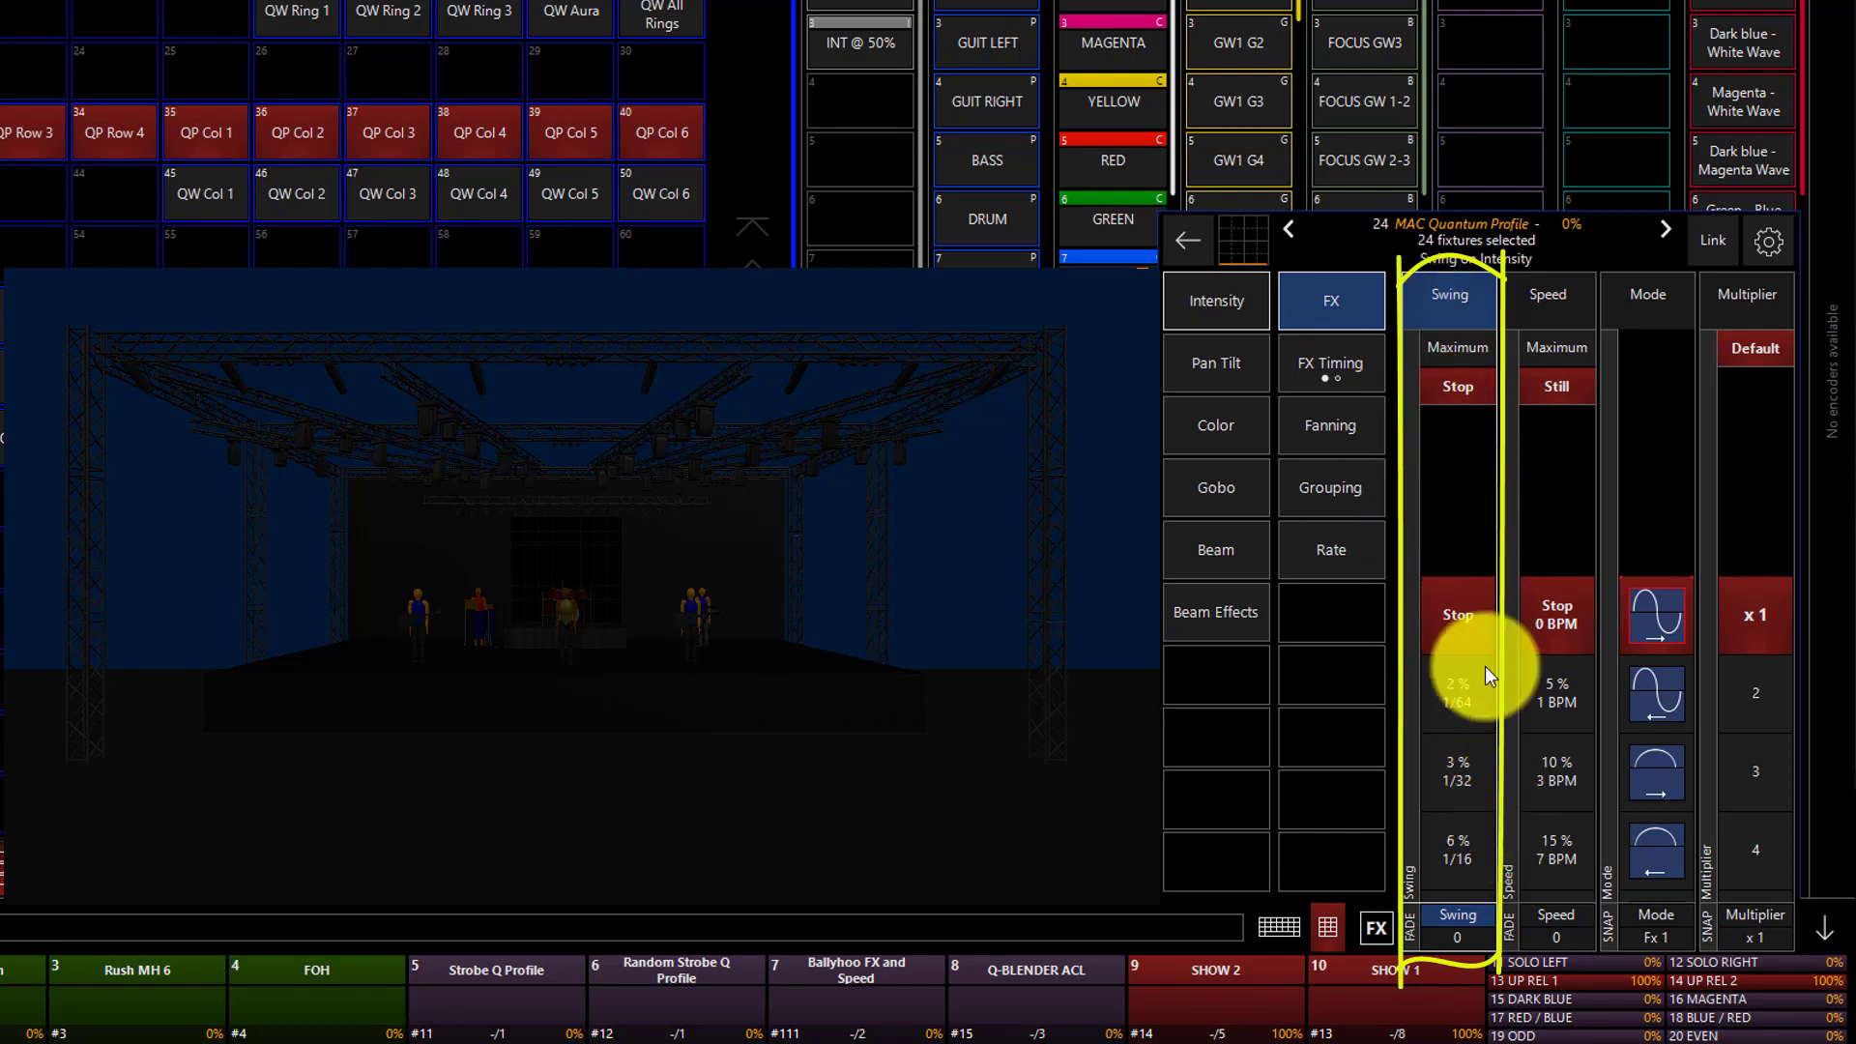
click(1255, 307)
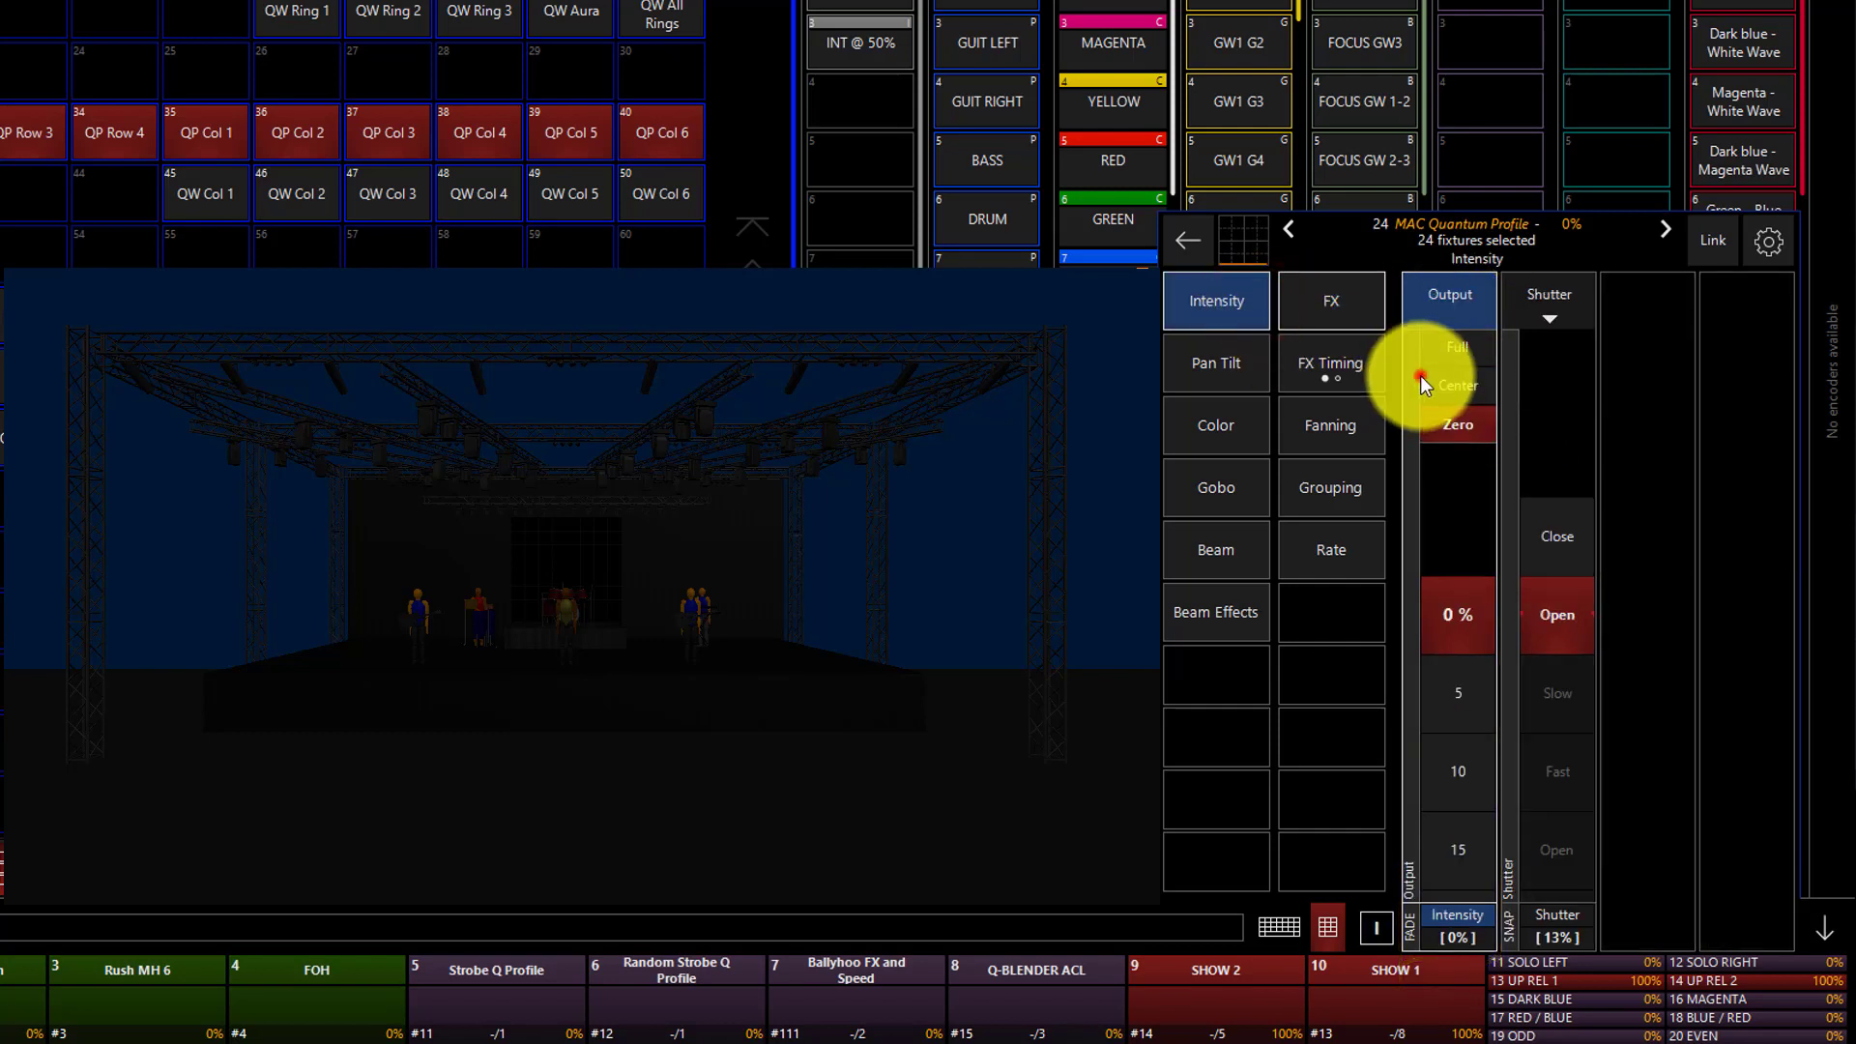
click(1422, 378)
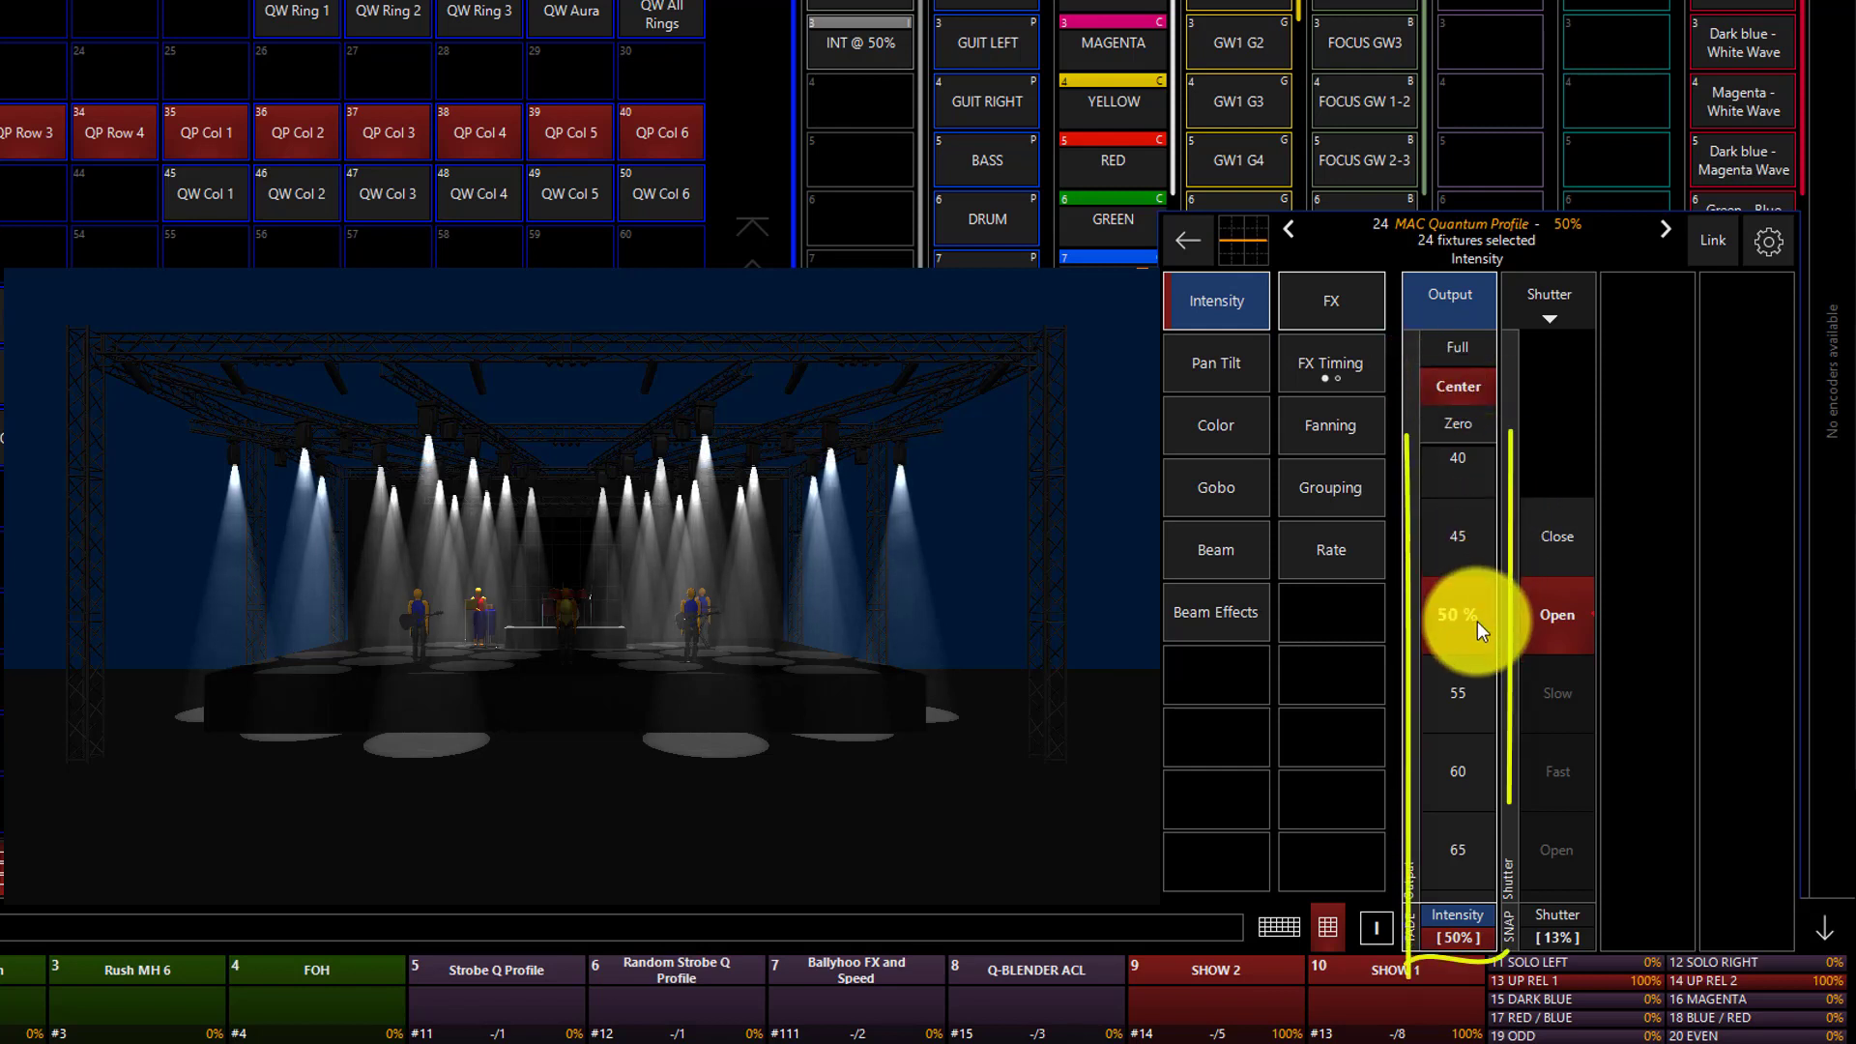
Set the Swing of the intensity effect to 100% (1:1).
click(1301, 290)
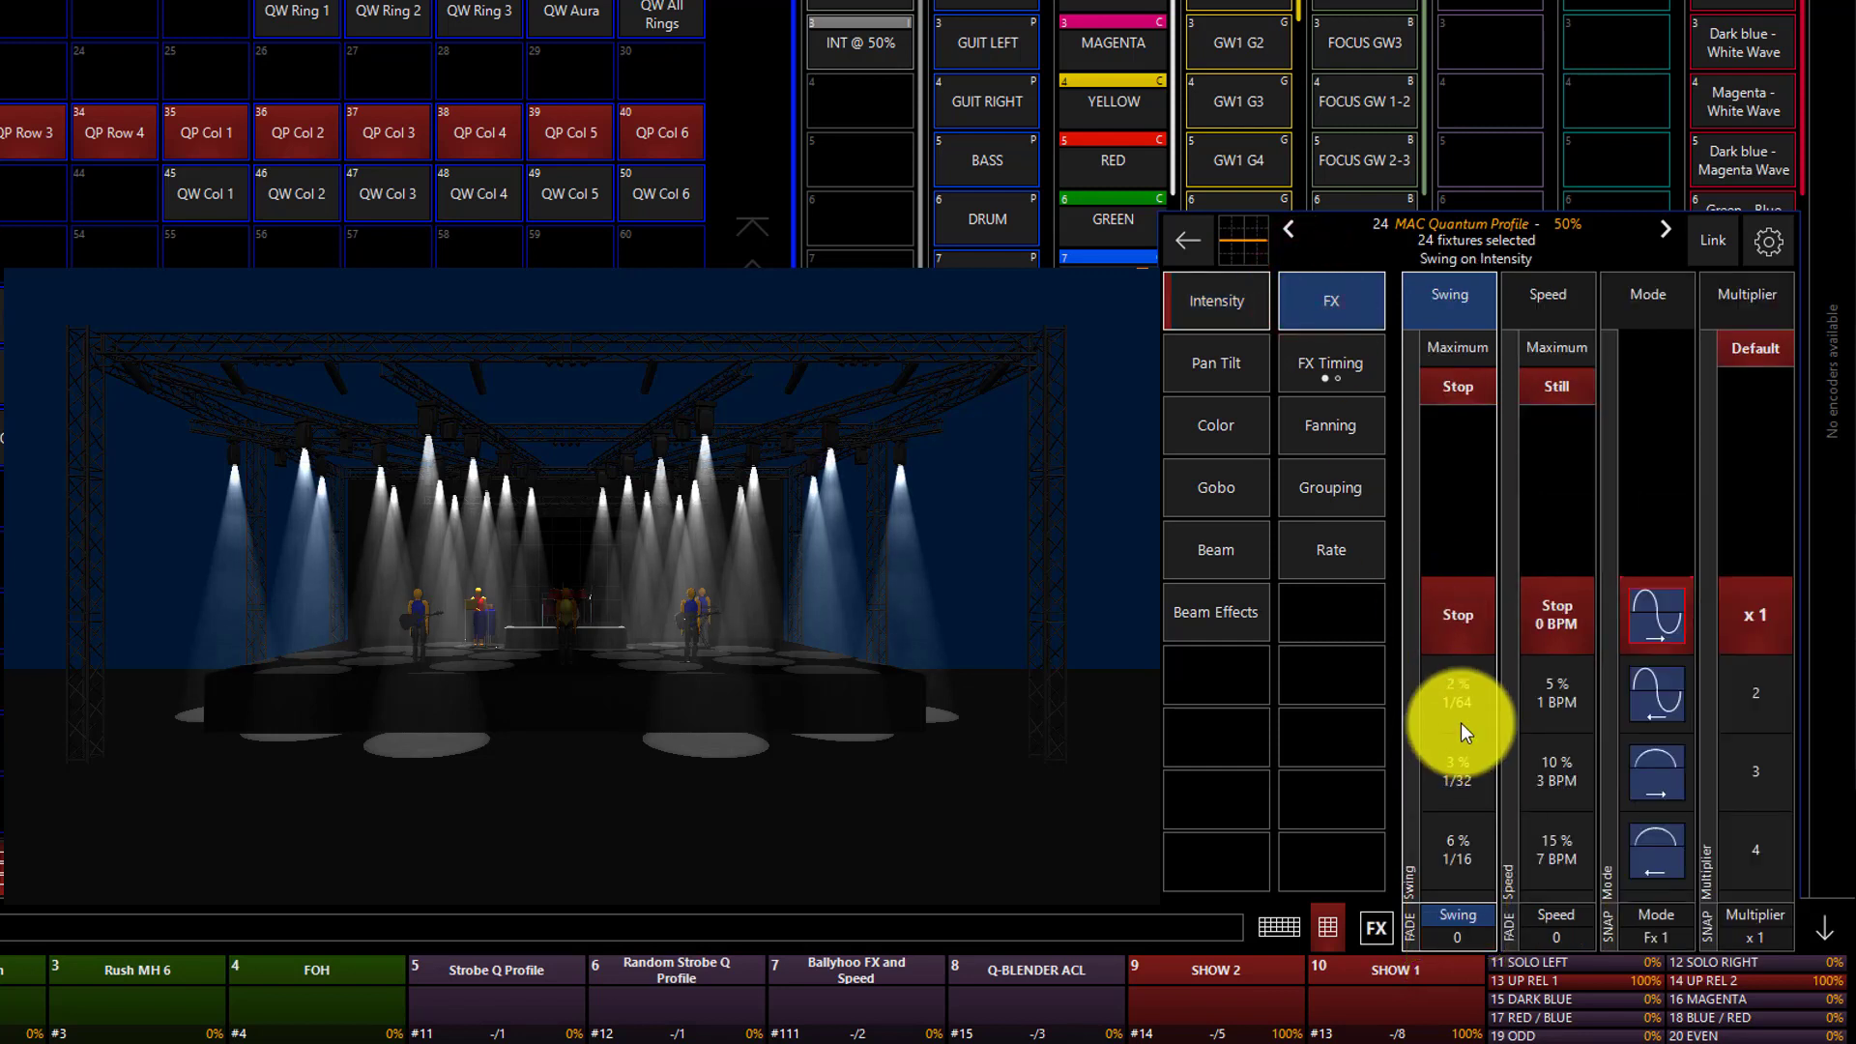
click(1461, 723)
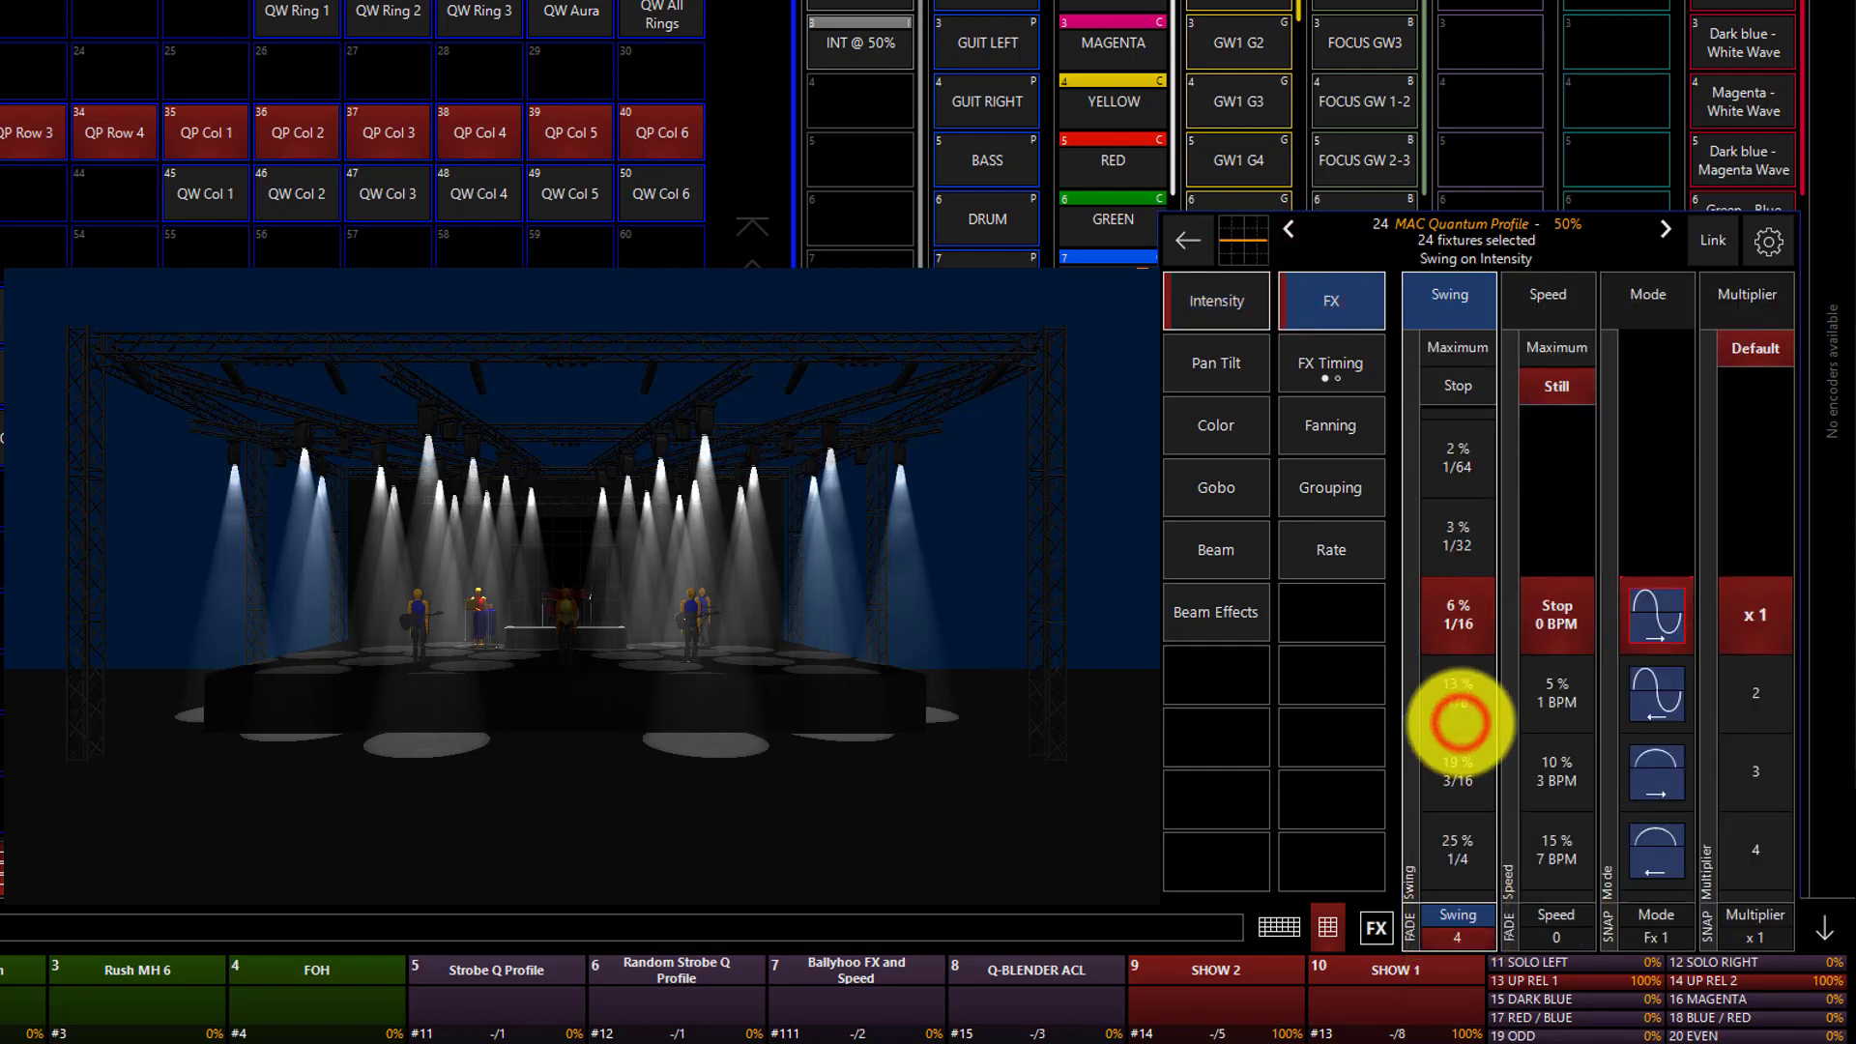
scroll(1460, 722, down, 2)
scroll(1461, 724, up, 3)
scroll(1460, 724, down, 10)
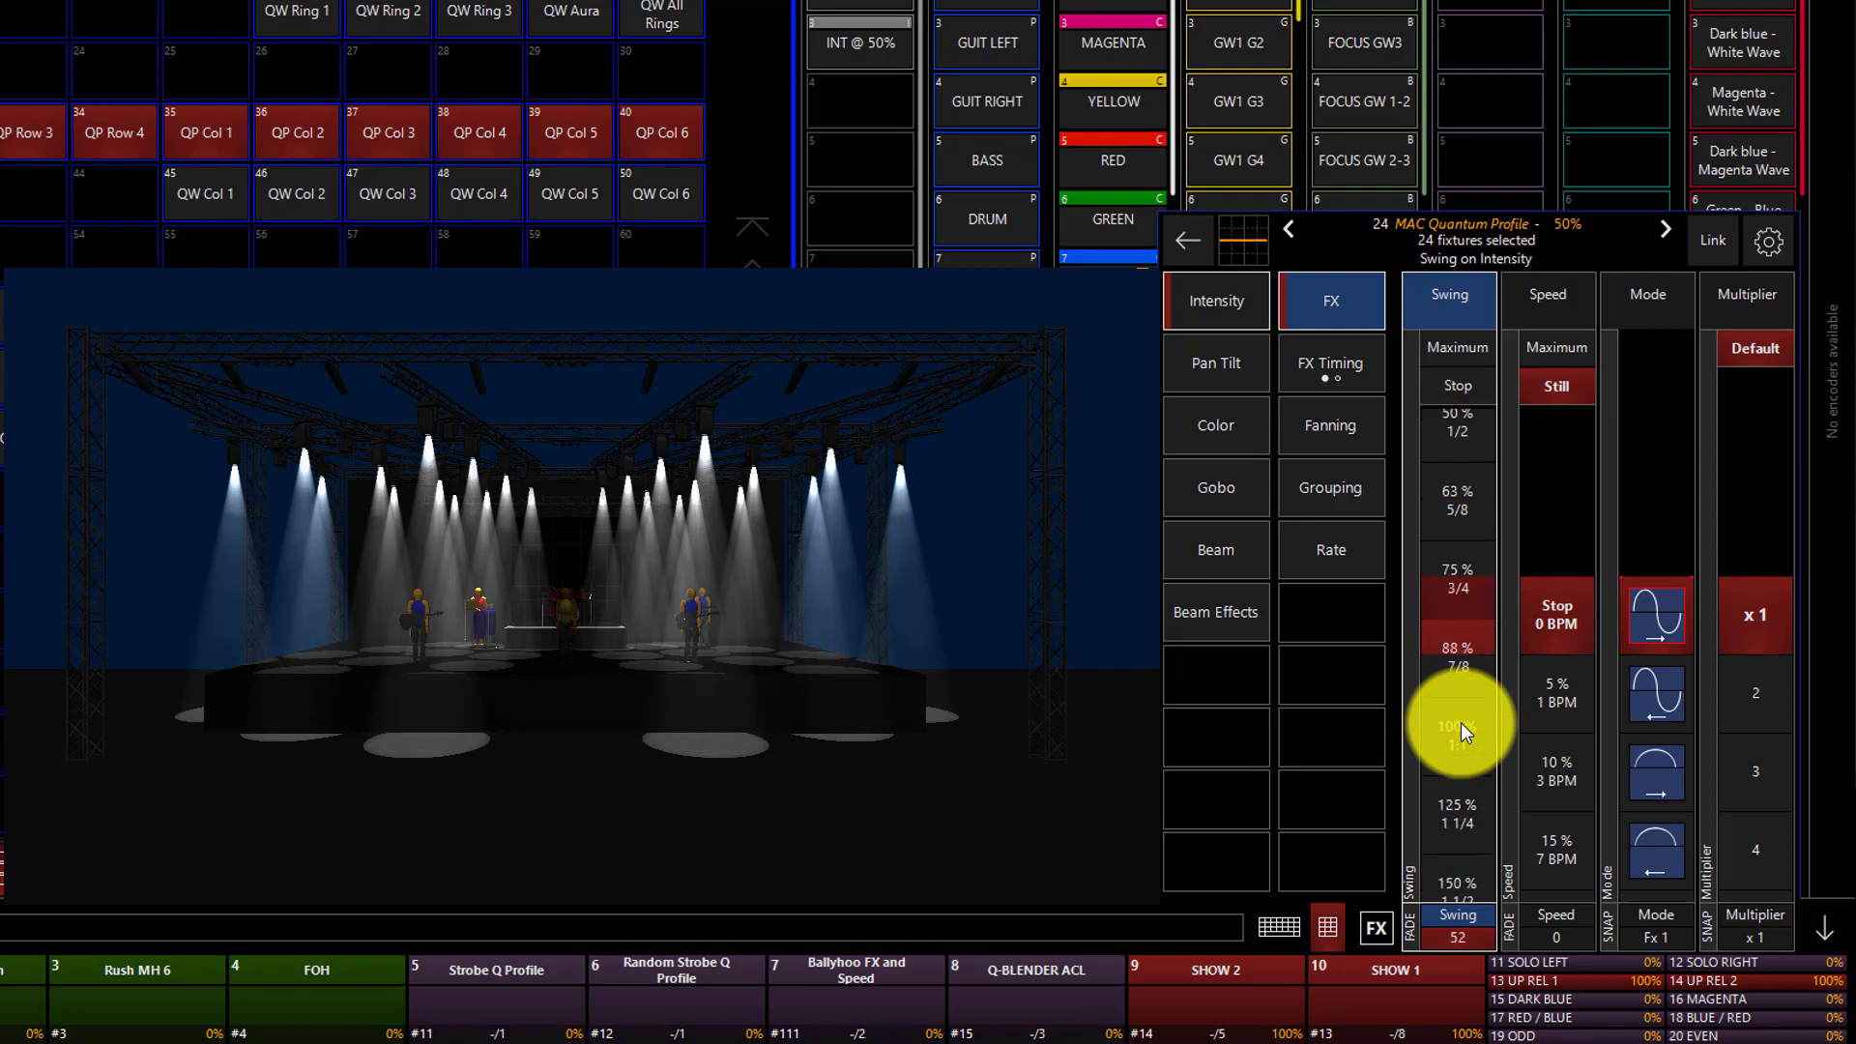
click(1461, 722)
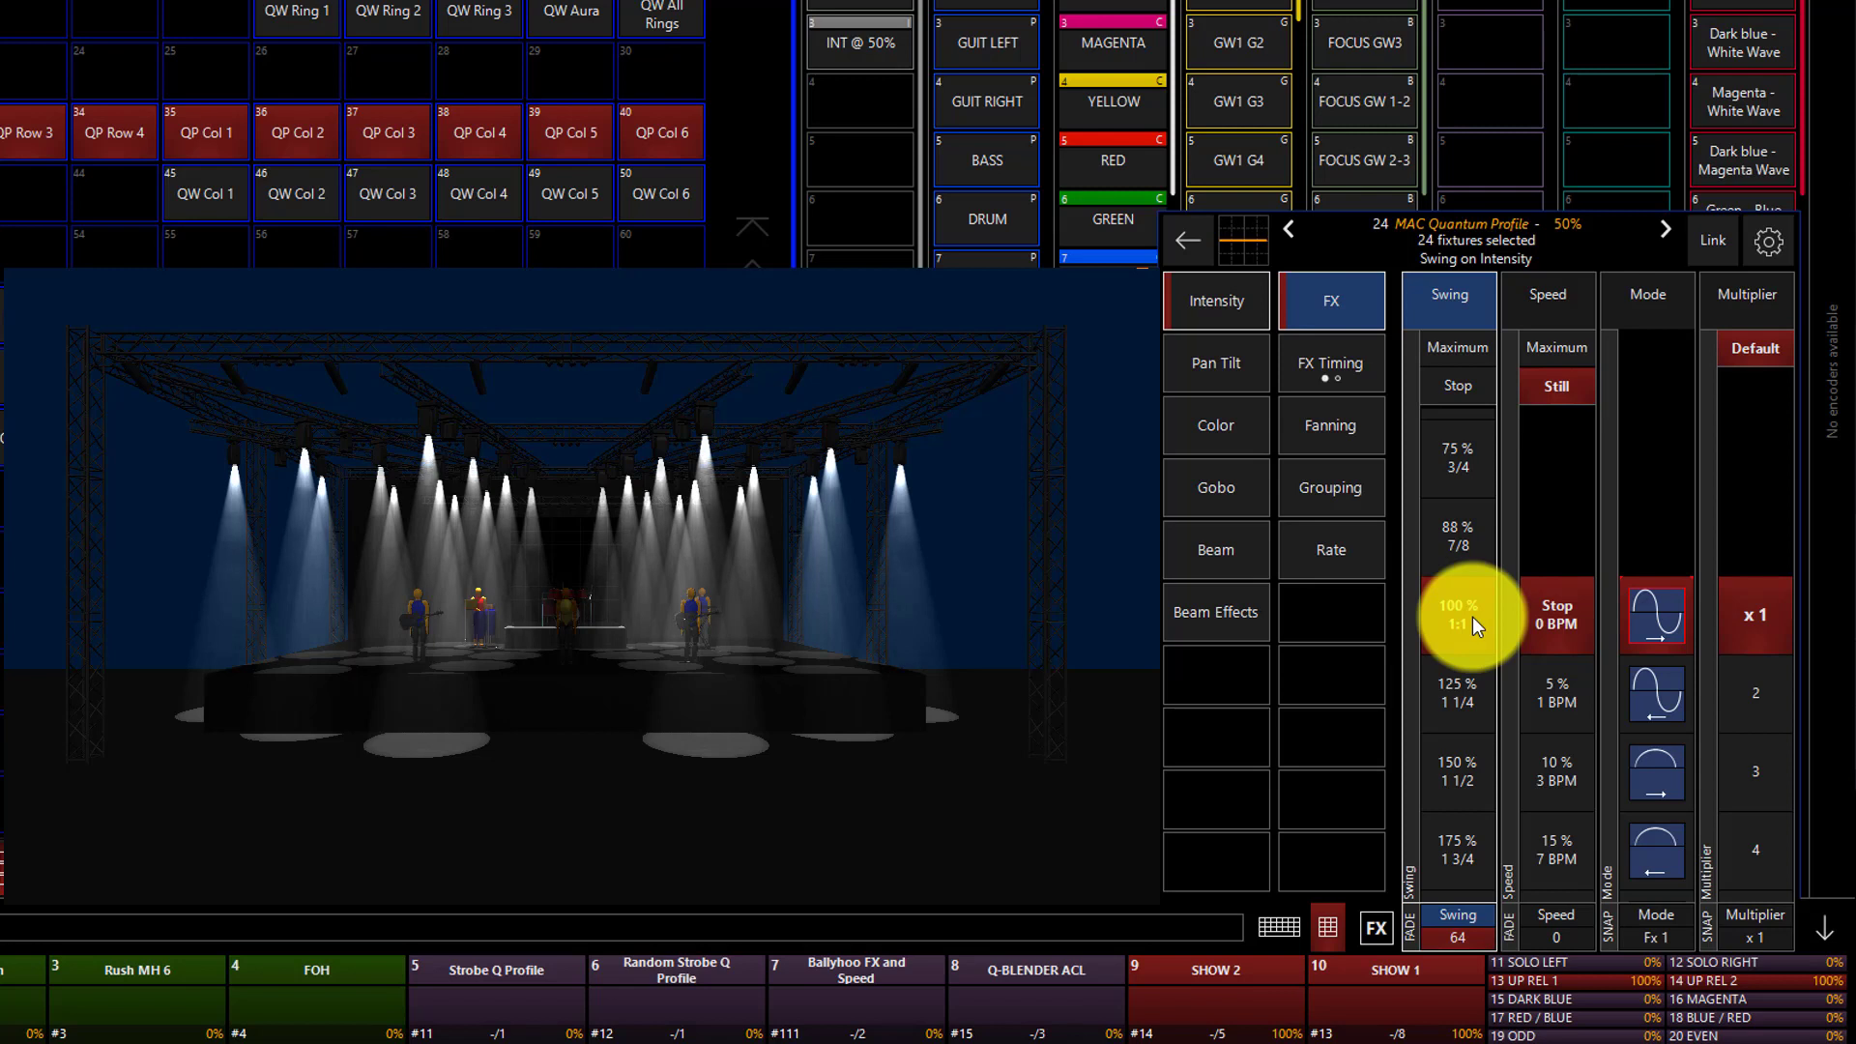
Raise the Speed of the intensity effect to about 45% (62 BPM).
click(1547, 277)
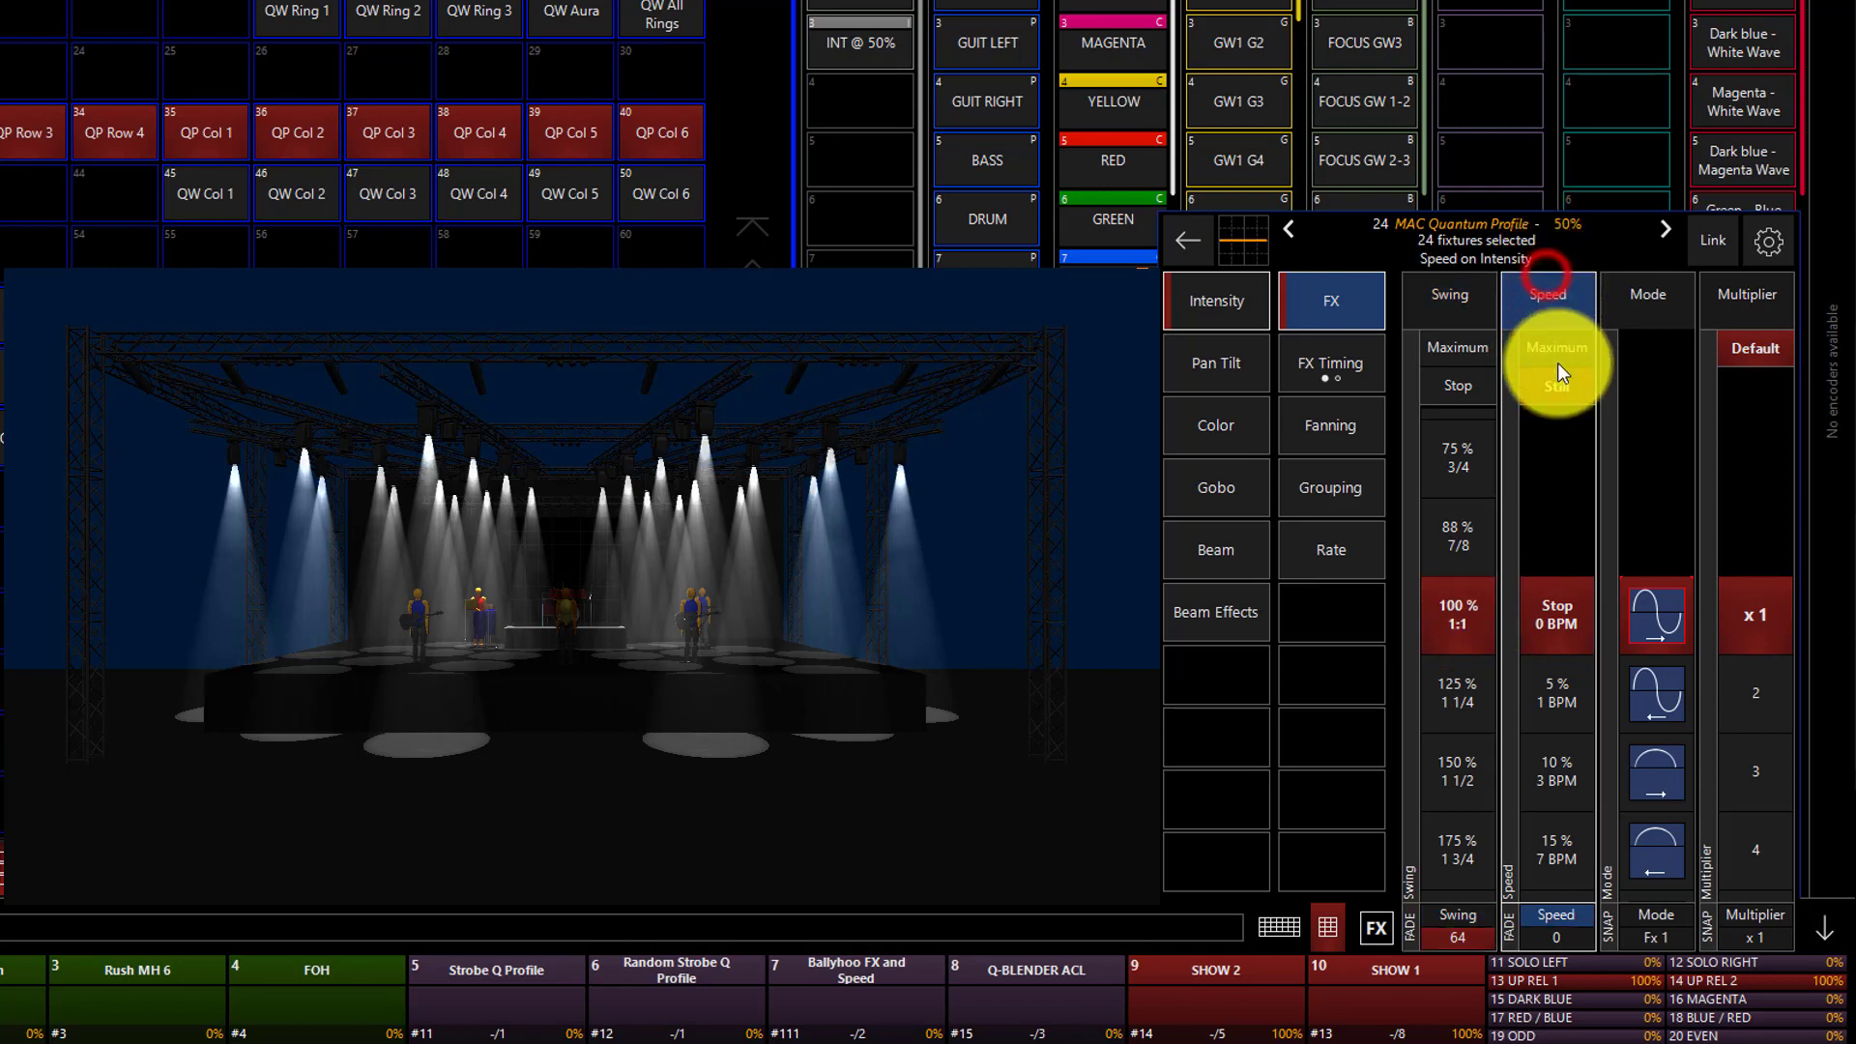
click(1586, 701)
click(1585, 702)
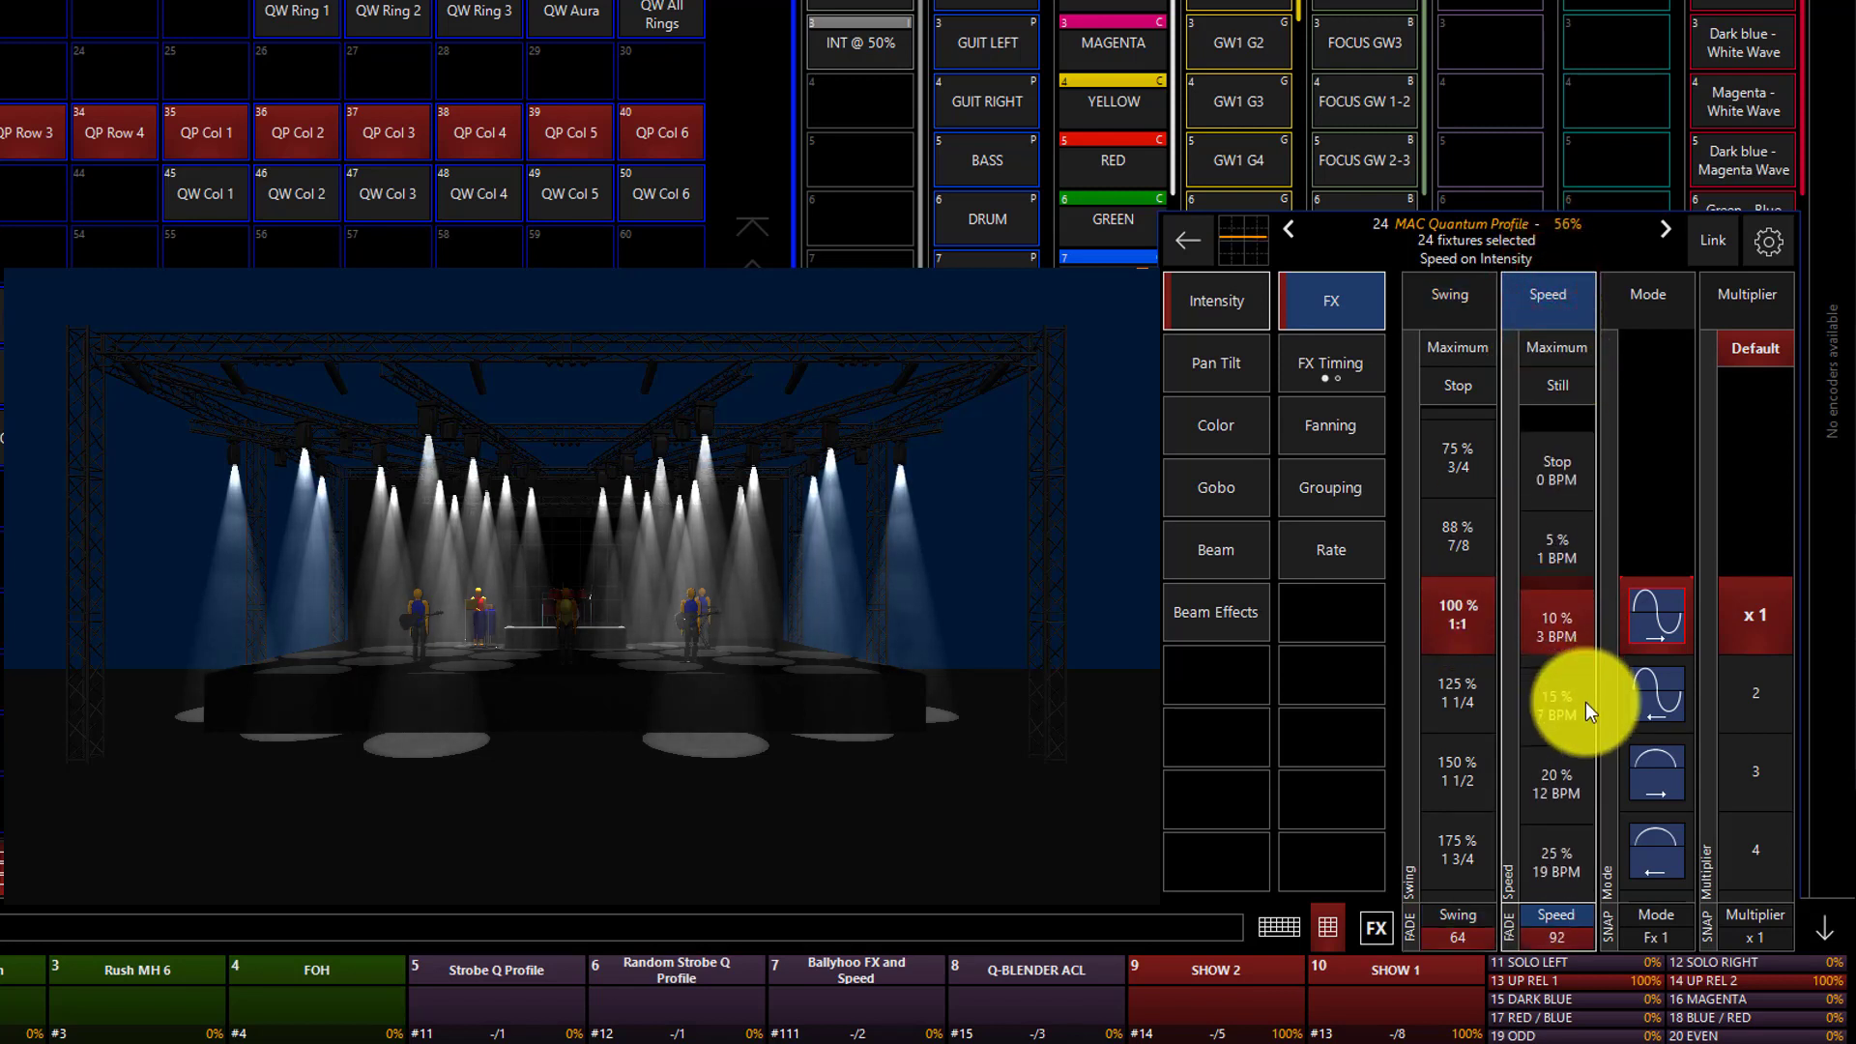
click(1586, 703)
click(1586, 703)
click(1586, 703)
click(1585, 701)
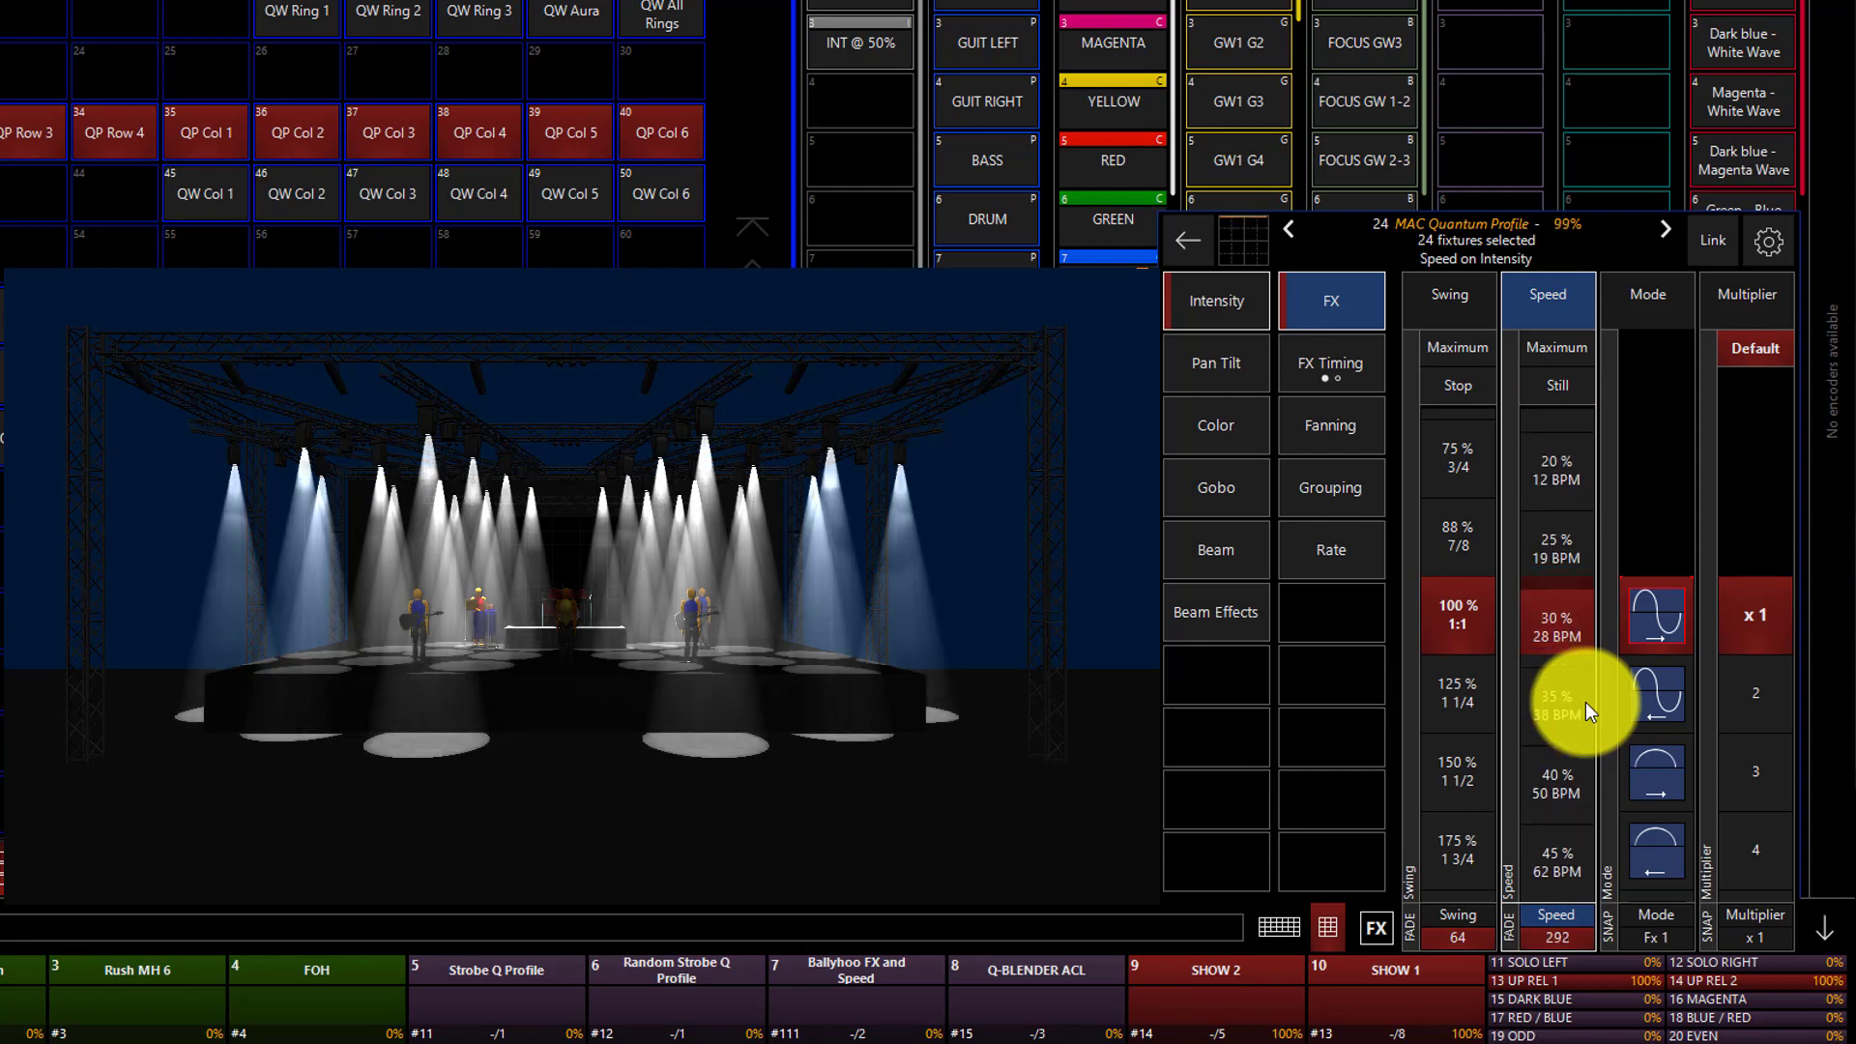
click(1585, 702)
click(1586, 702)
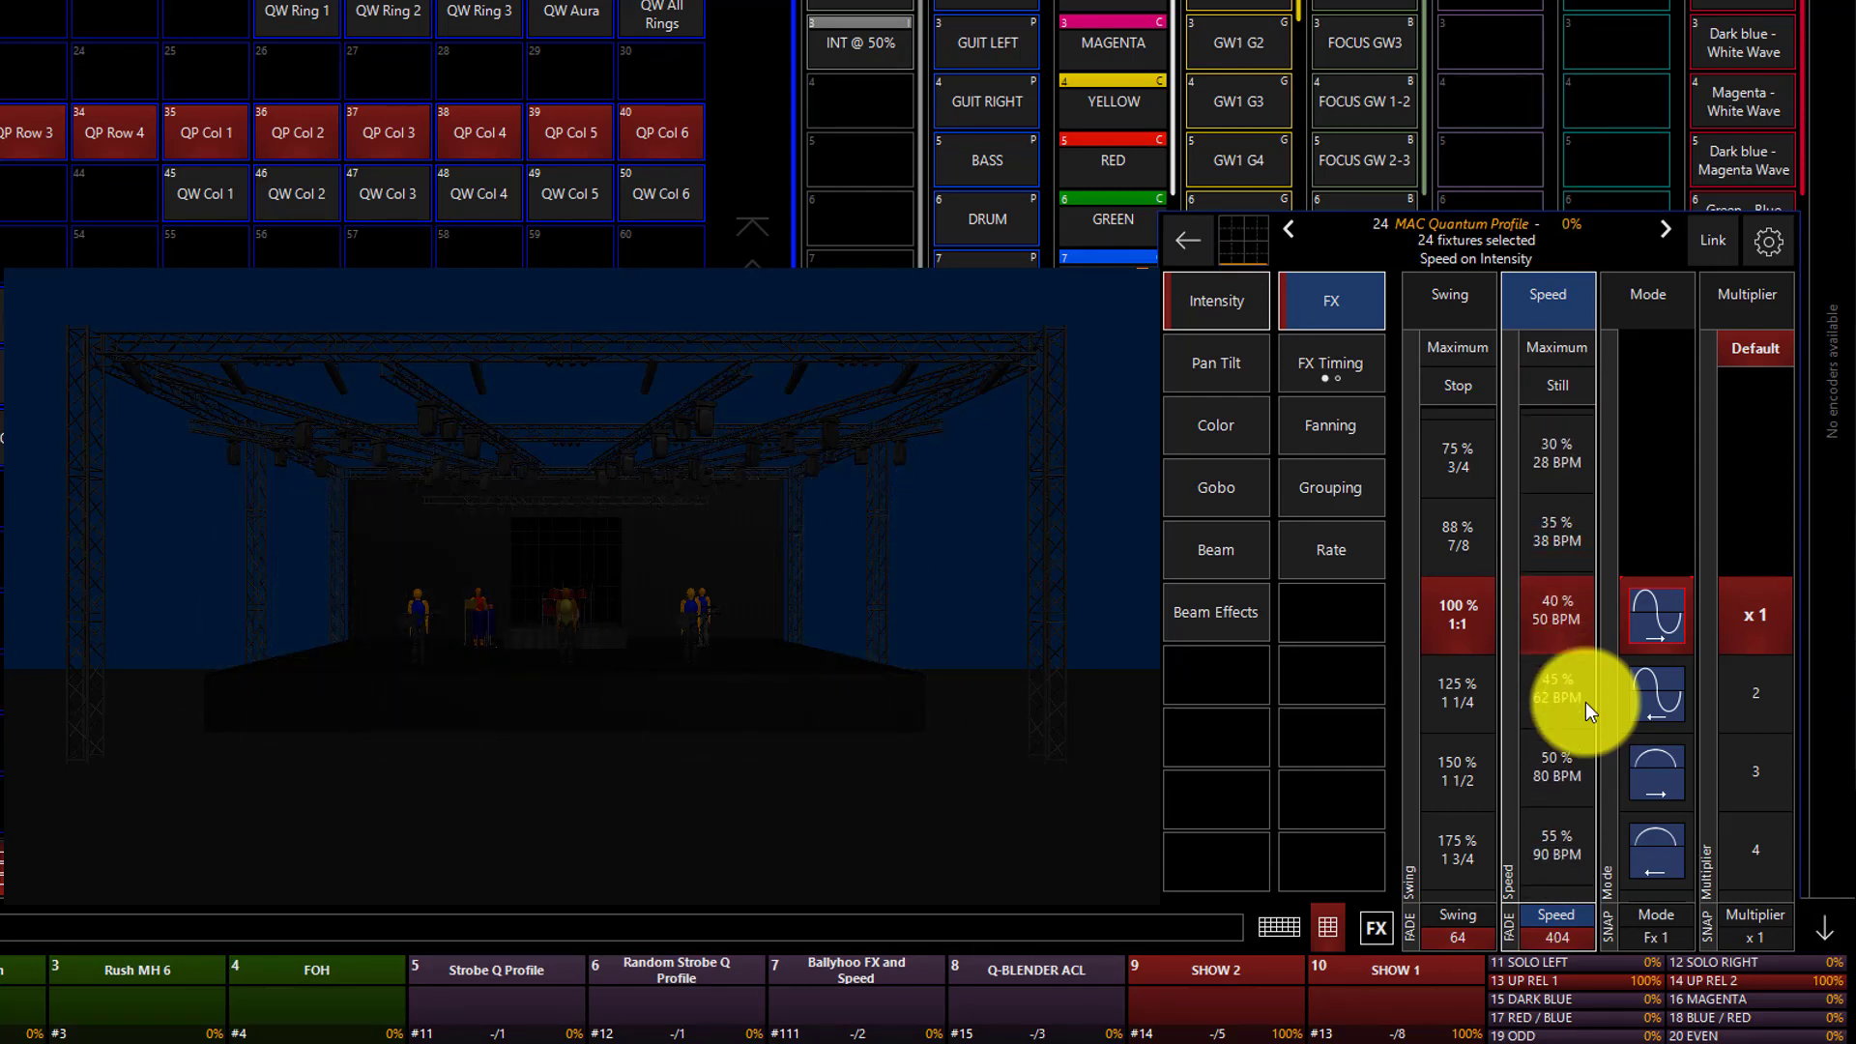
click(1585, 703)
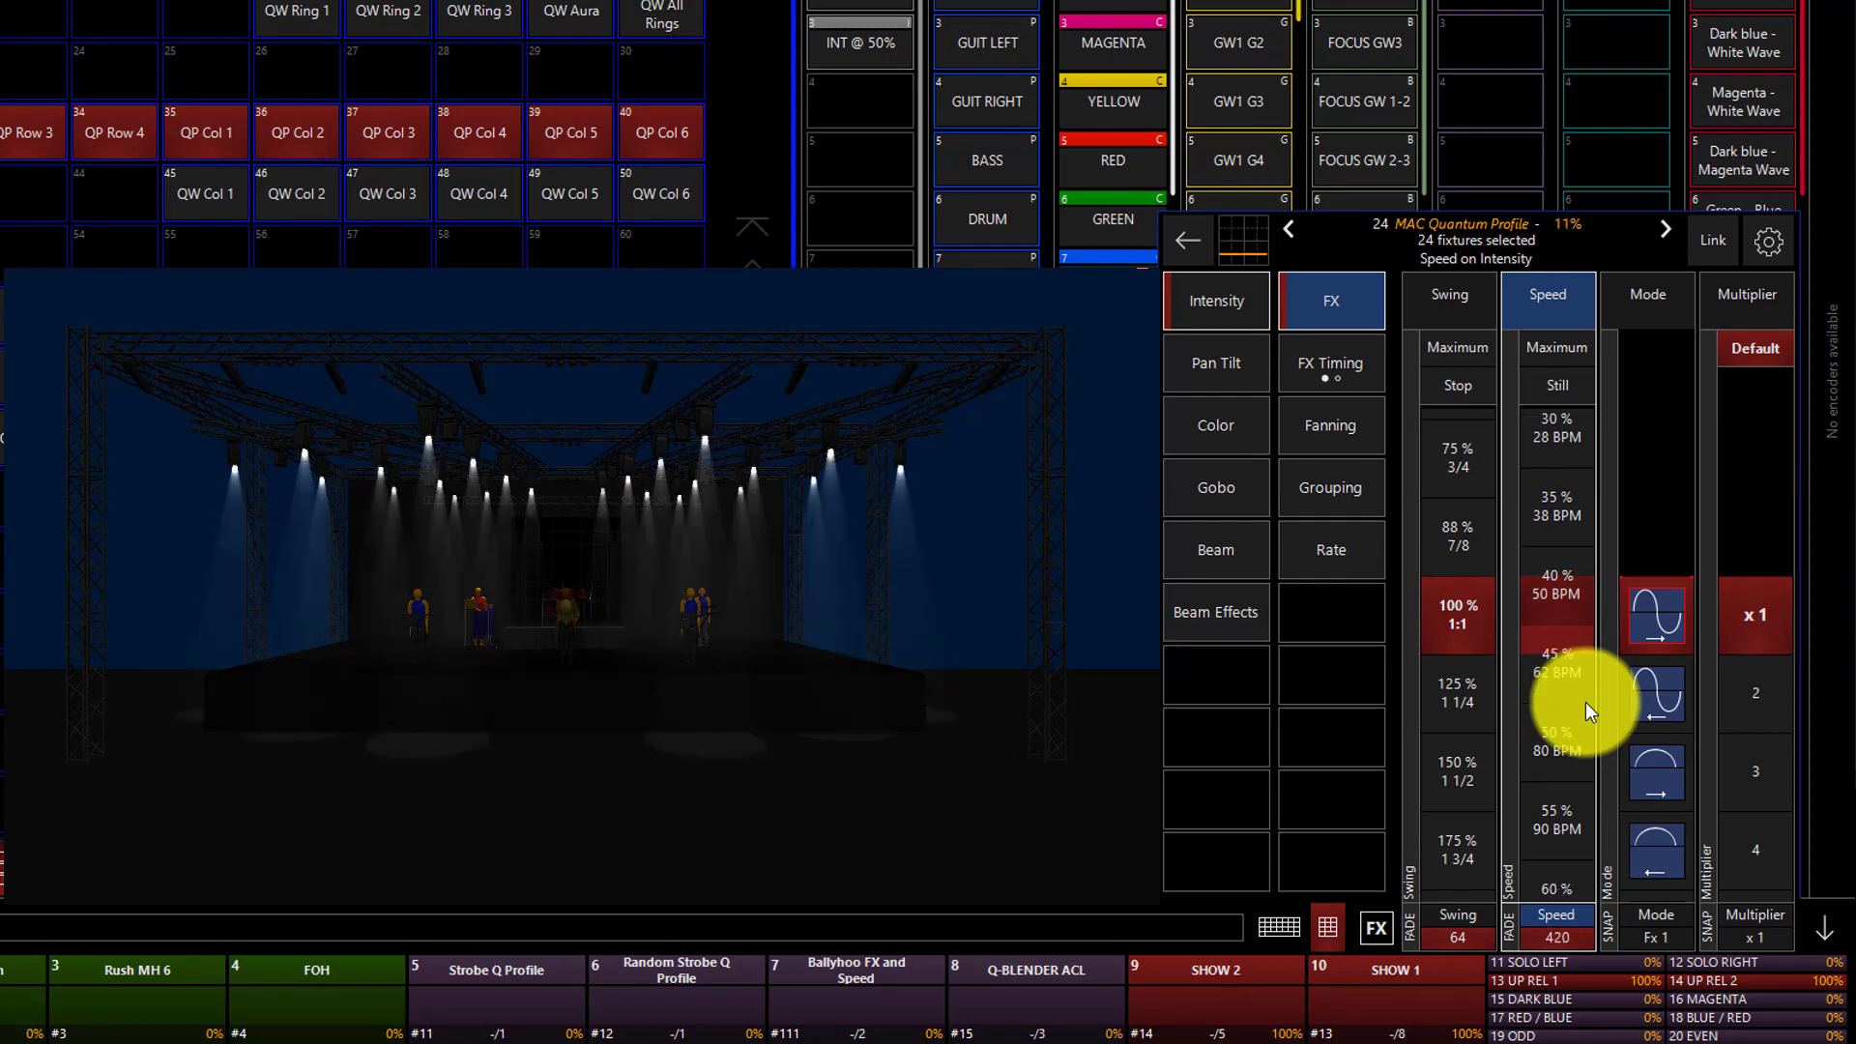
Try modes Fx 9 and Fx 7 on the intensity effect and restore mode Fx 1.
click(1631, 304)
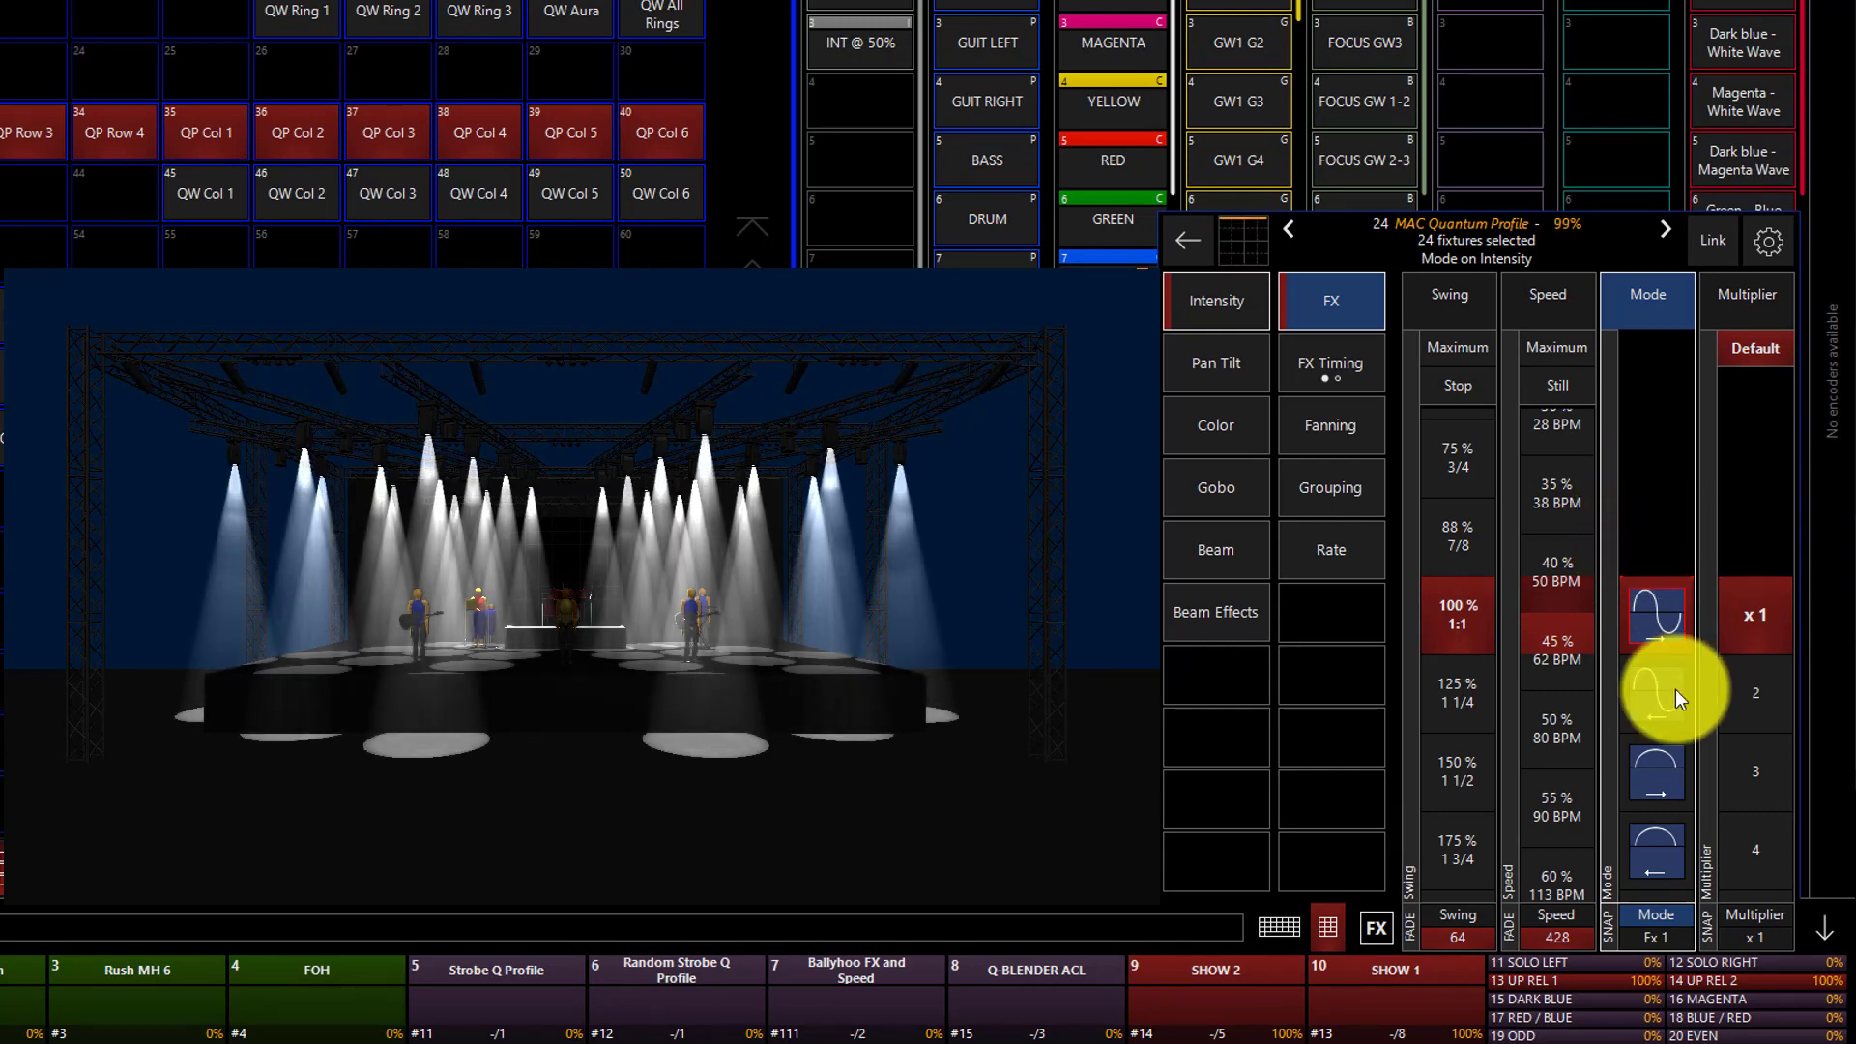
click(1652, 739)
click(1652, 738)
click(1653, 739)
click(1652, 738)
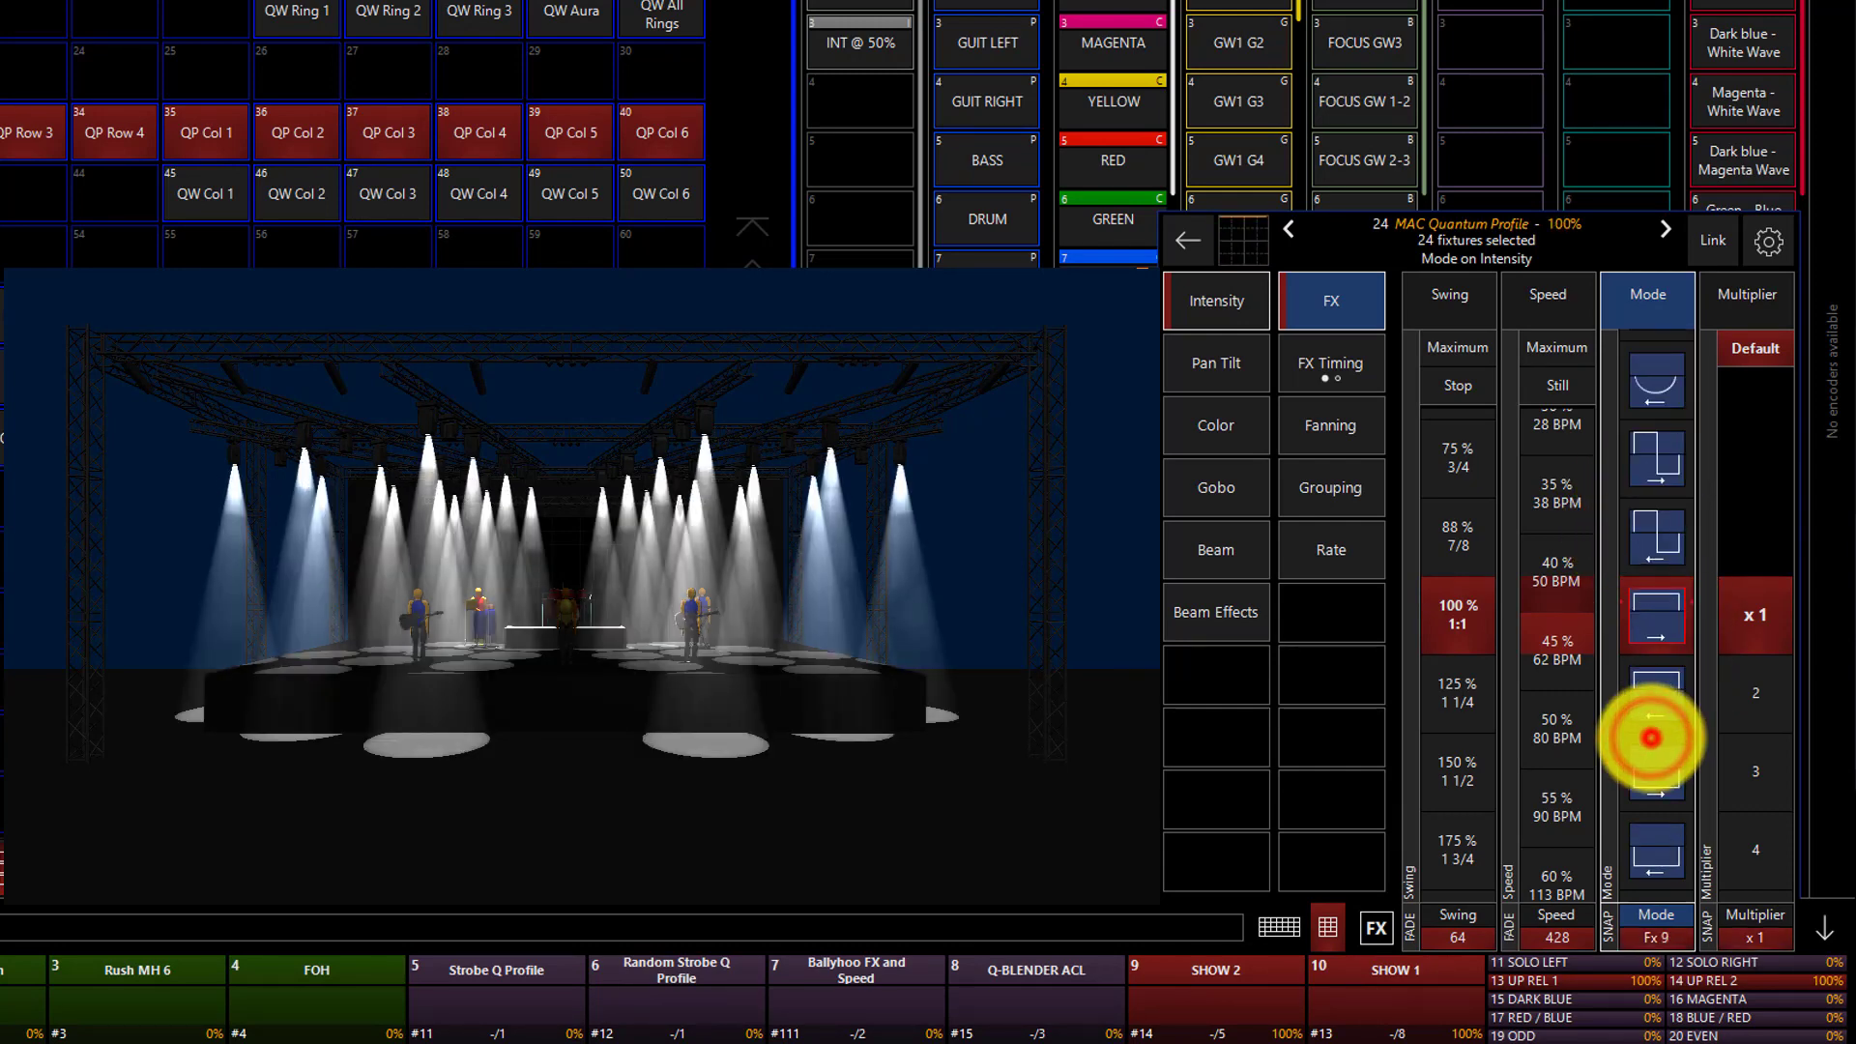
click(1650, 464)
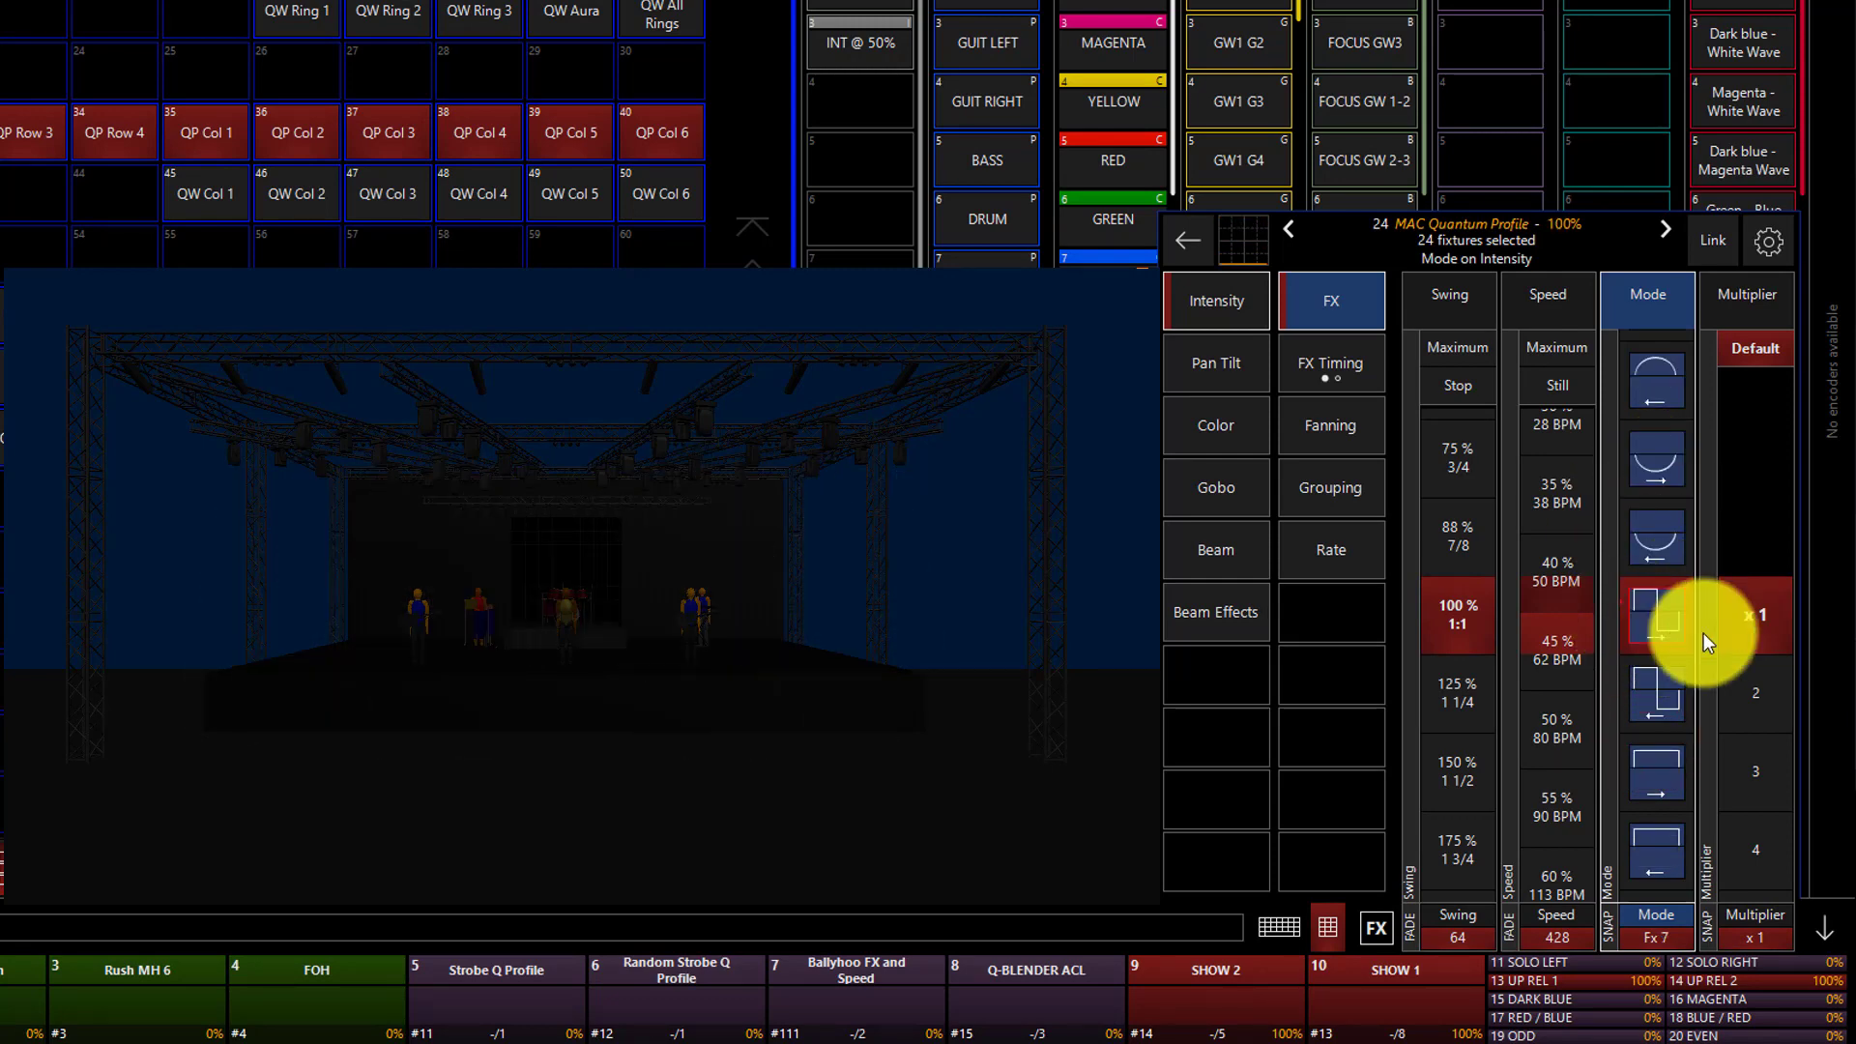
click(1646, 440)
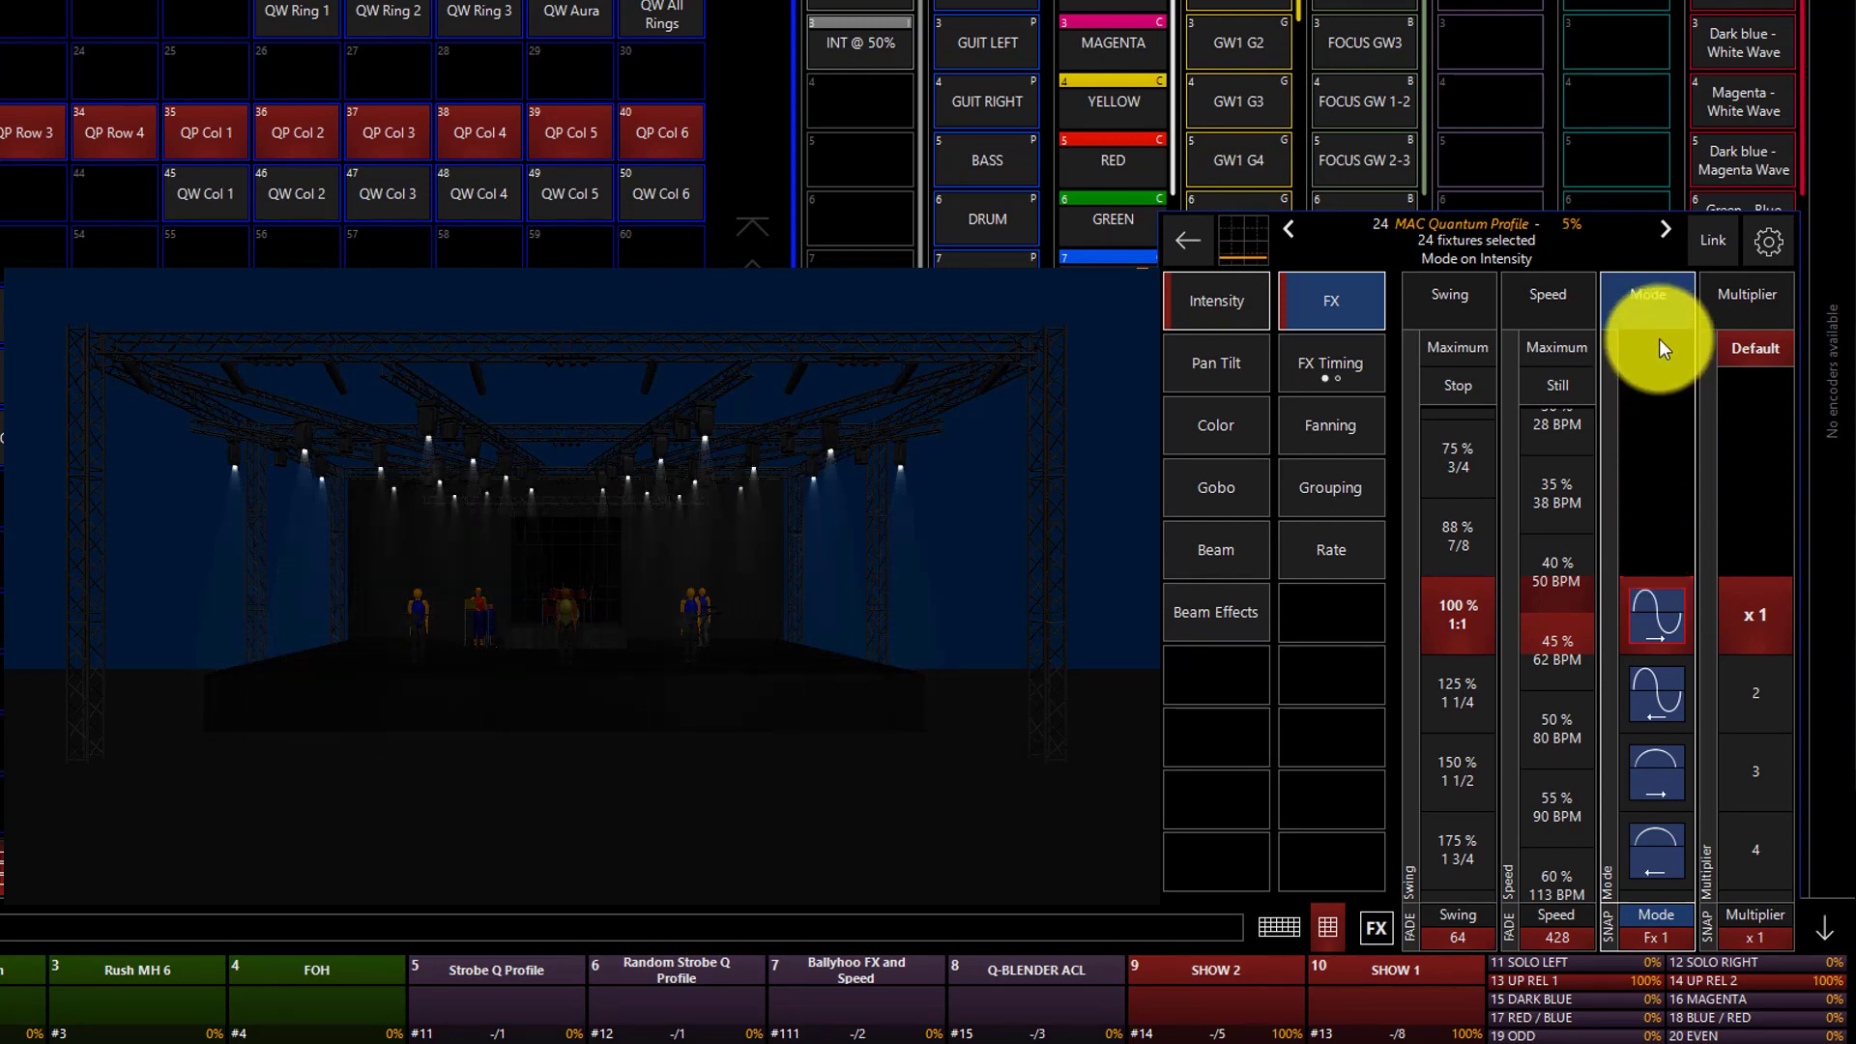
Examine the intensity effect's Multiplier and its FX Timing parameters, Wave per X and Step per X.
click(1747, 295)
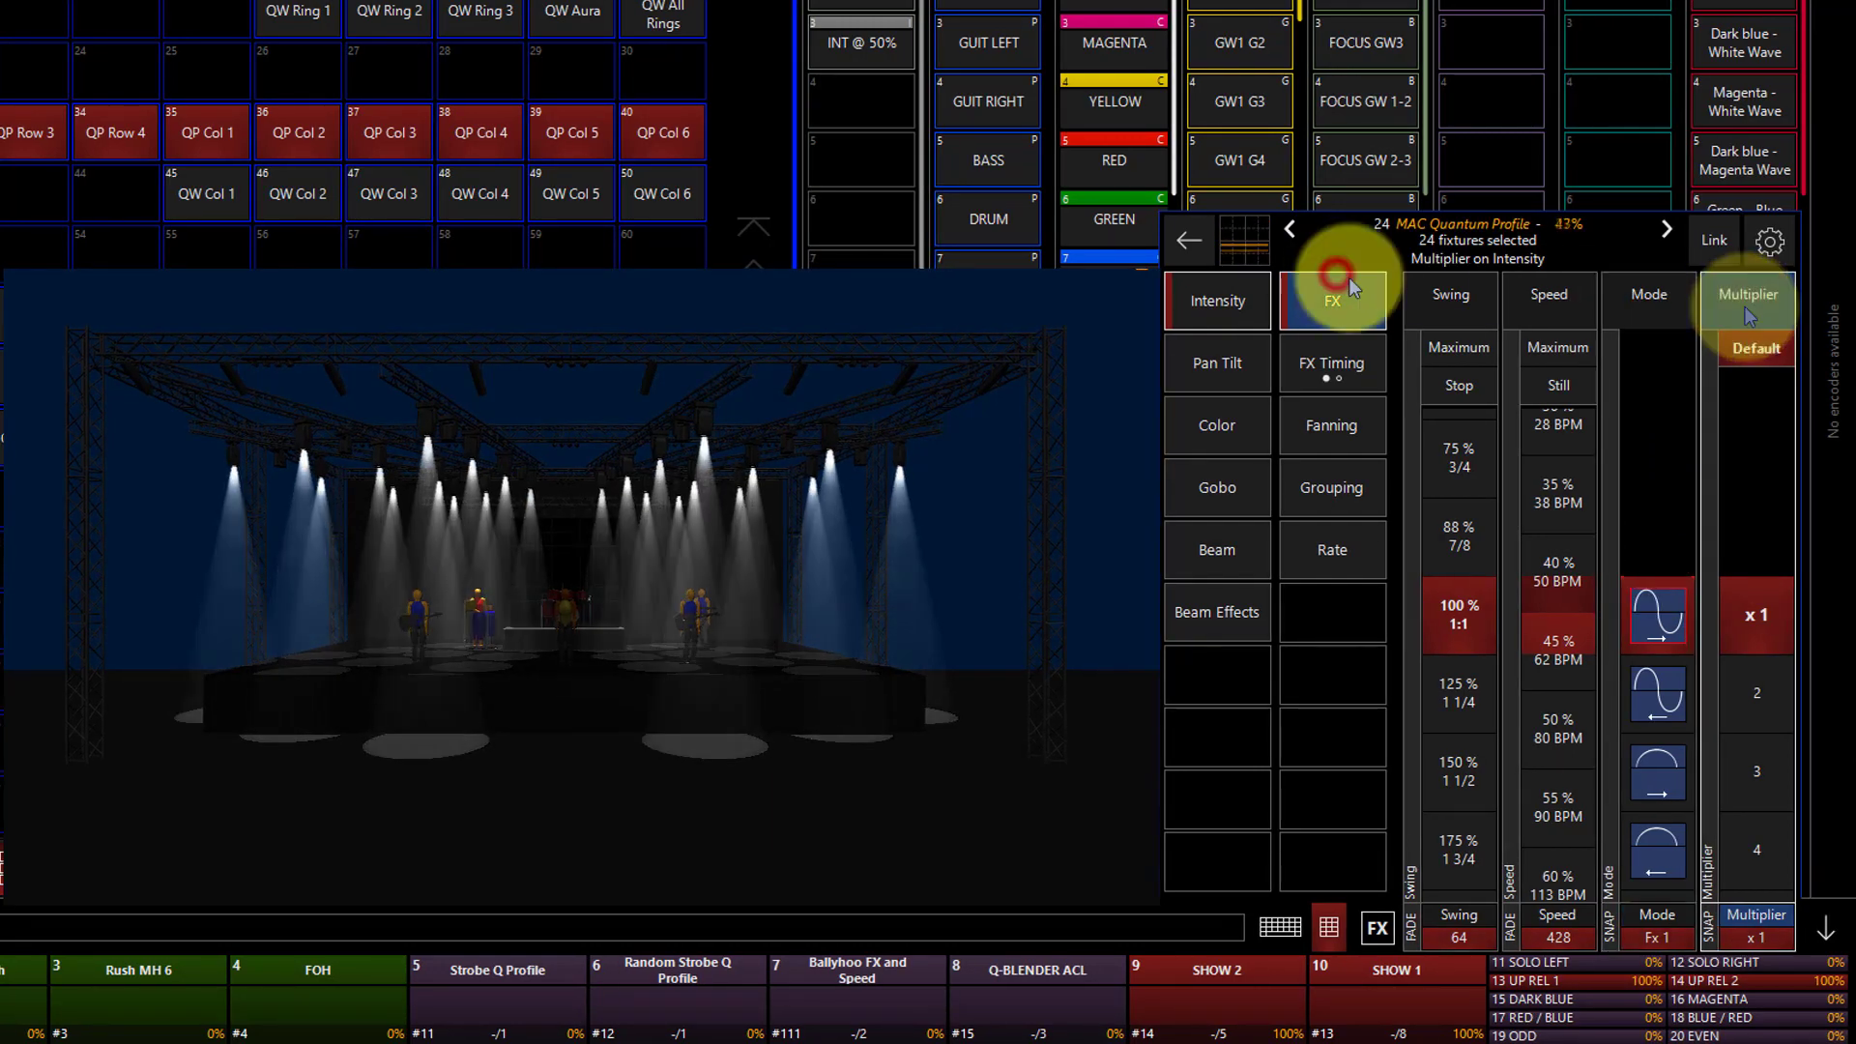
click(1765, 605)
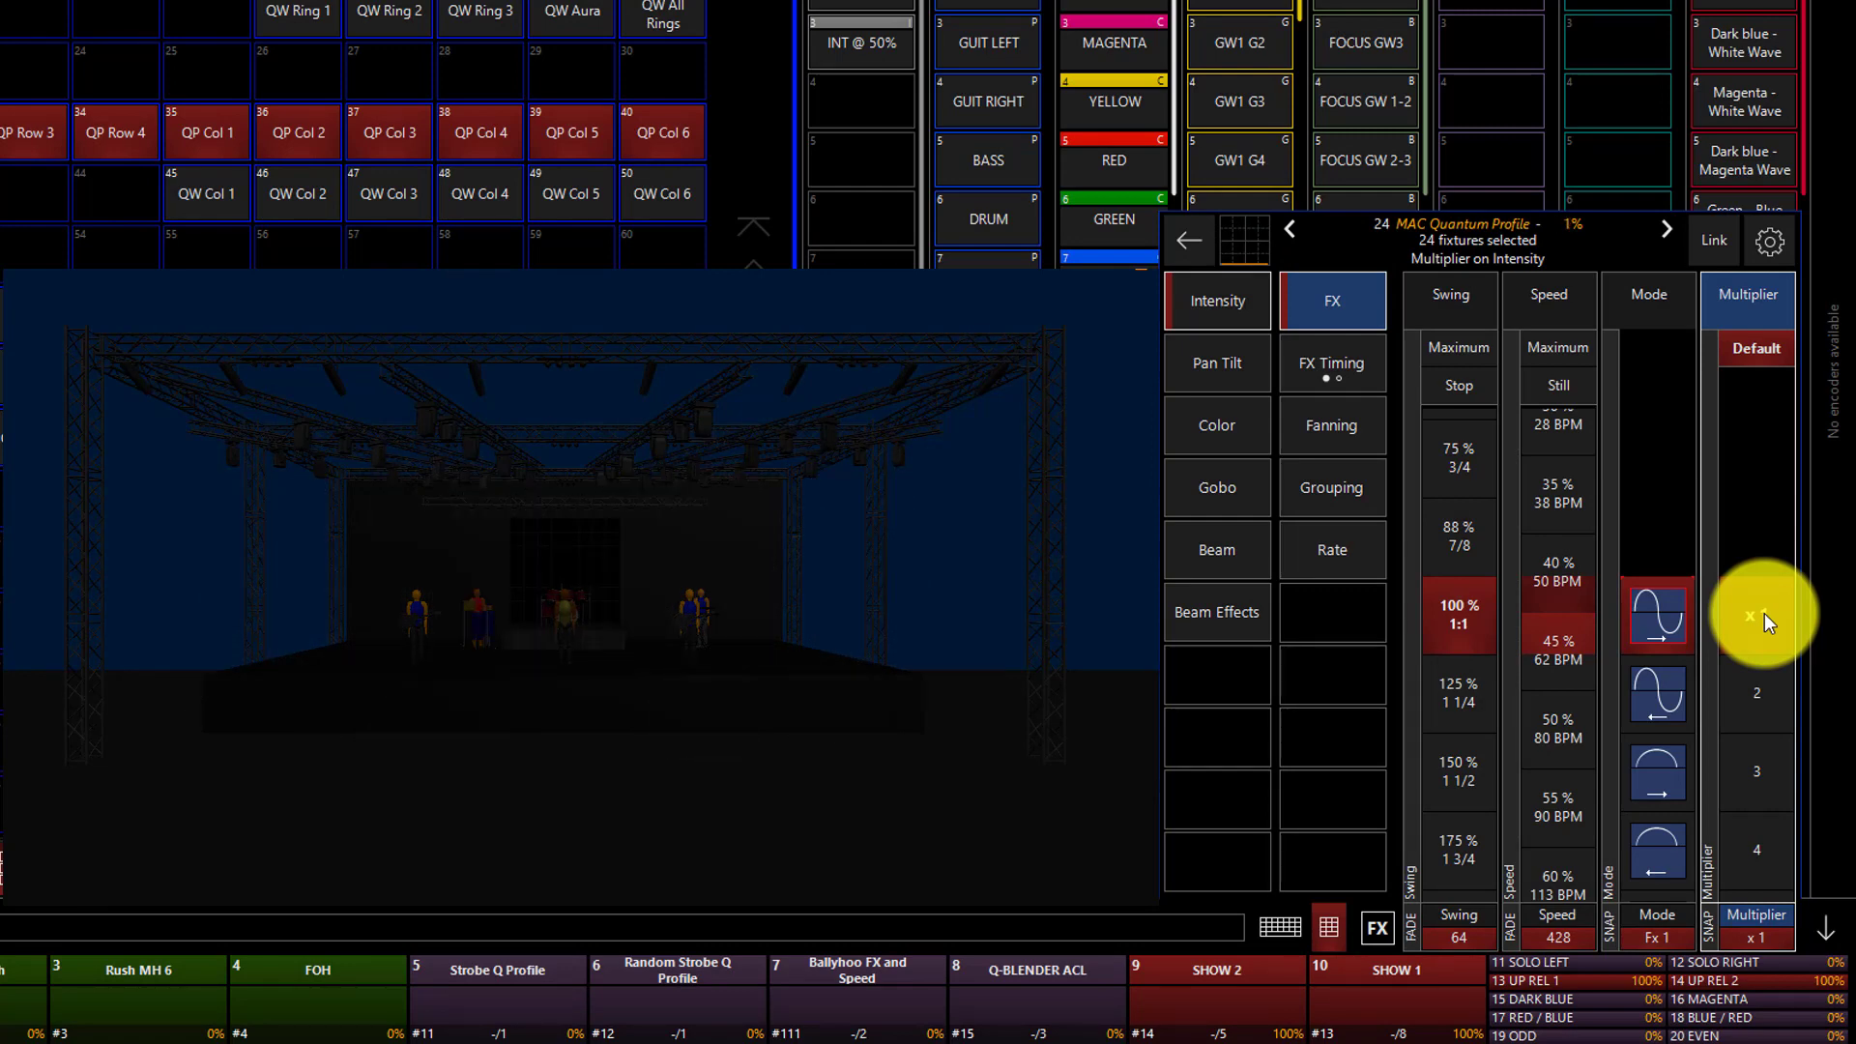
click(1316, 366)
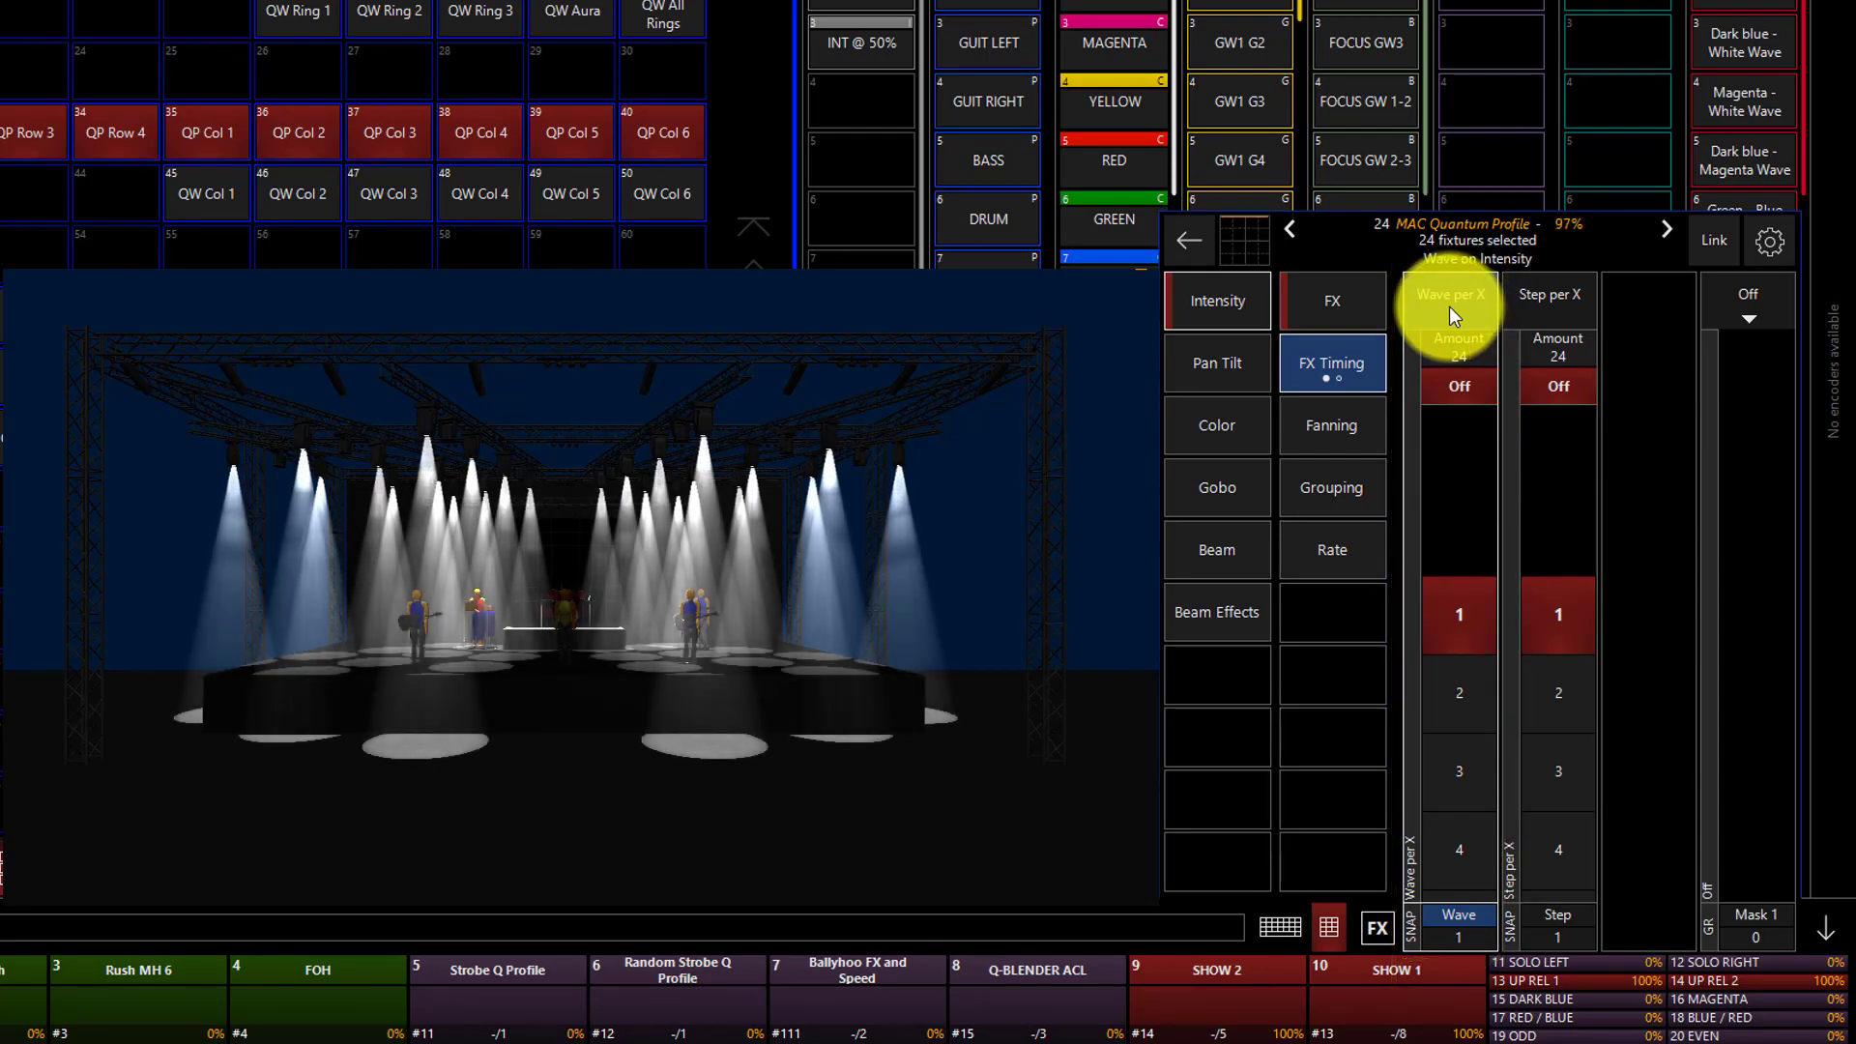
click(1543, 306)
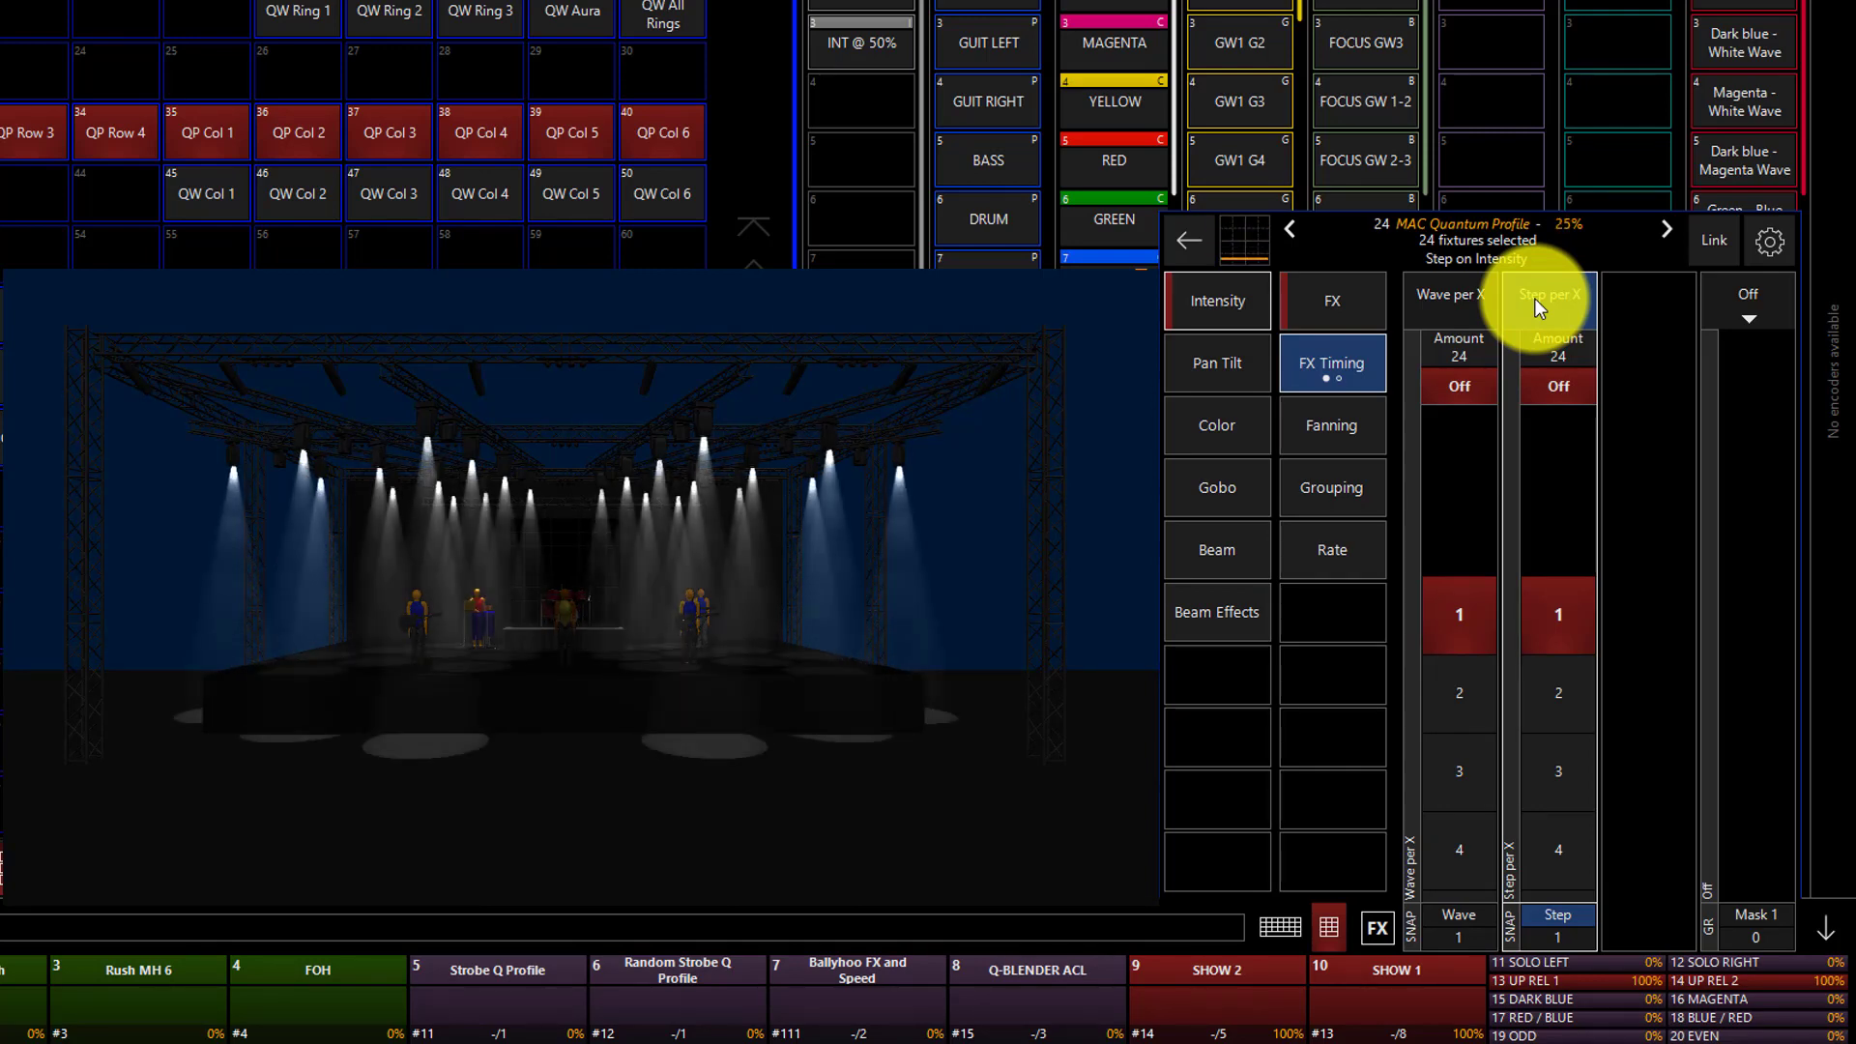
click(1487, 294)
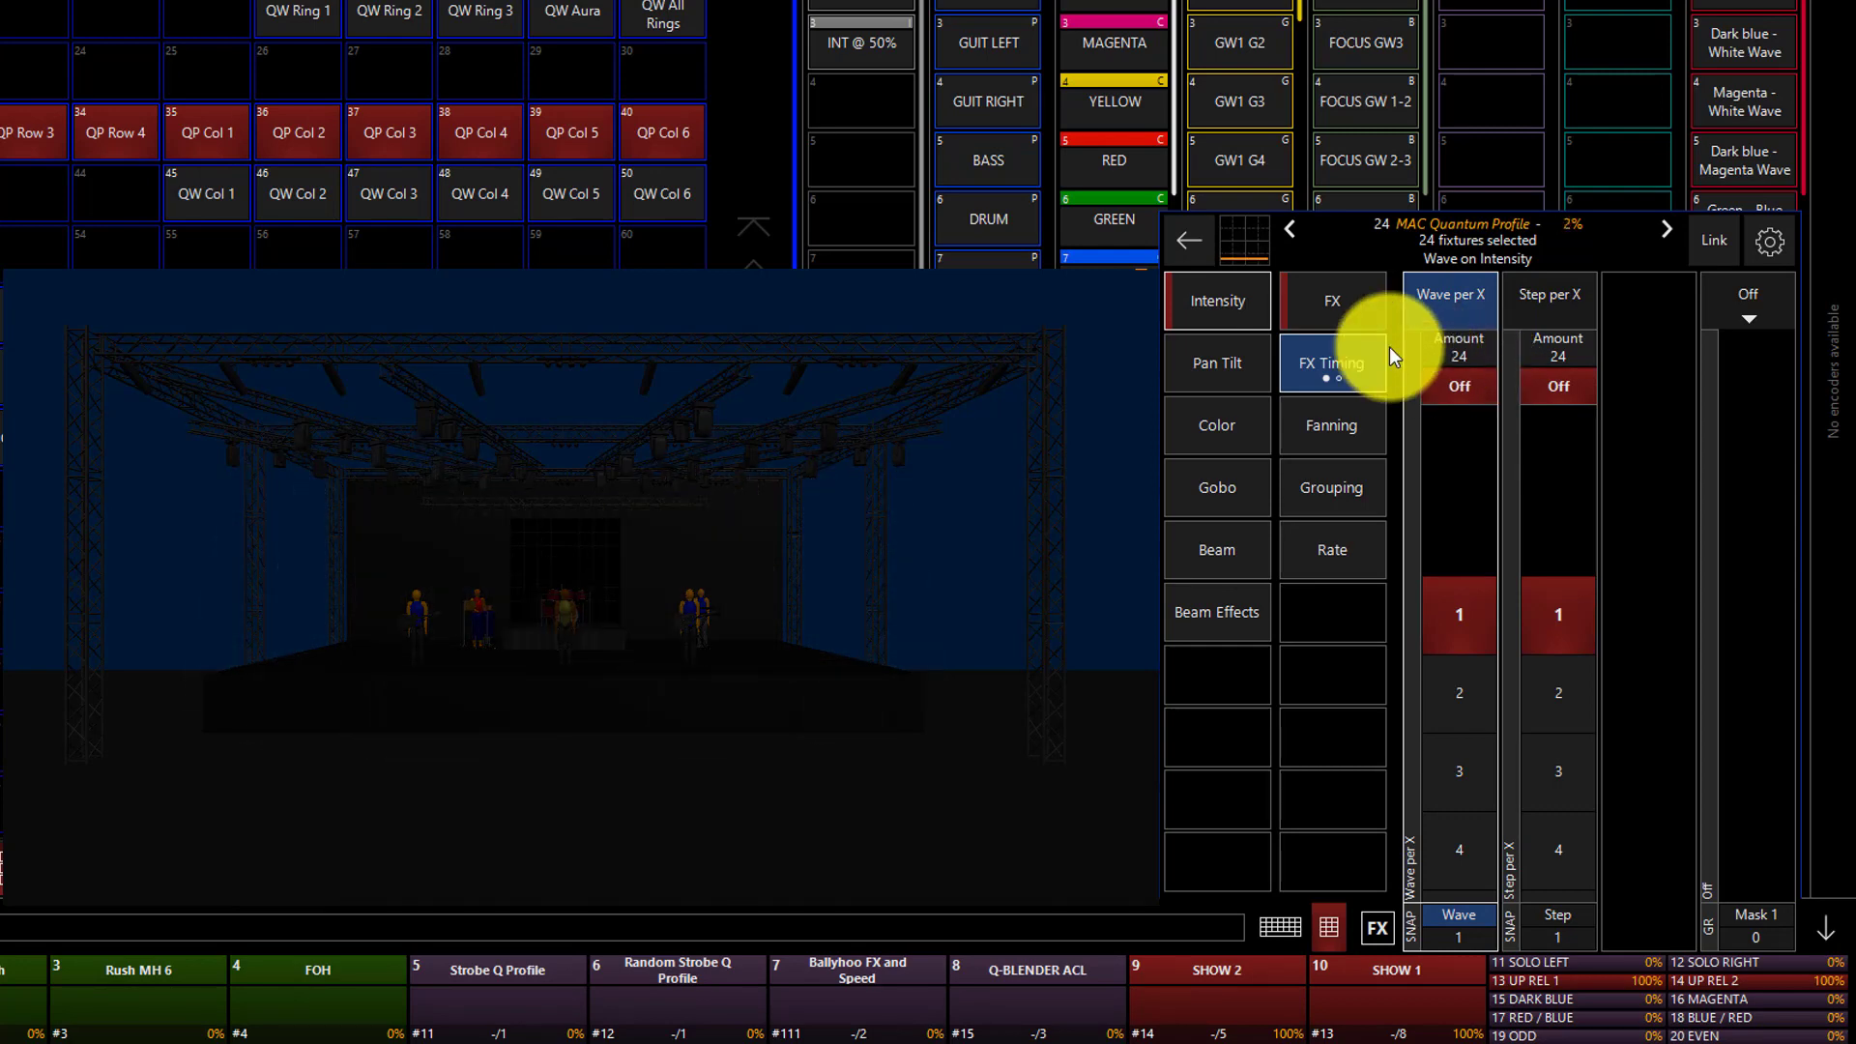
Try a Wave per X of 6 on the intensity effect and turn Wave per X back off.
click(1450, 347)
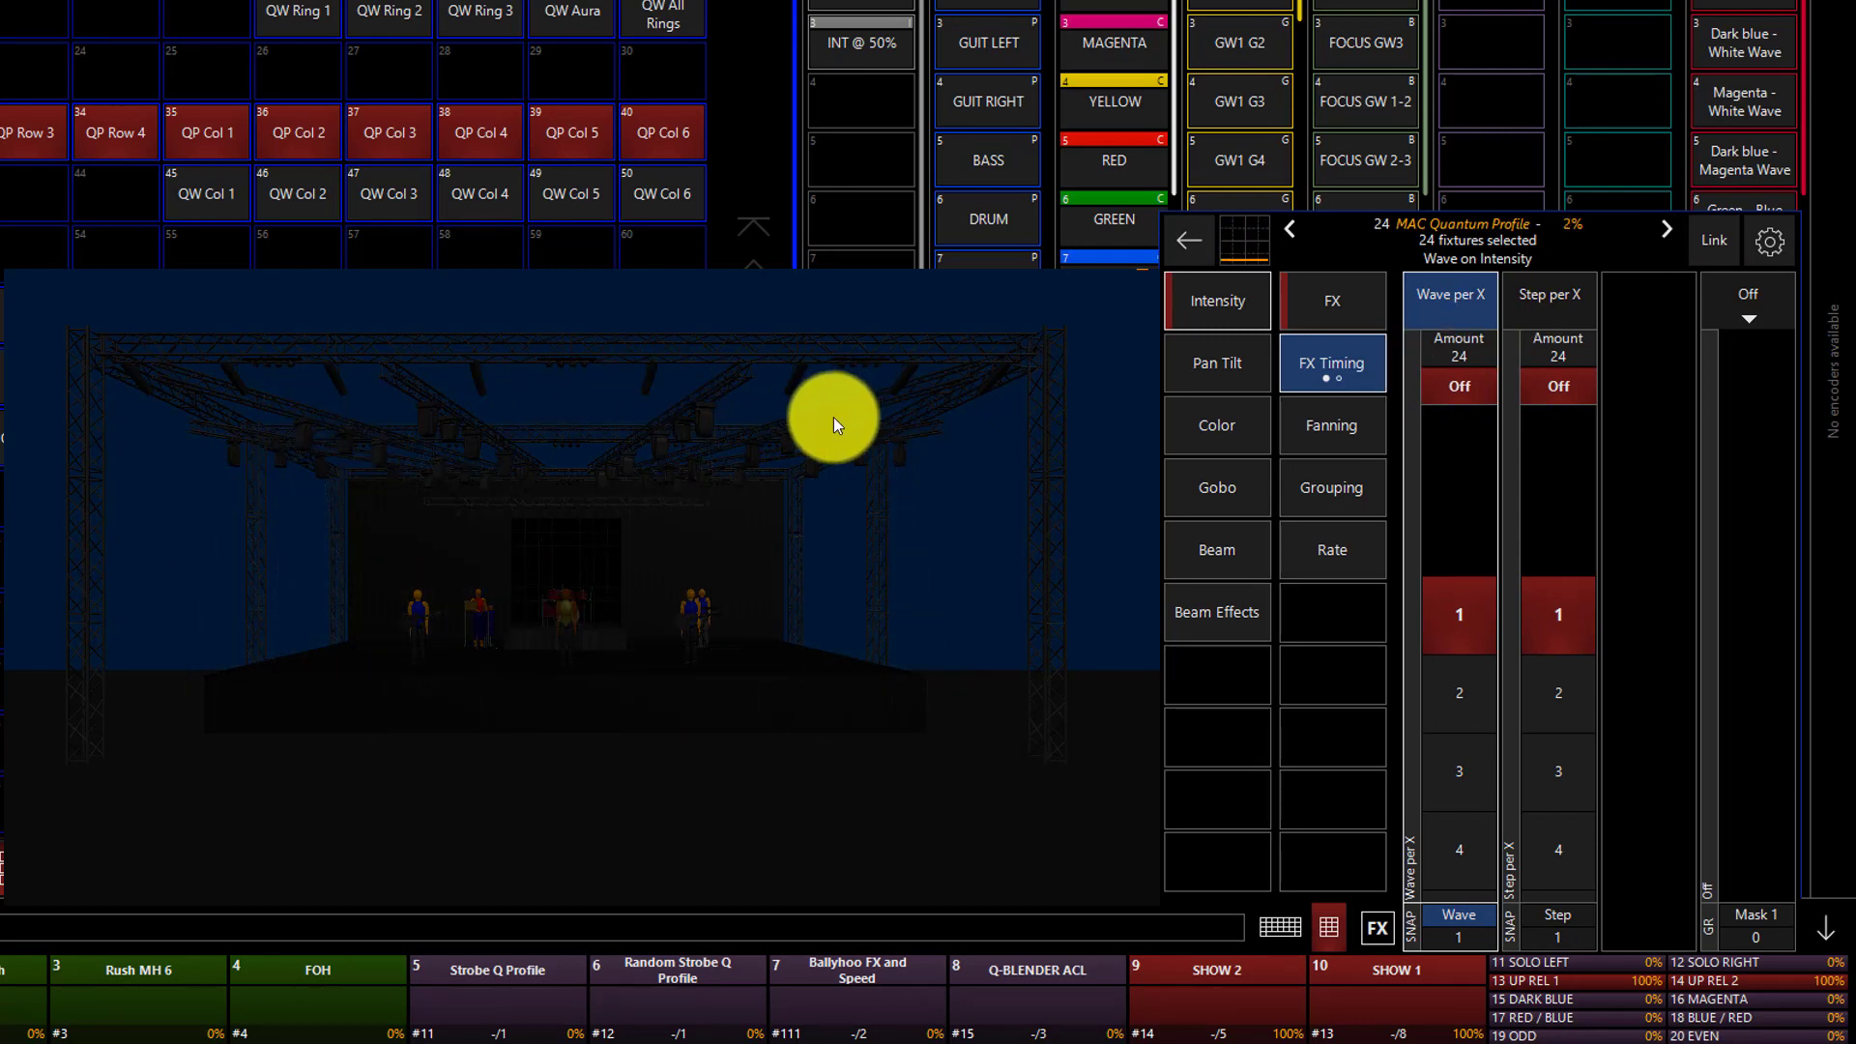
click(1434, 666)
click(1433, 665)
click(1433, 665)
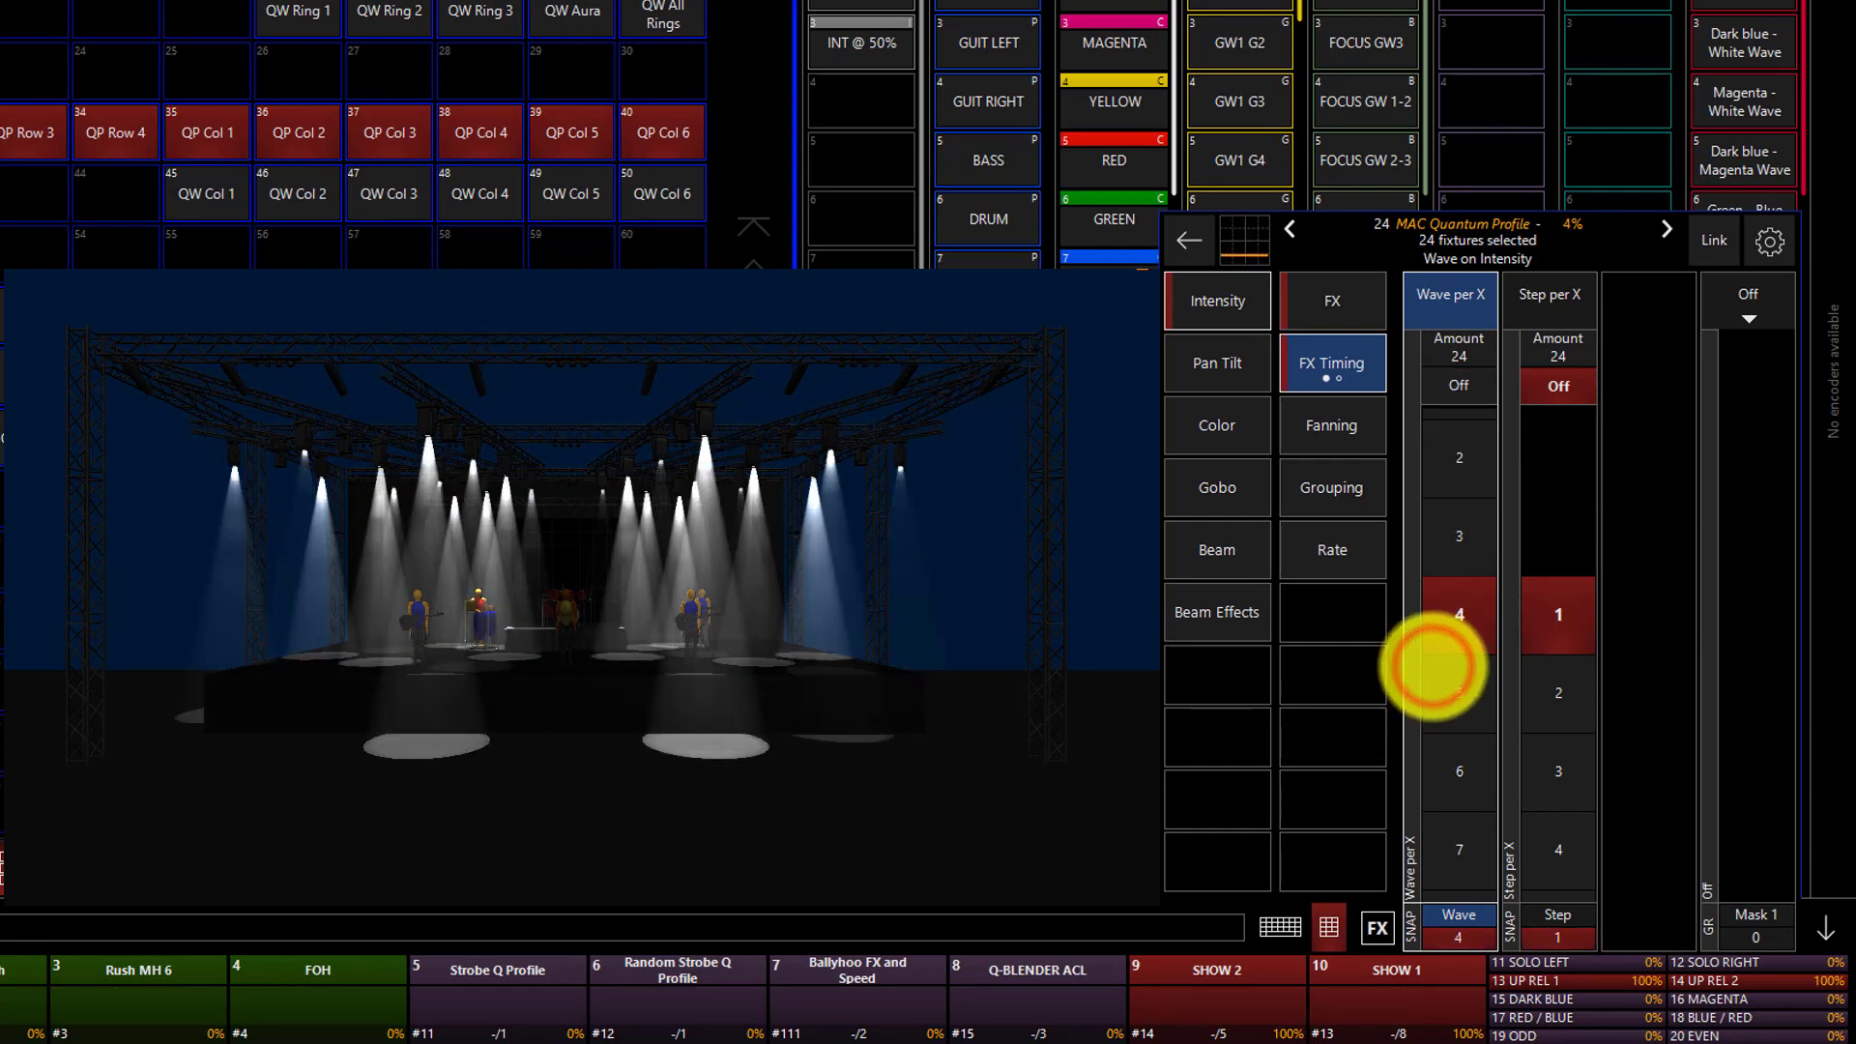
click(1433, 666)
click(1433, 665)
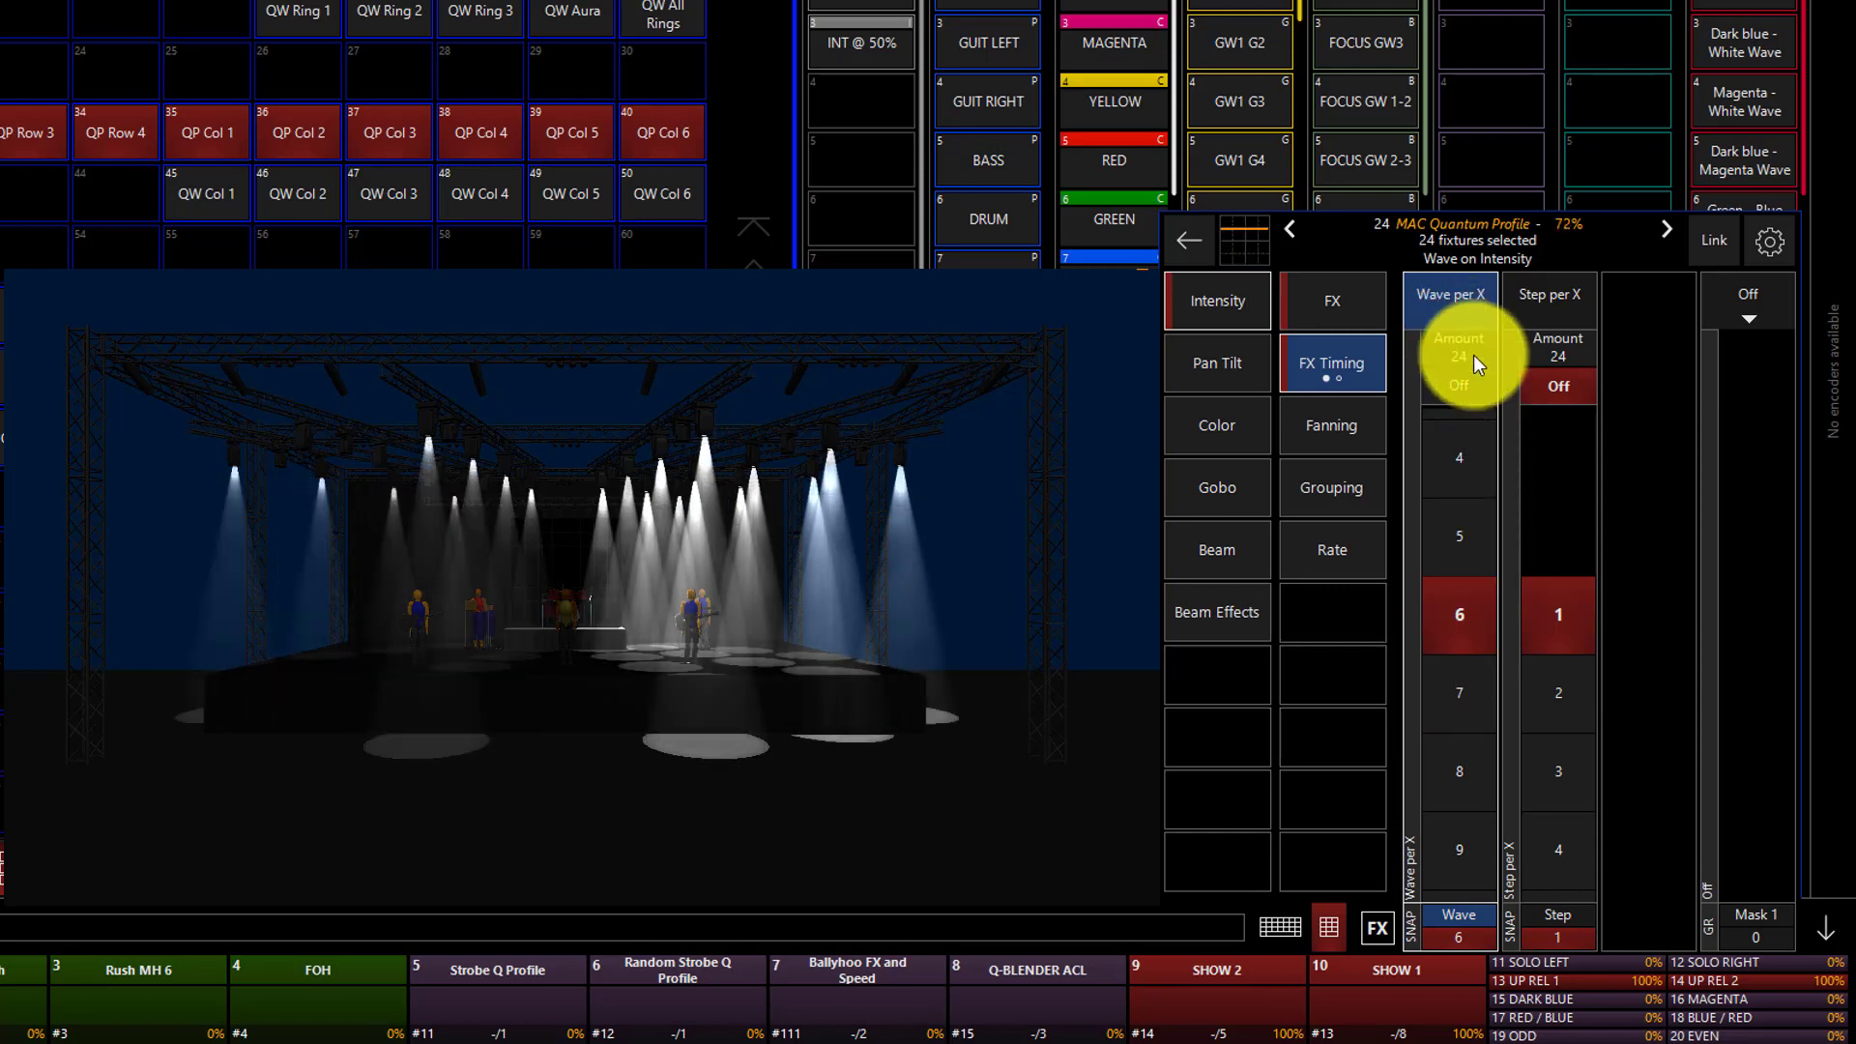
click(1444, 646)
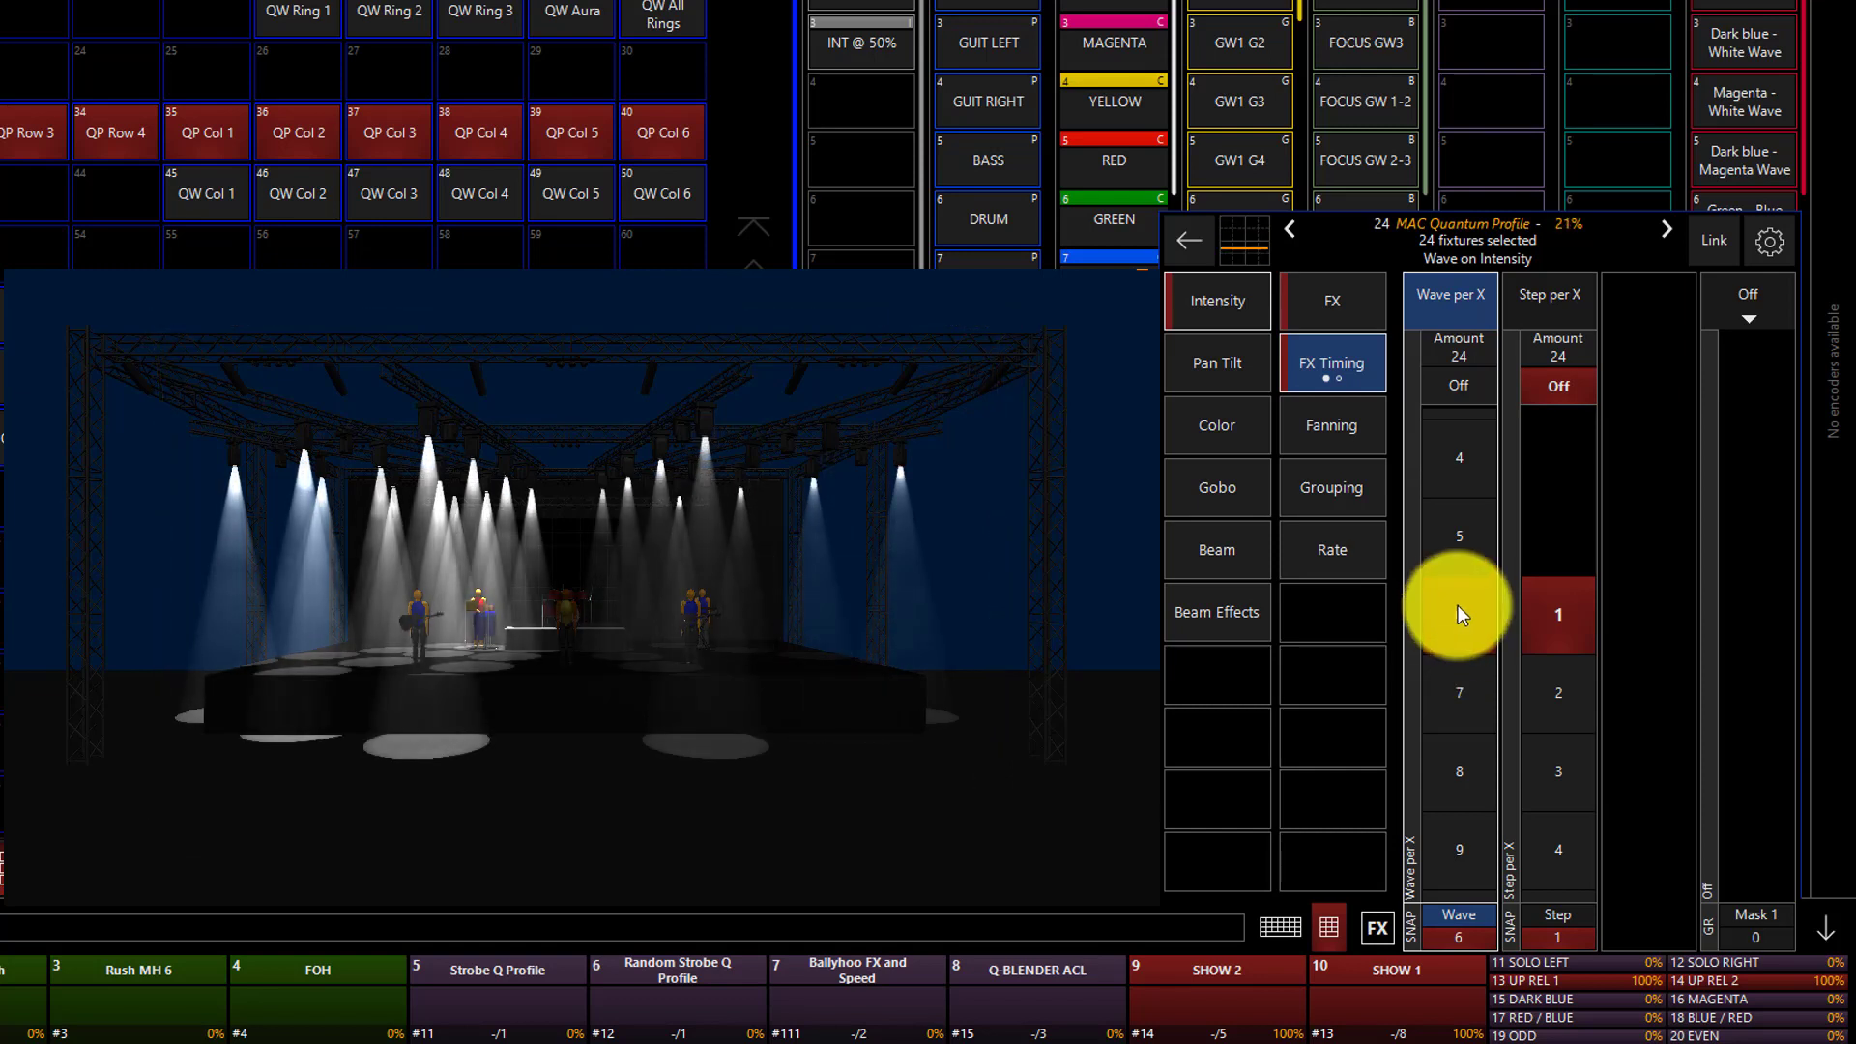
click(1457, 387)
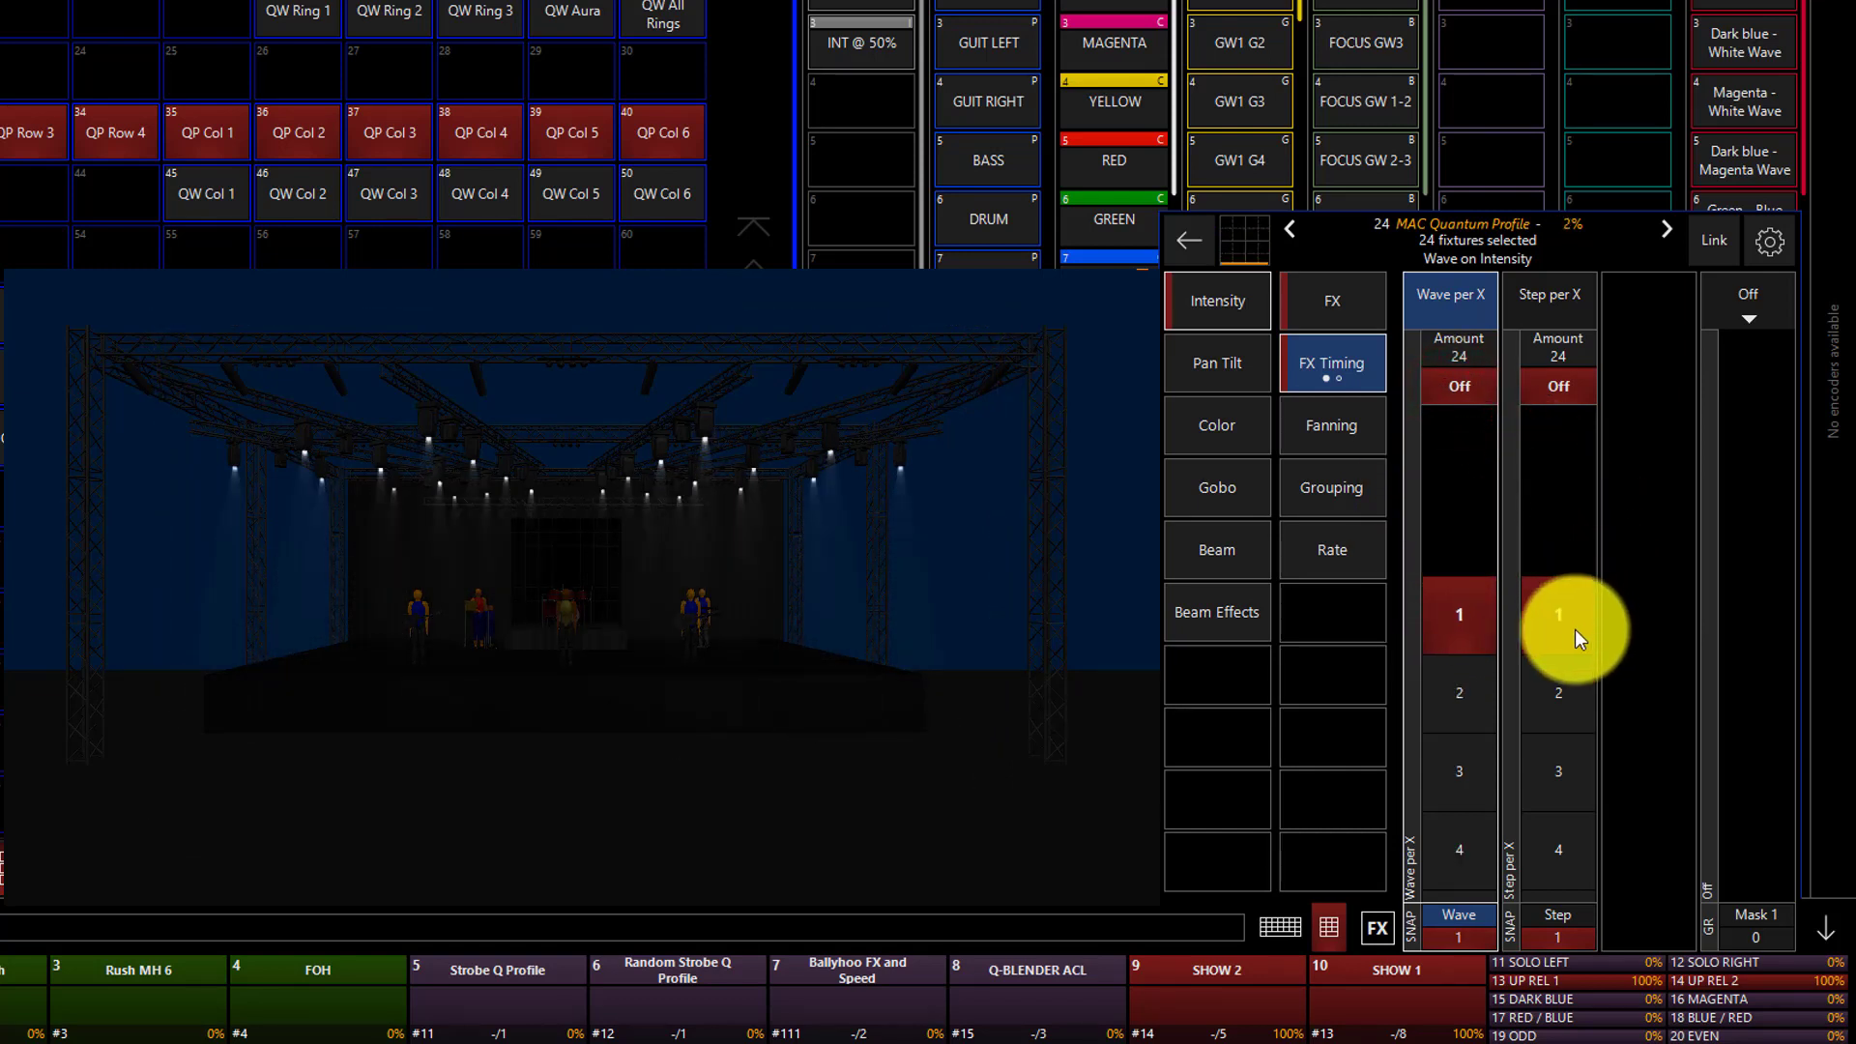
Try a Step per X of 6 on the intensity effect and turn Step per X back off.
click(1580, 678)
click(1579, 678)
click(1578, 677)
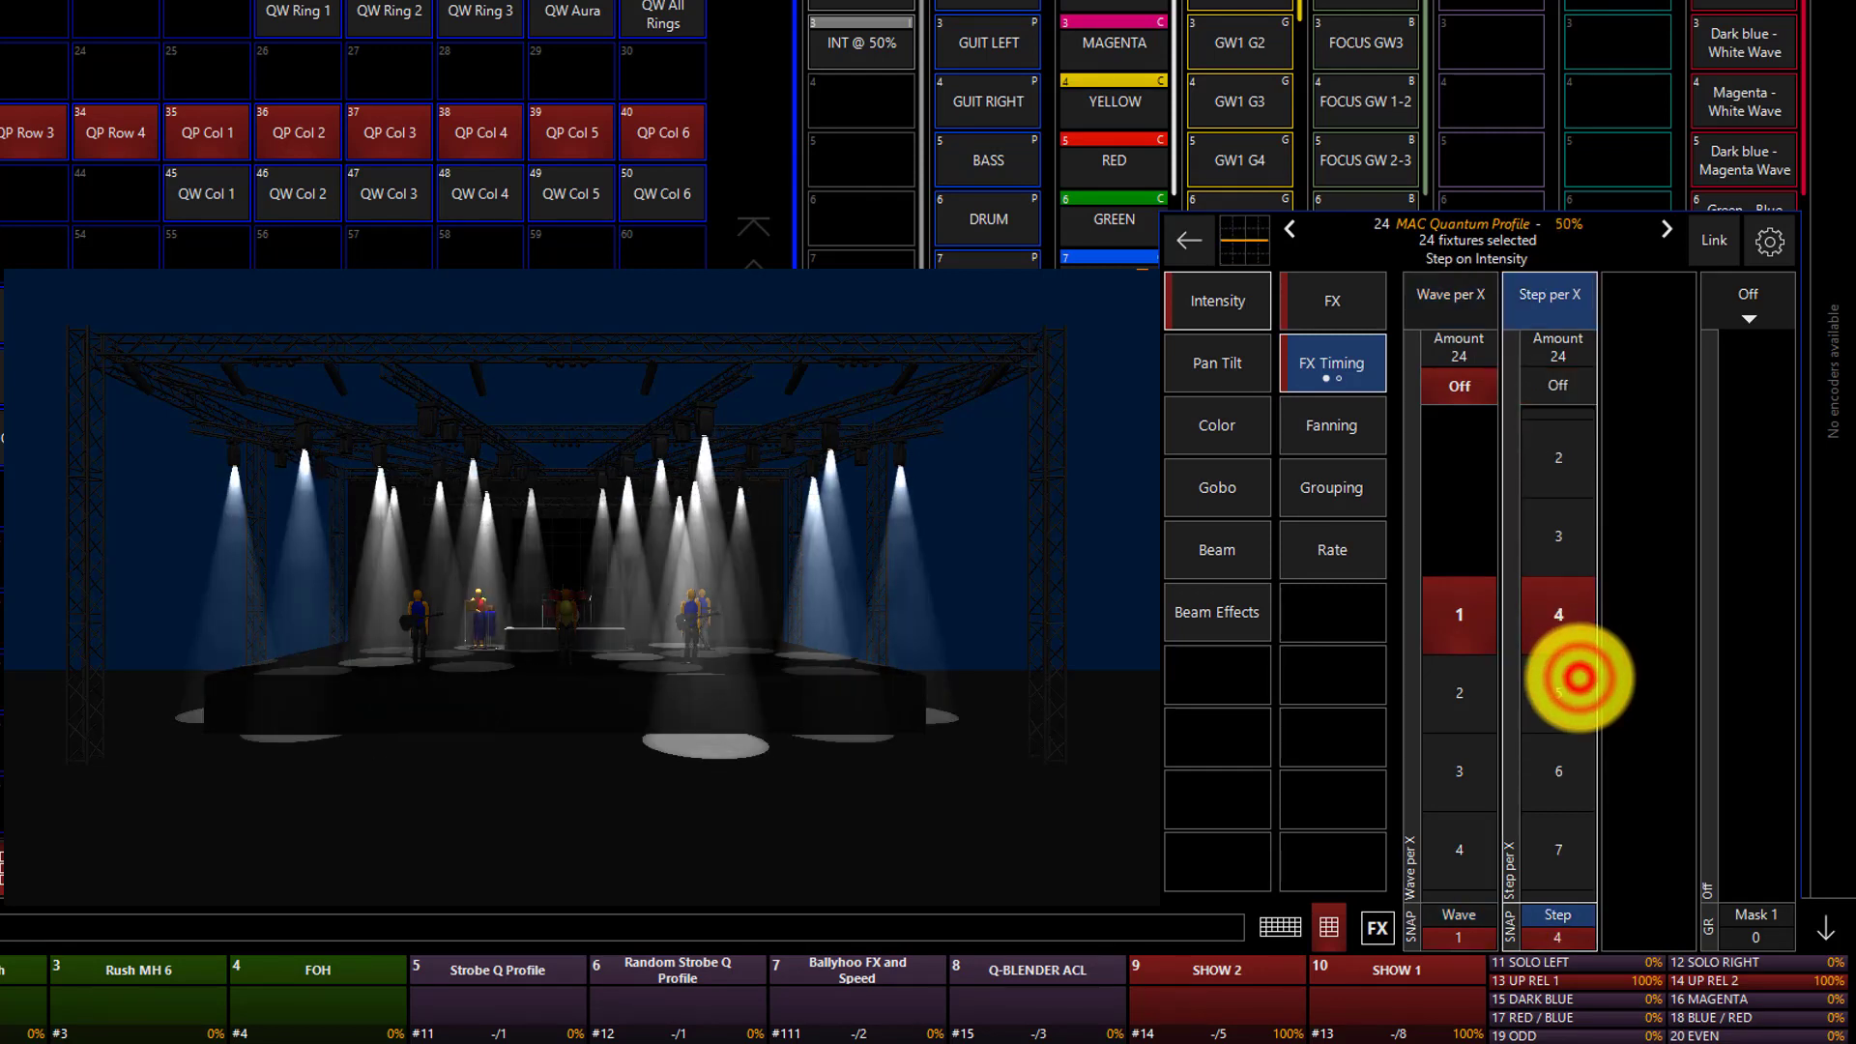
click(1579, 678)
click(1579, 677)
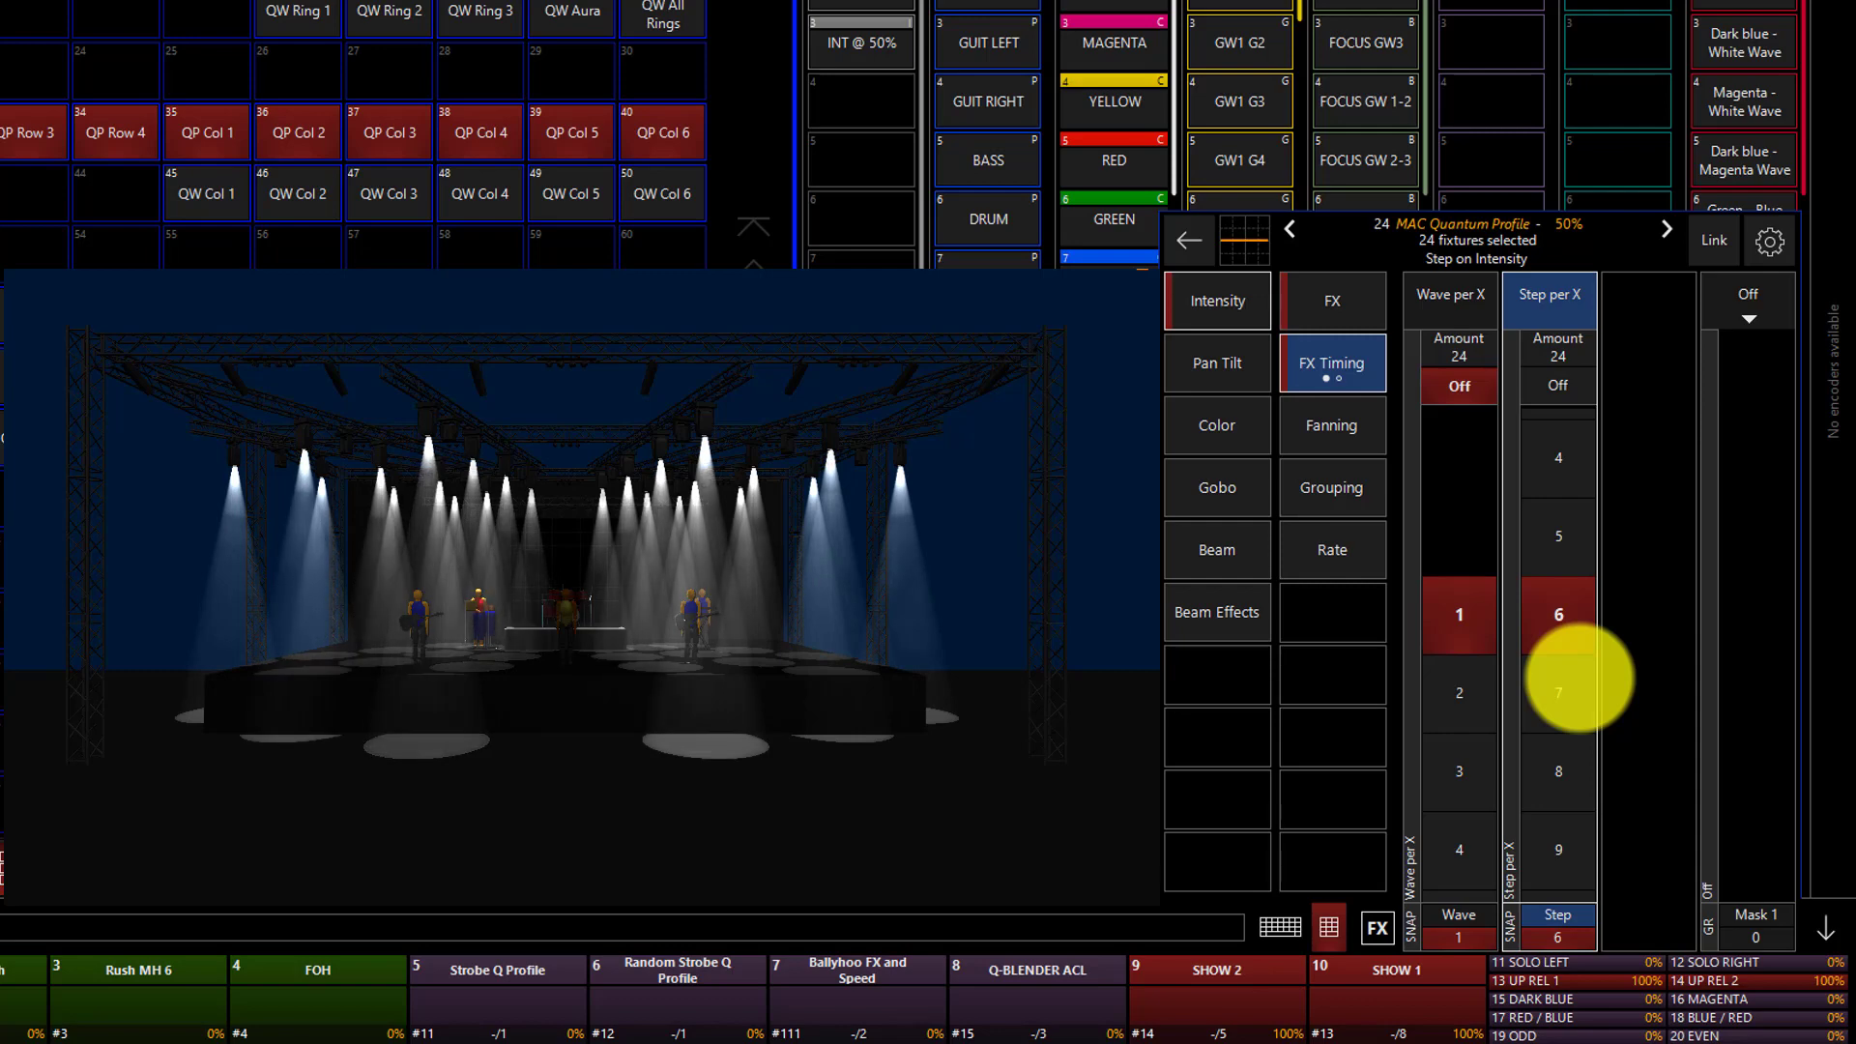
click(1559, 386)
click(1455, 707)
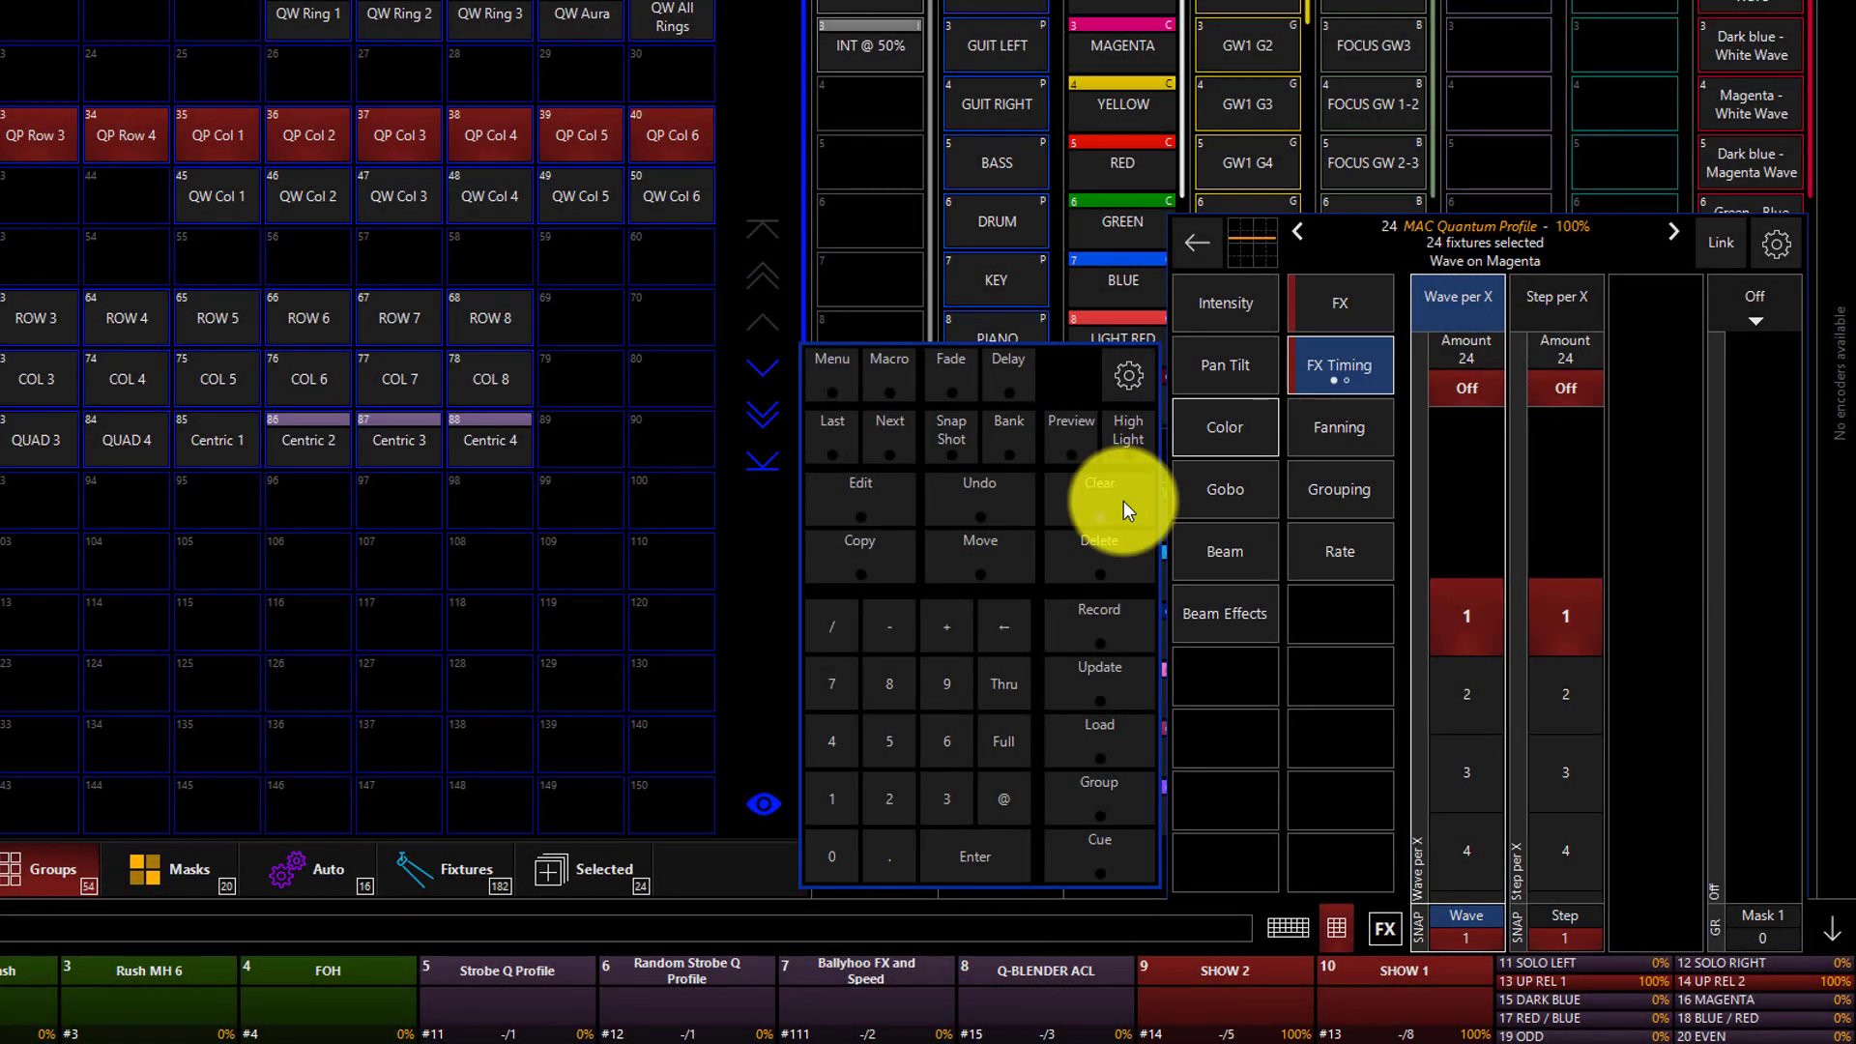
Clear the programmer to discard the fixture selection and all effect values.
click(1124, 501)
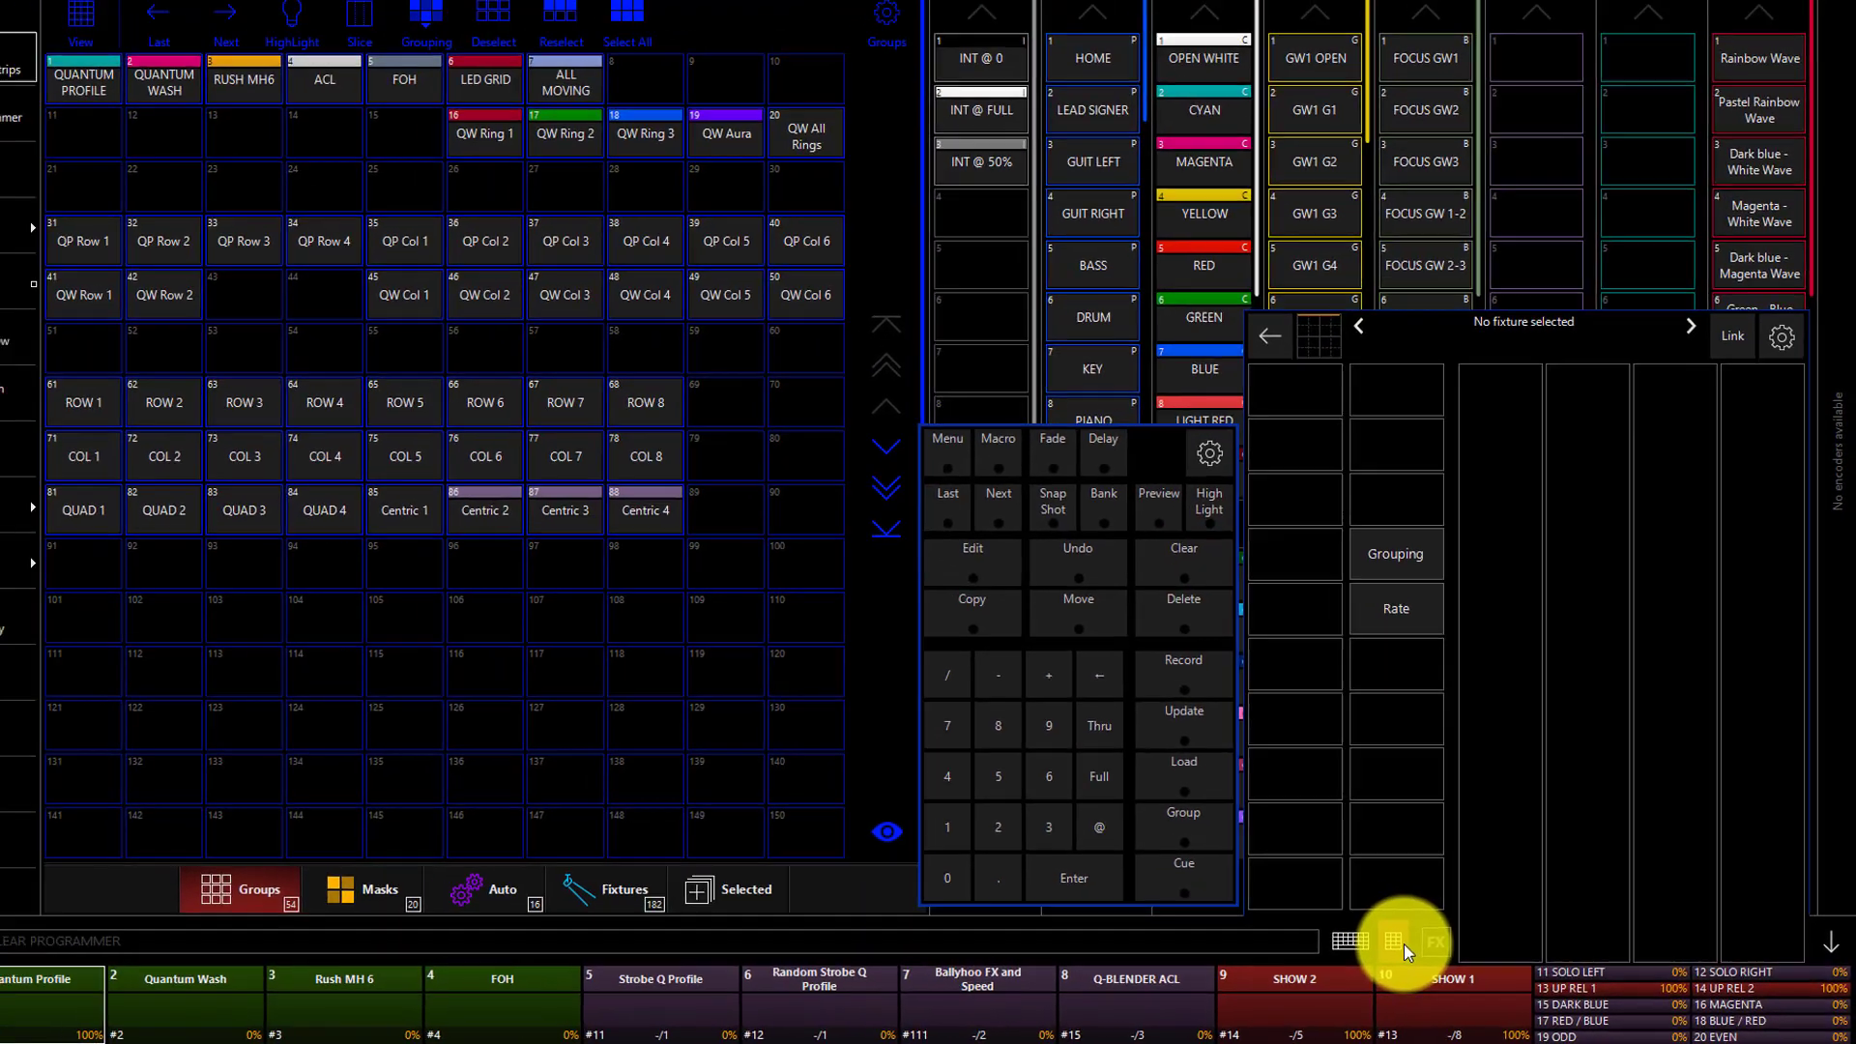
click(1339, 930)
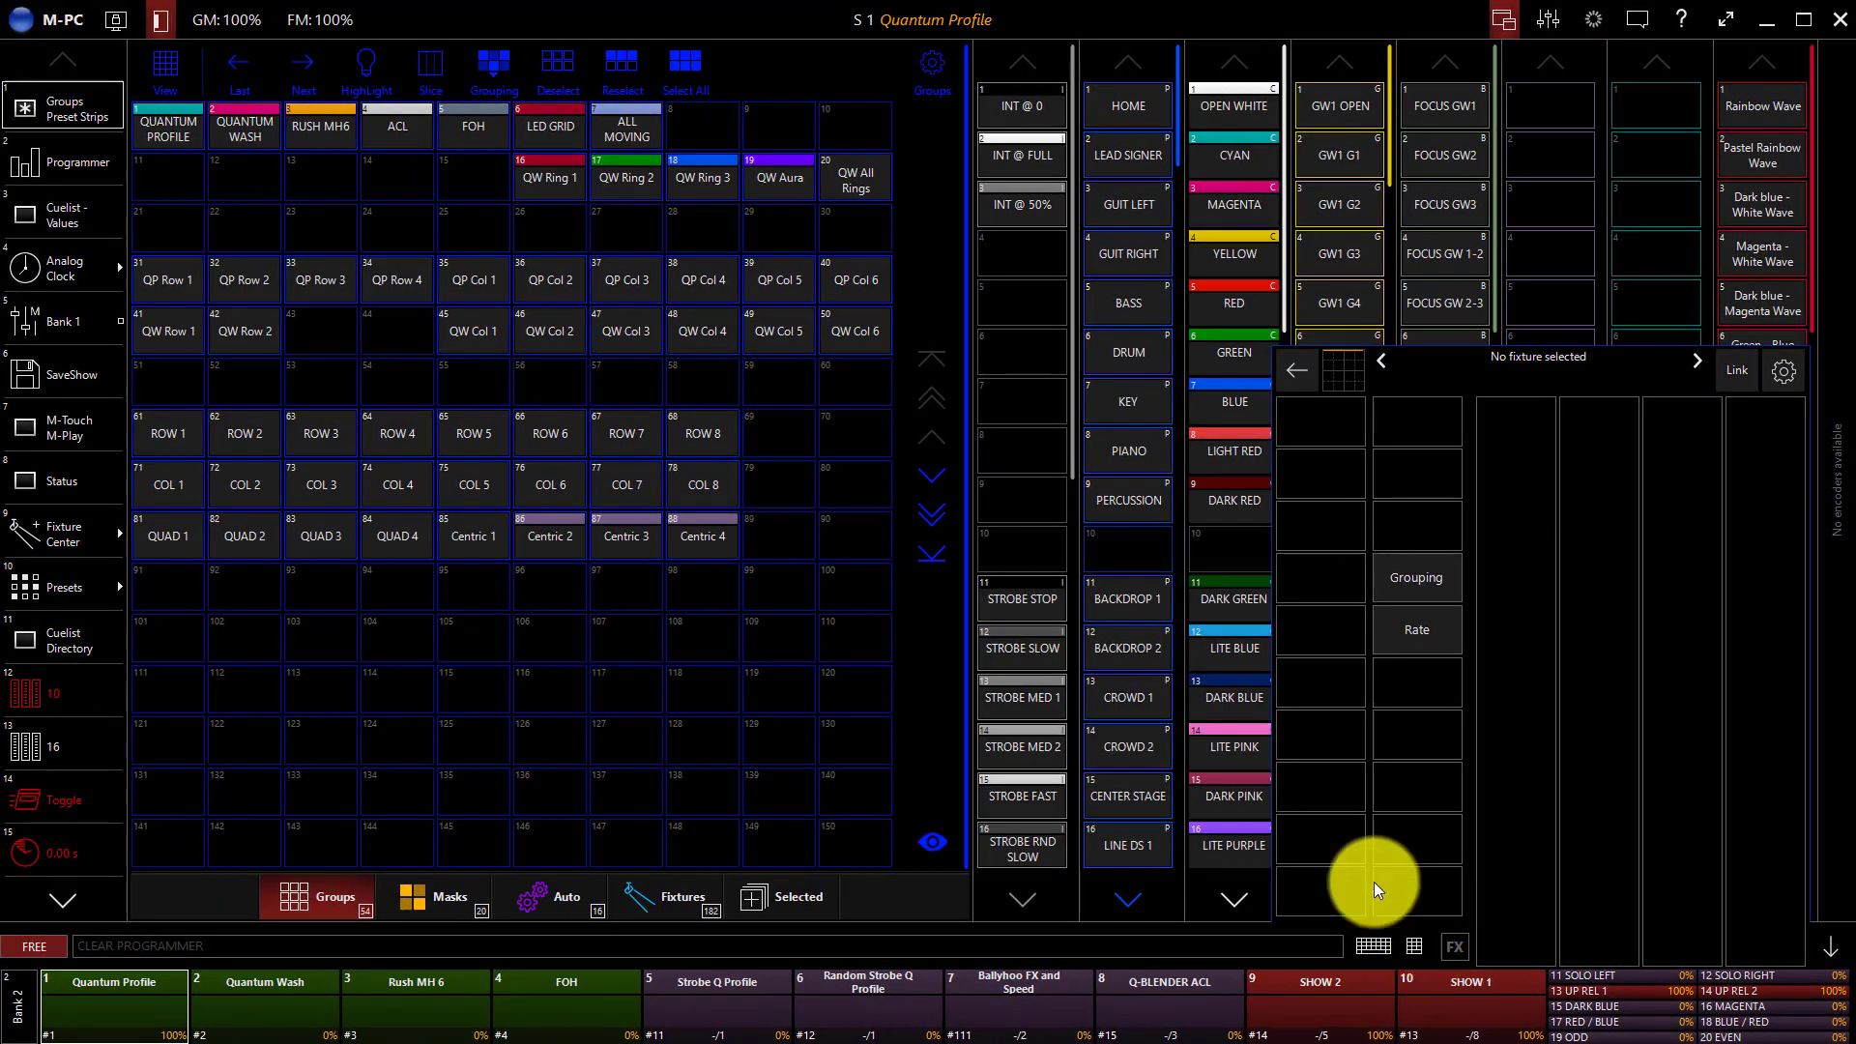
Select the Quantum Profile group and show the FX parameters for Pan Tilt.
click(184, 113)
click(1332, 471)
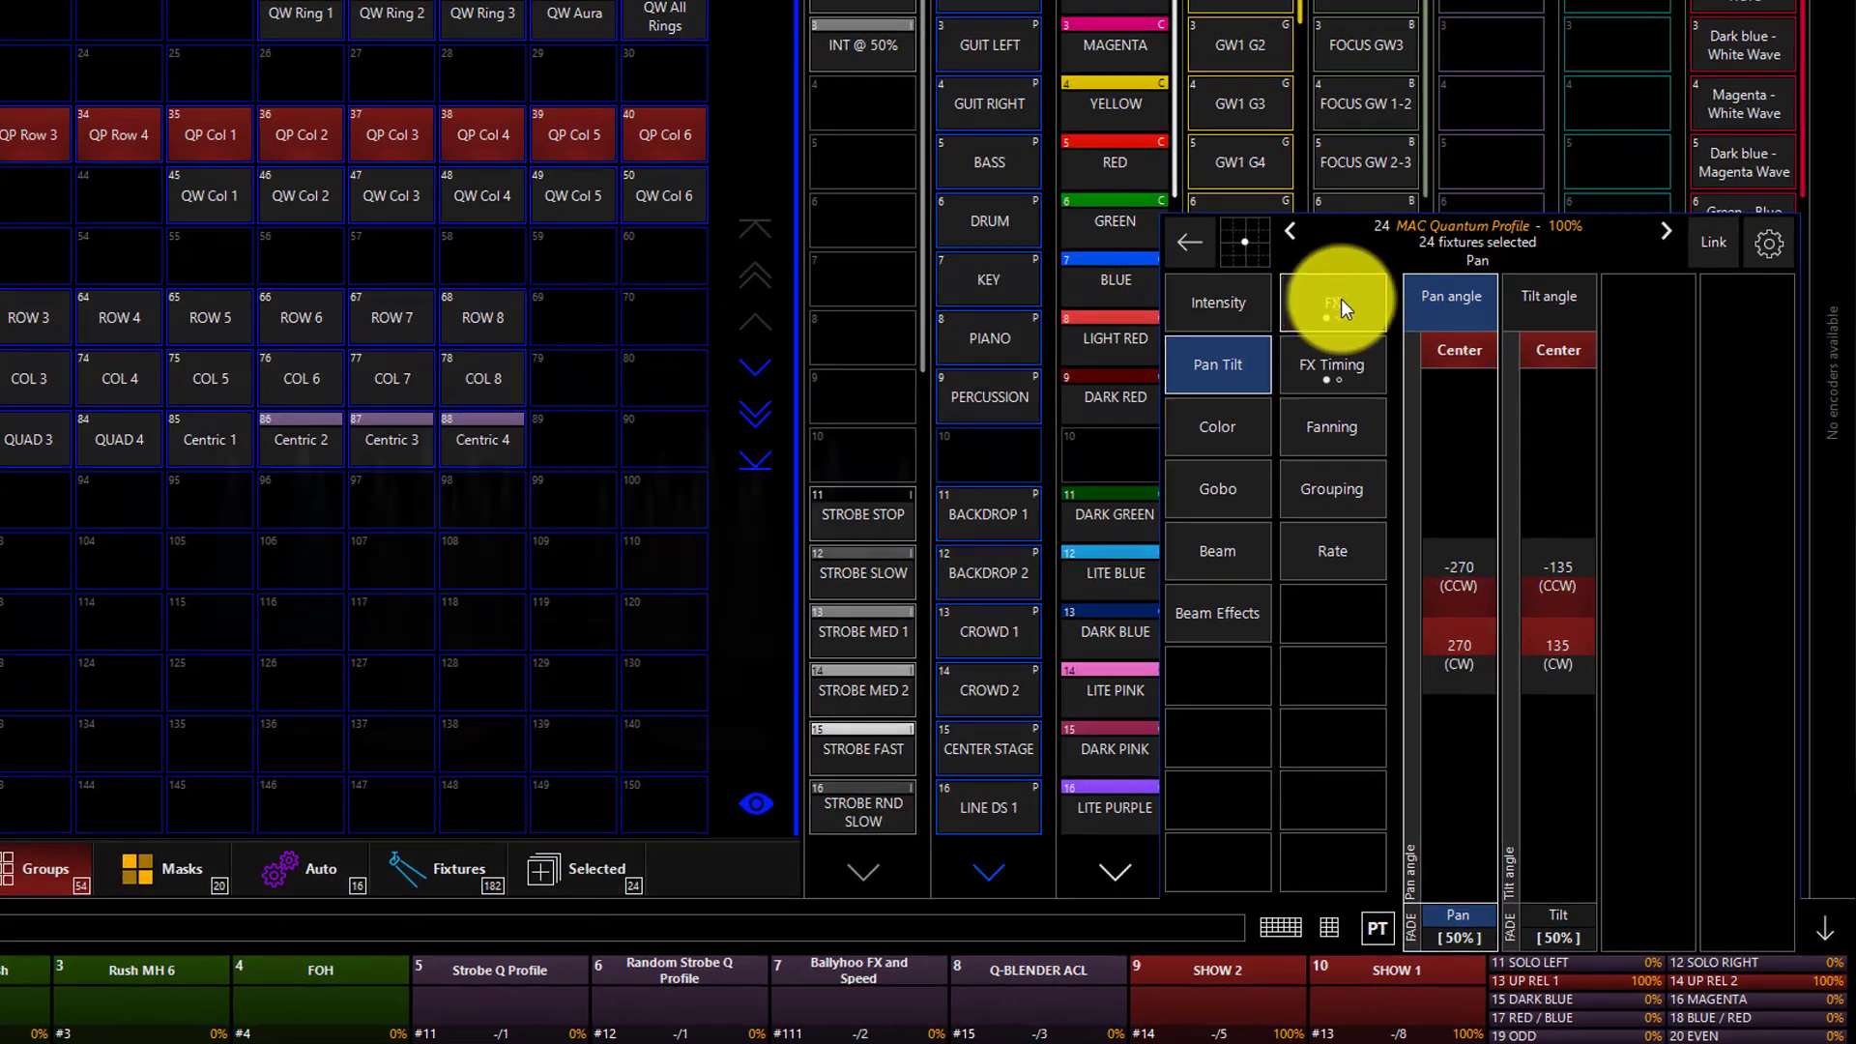
click(1417, 422)
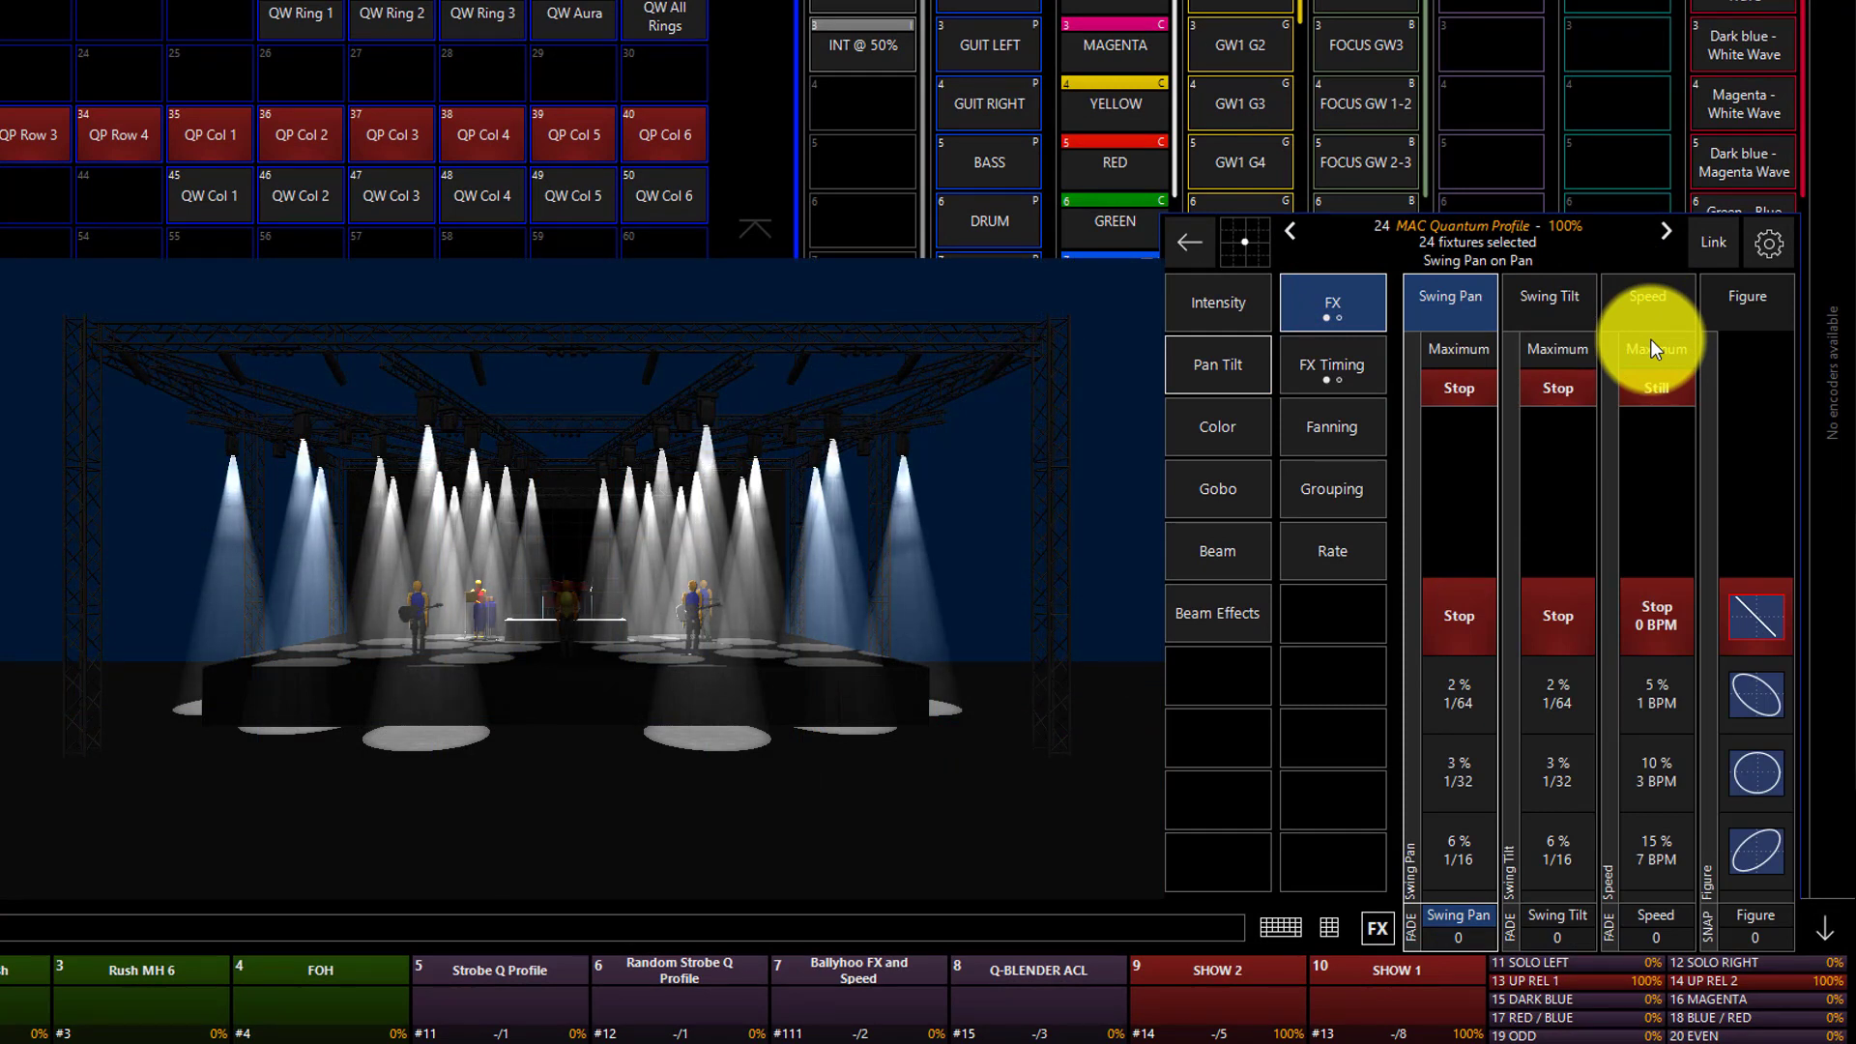
Turn P/T Combo off and back on in the parameter settings.
click(1757, 235)
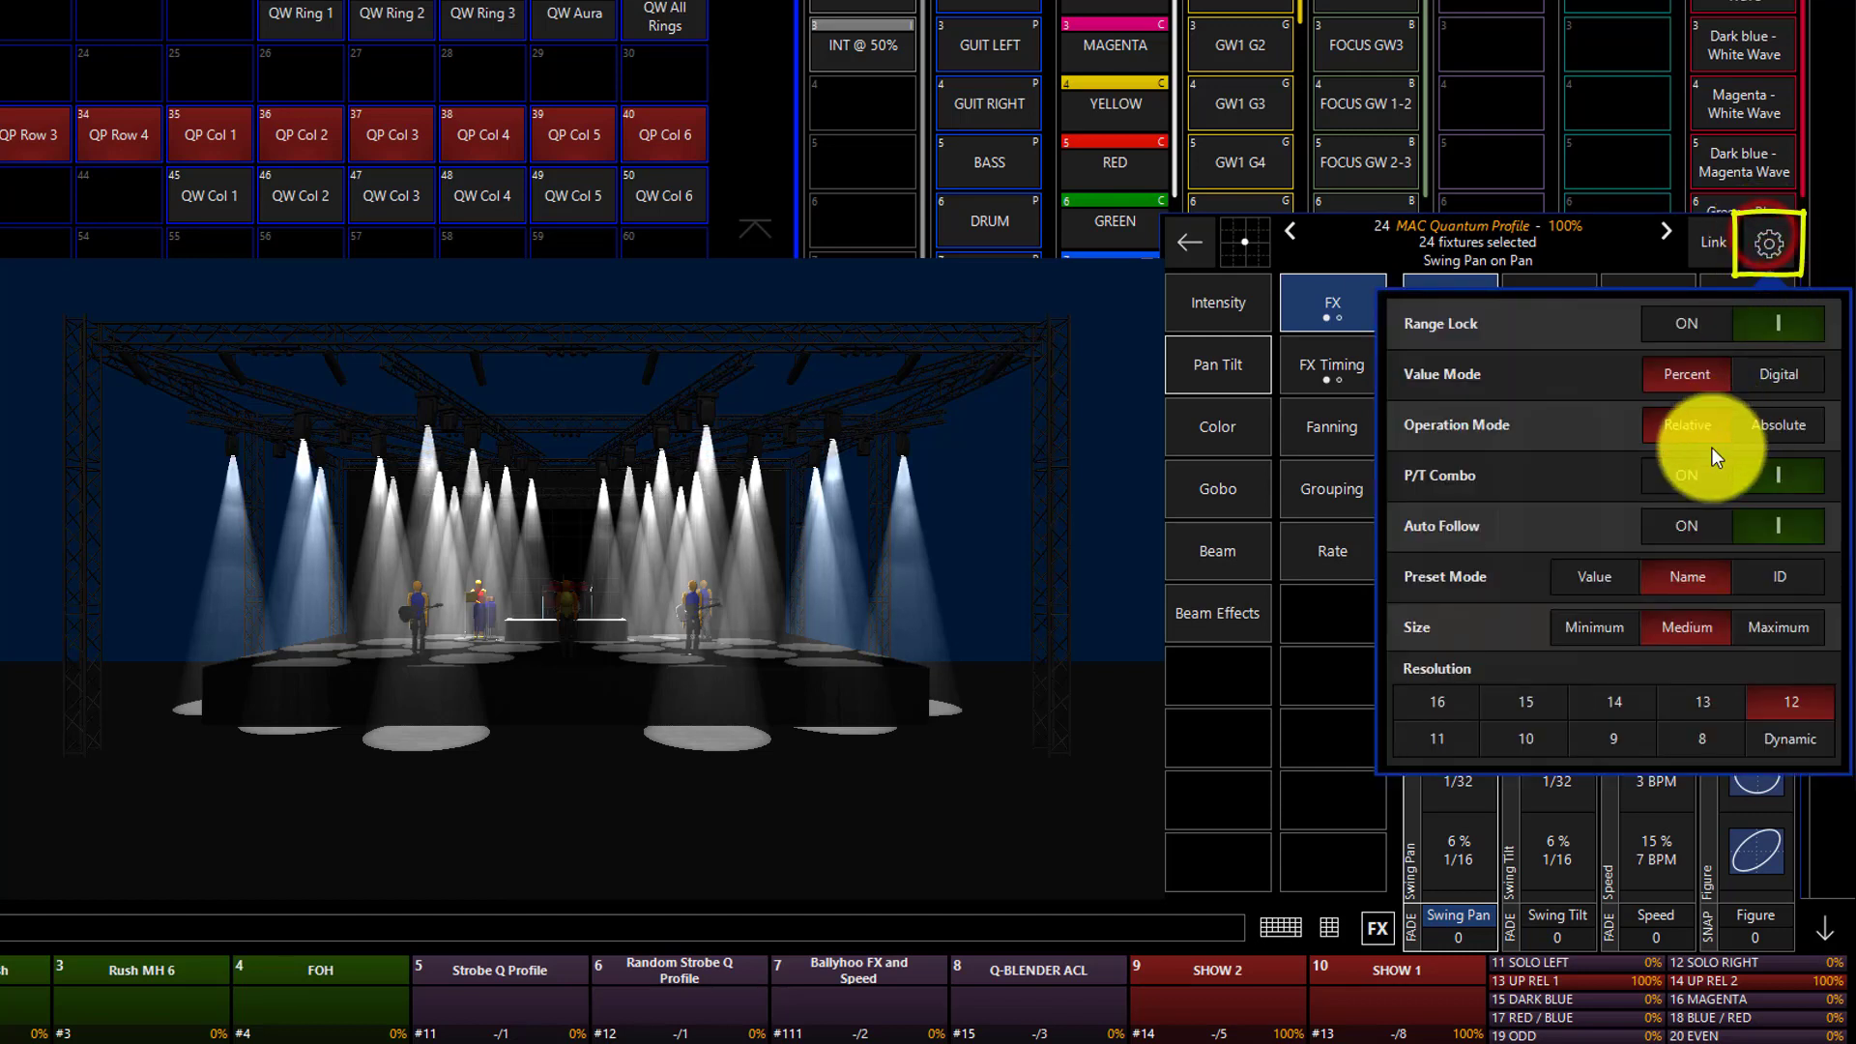
click(1686, 492)
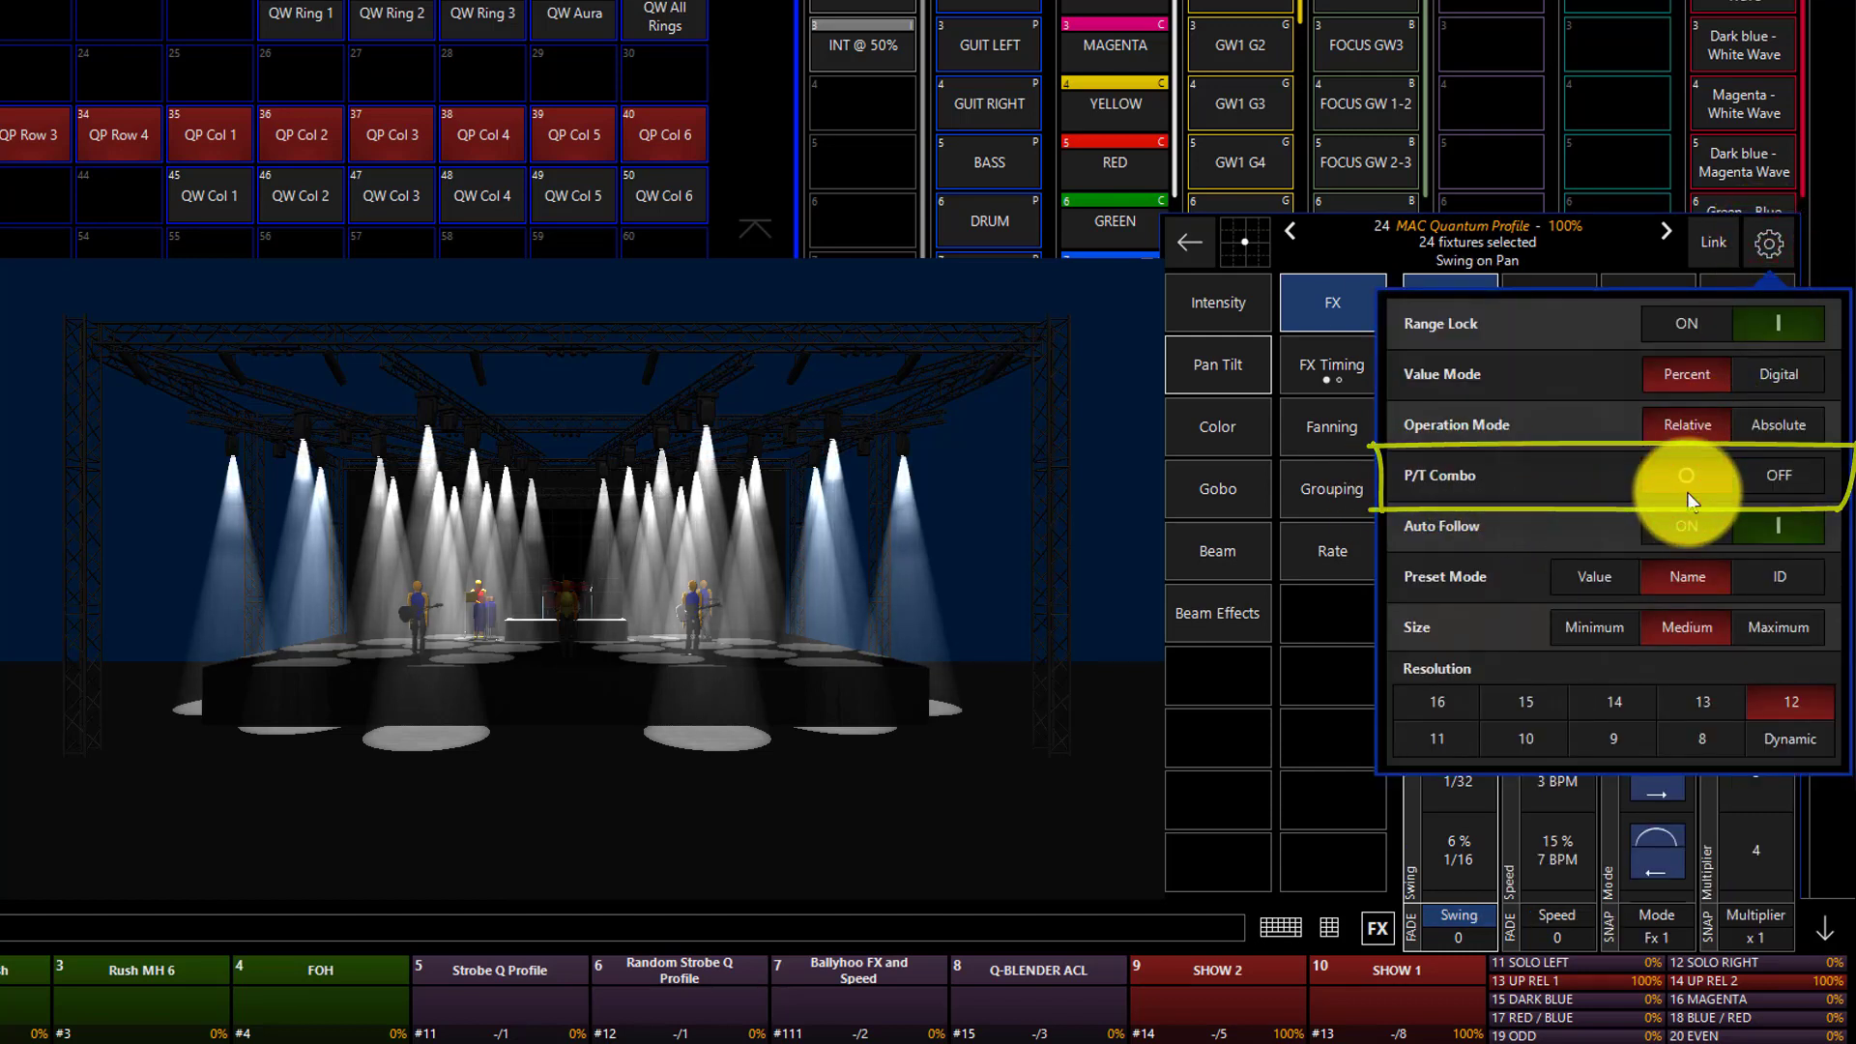
click(1687, 494)
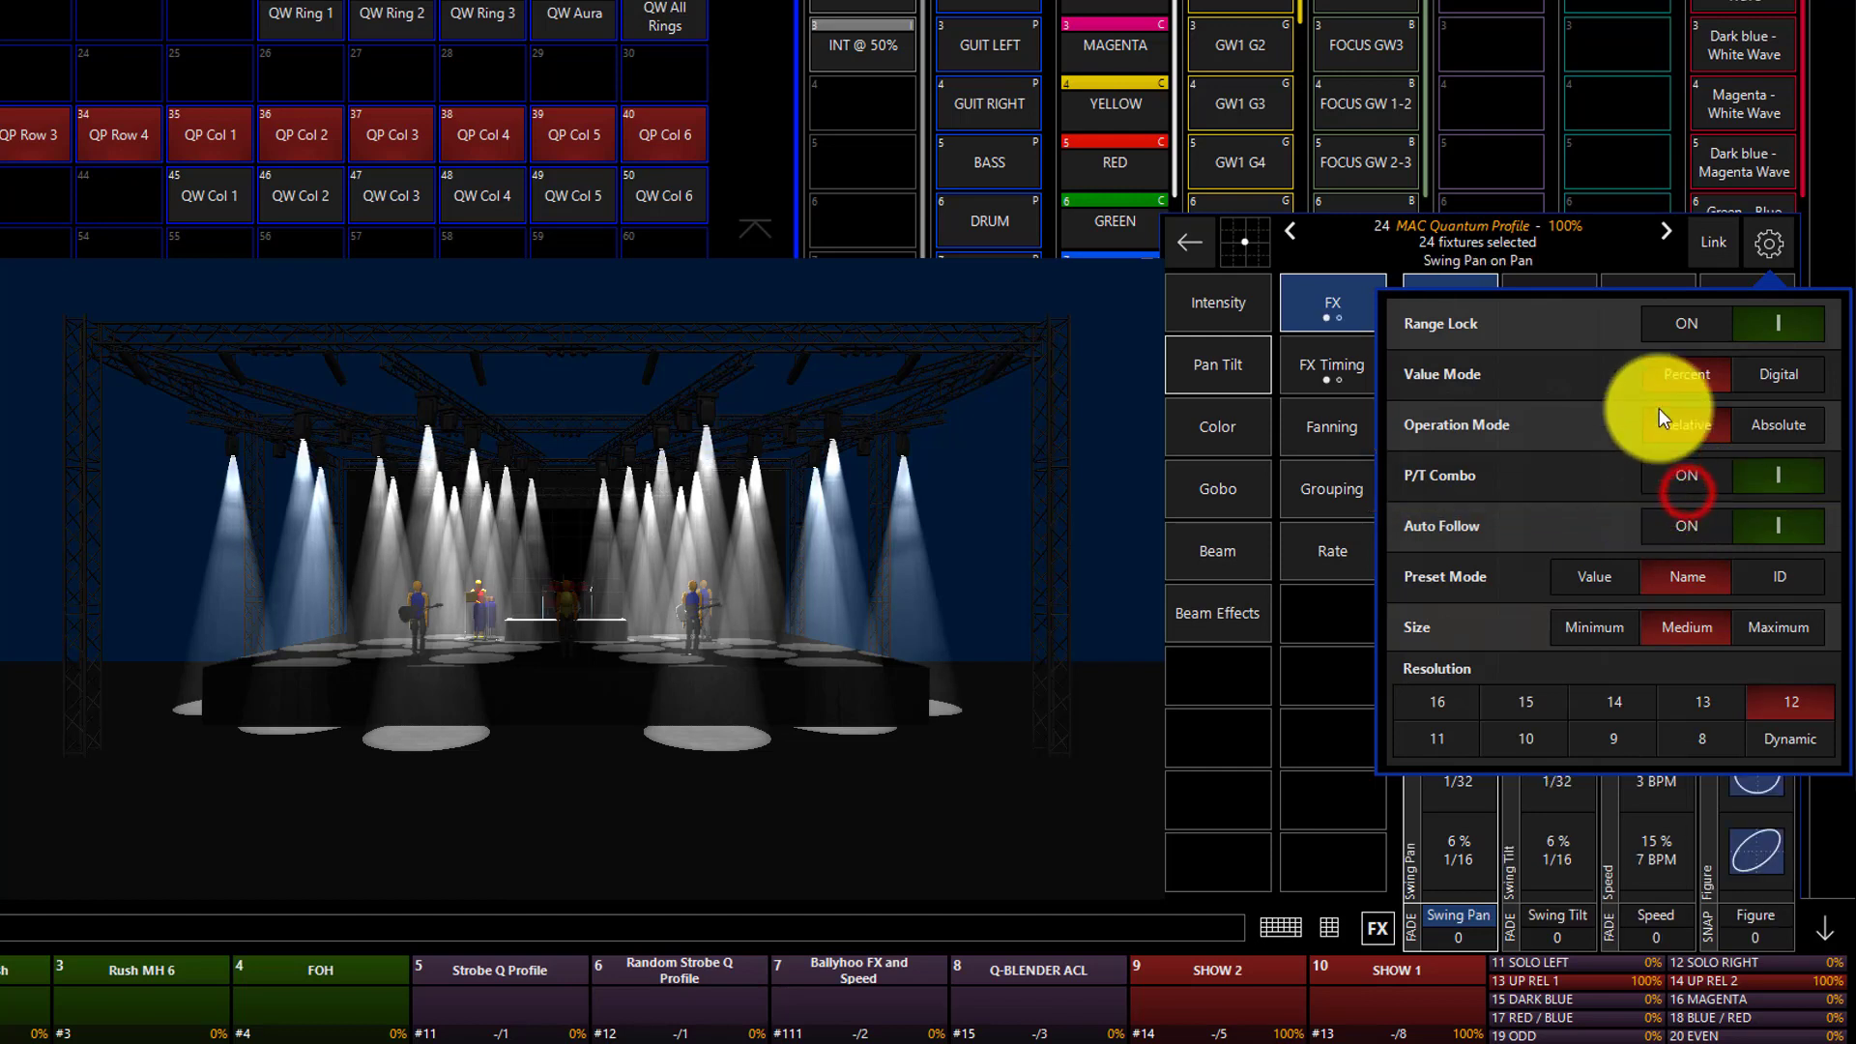
click(1776, 247)
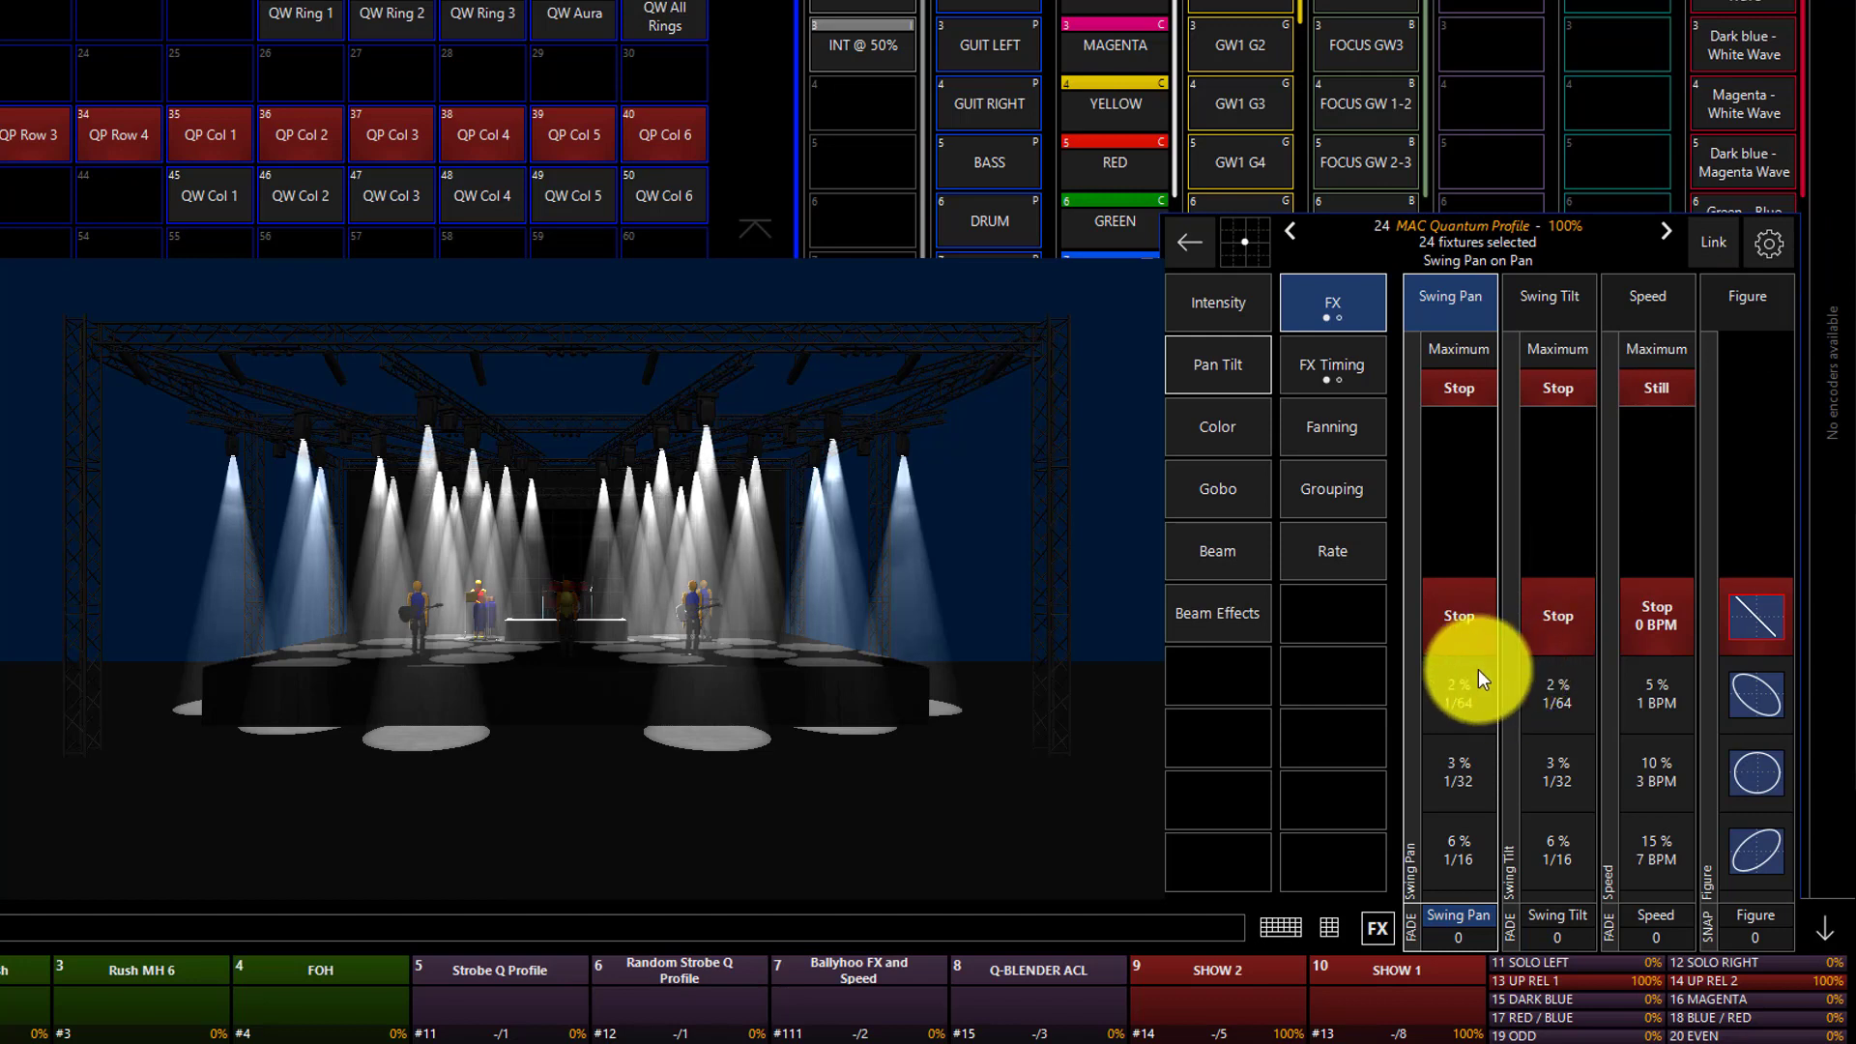
Set both Swing Pan and Swing Tilt of the movement effect to 50%.
scroll(1479, 669, down, 6)
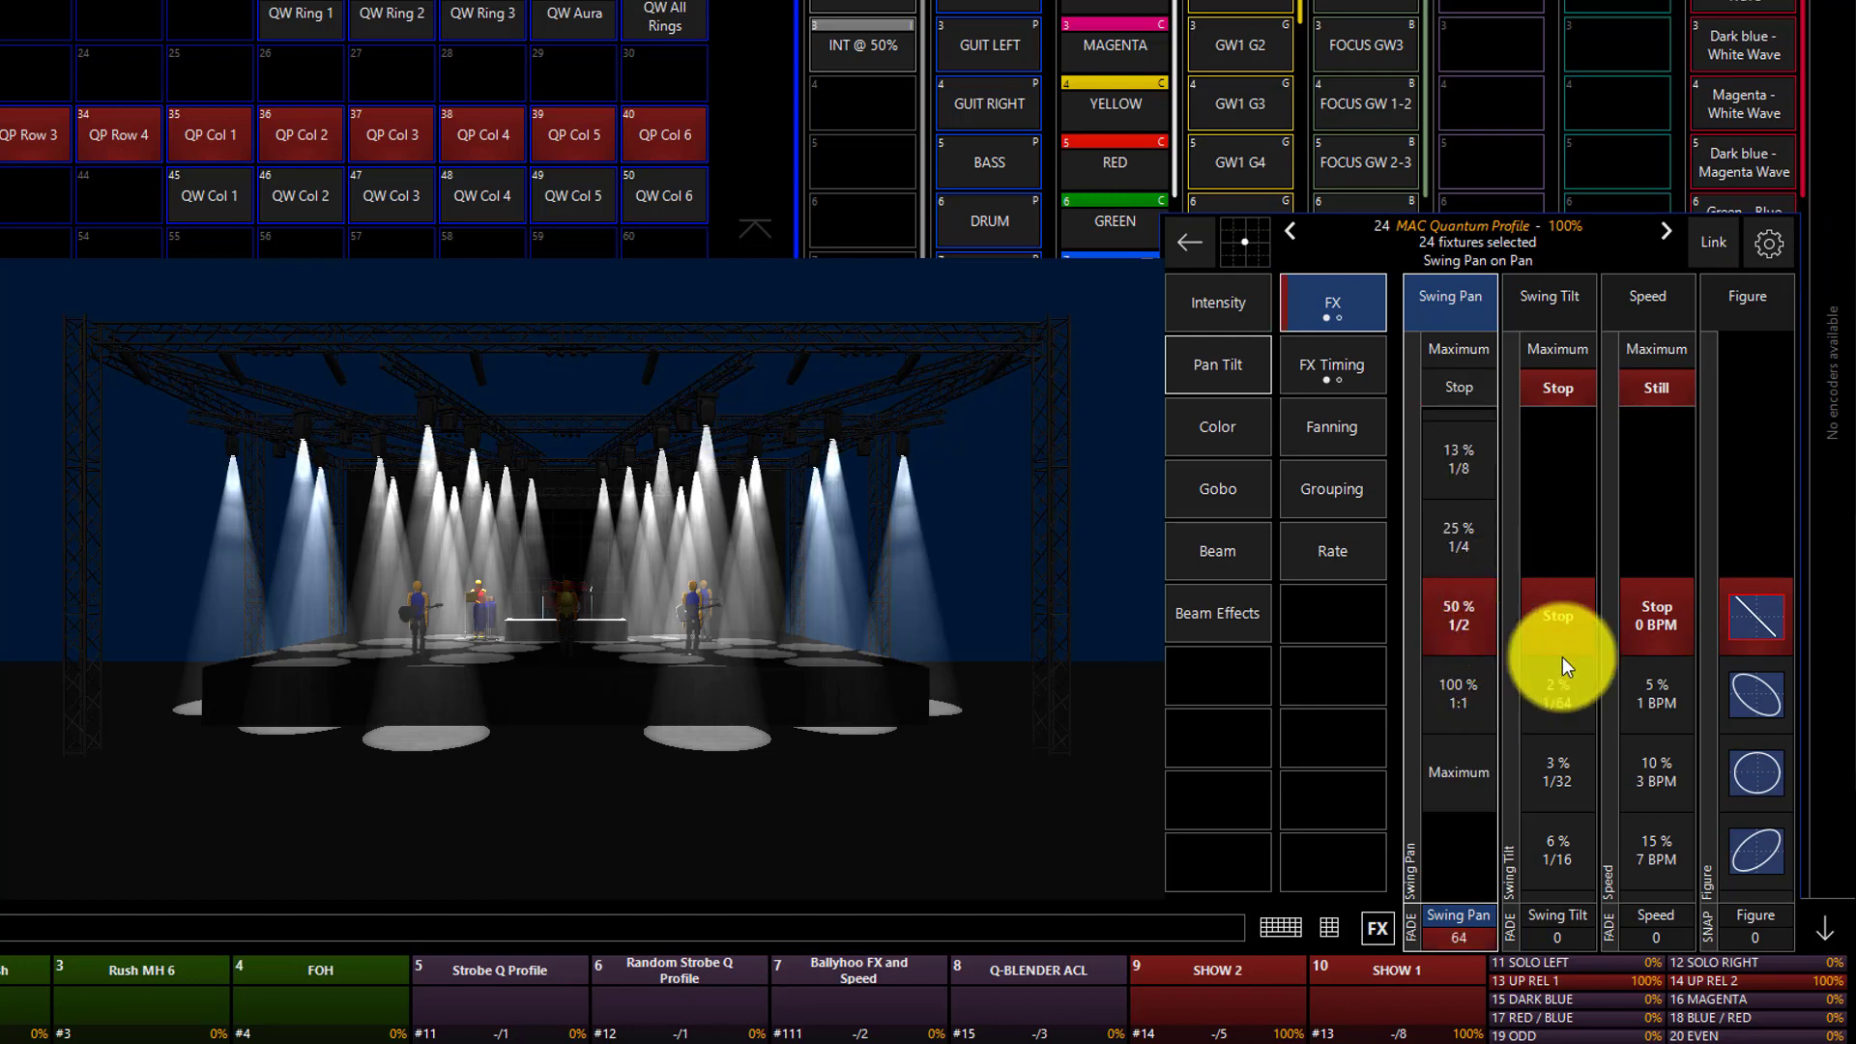
scroll(1559, 665, down, 5)
scroll(1565, 665, down, 1)
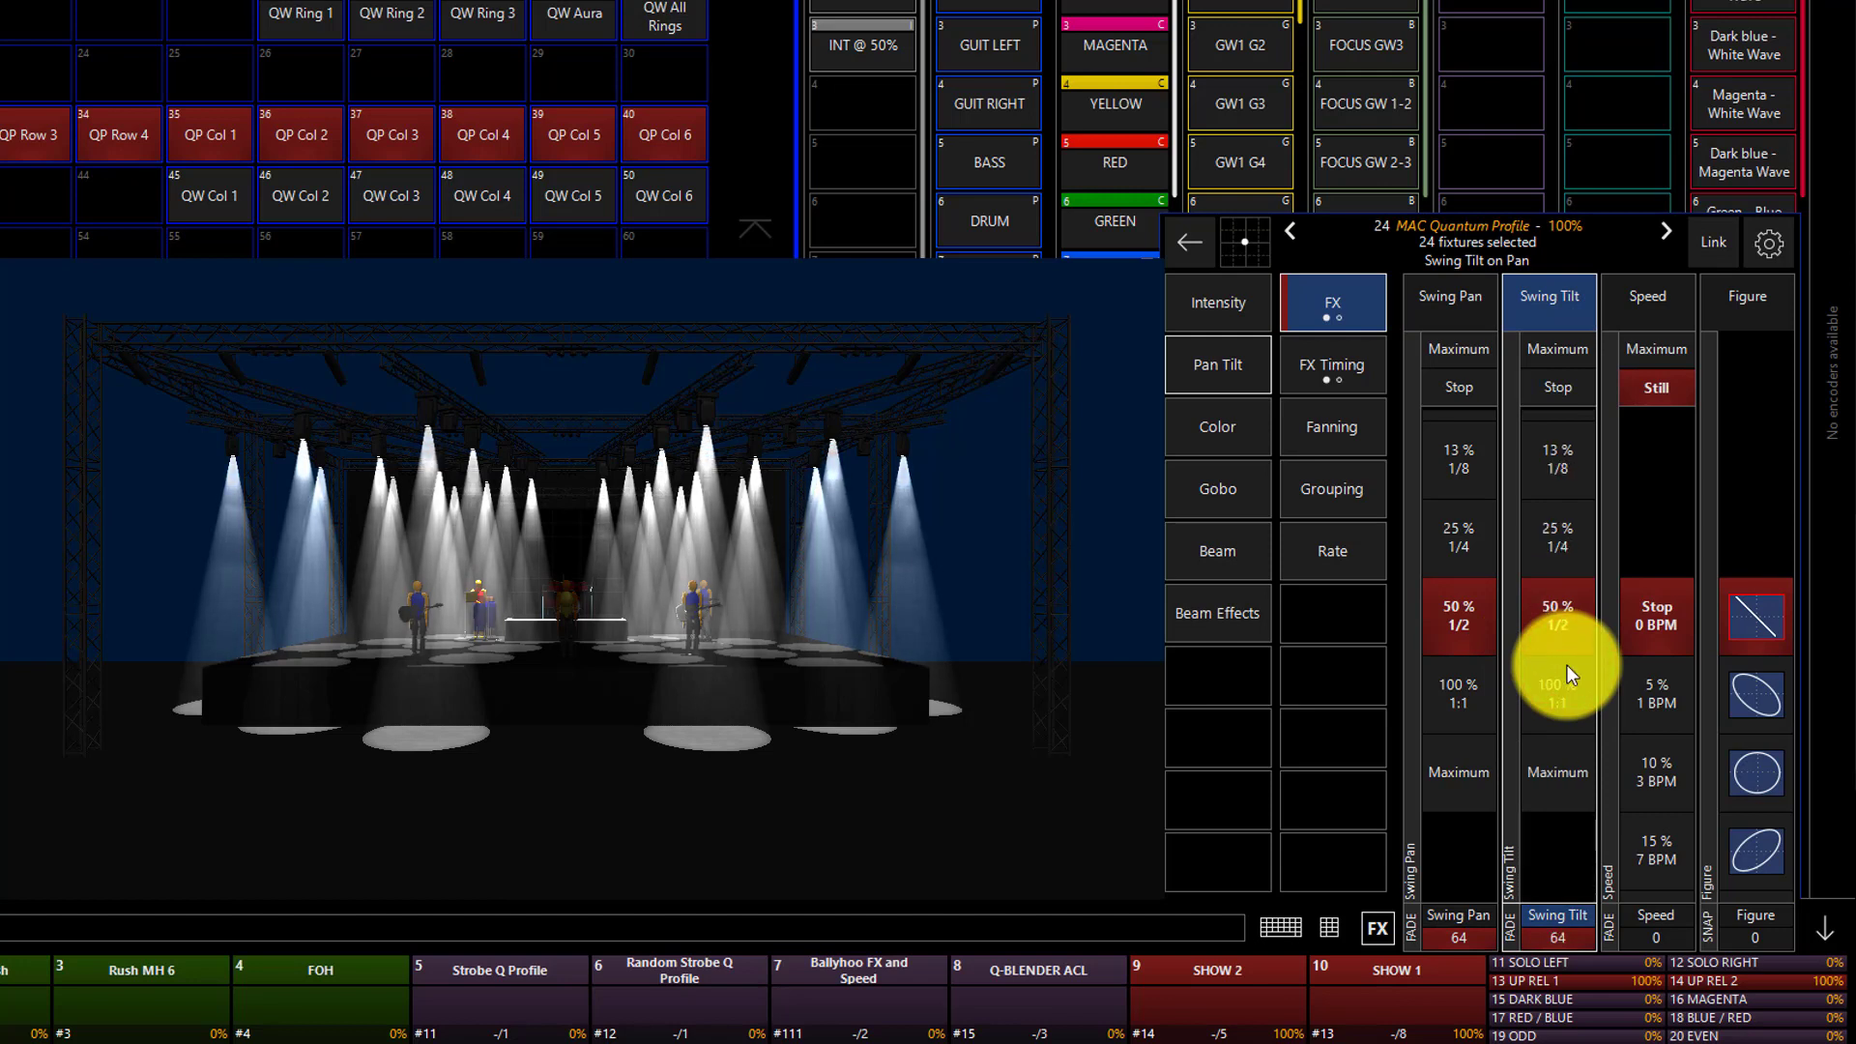
Set the Speed of the pan/tilt effect to 25% (19 BPM).
click(1648, 642)
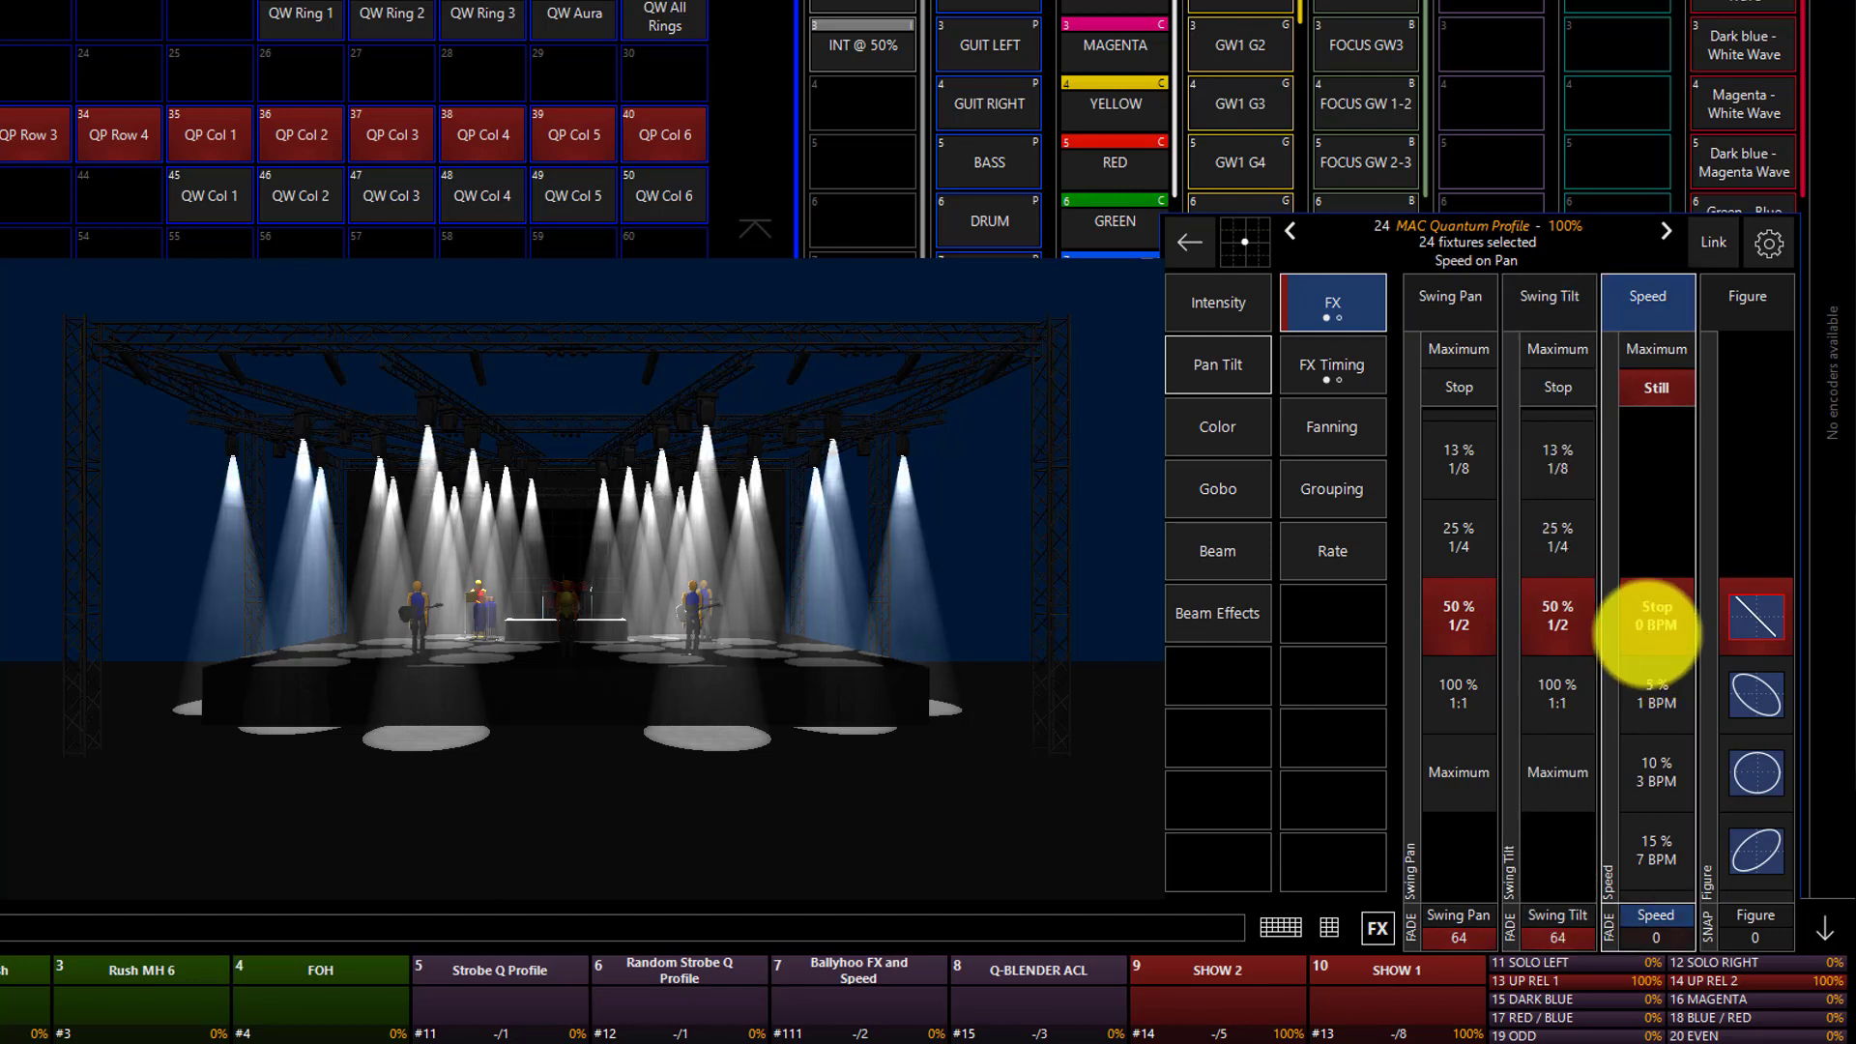
scroll(1655, 689, down, 4)
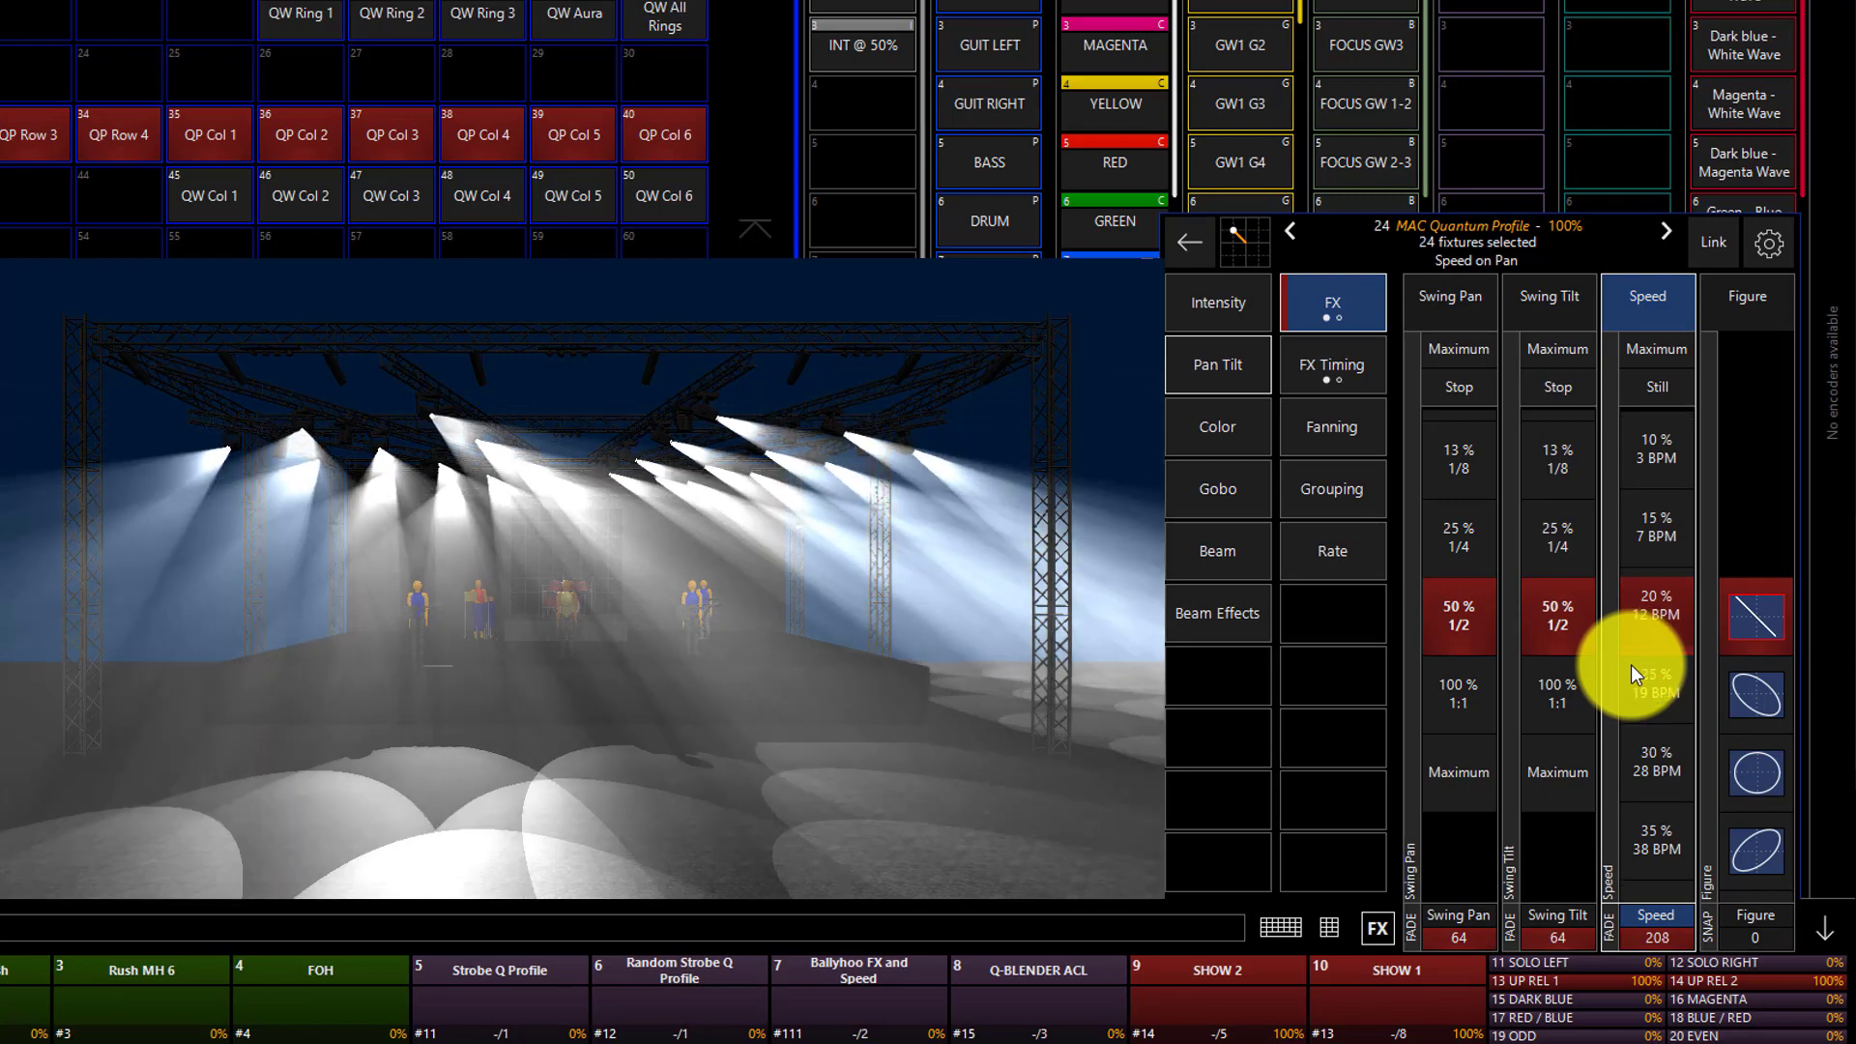
scroll(1632, 664, down, 1)
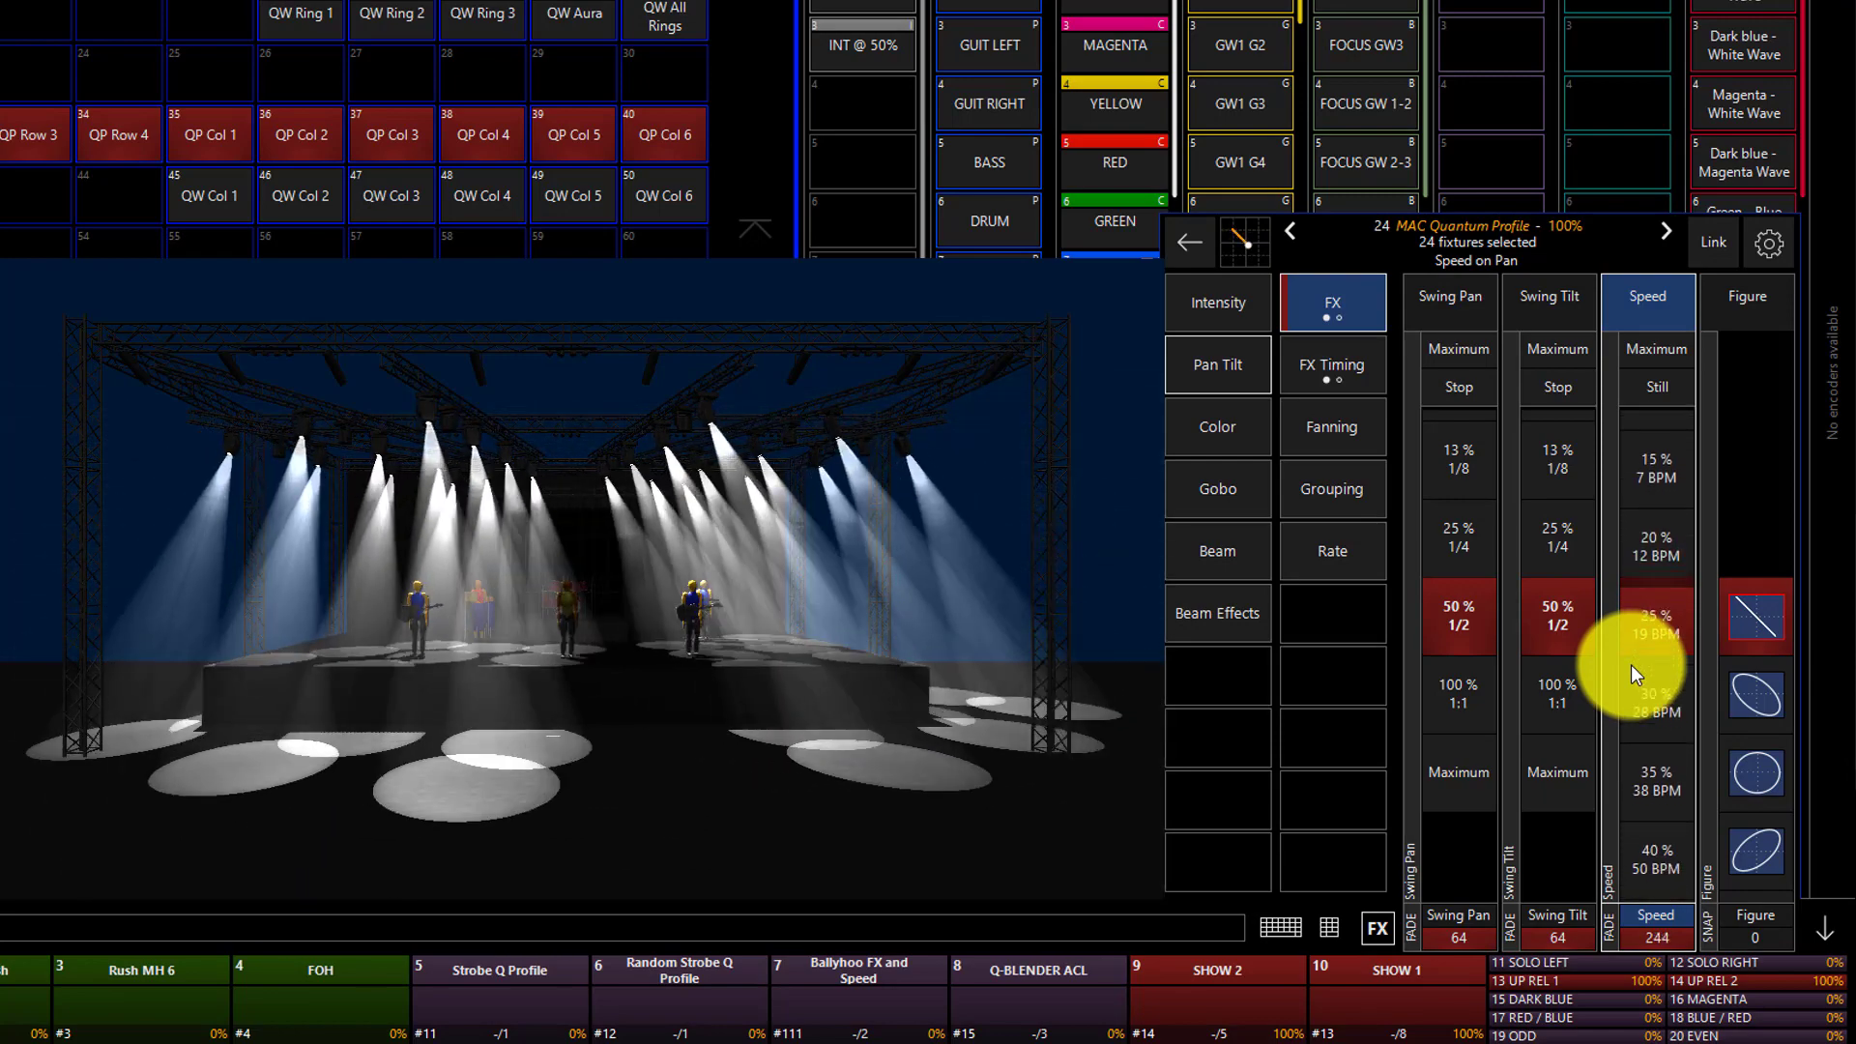
Try different movement figures for the pan/tilt effect and settle on figure 29.
click(1758, 617)
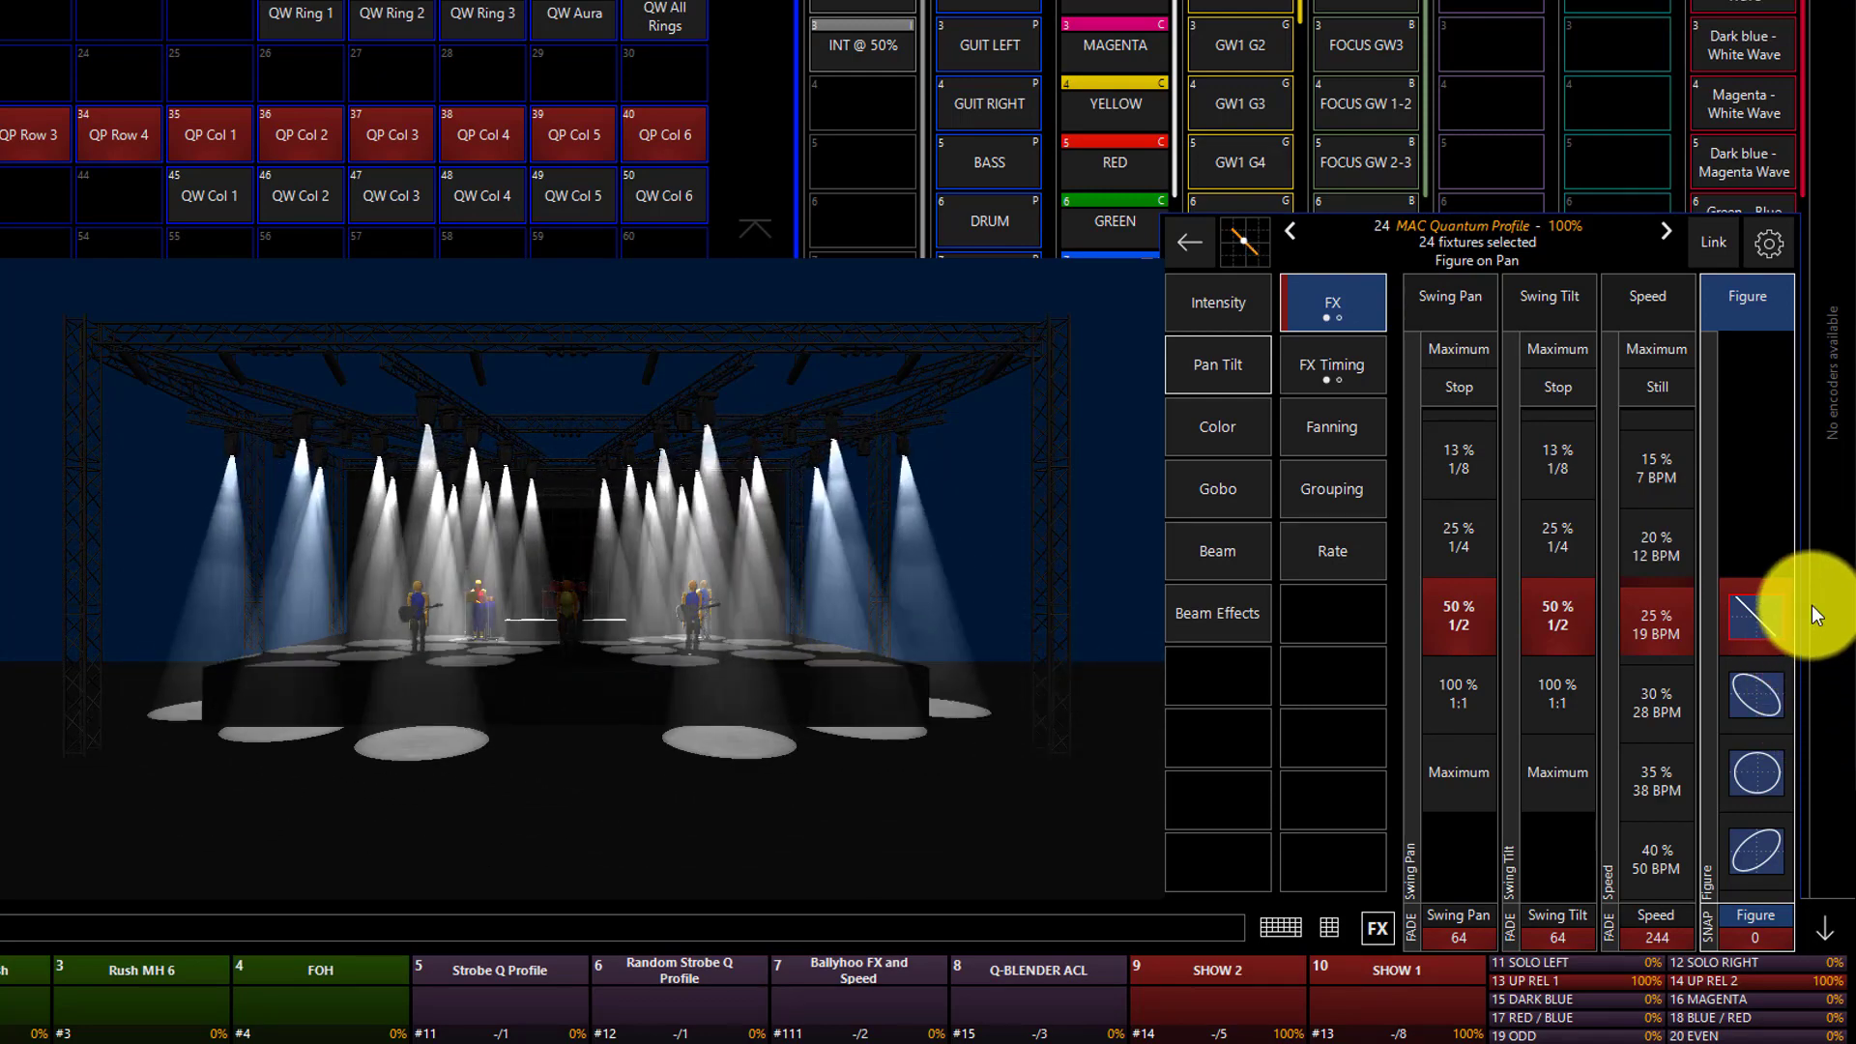
click(1793, 703)
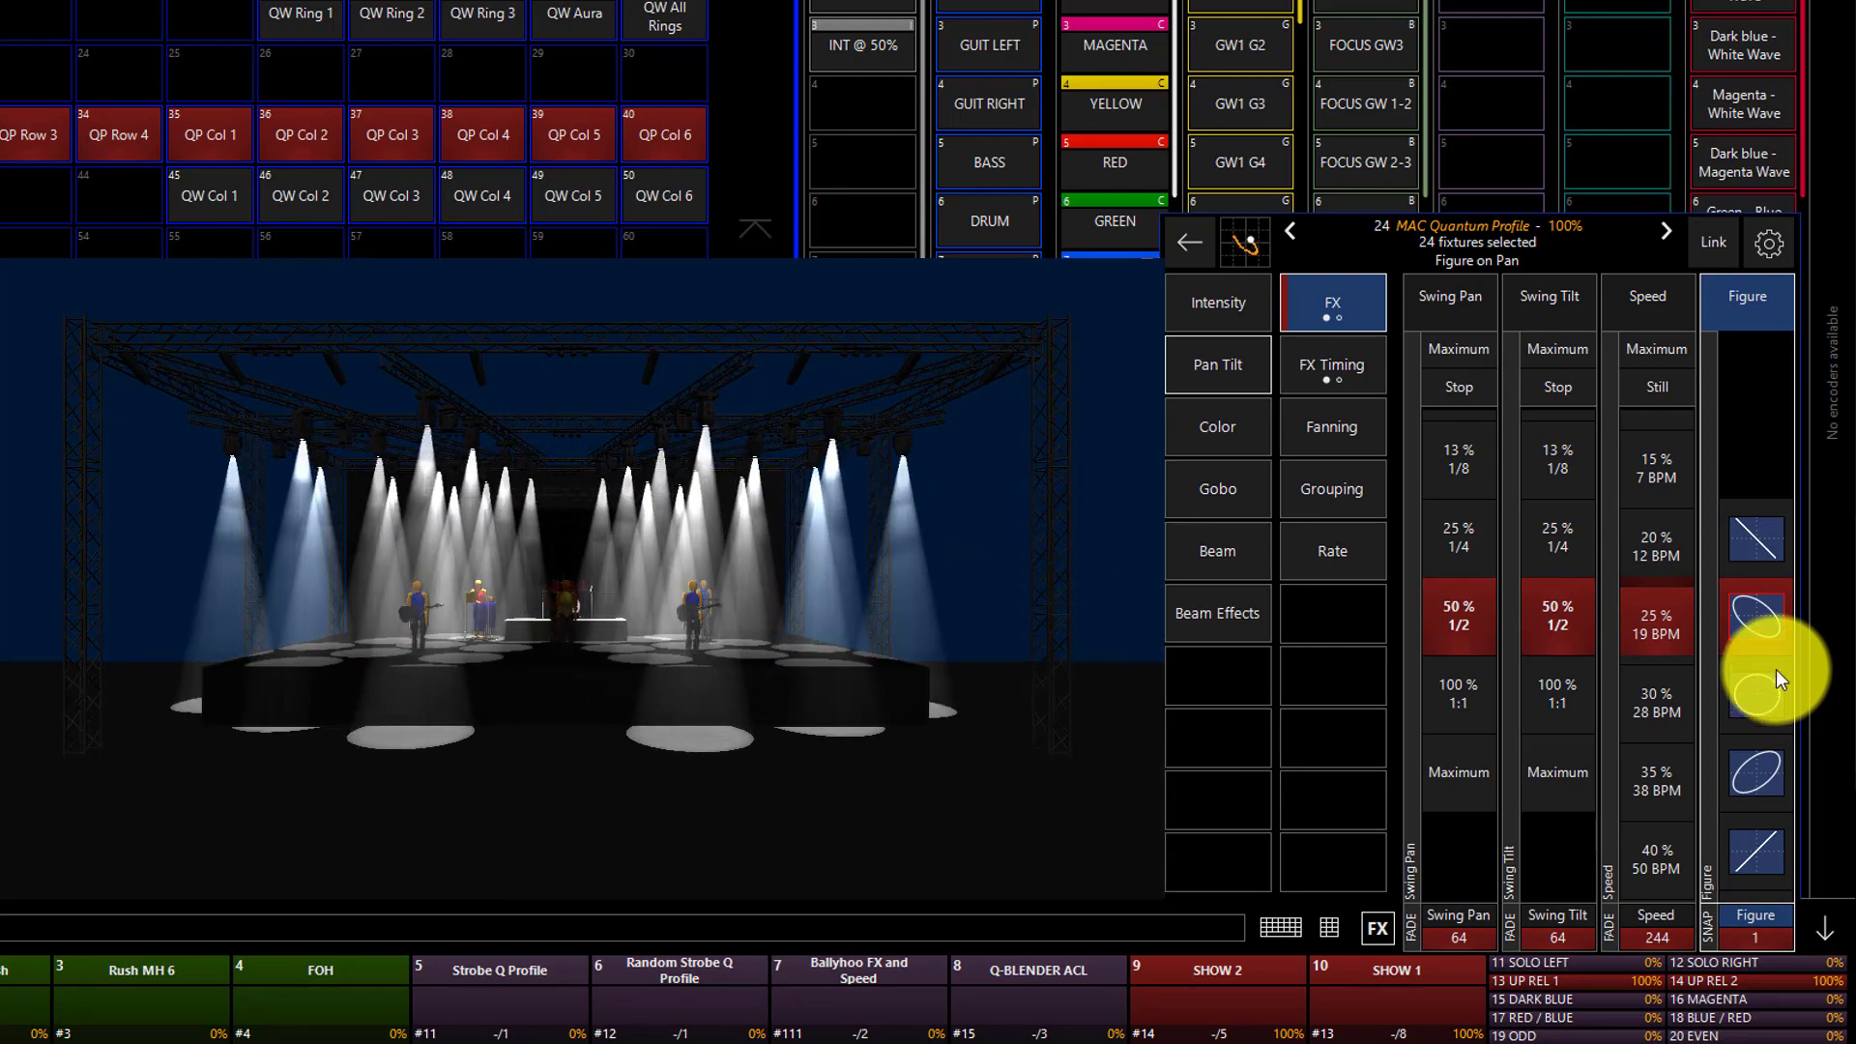
click(1777, 668)
click(1776, 668)
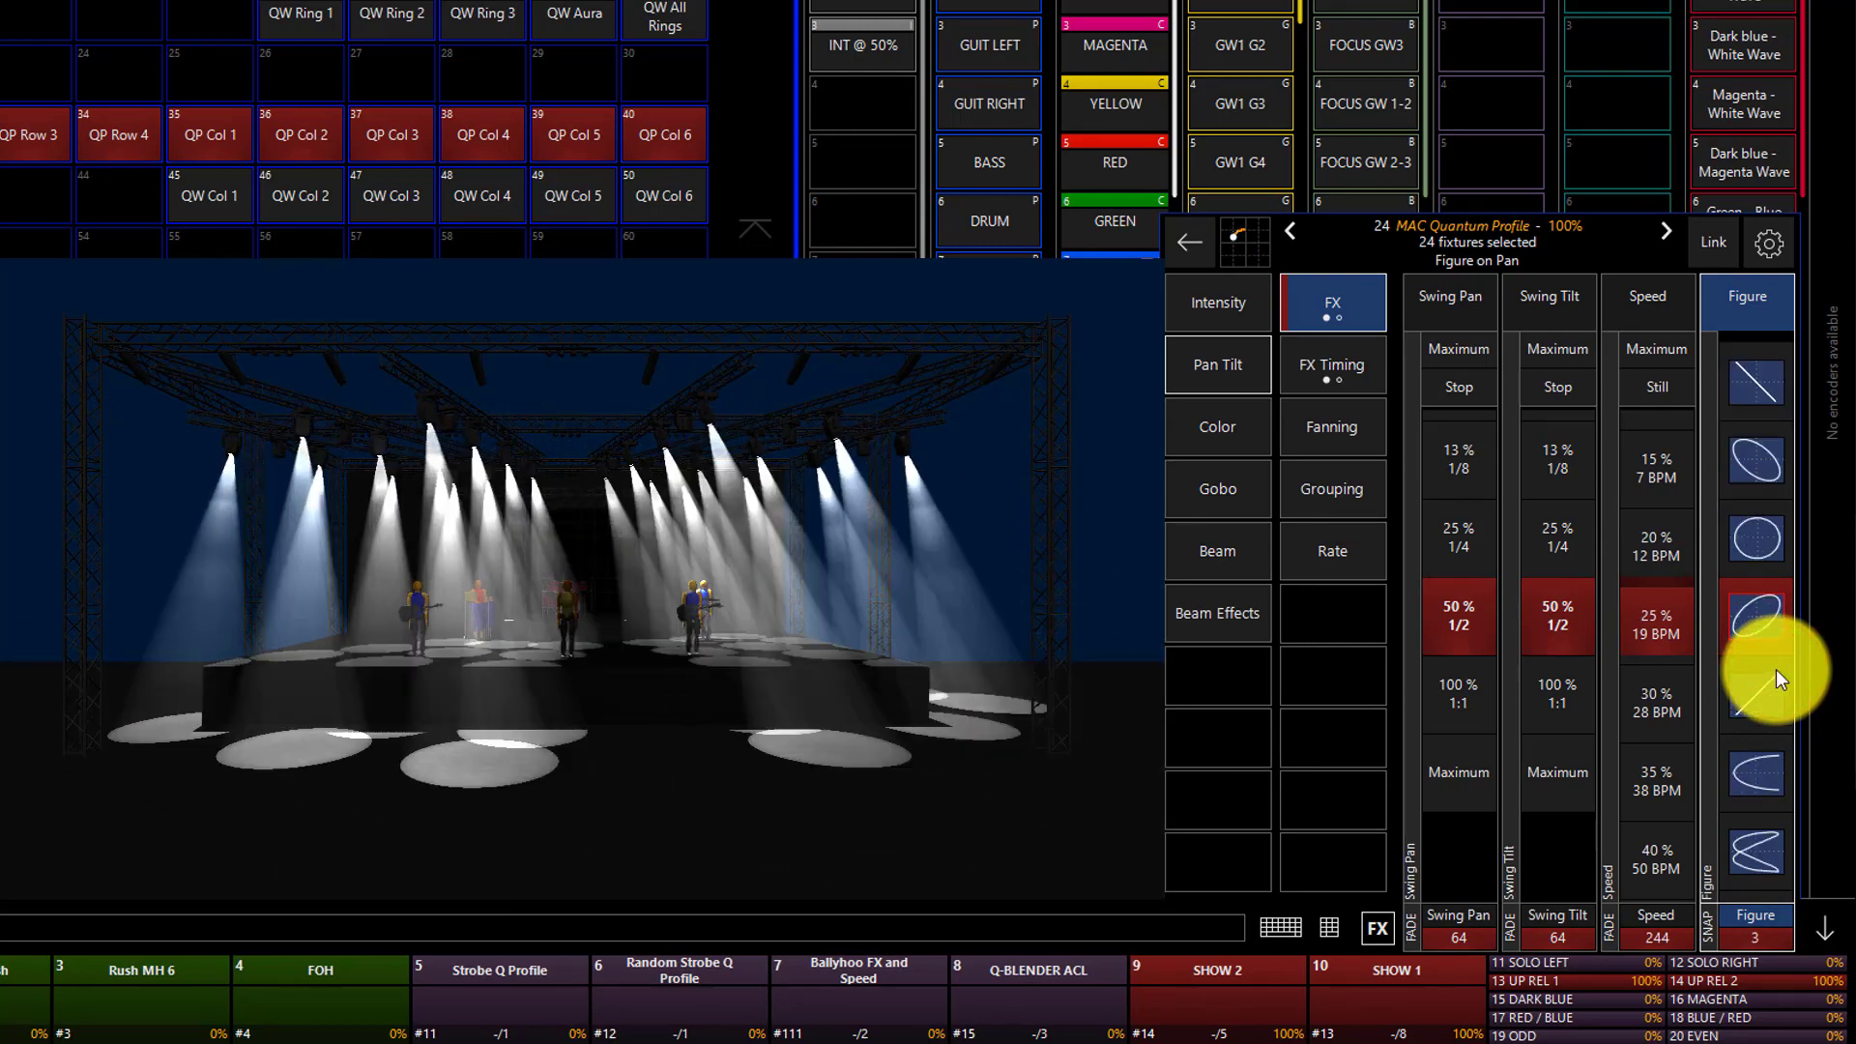
scroll(1776, 668, down, 20)
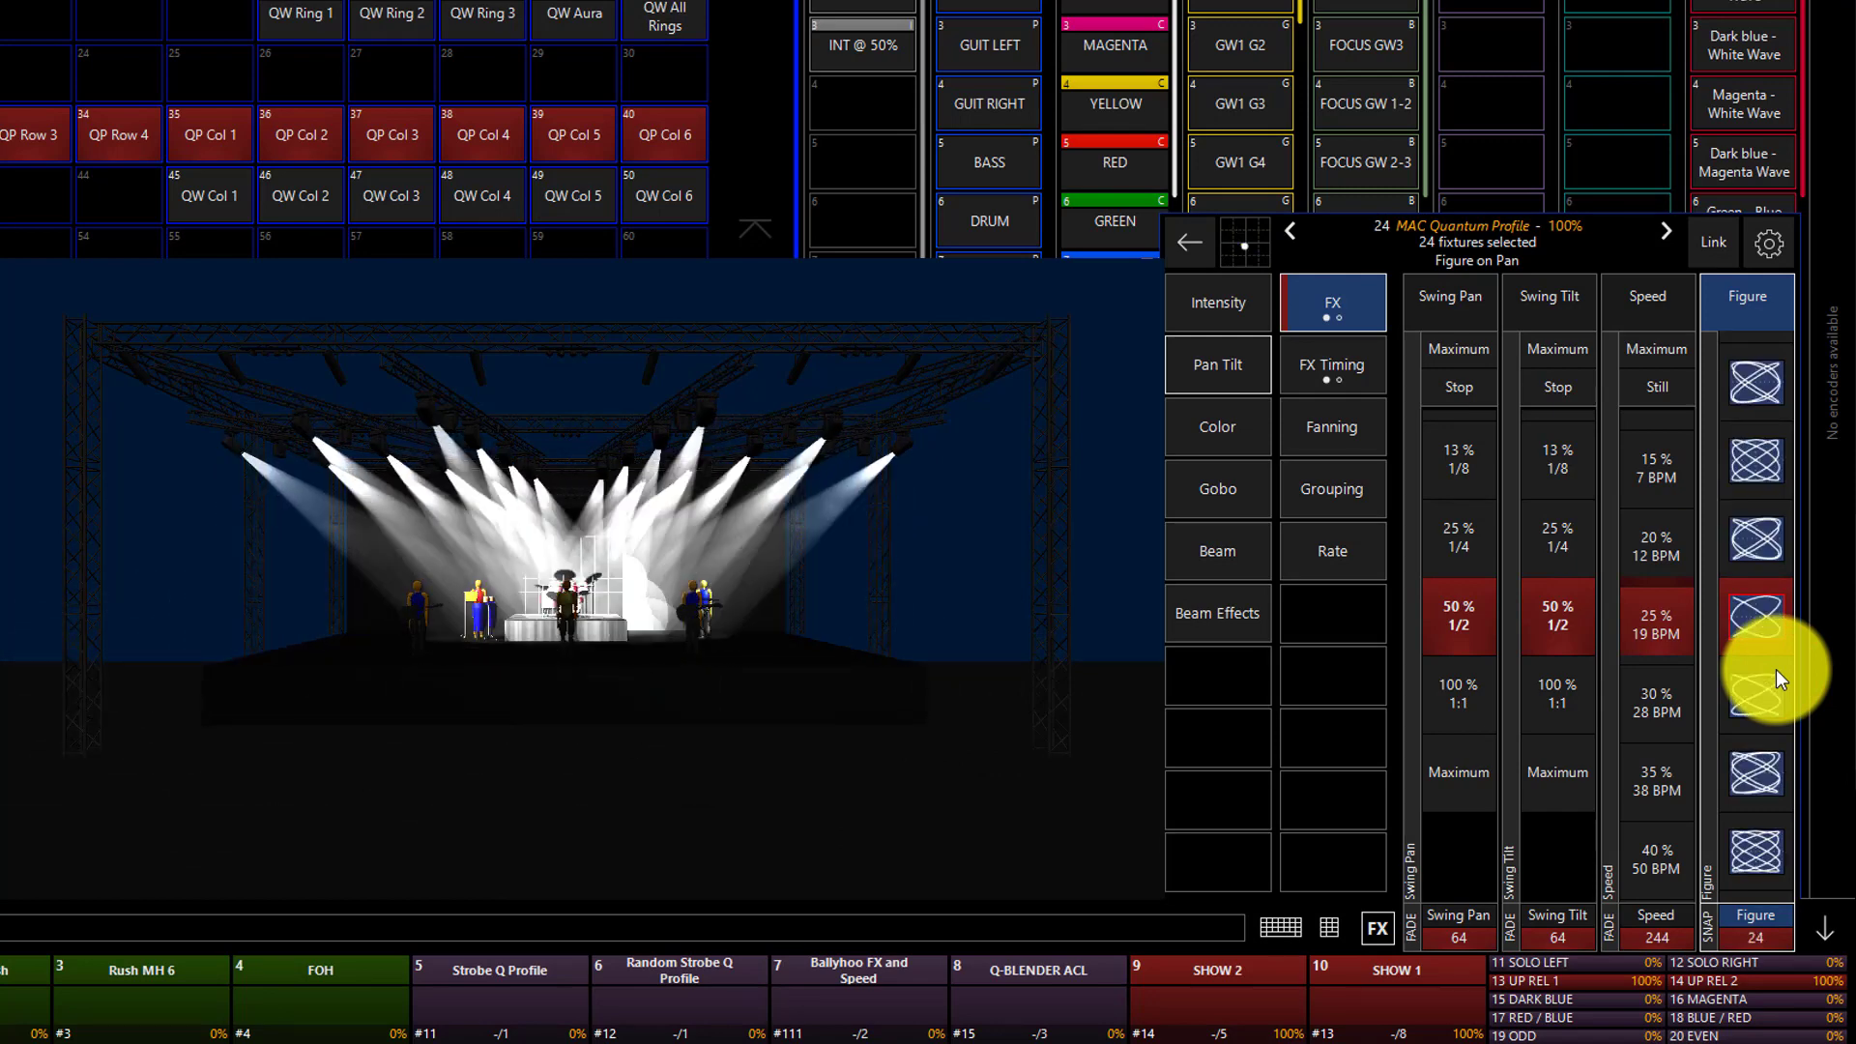
scroll(1776, 669, down, 10)
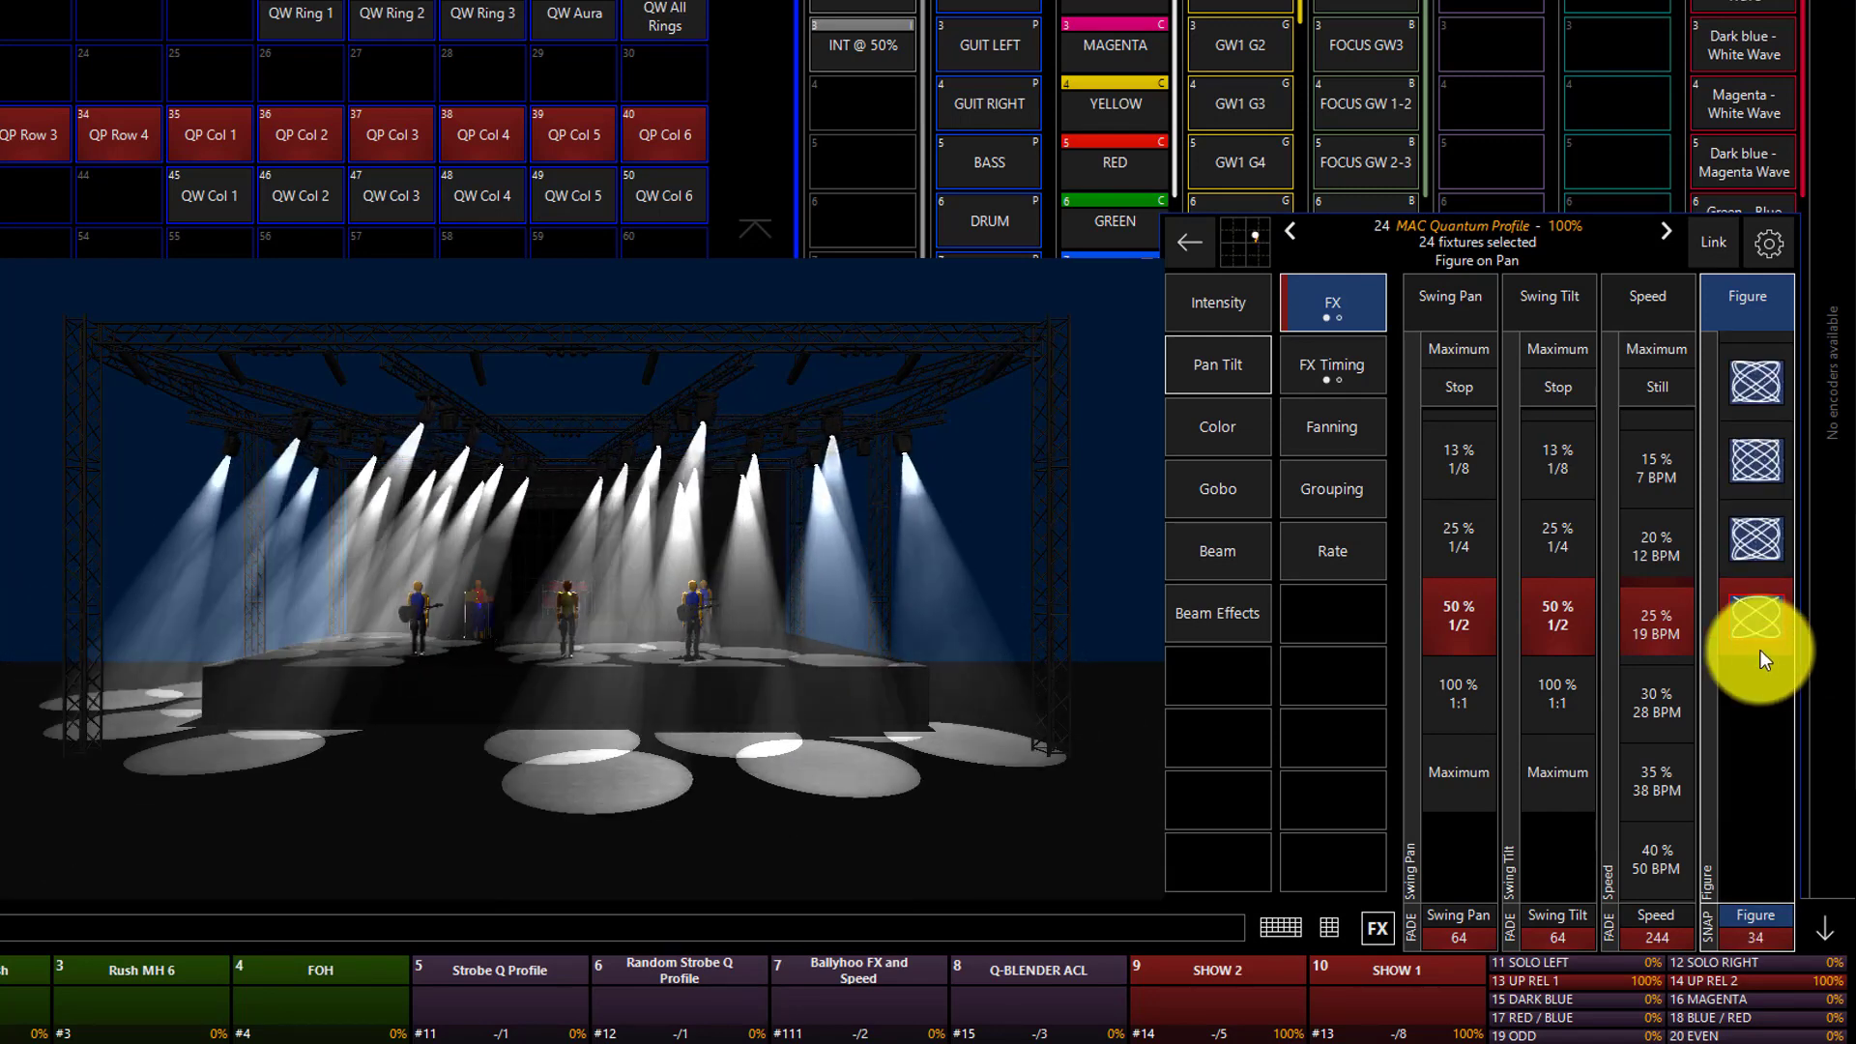
click(1756, 562)
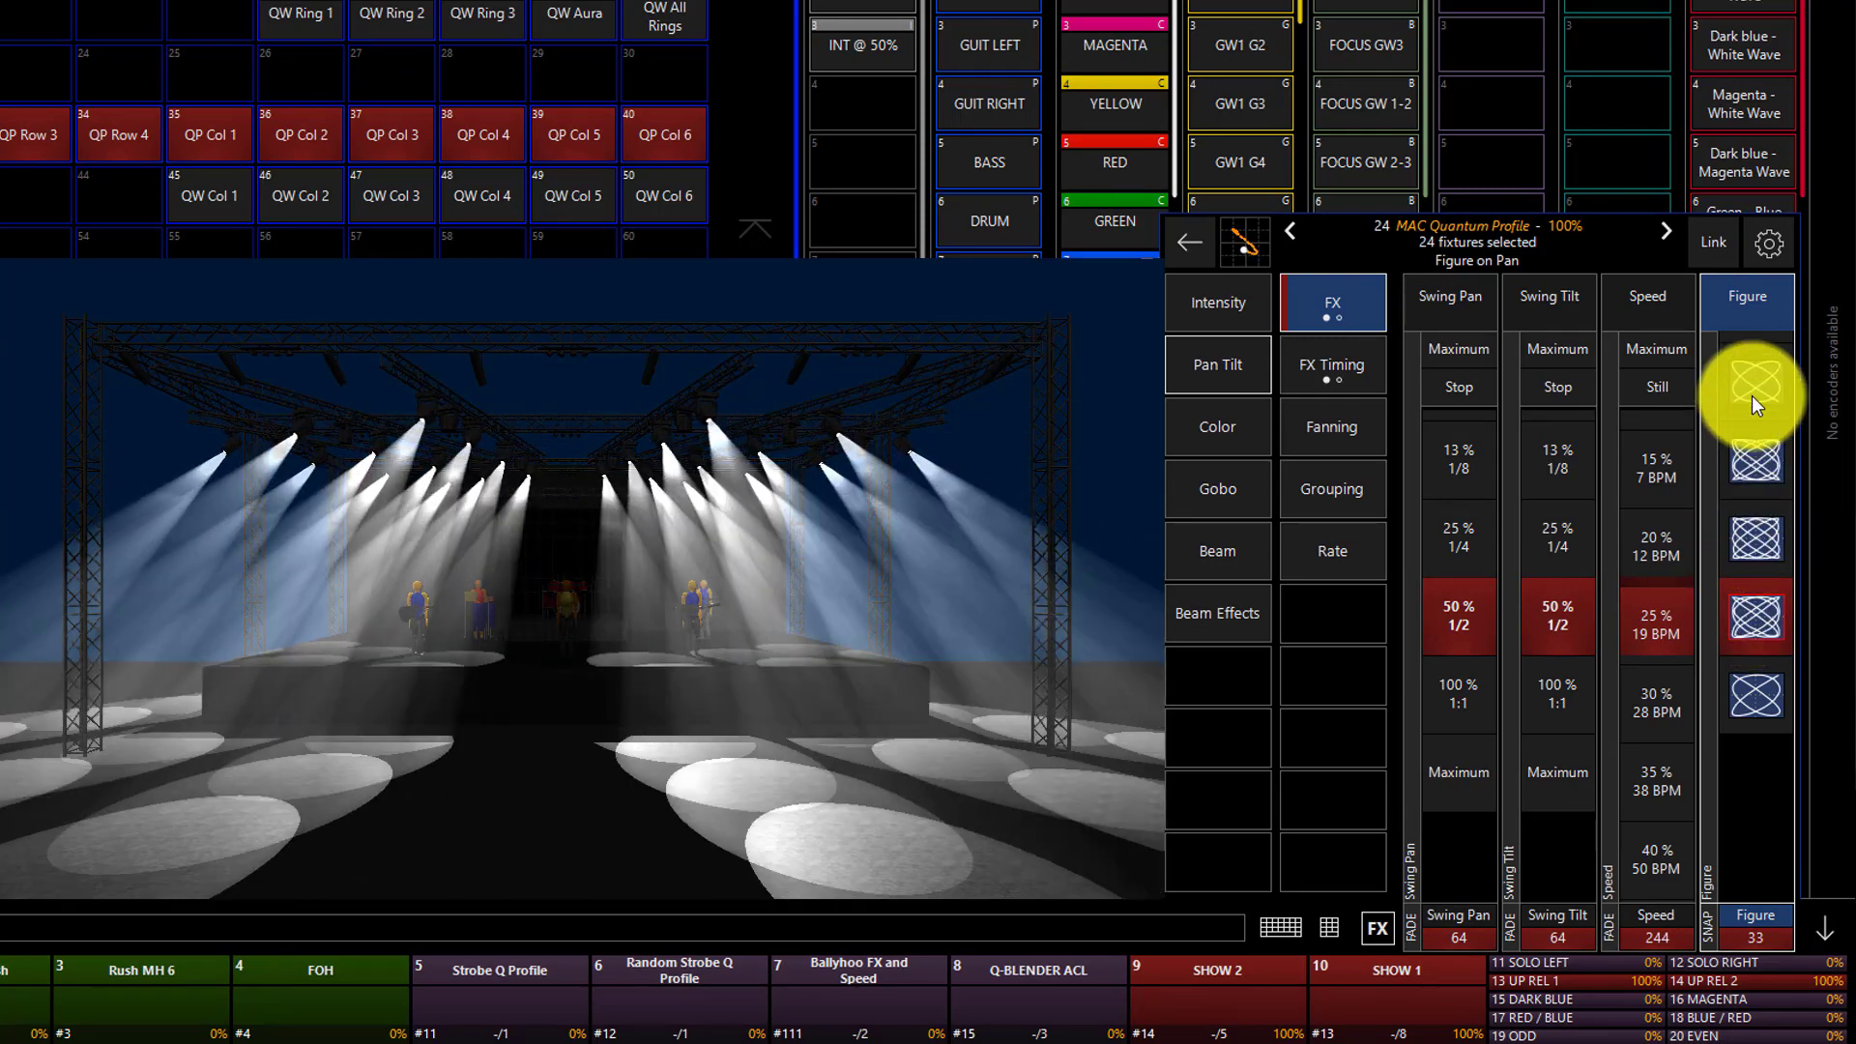
mouse_move(1753, 396)
mouse_down()
mouse_move(1740, 463)
mouse_move(1760, 536)
mouse_up()
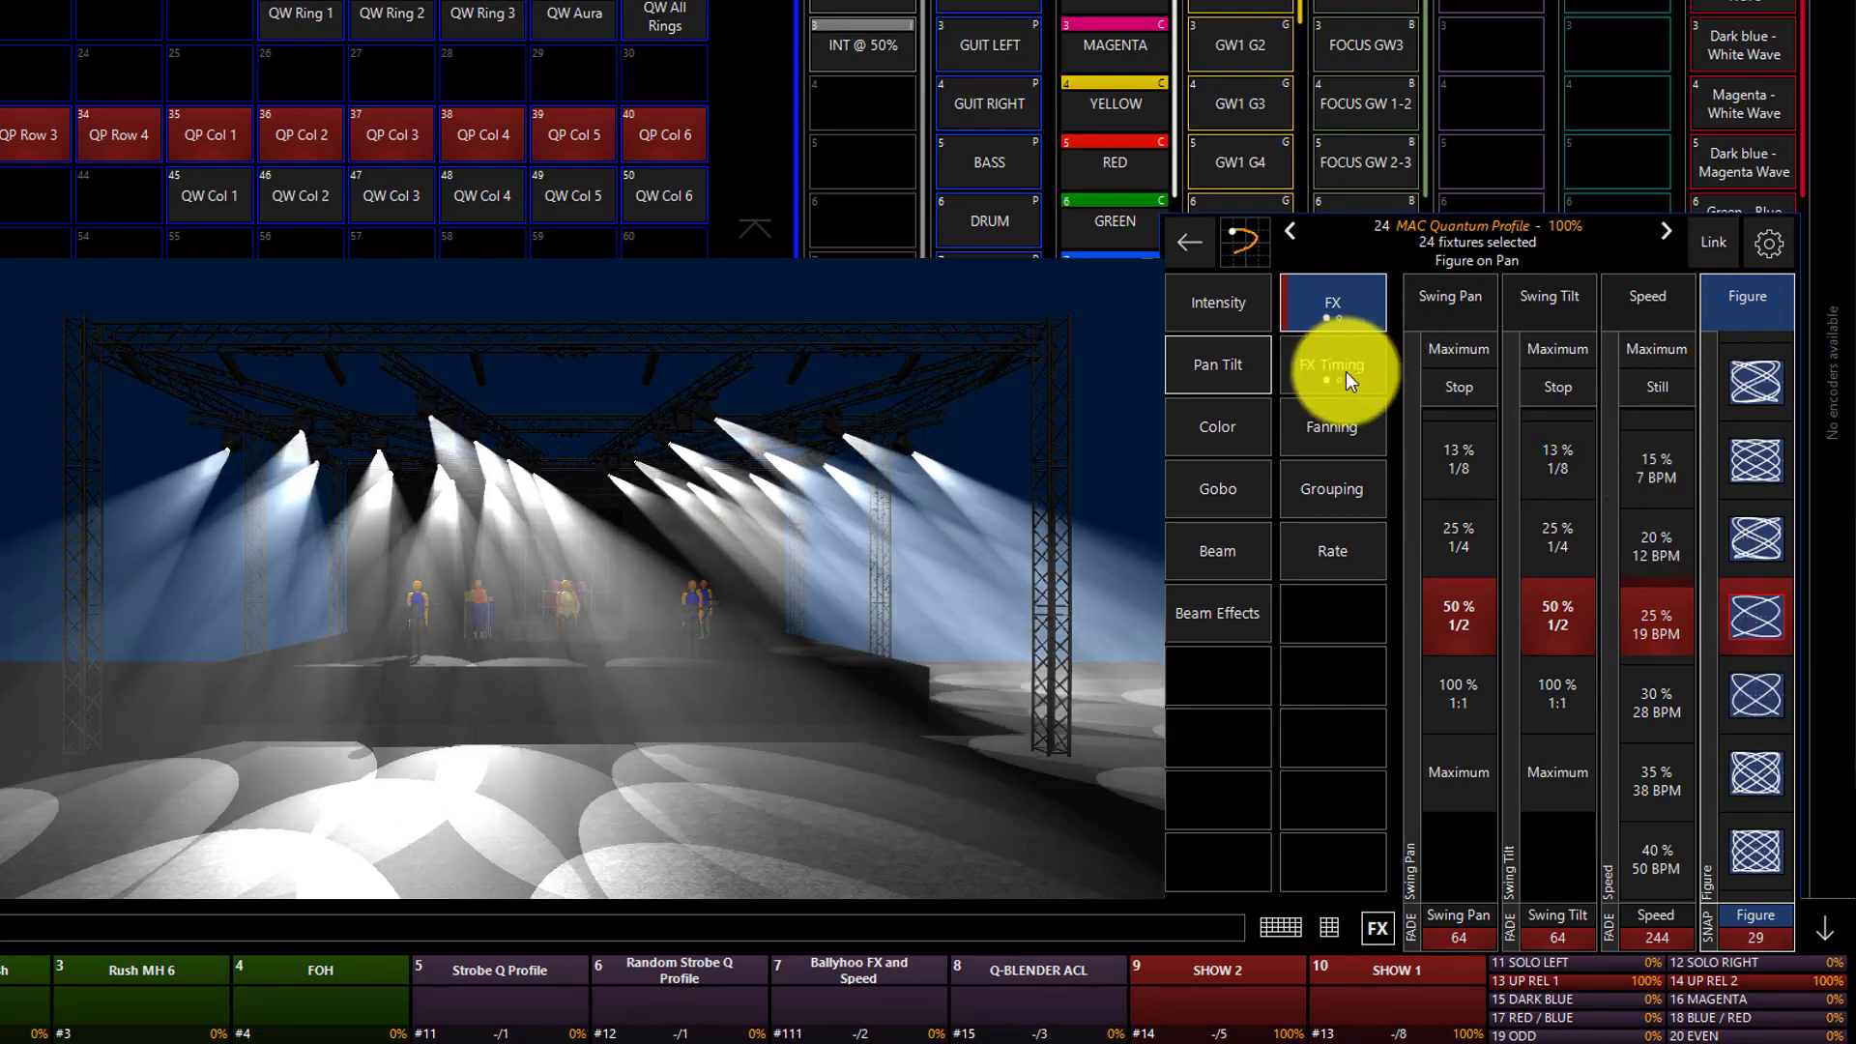
Set the pan/tilt effect's Wave per X timing to 5.
click(1346, 371)
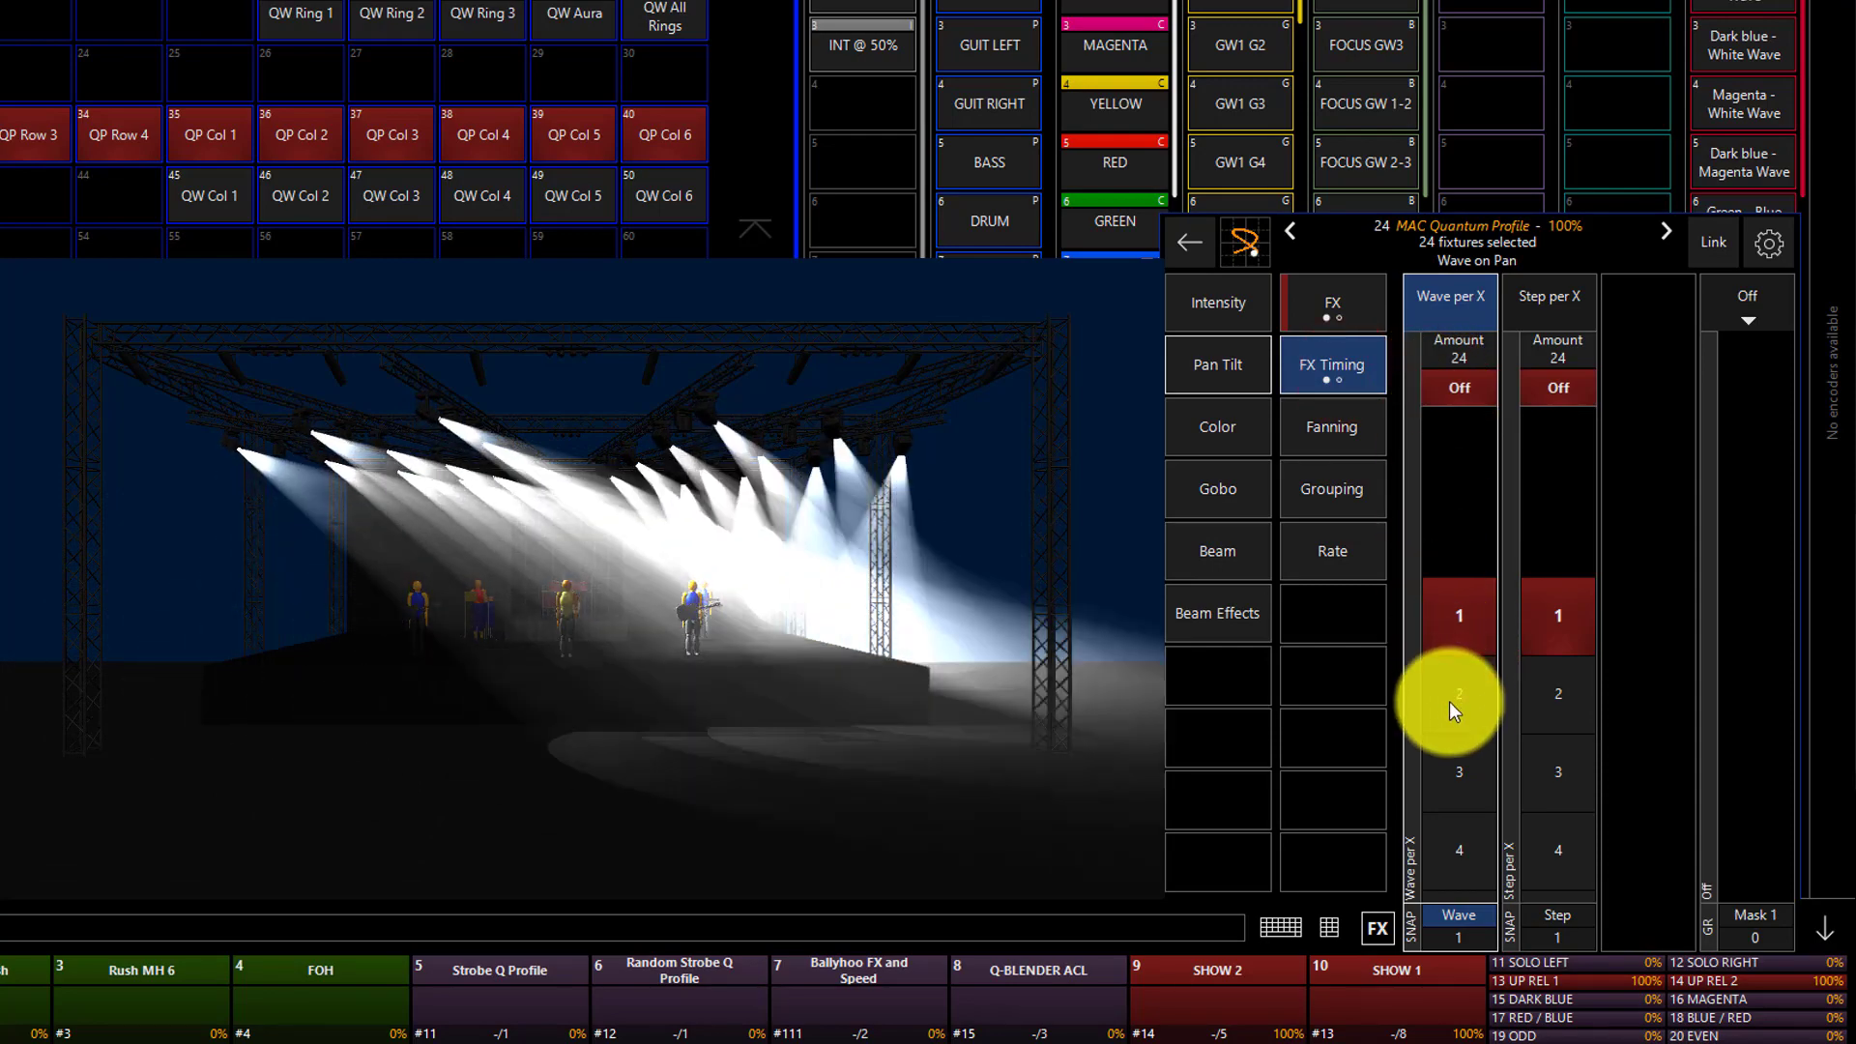
scroll(1448, 699, down, 3)
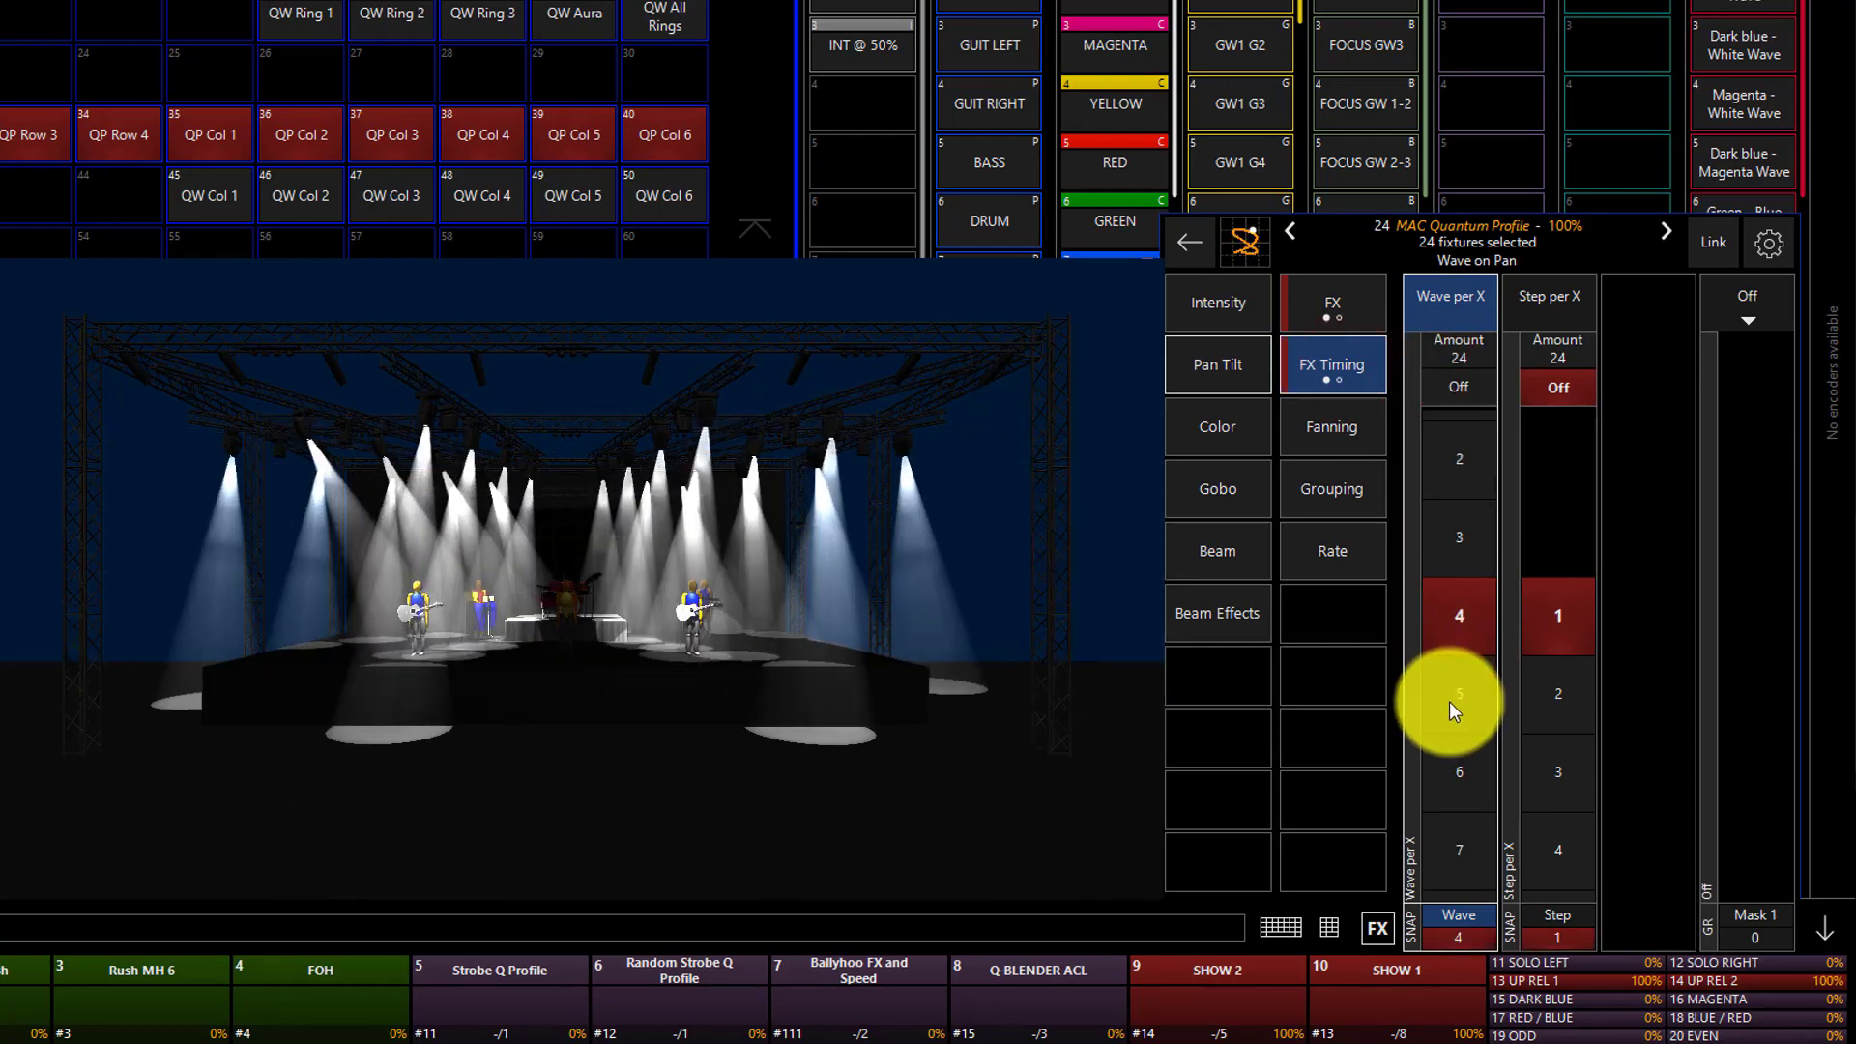
scroll(1449, 701, down, 1)
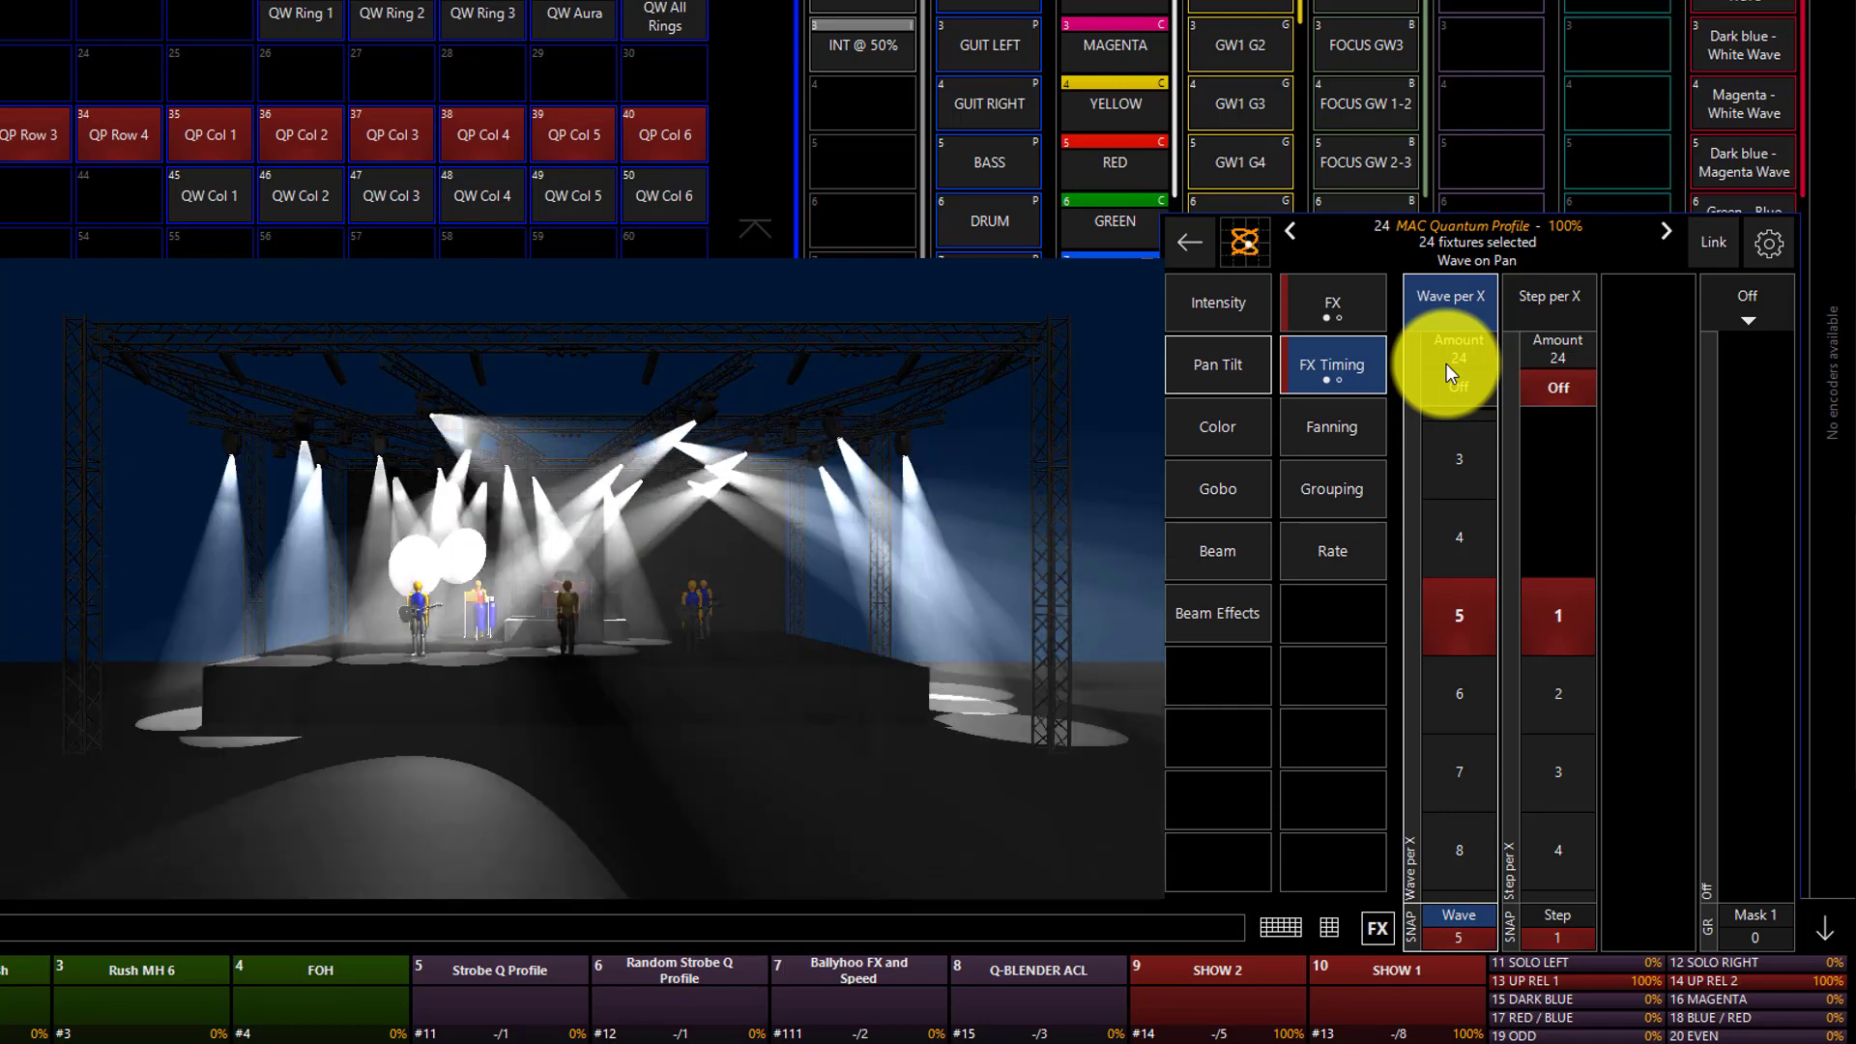
Try the pan/tilt effect modes CCW, CW PI, CCW PI and CC TI, and return the mode to CW.
click(1353, 312)
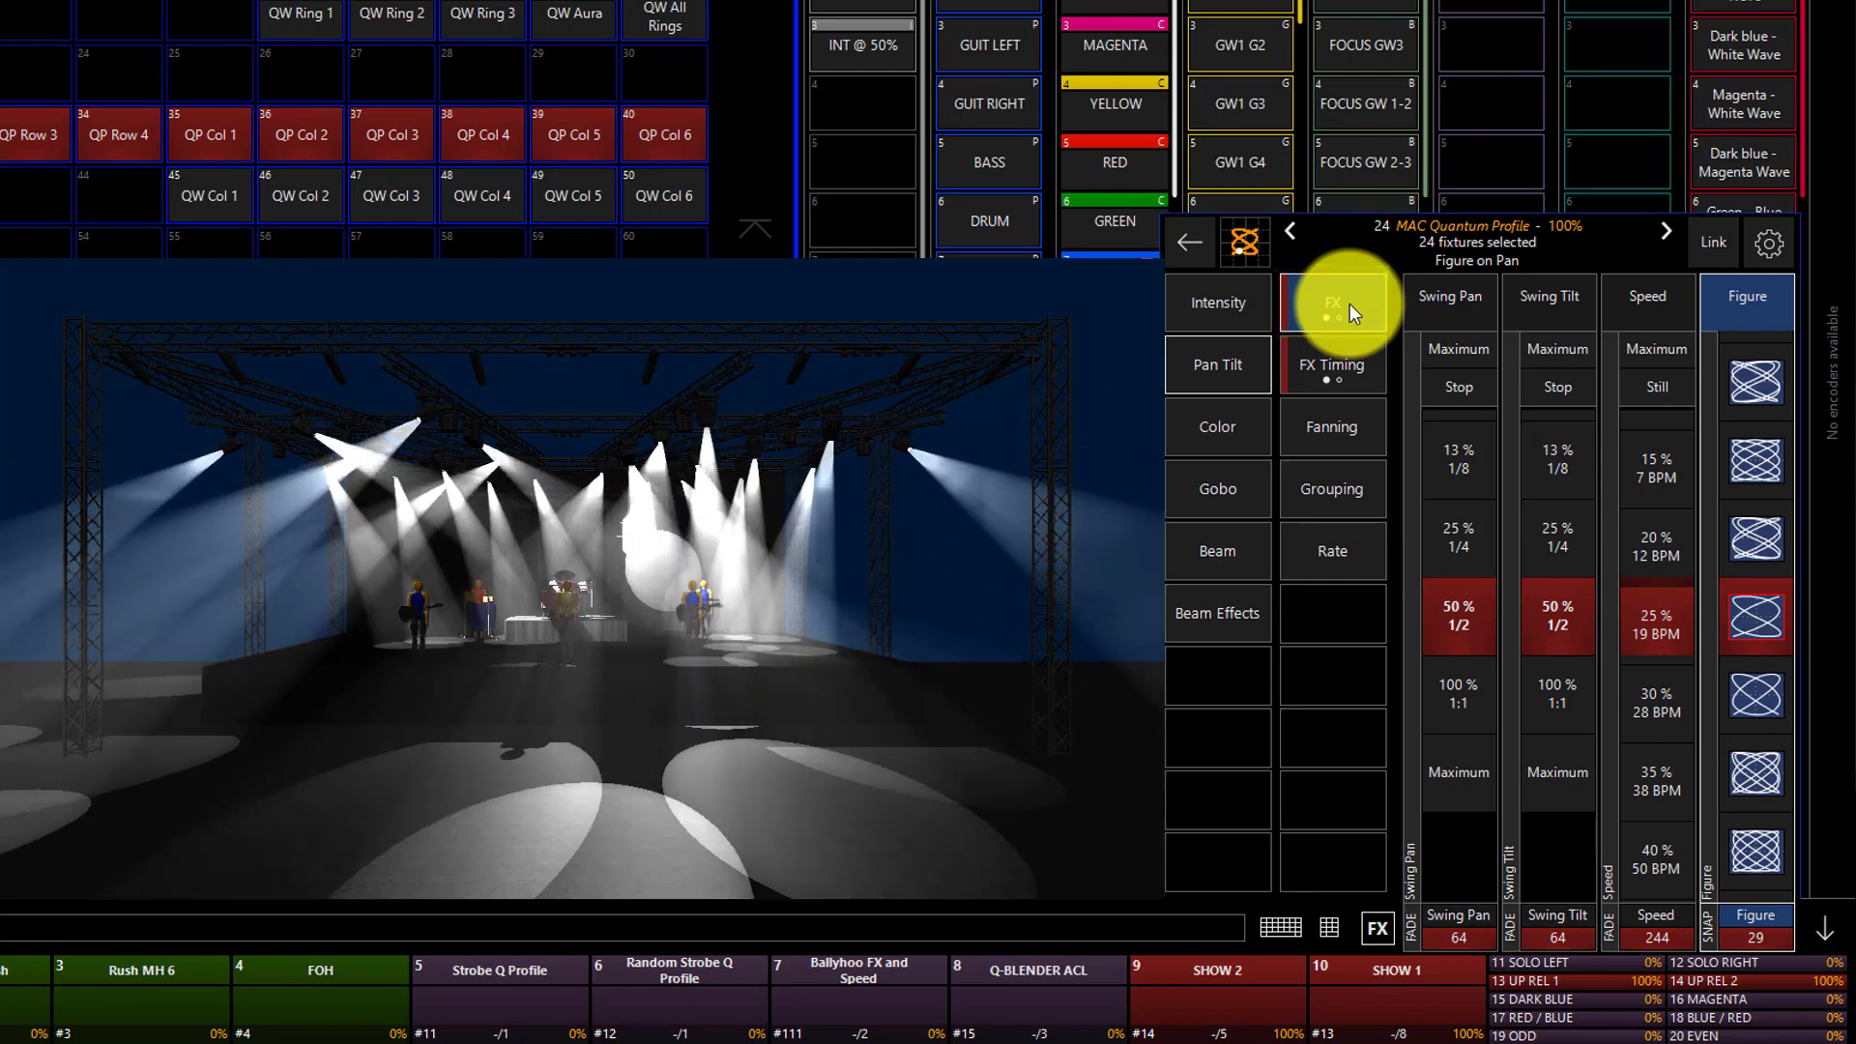
click(1349, 304)
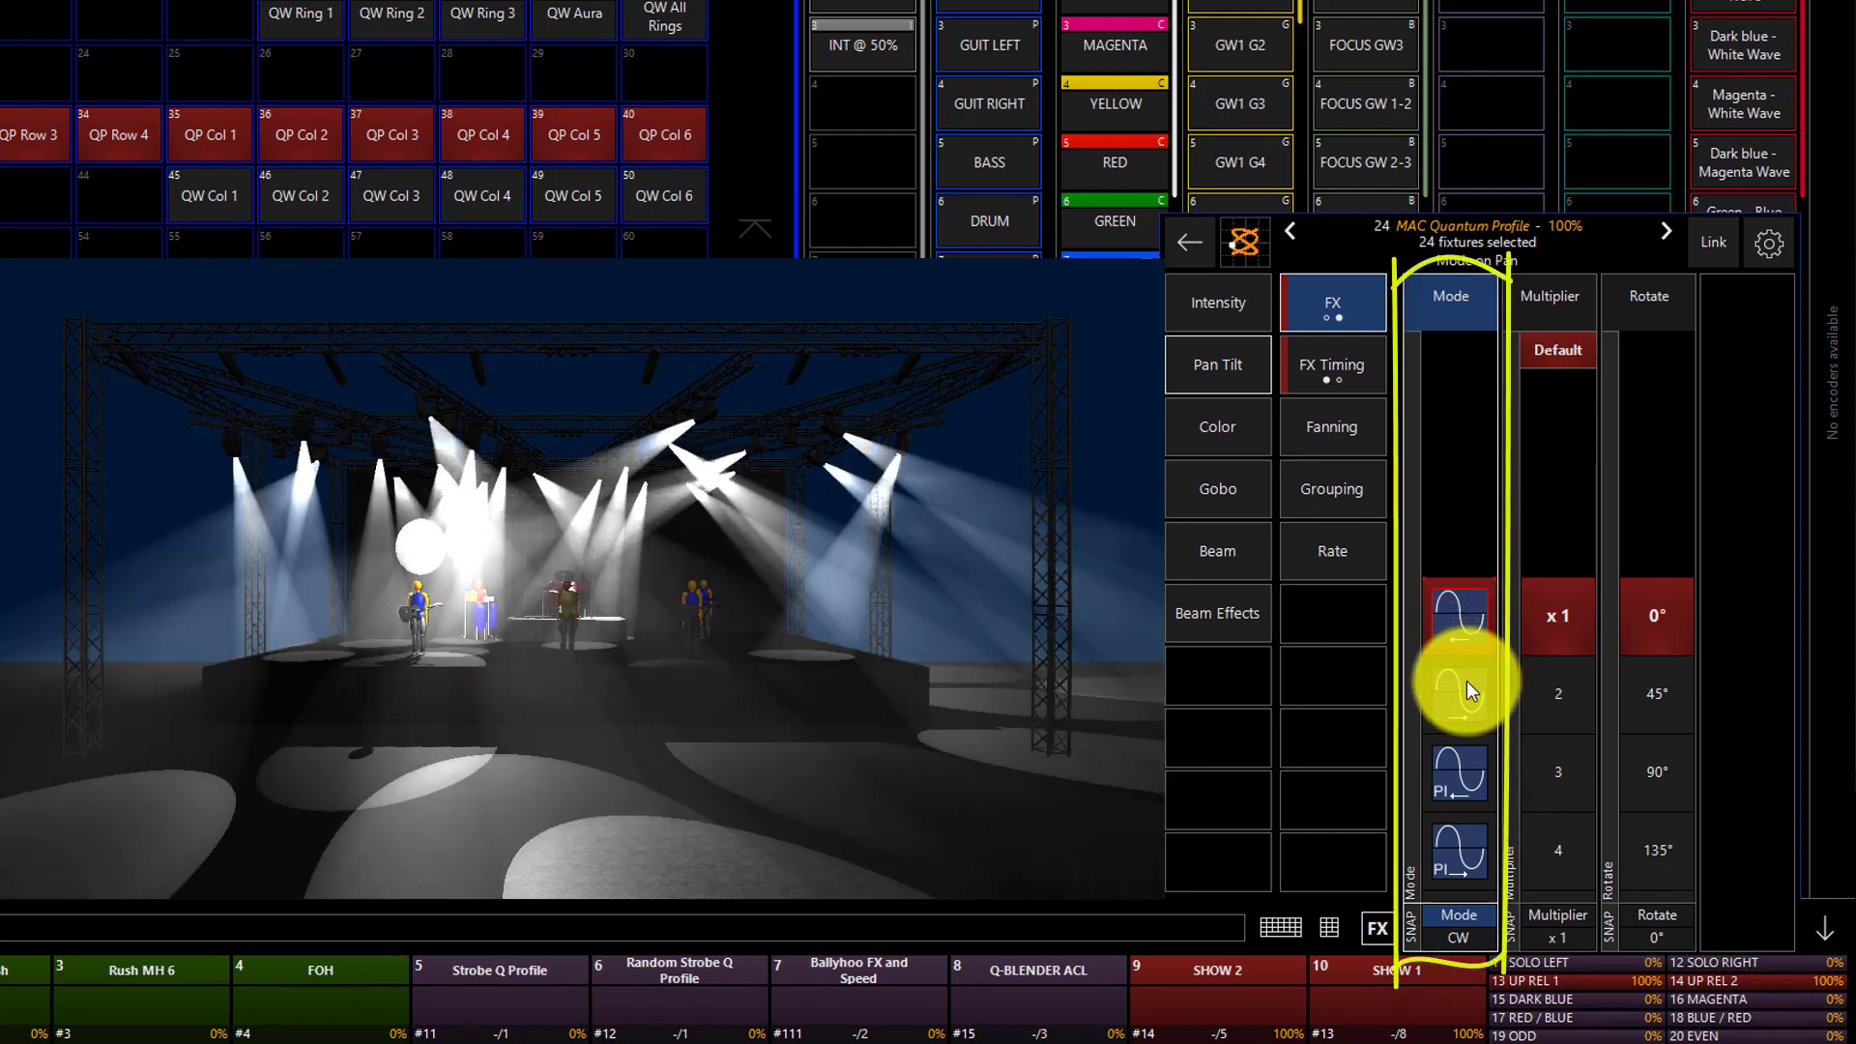
click(1467, 680)
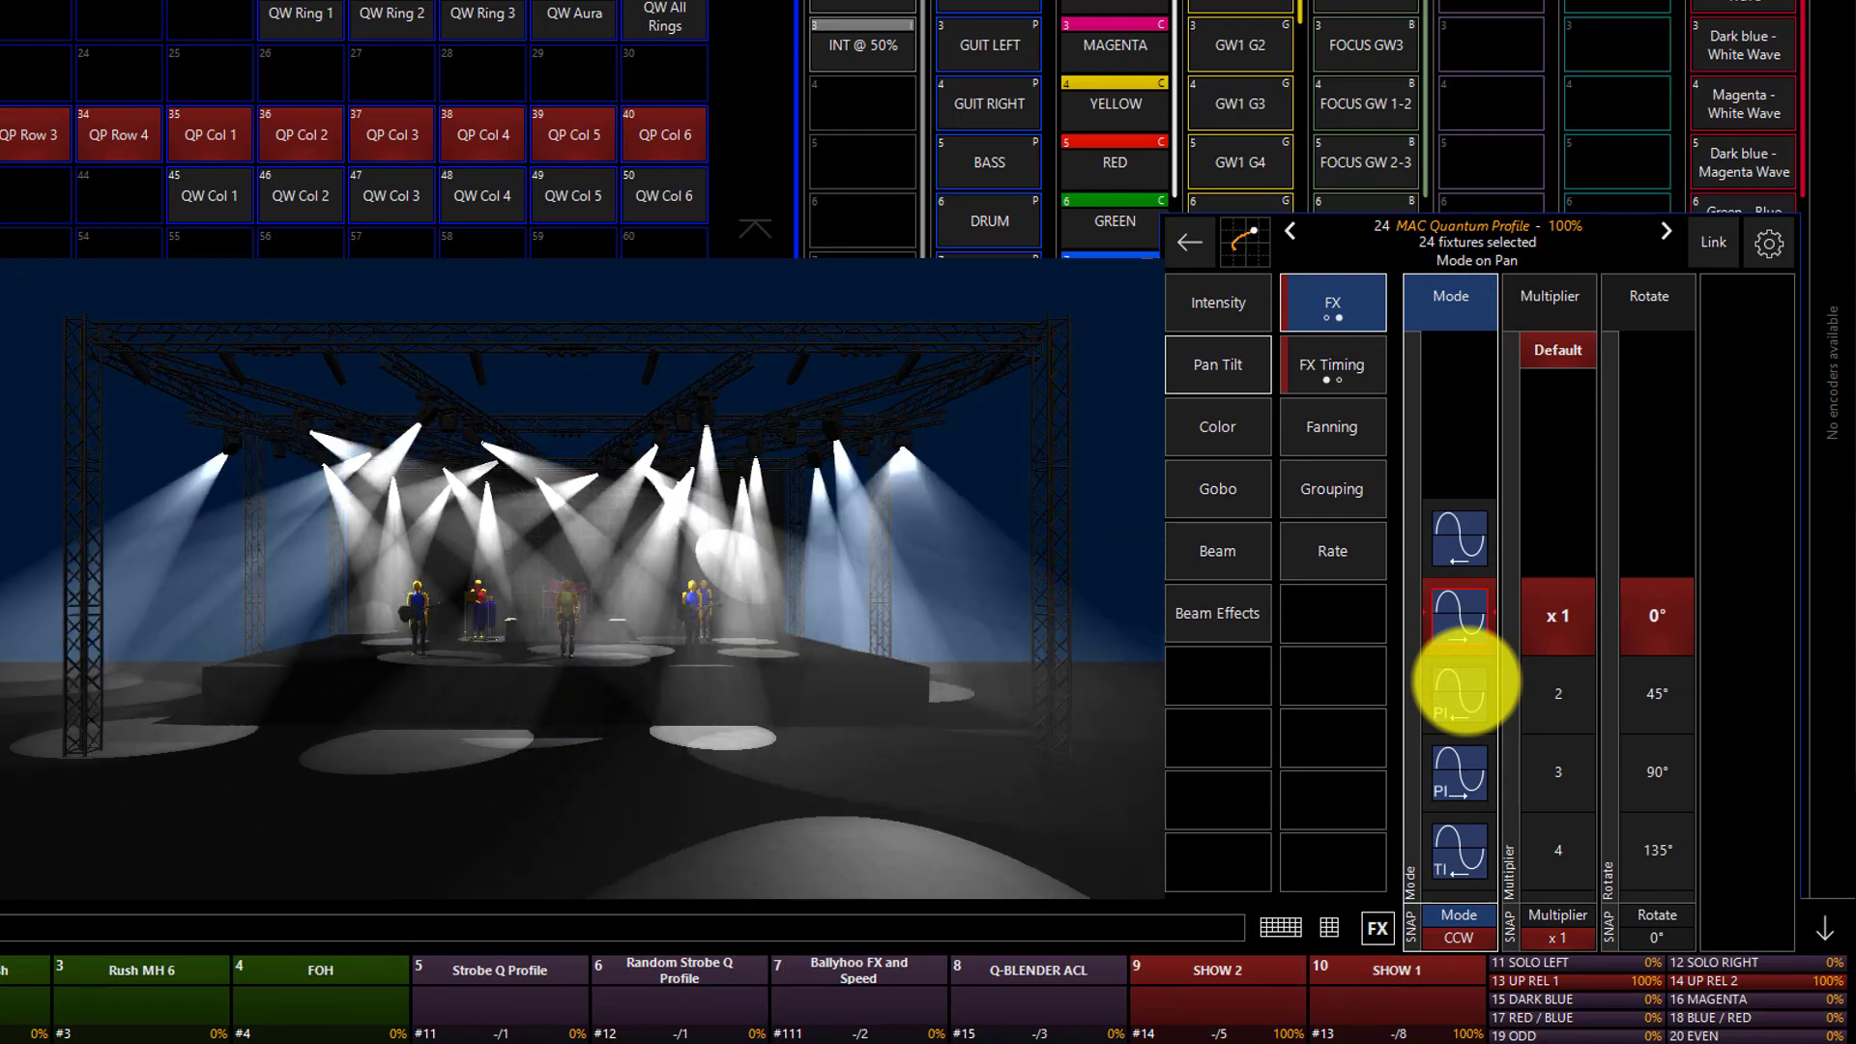
click(1467, 681)
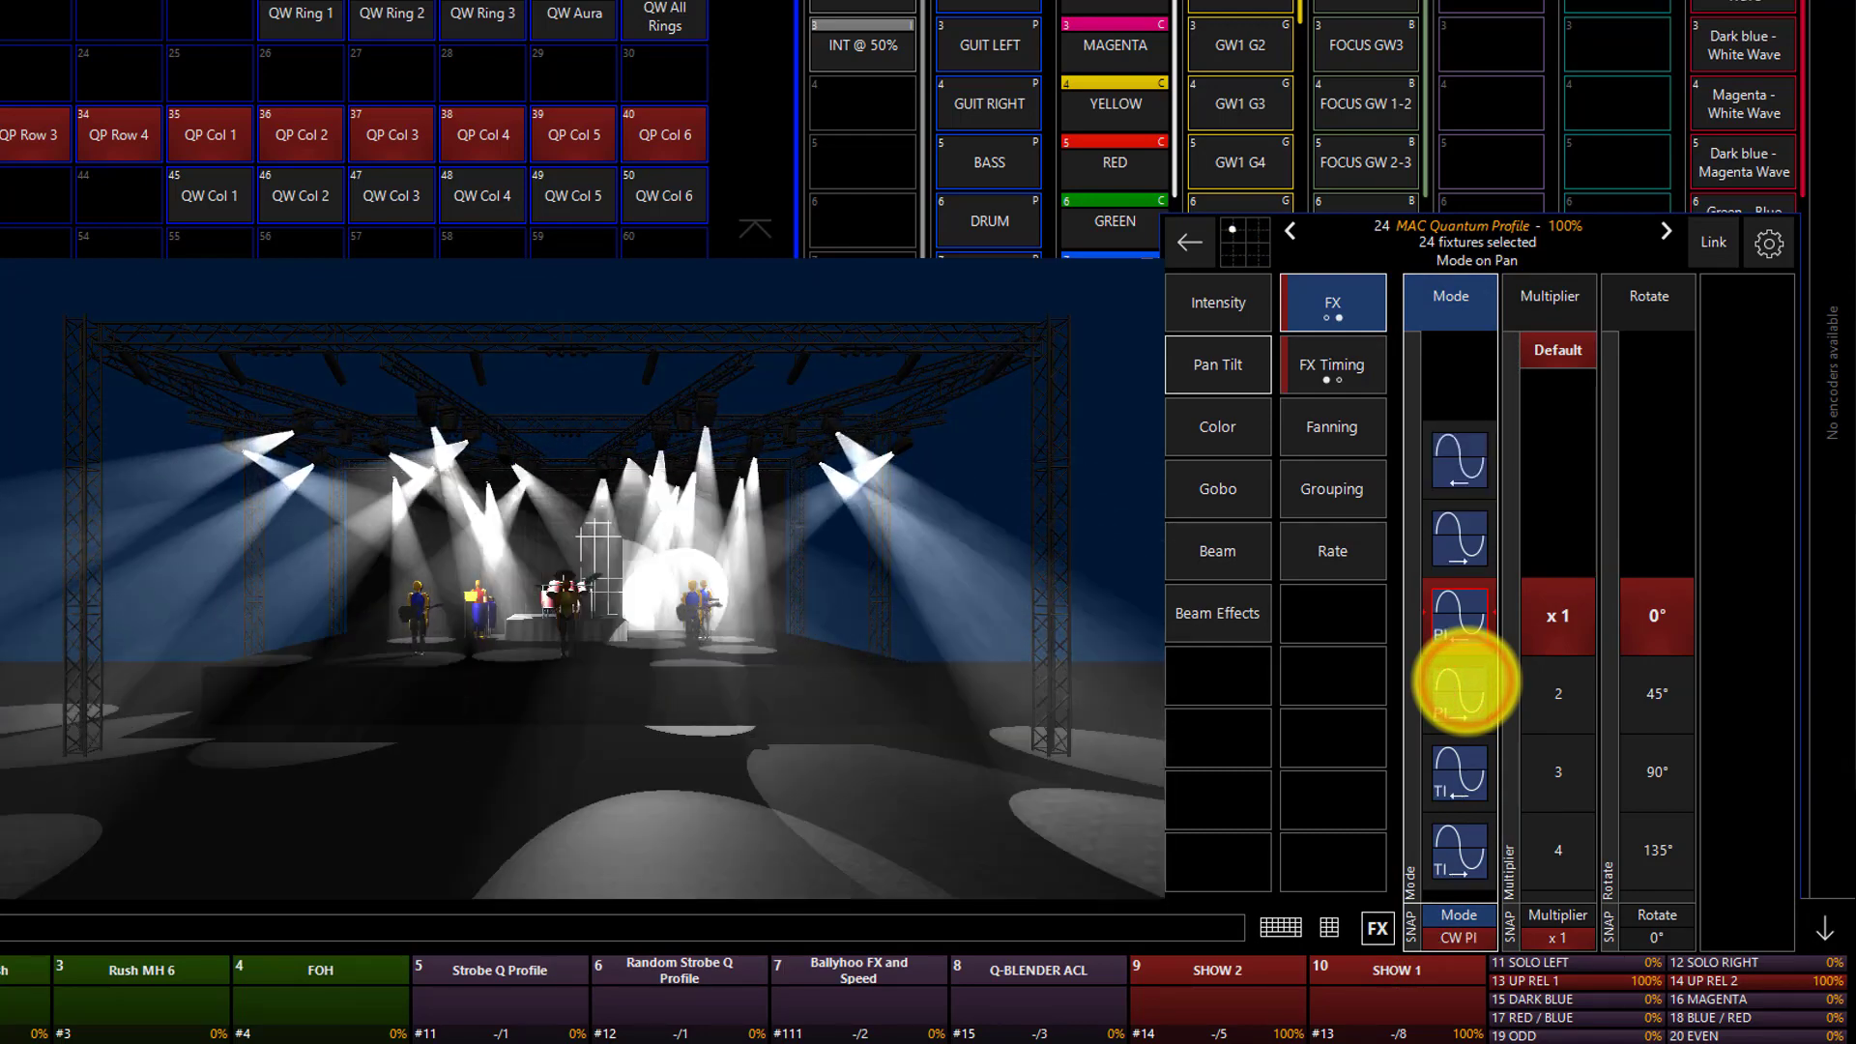
click(1466, 680)
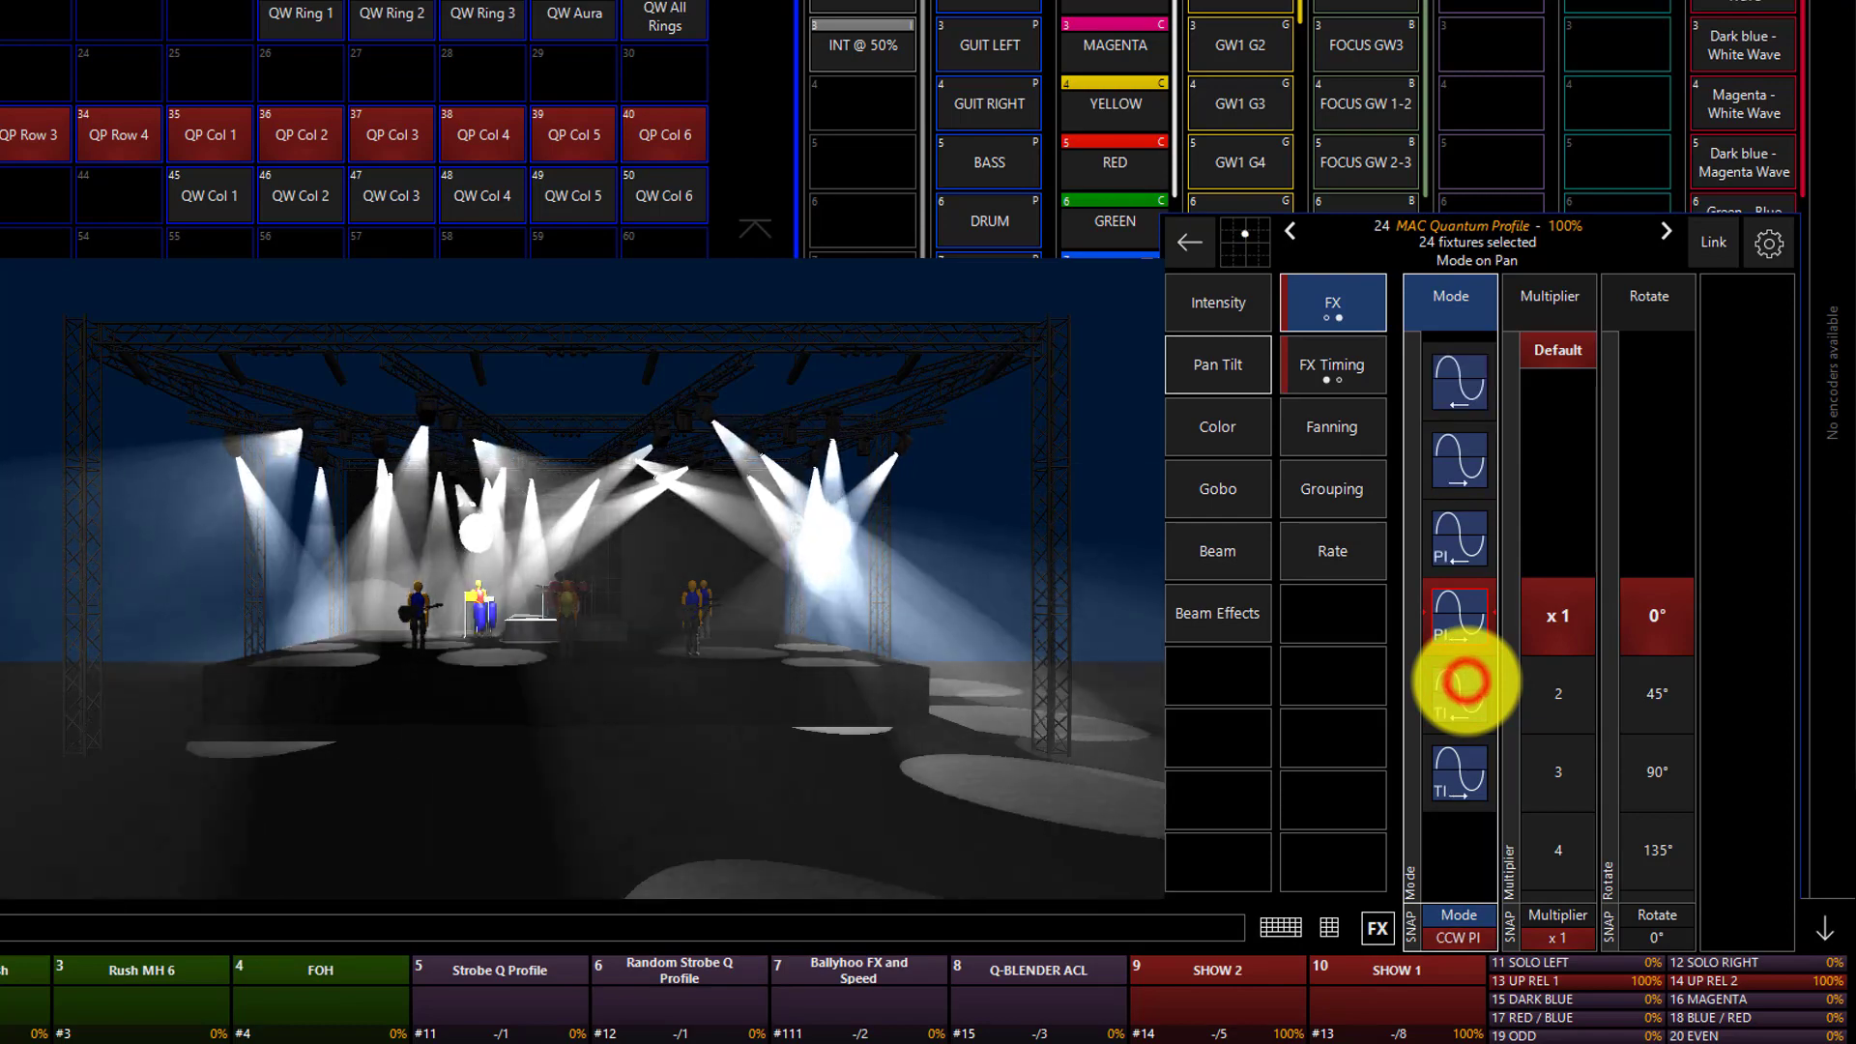
click(1467, 680)
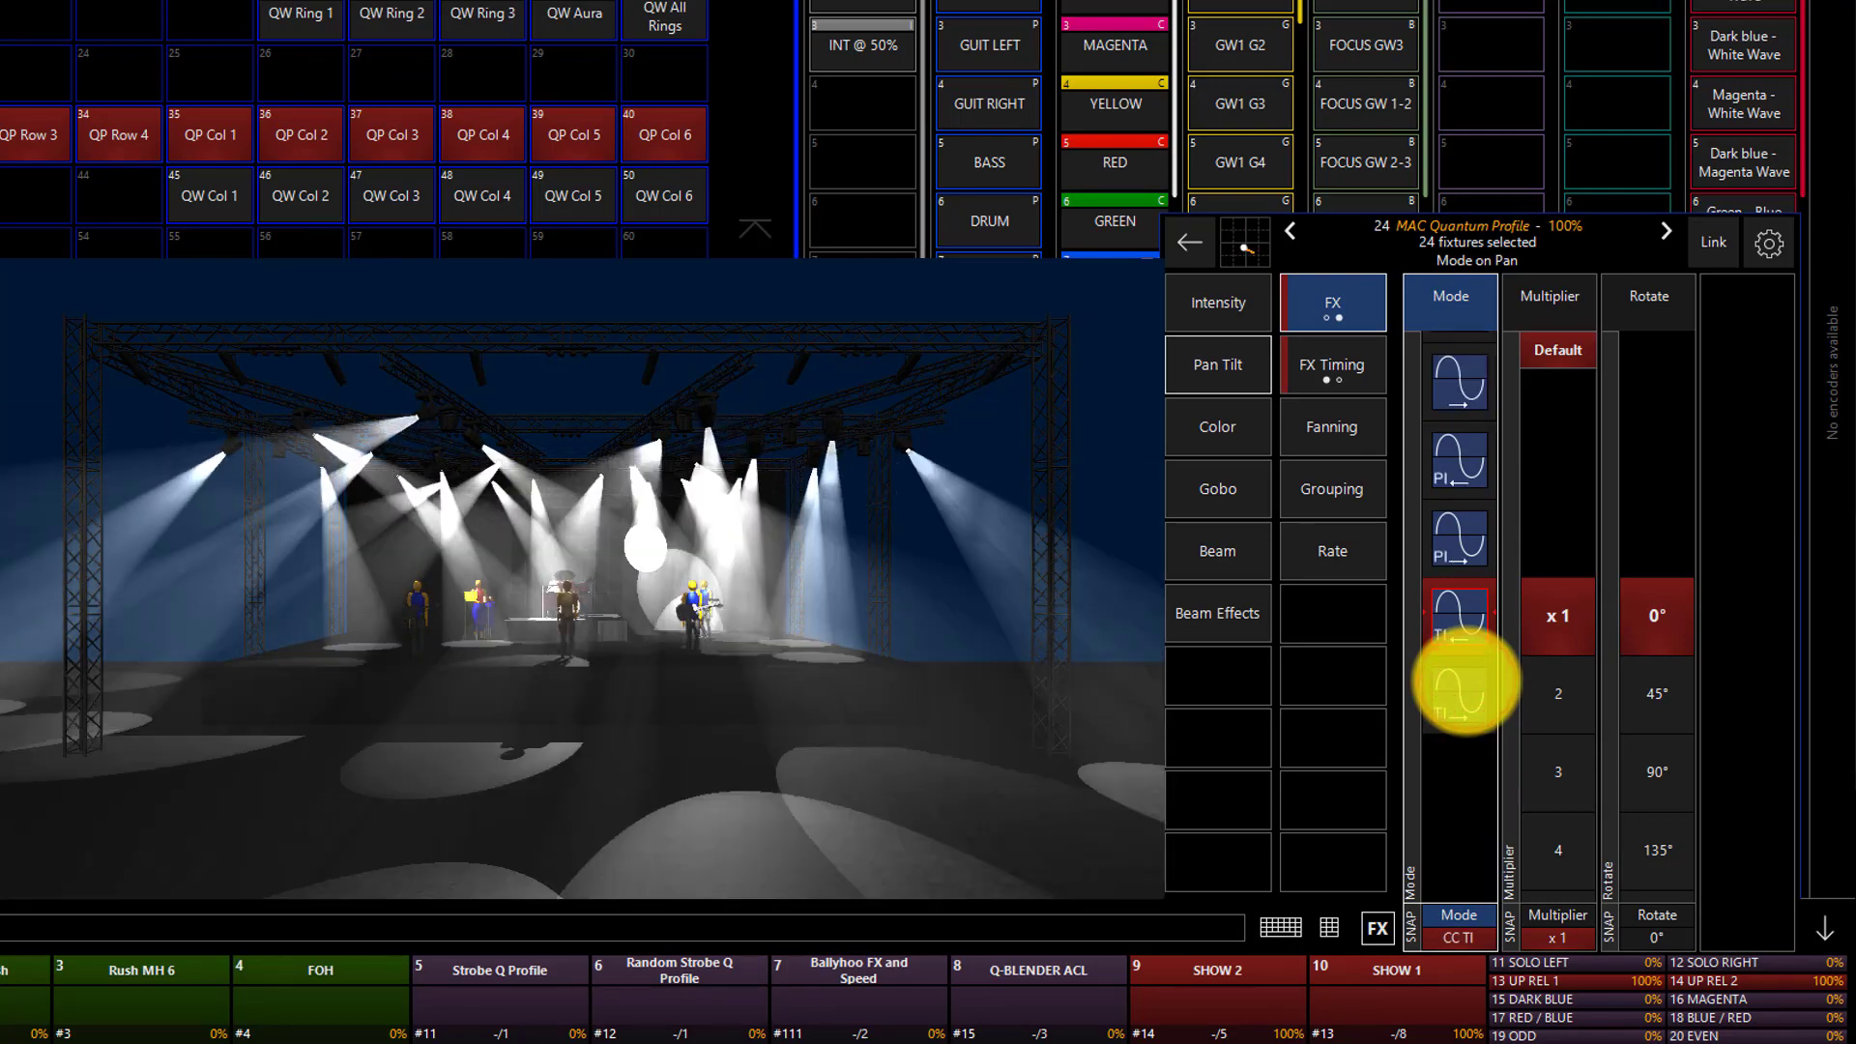
click(1466, 680)
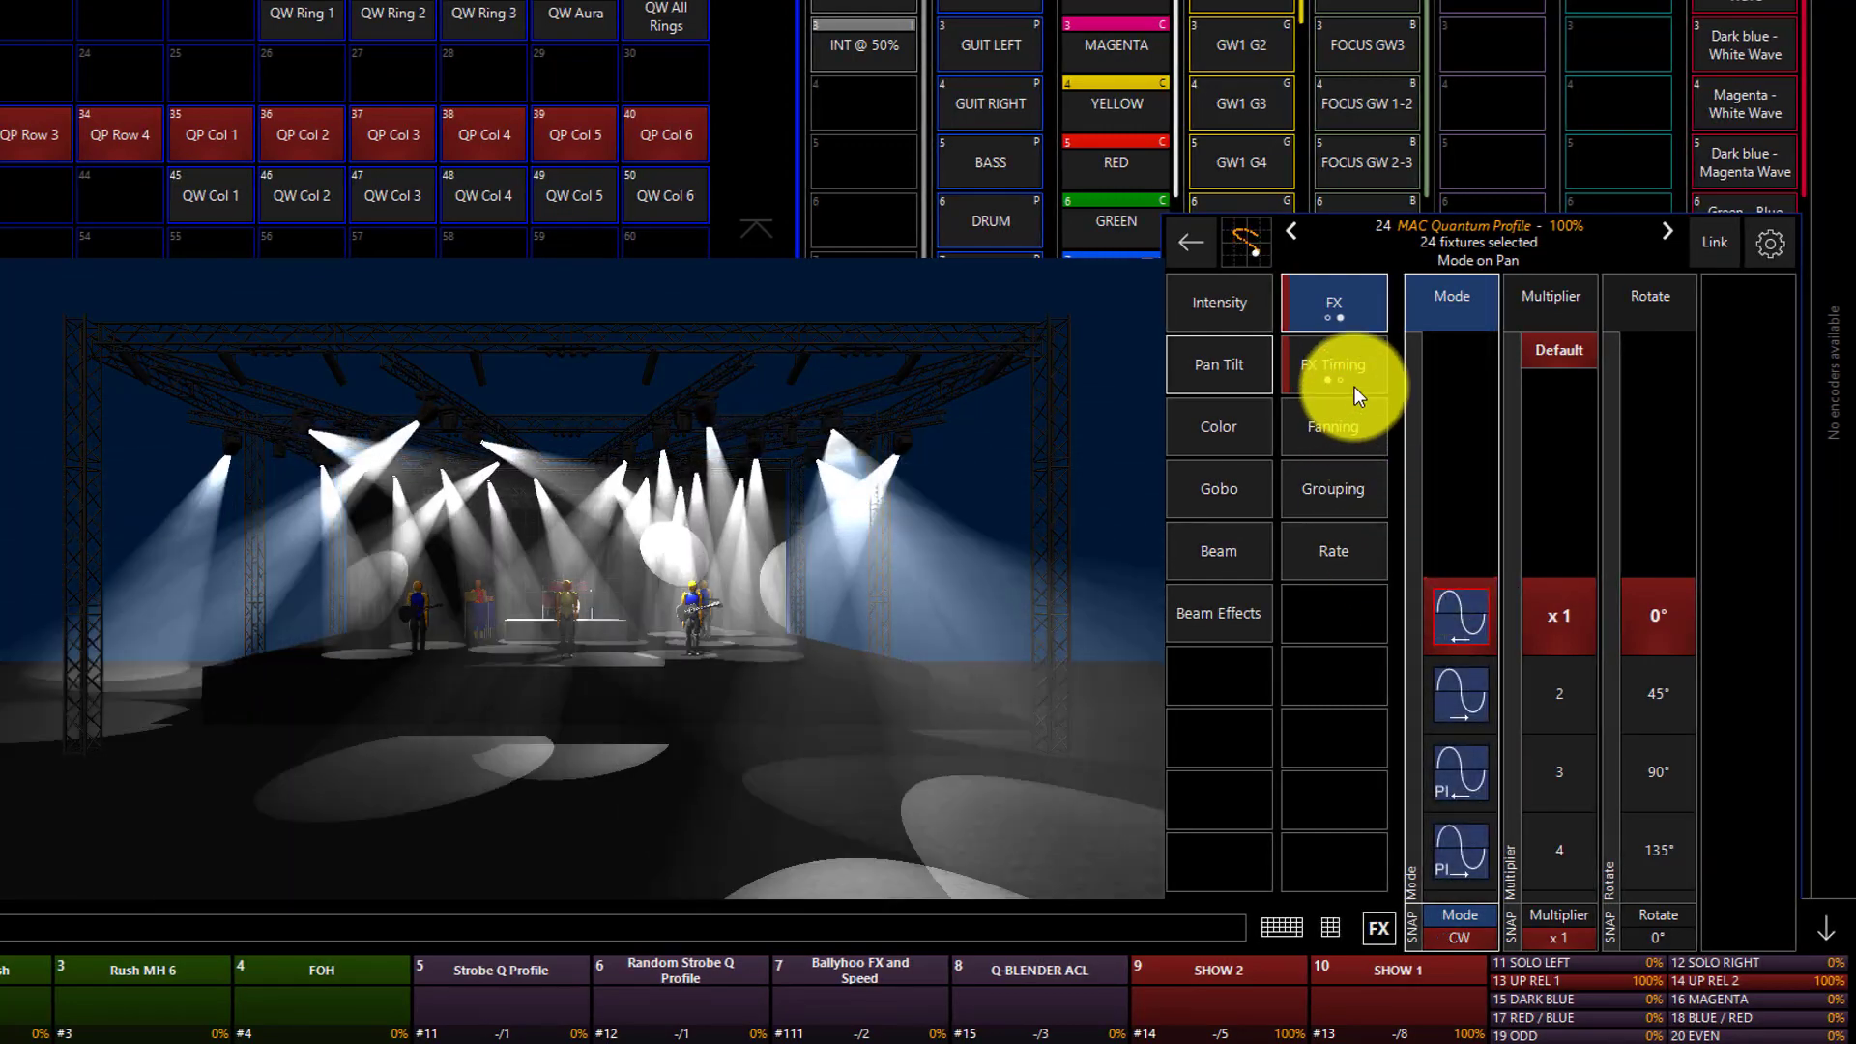
Turn off Wave per X in the FX Timing of the pan/tilt effect.
click(1356, 382)
click(1497, 576)
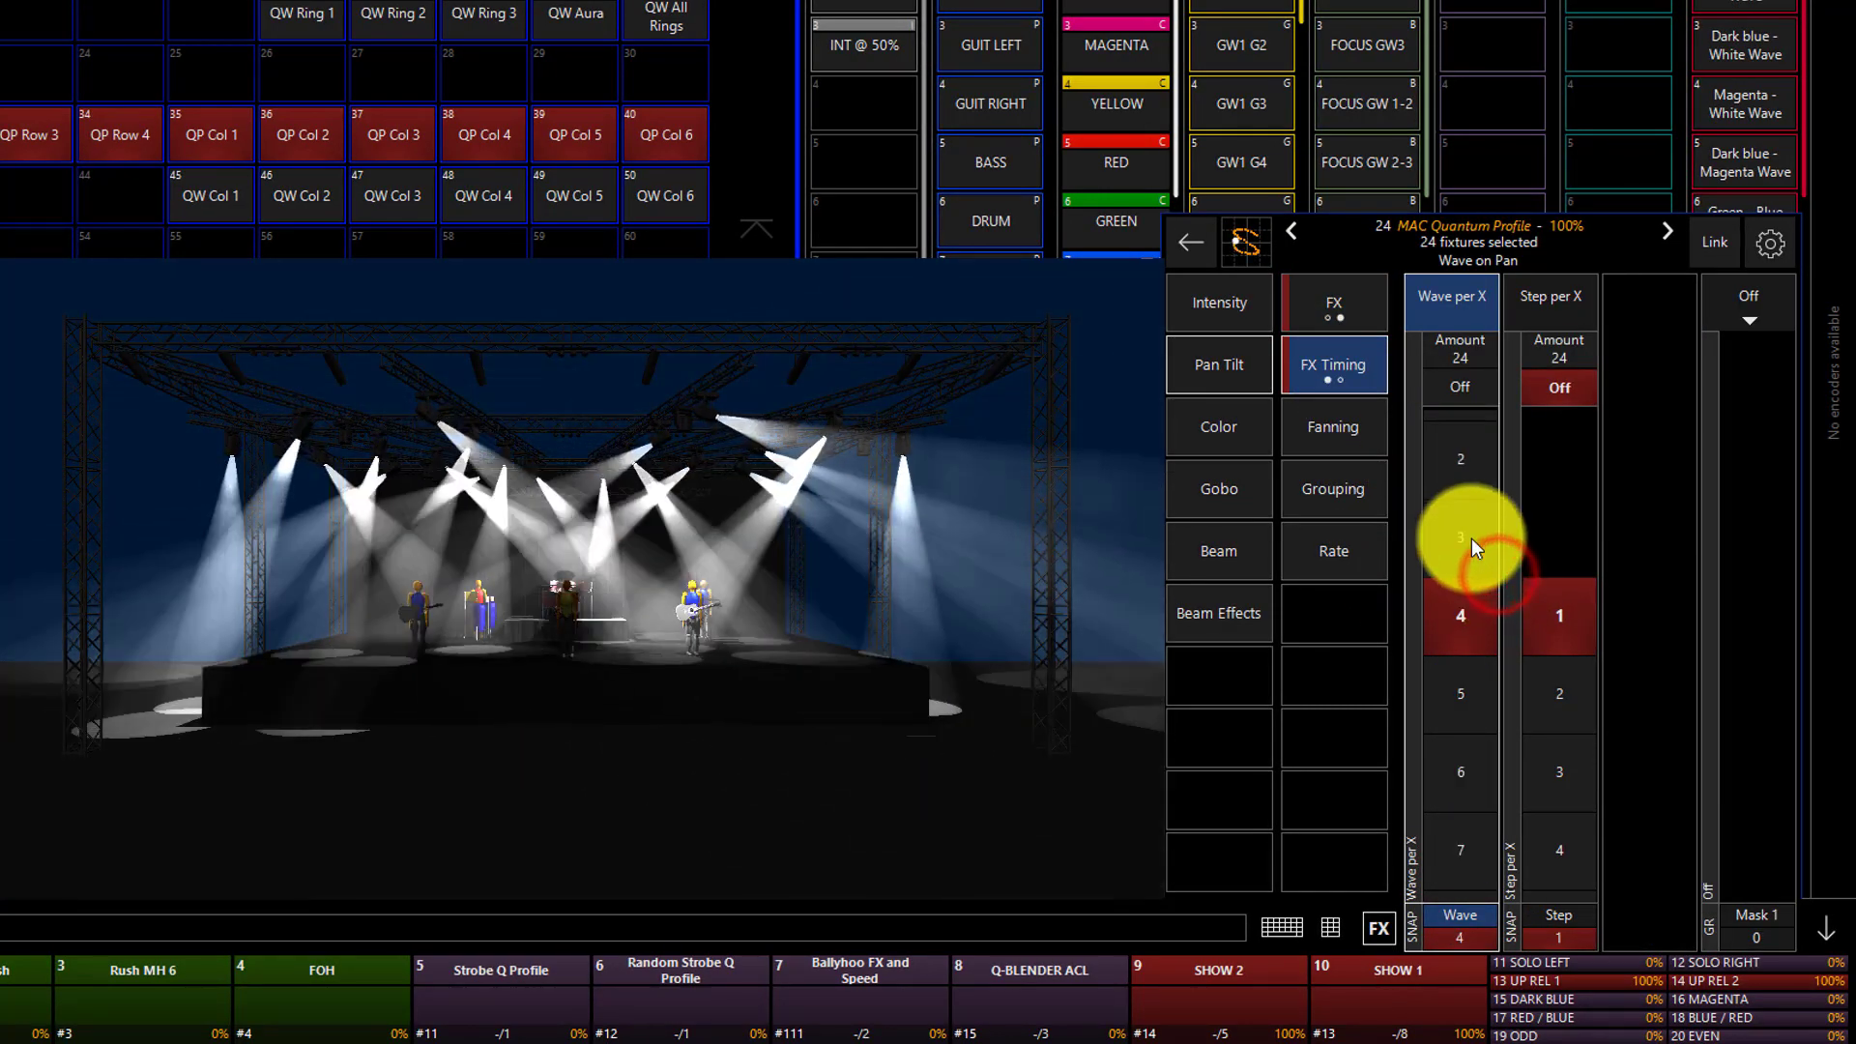
click(1446, 388)
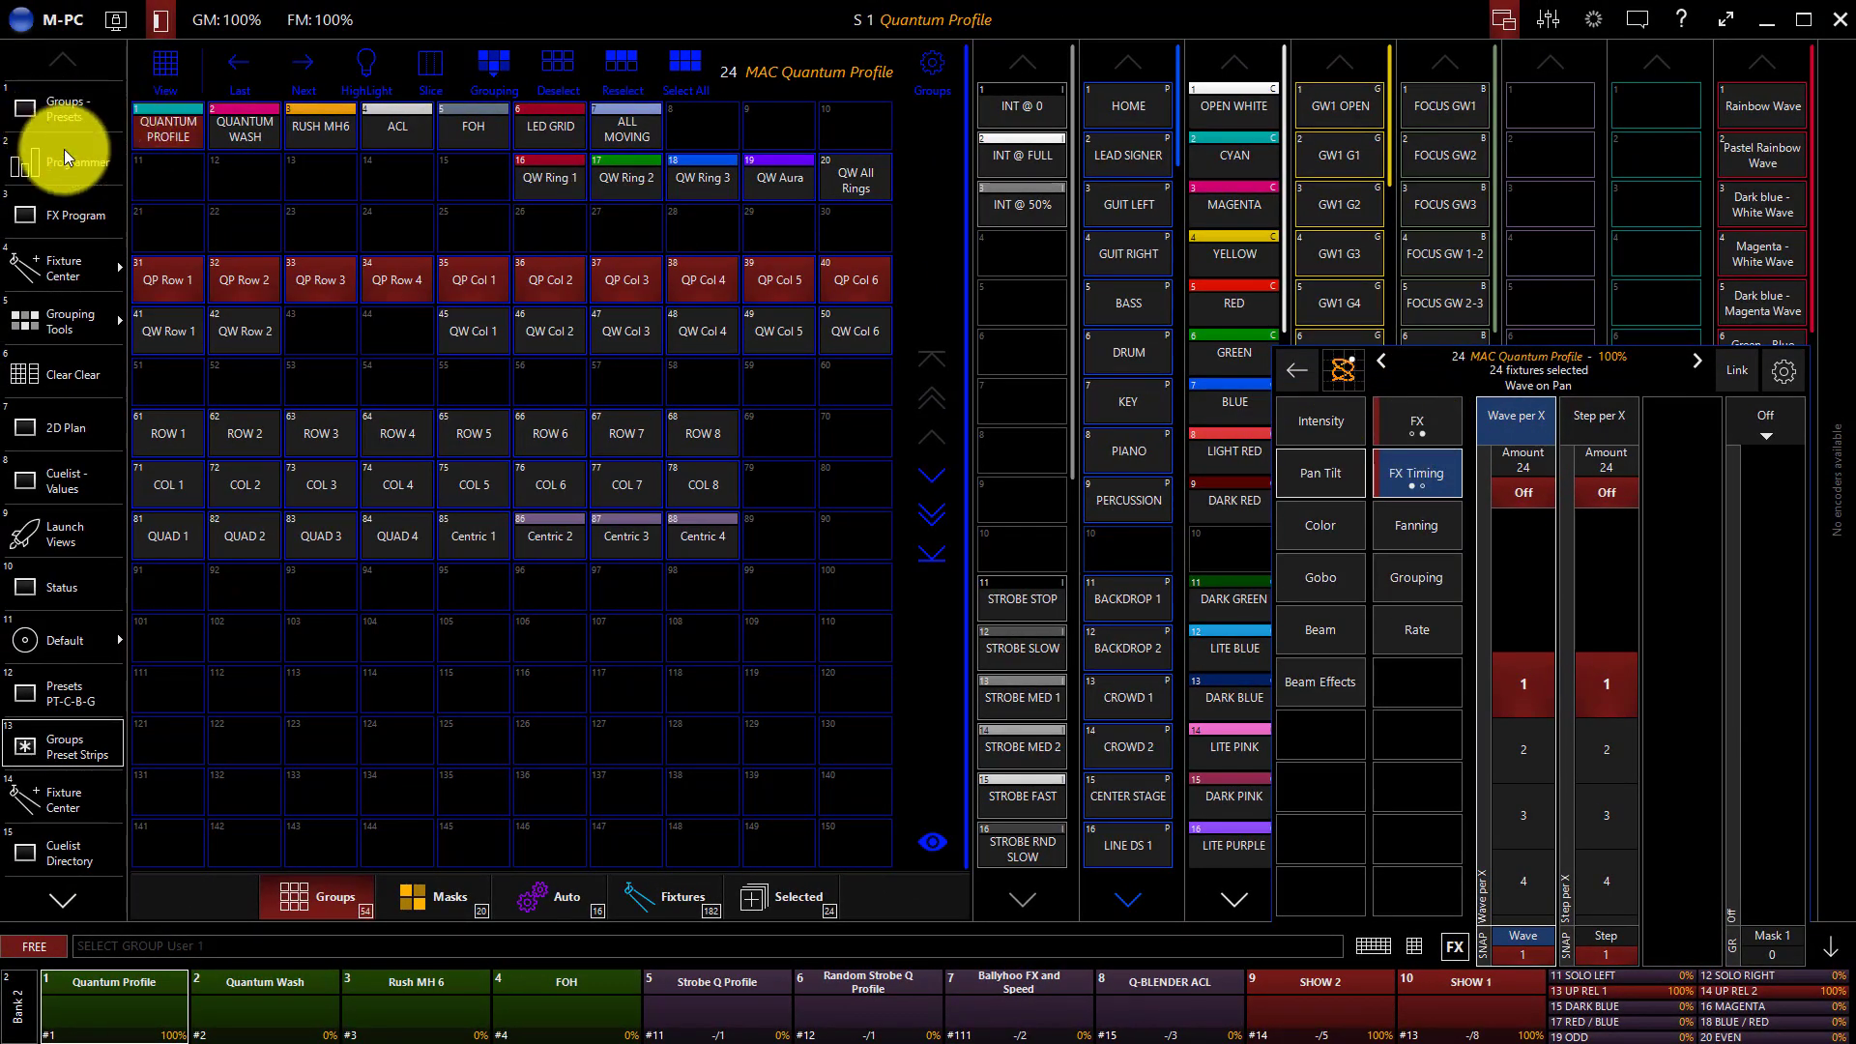
Select the fixtures on the right half of the rig in the 2D Plan, including fixtures 22 and 24.
click(73, 437)
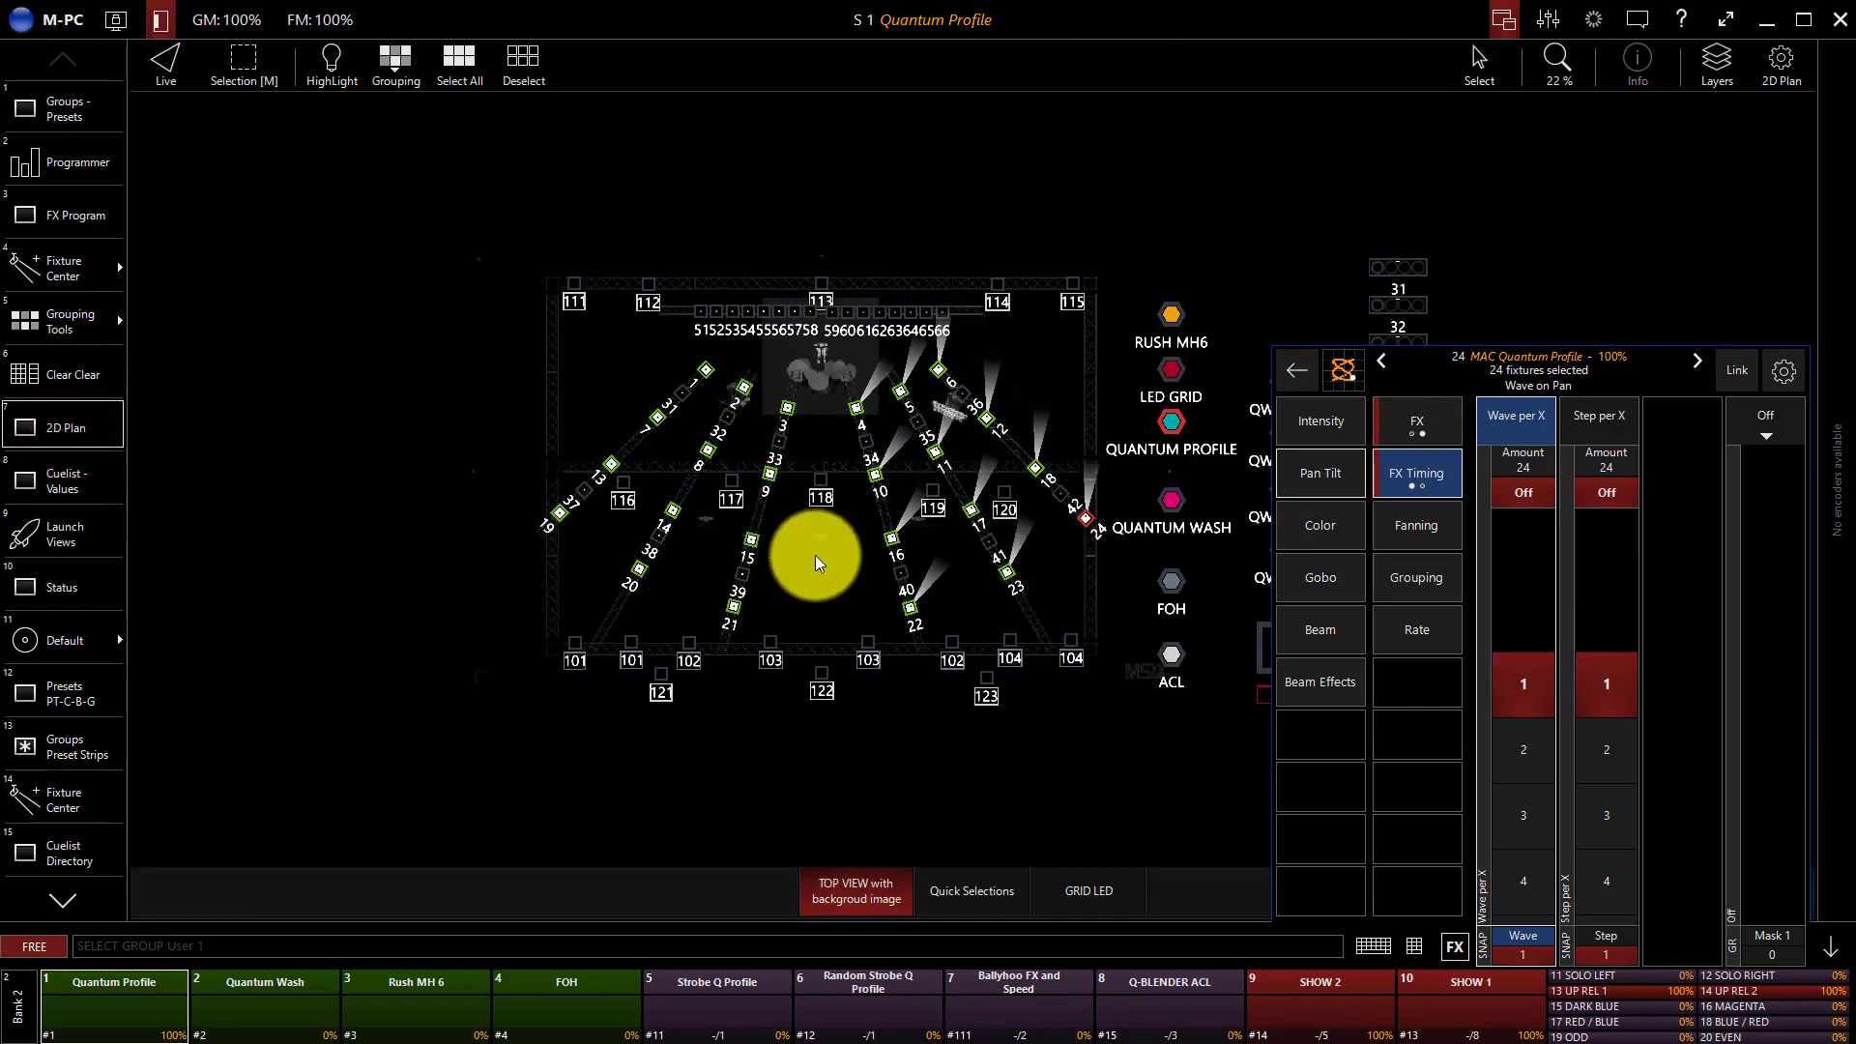
drag(1120, 608, 834, 416)
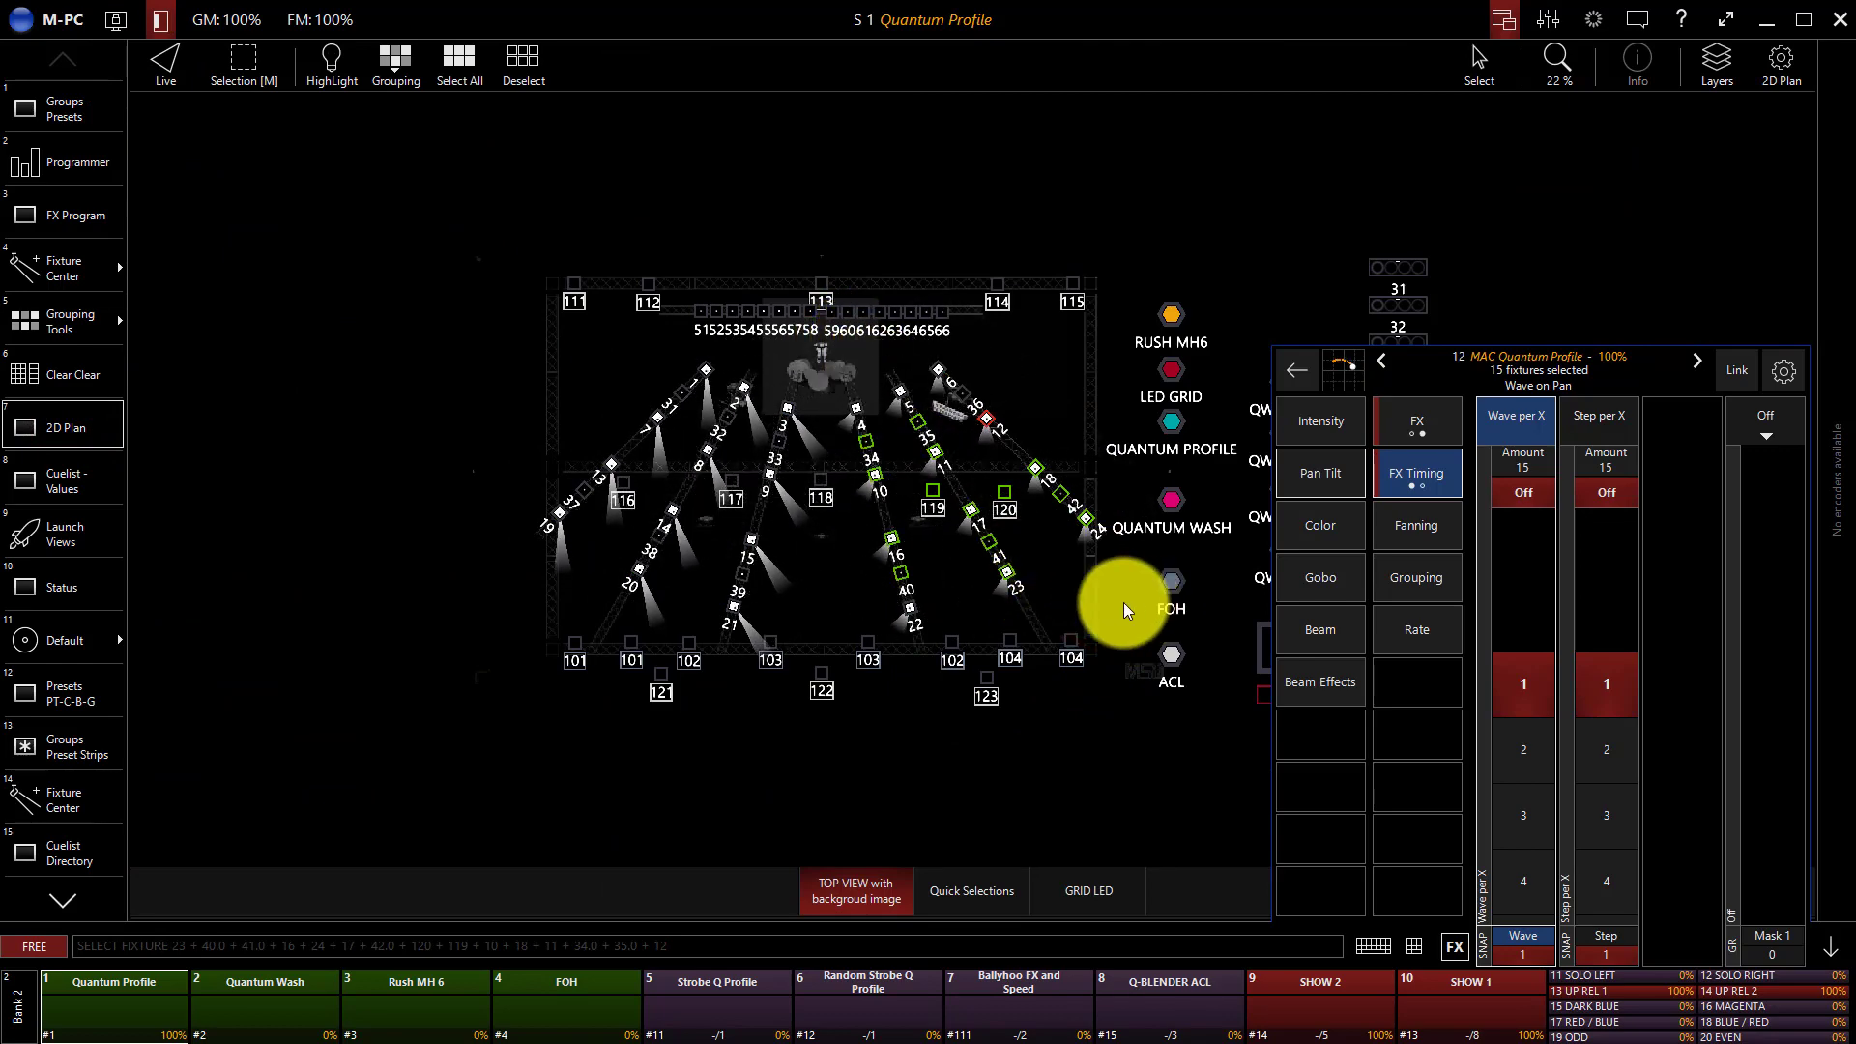
drag(1104, 610, 829, 361)
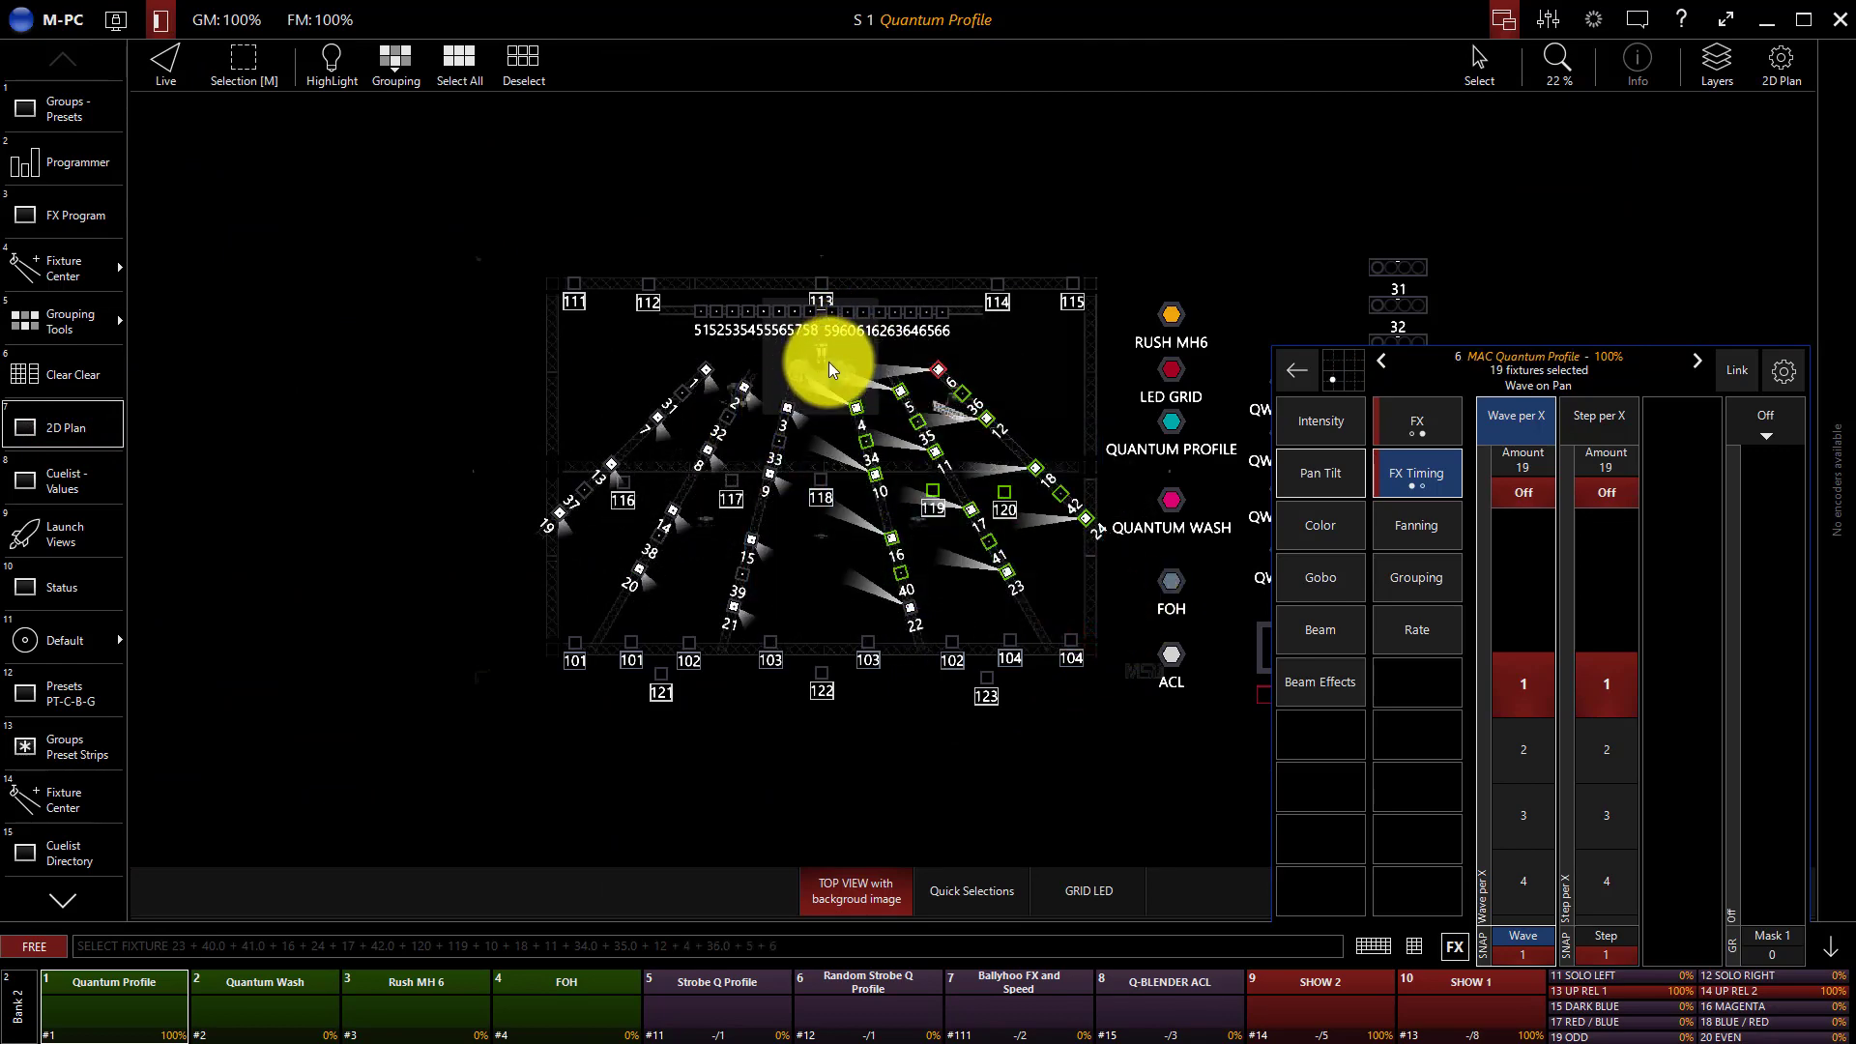
click(915, 608)
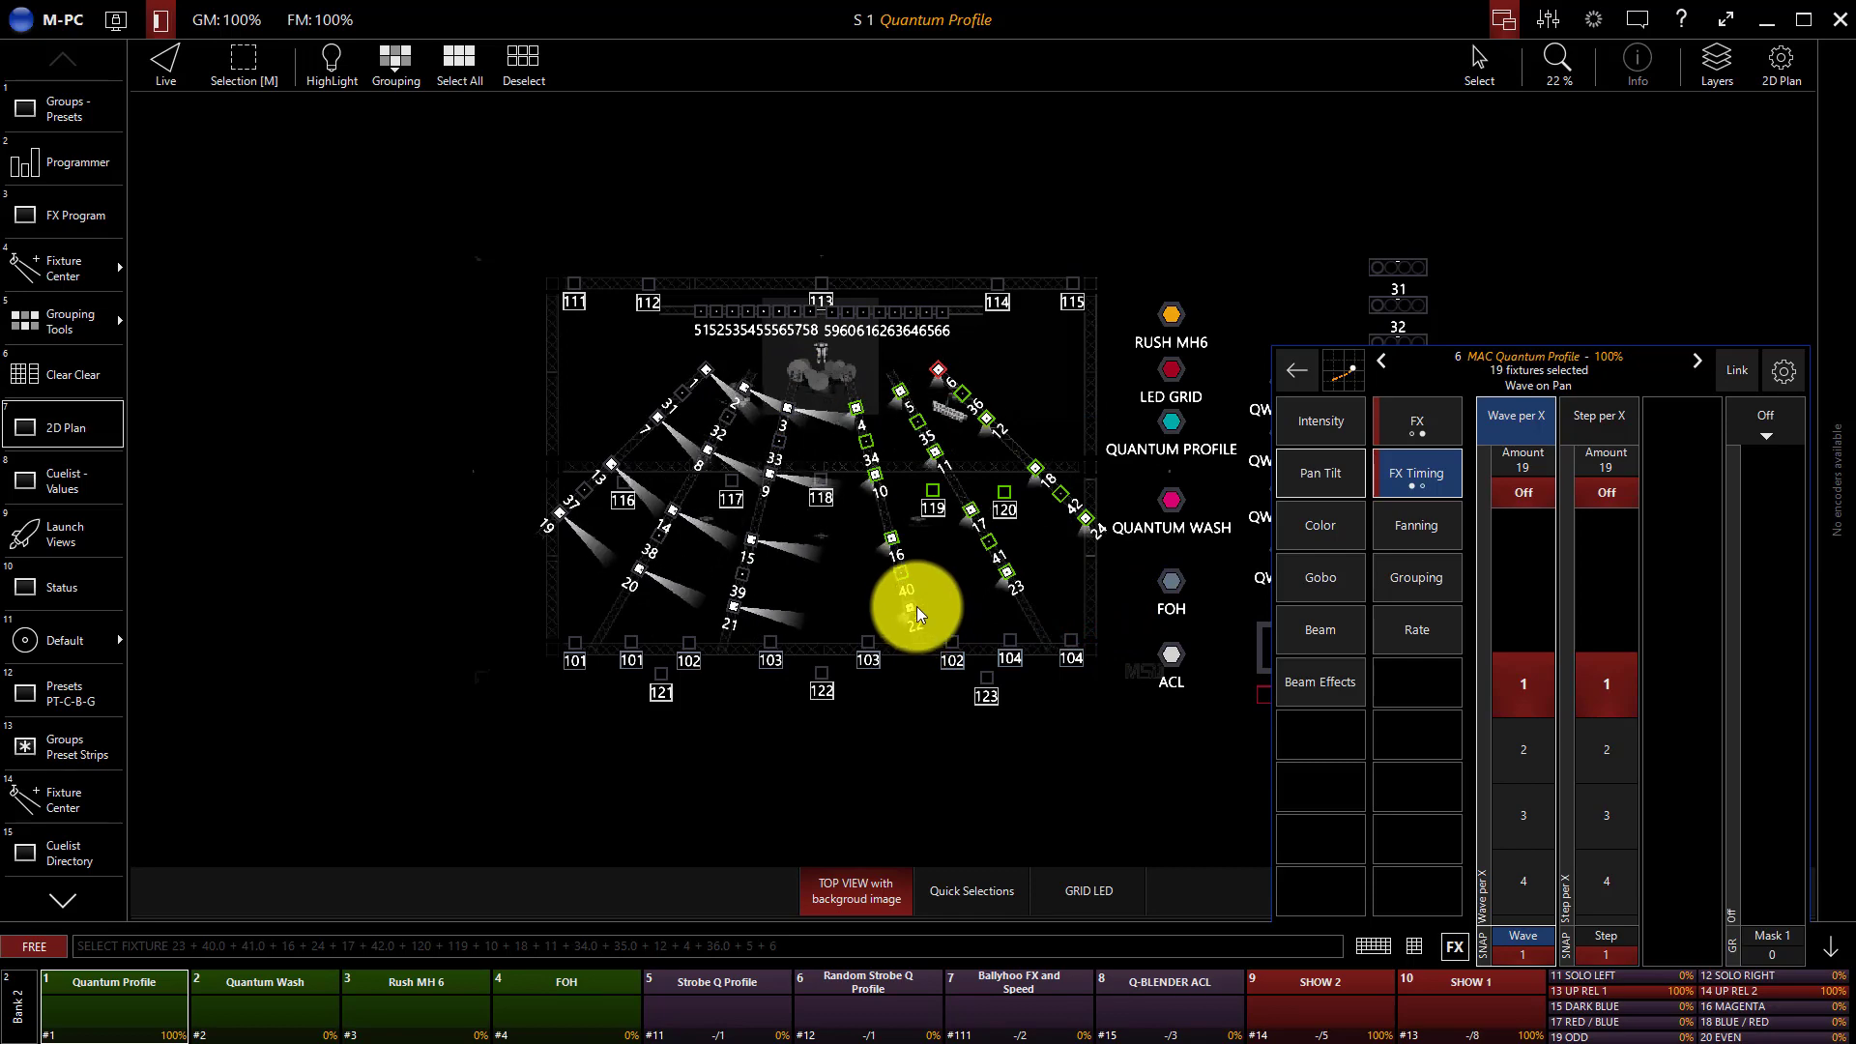
click(1084, 517)
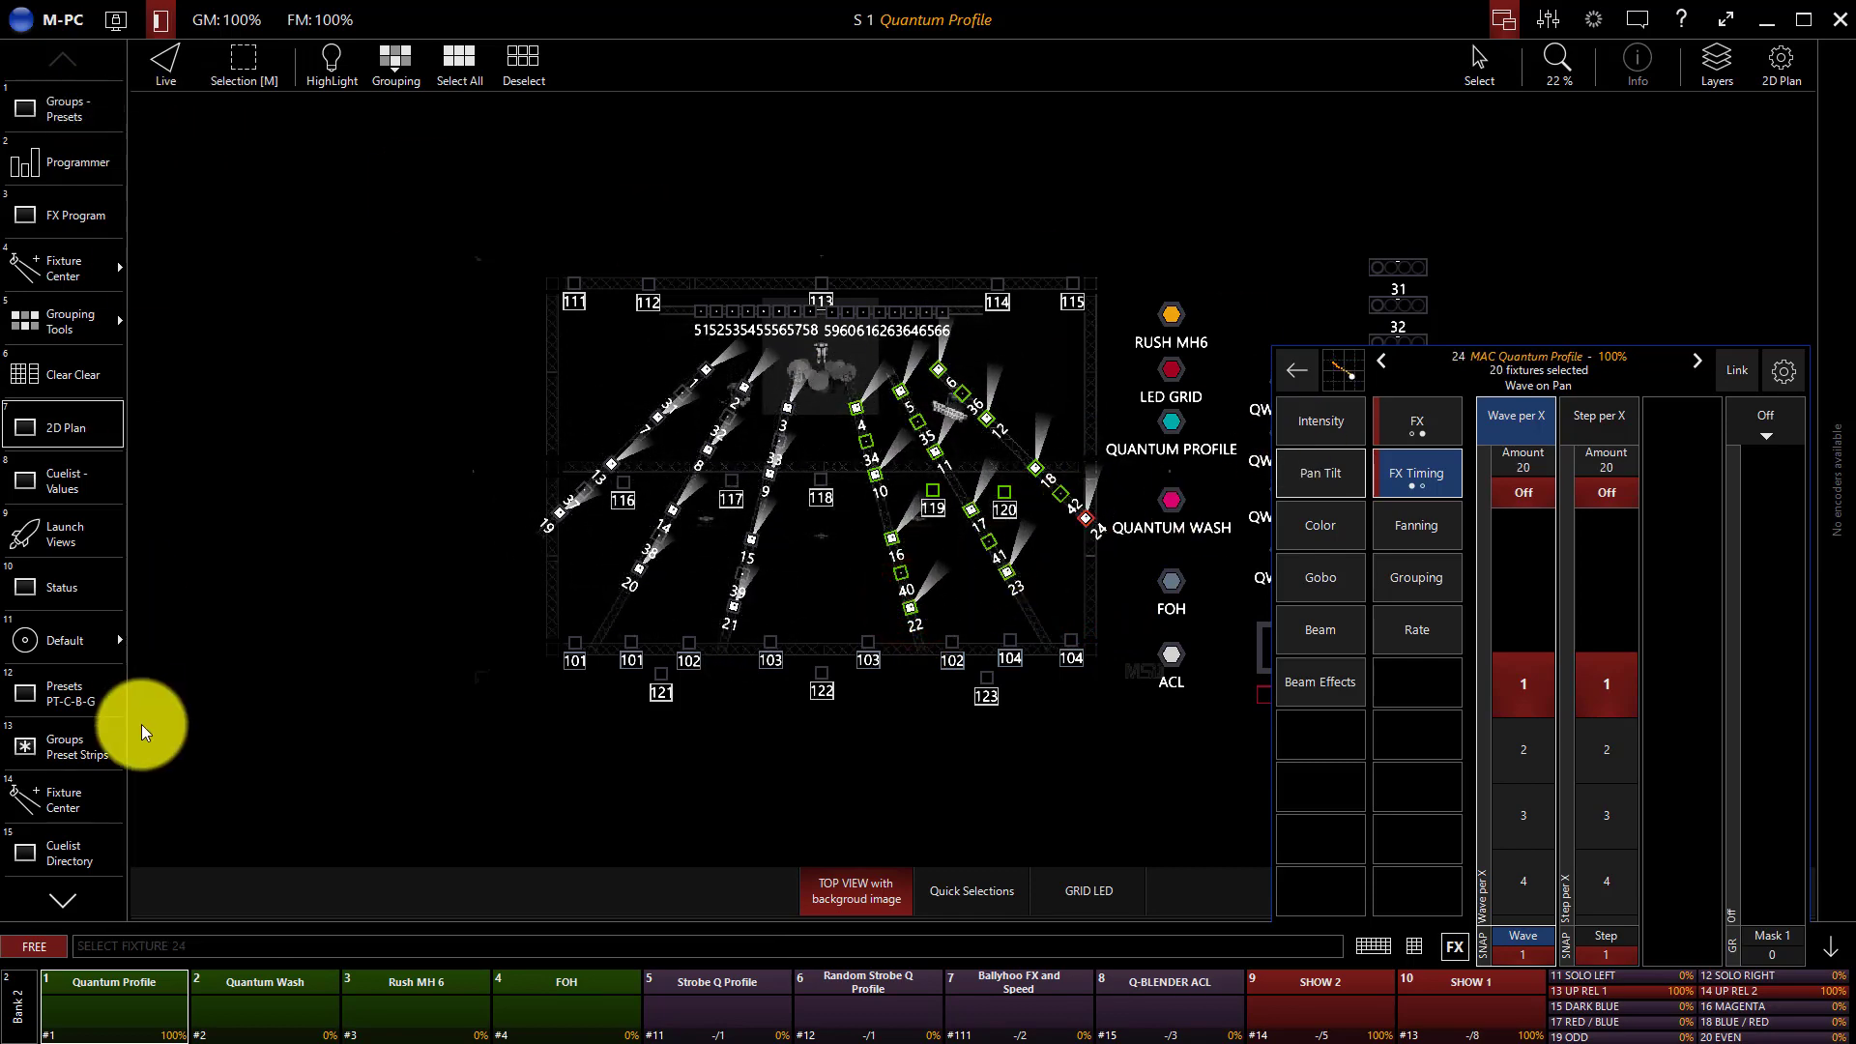
Try the CCW mode and the Rotate setting of the pan/tilt effect on the selected fixtures, with the mode returned to CW.
click(118, 753)
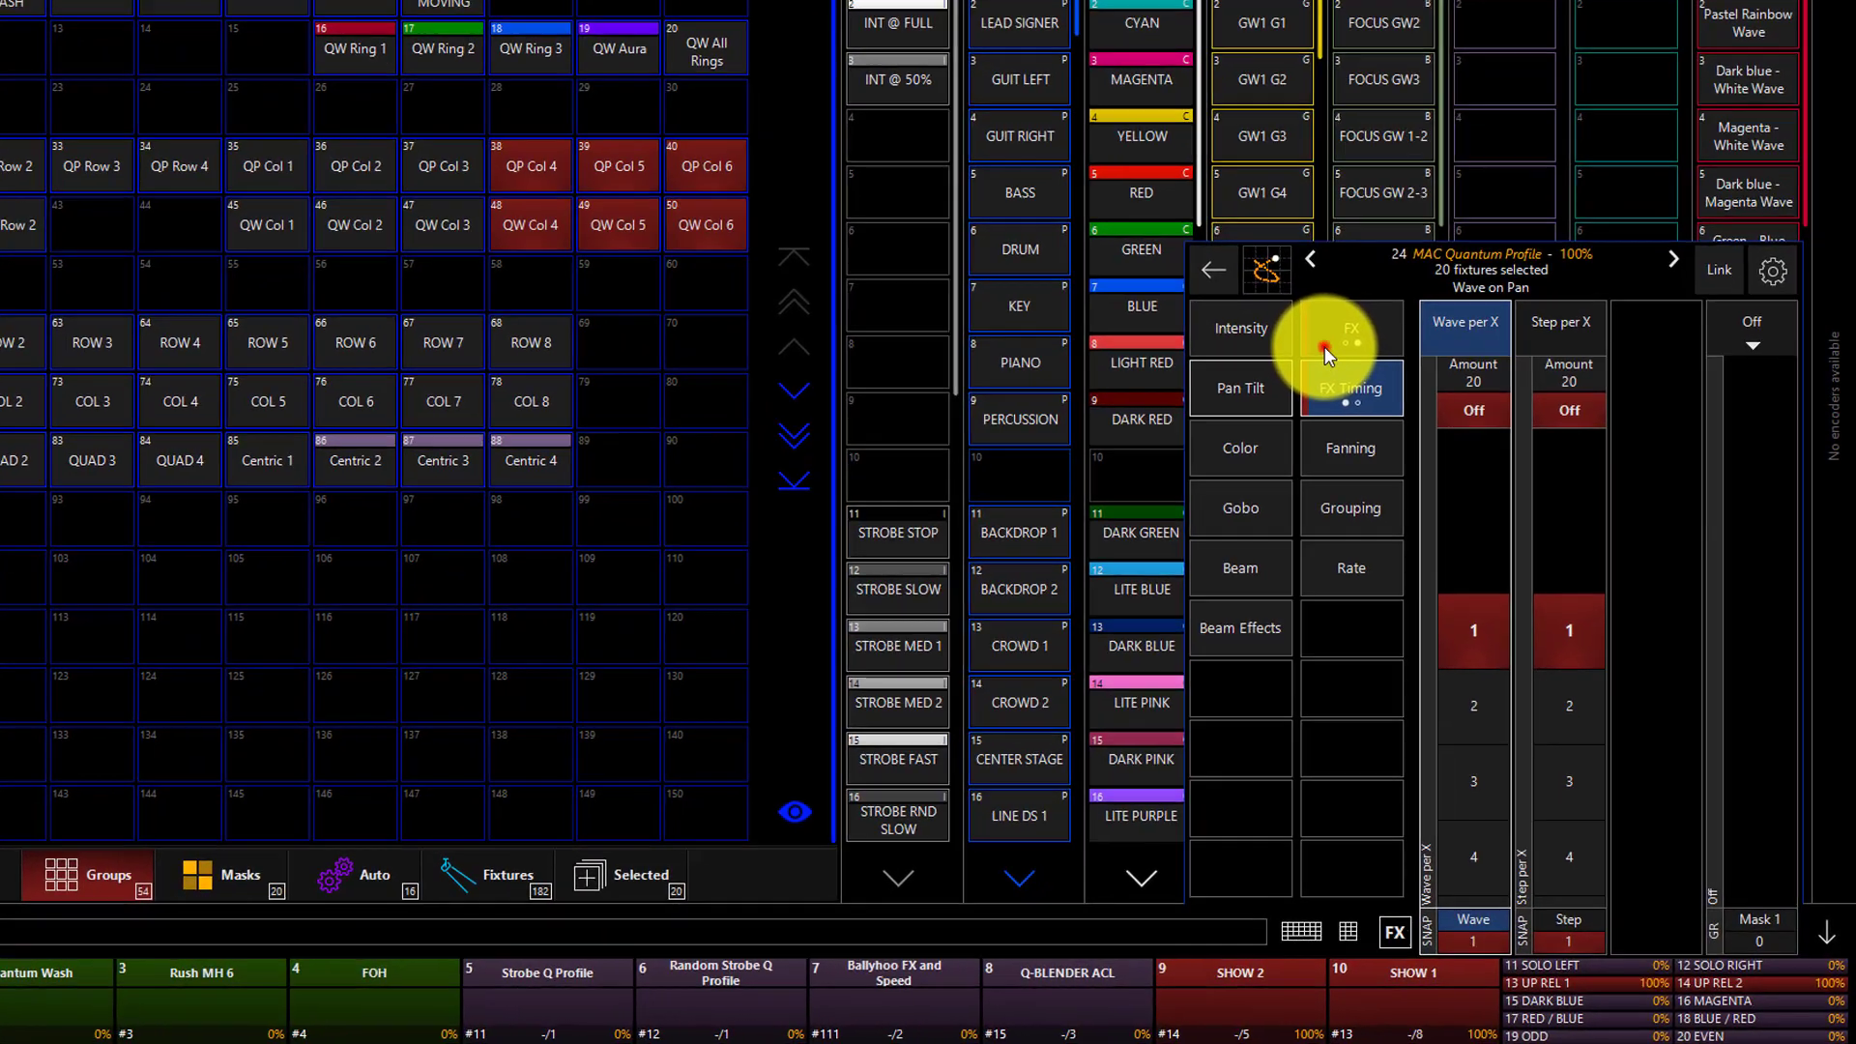
click(1394, 404)
click(1317, 298)
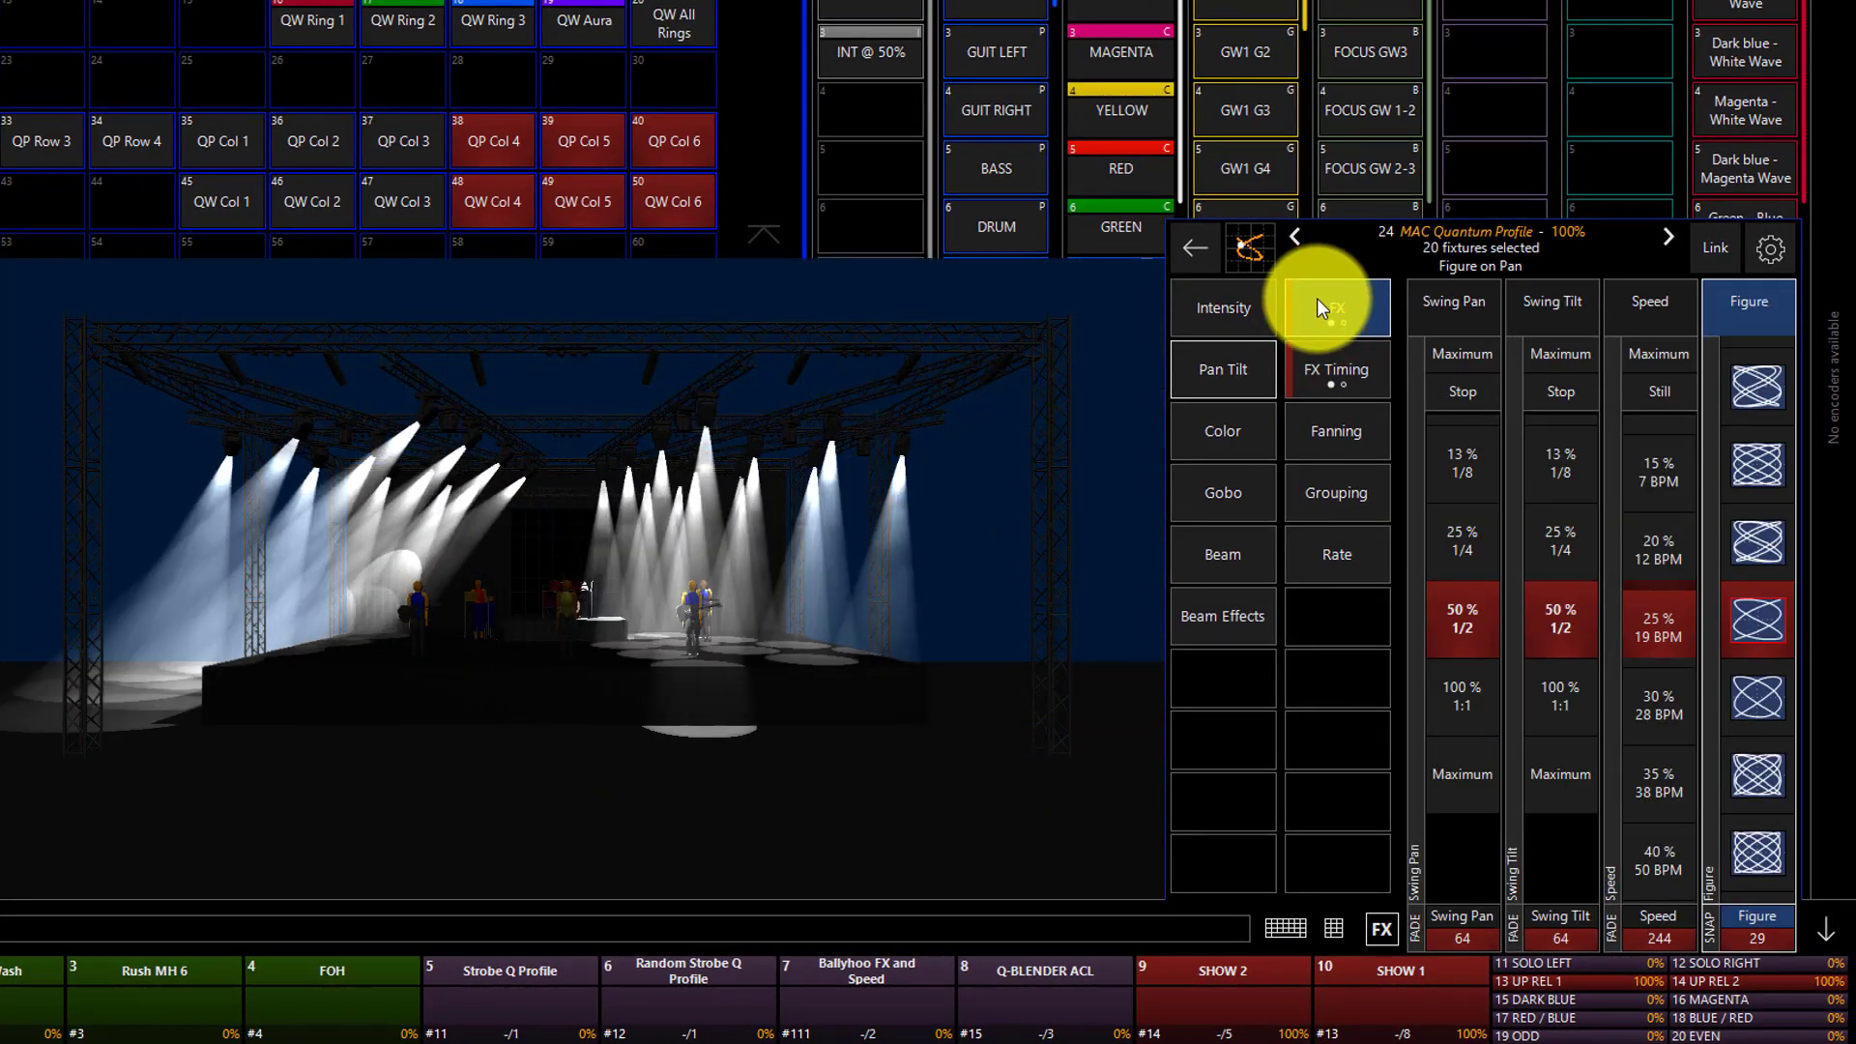
click(1317, 298)
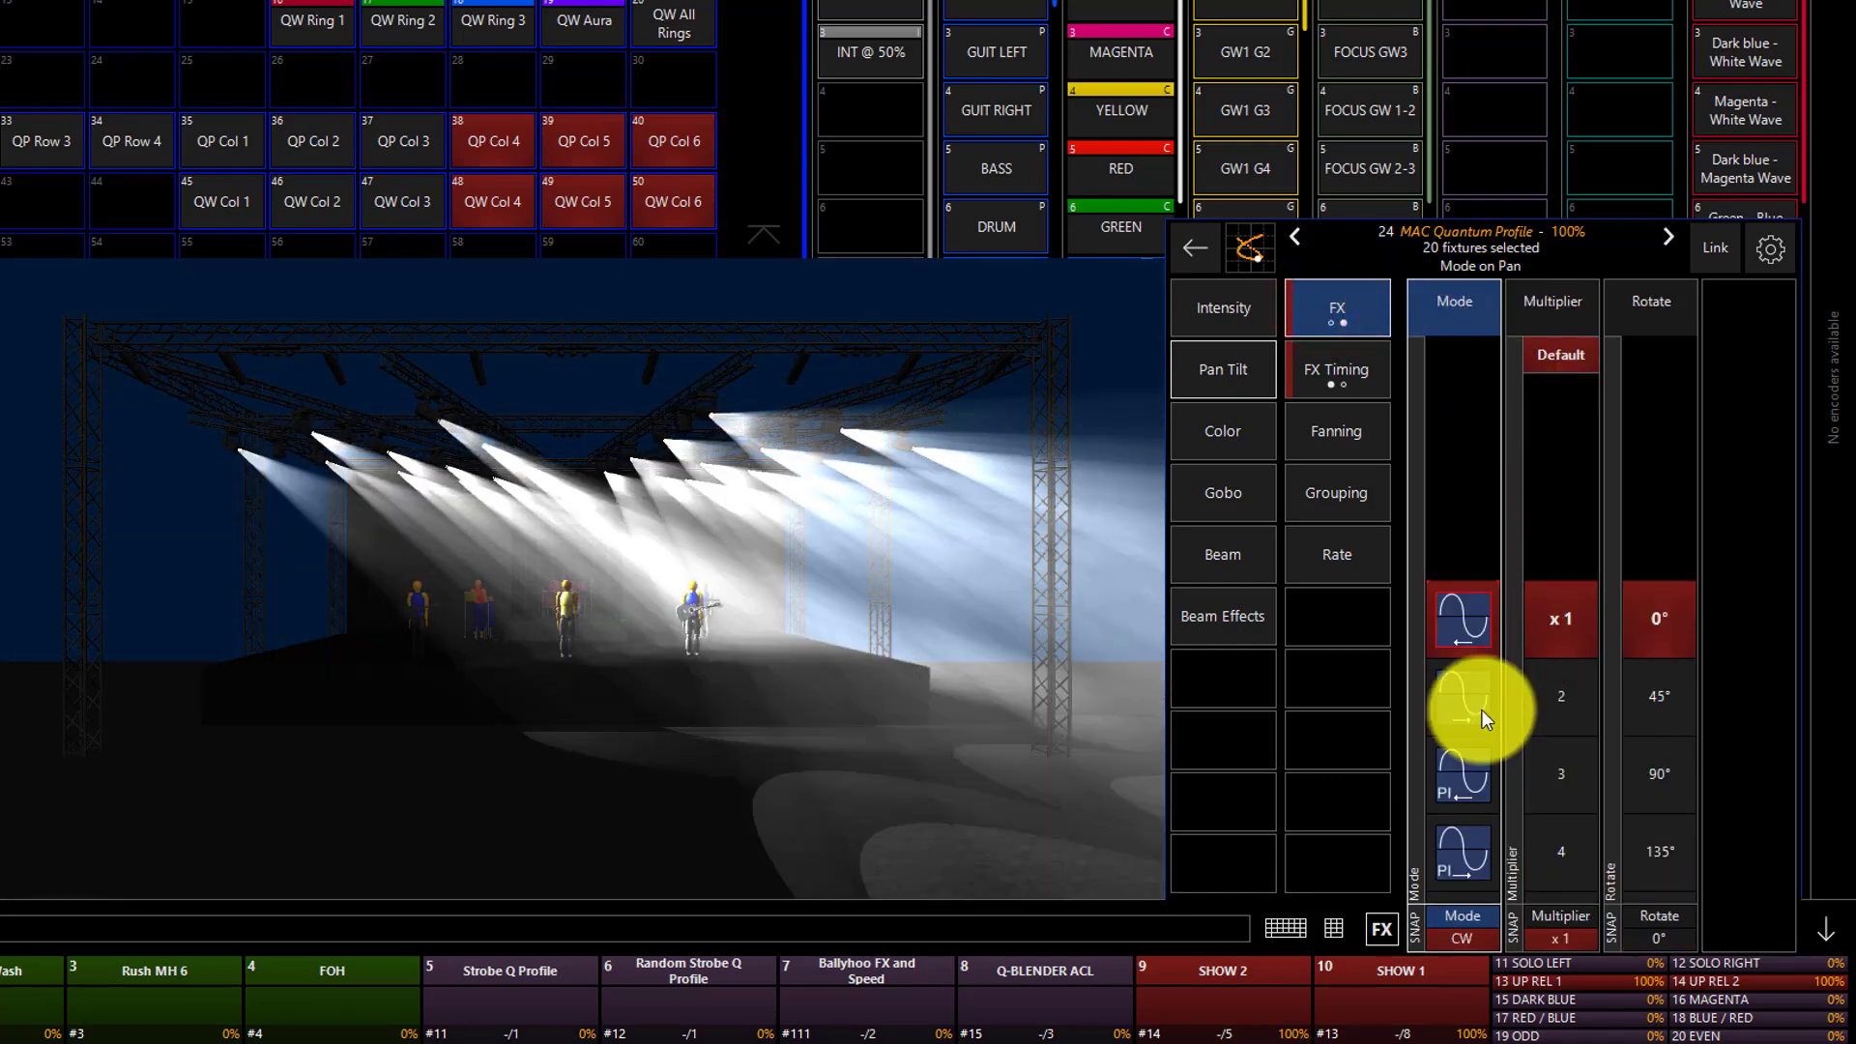
click(1446, 702)
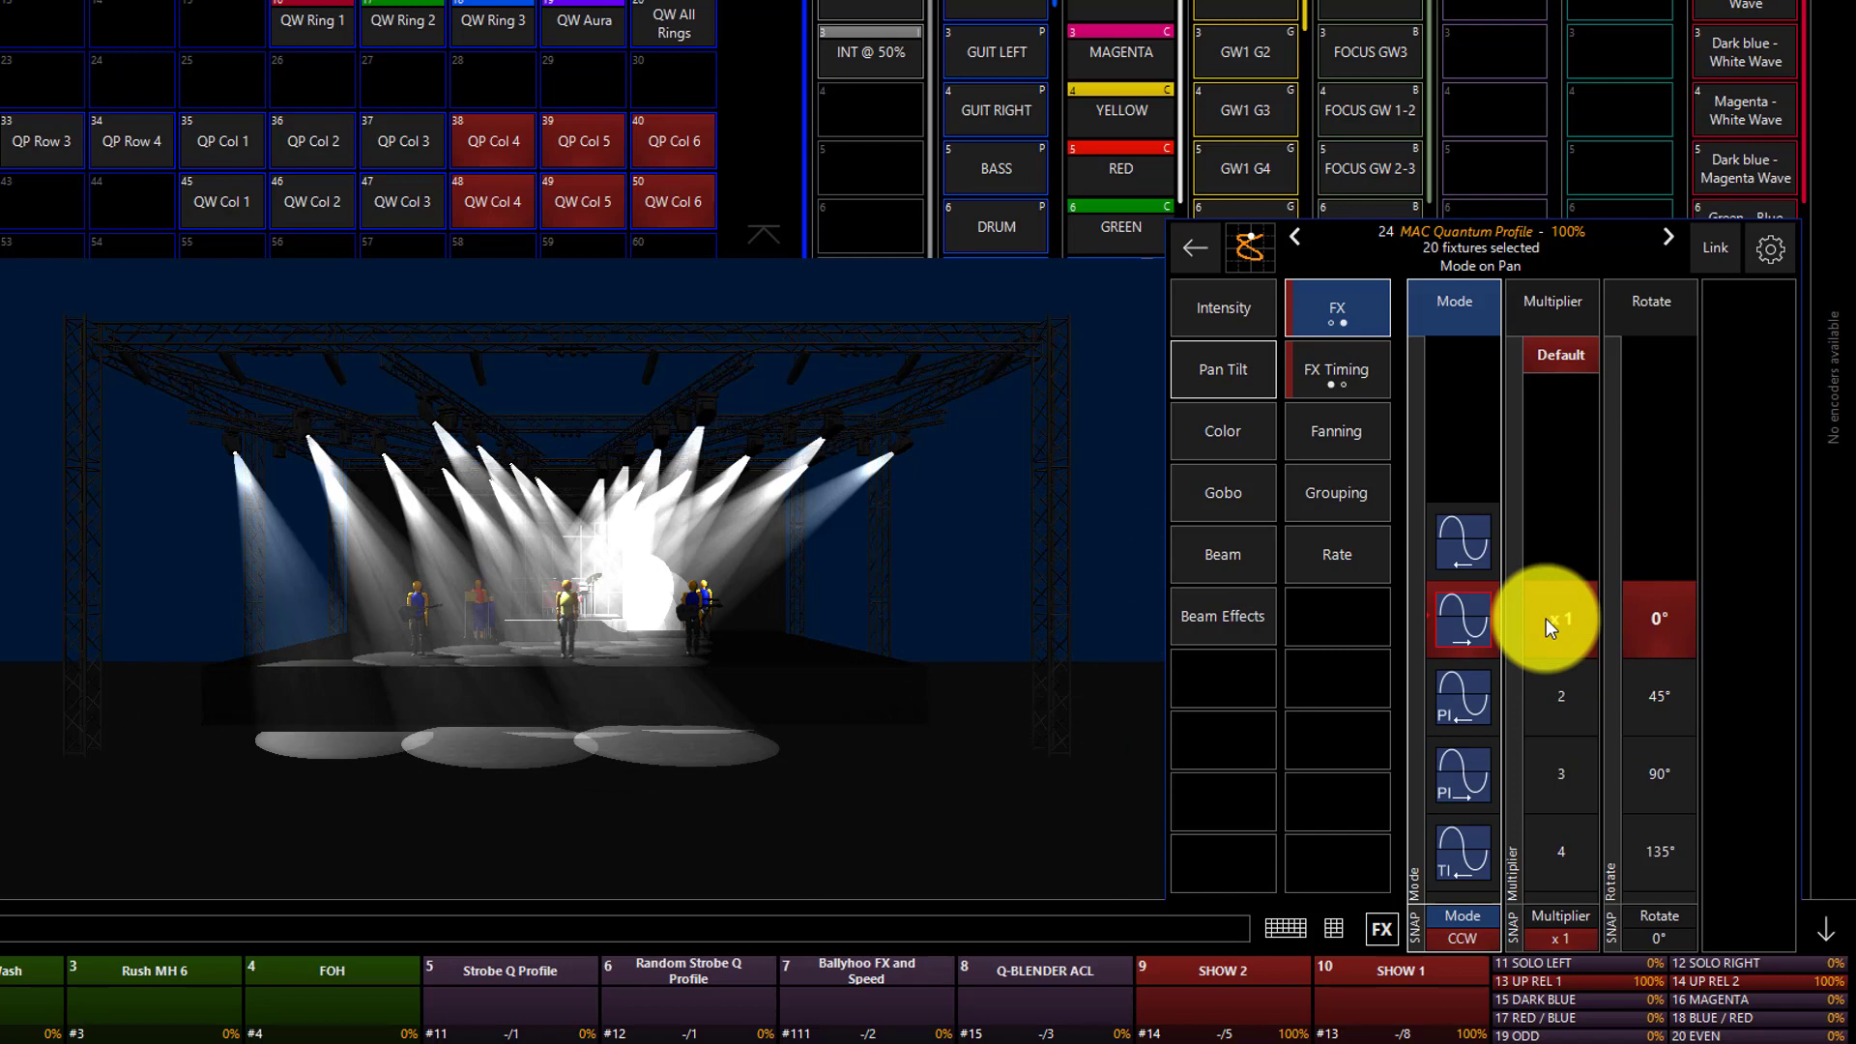
click(1462, 559)
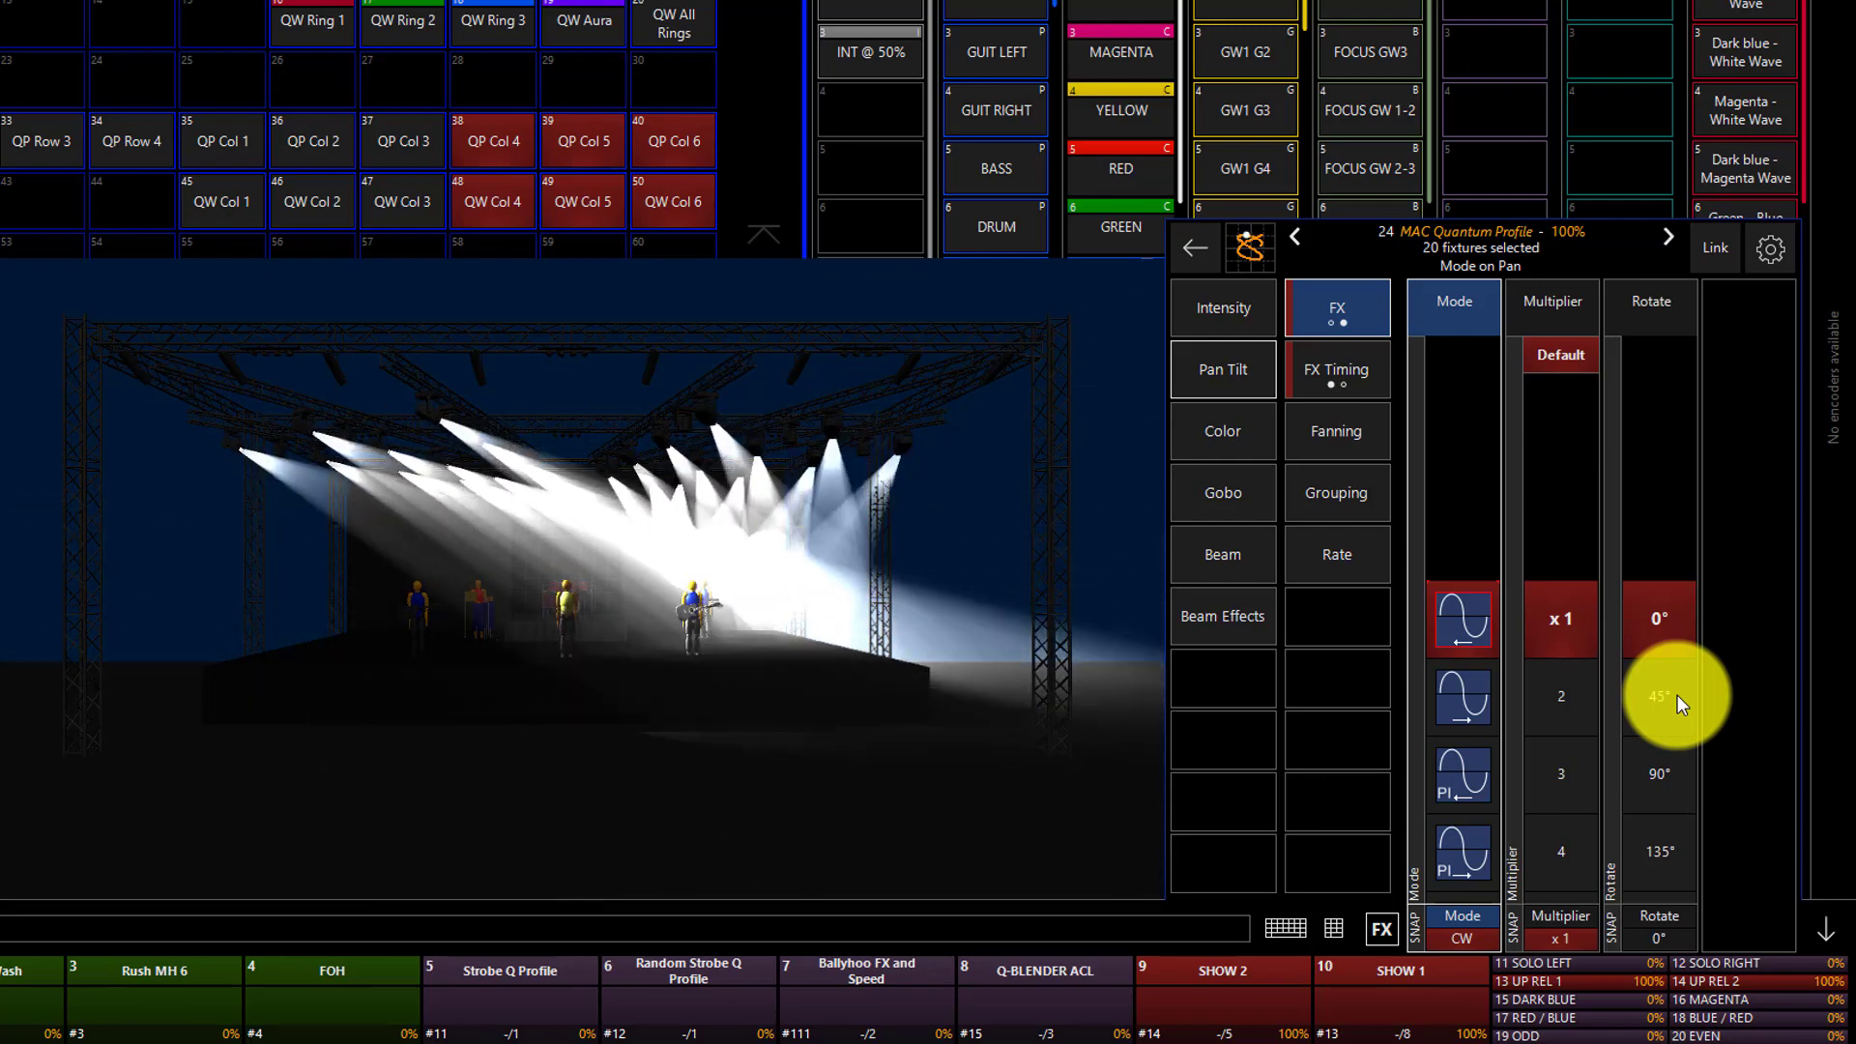
click(1678, 694)
click(1678, 695)
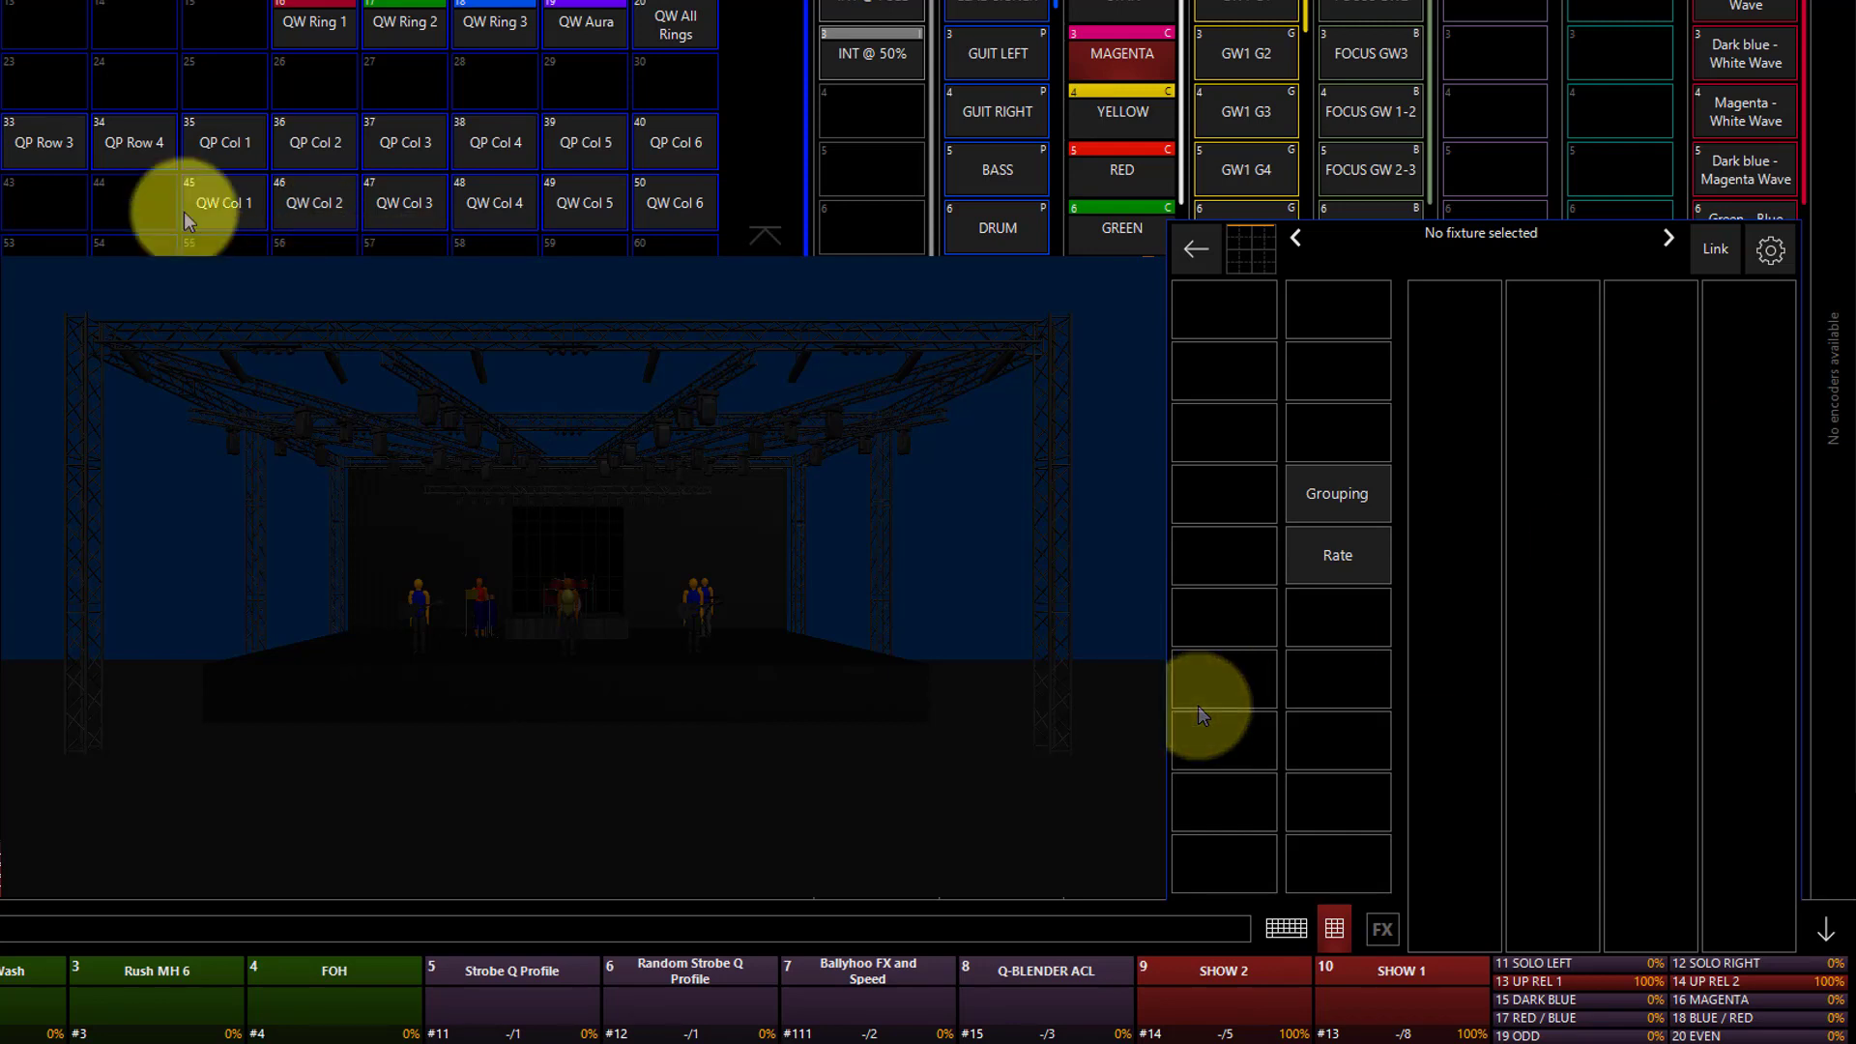
Select the QP Row 4 group and set its intensity output to 50%.
click(168, 154)
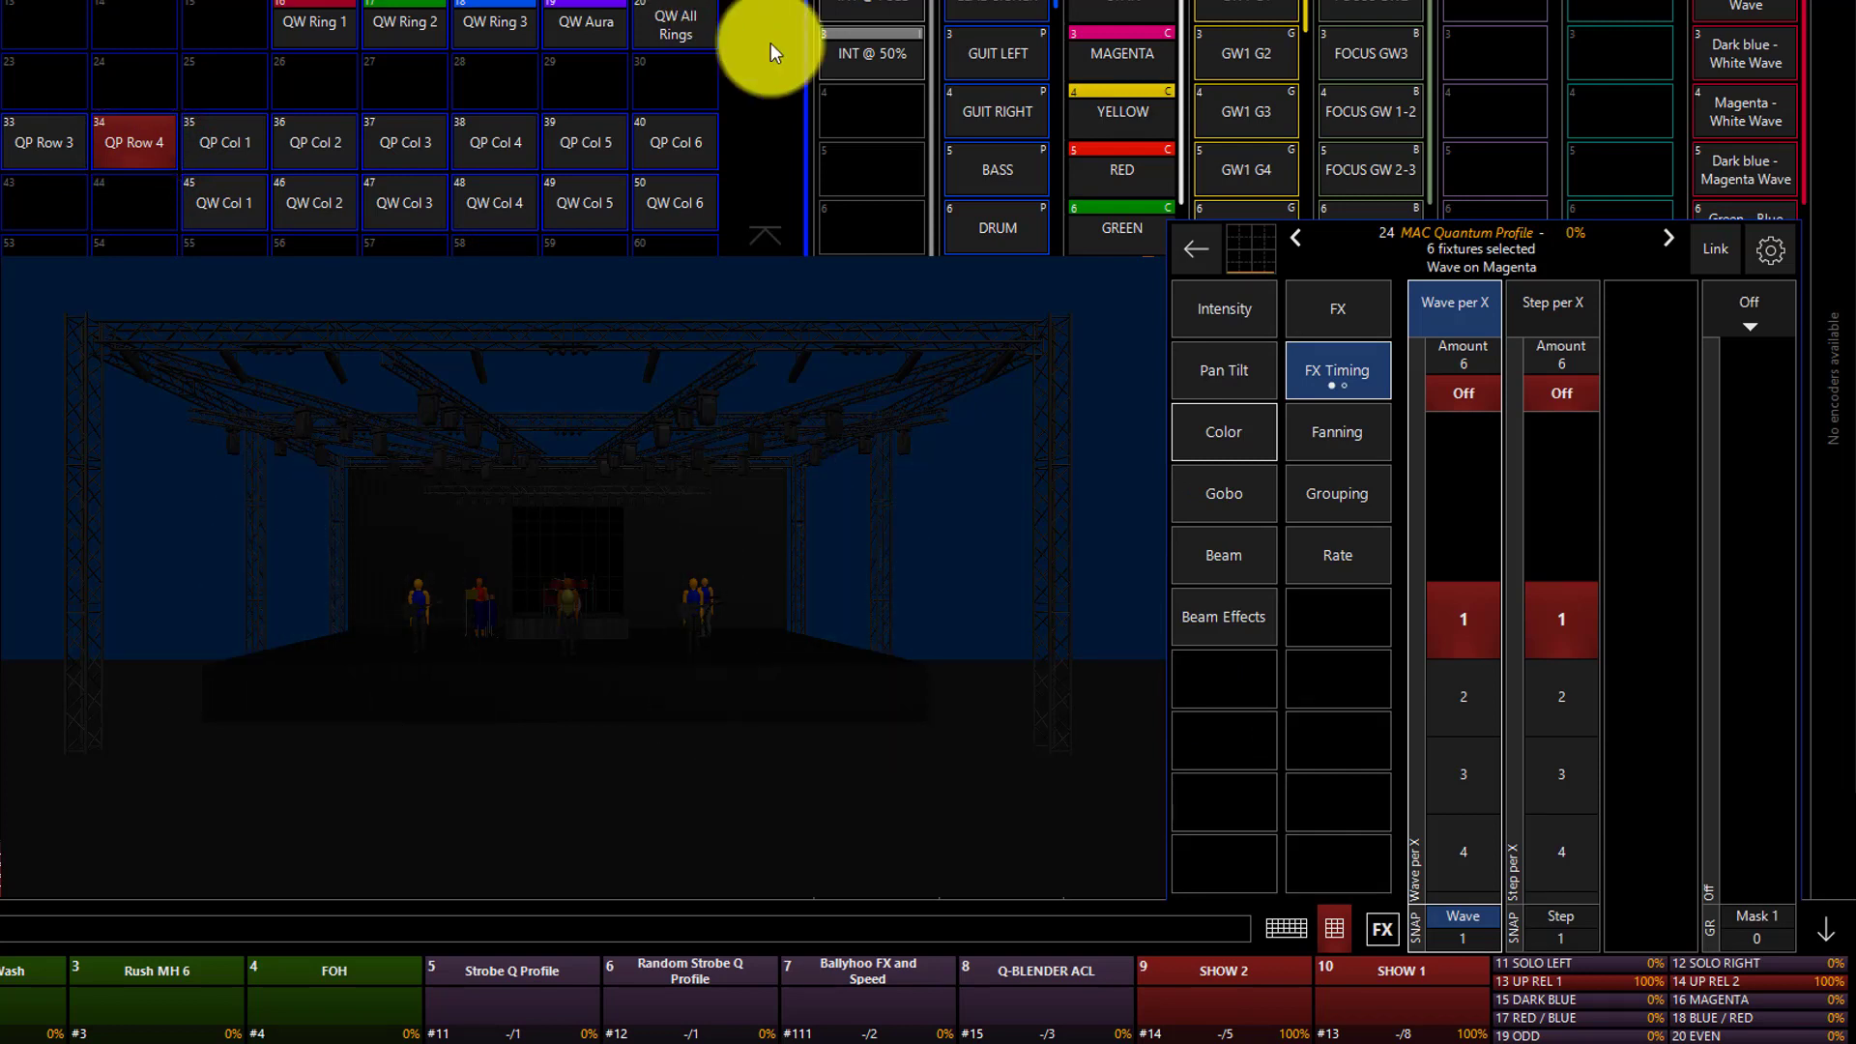
click(1239, 327)
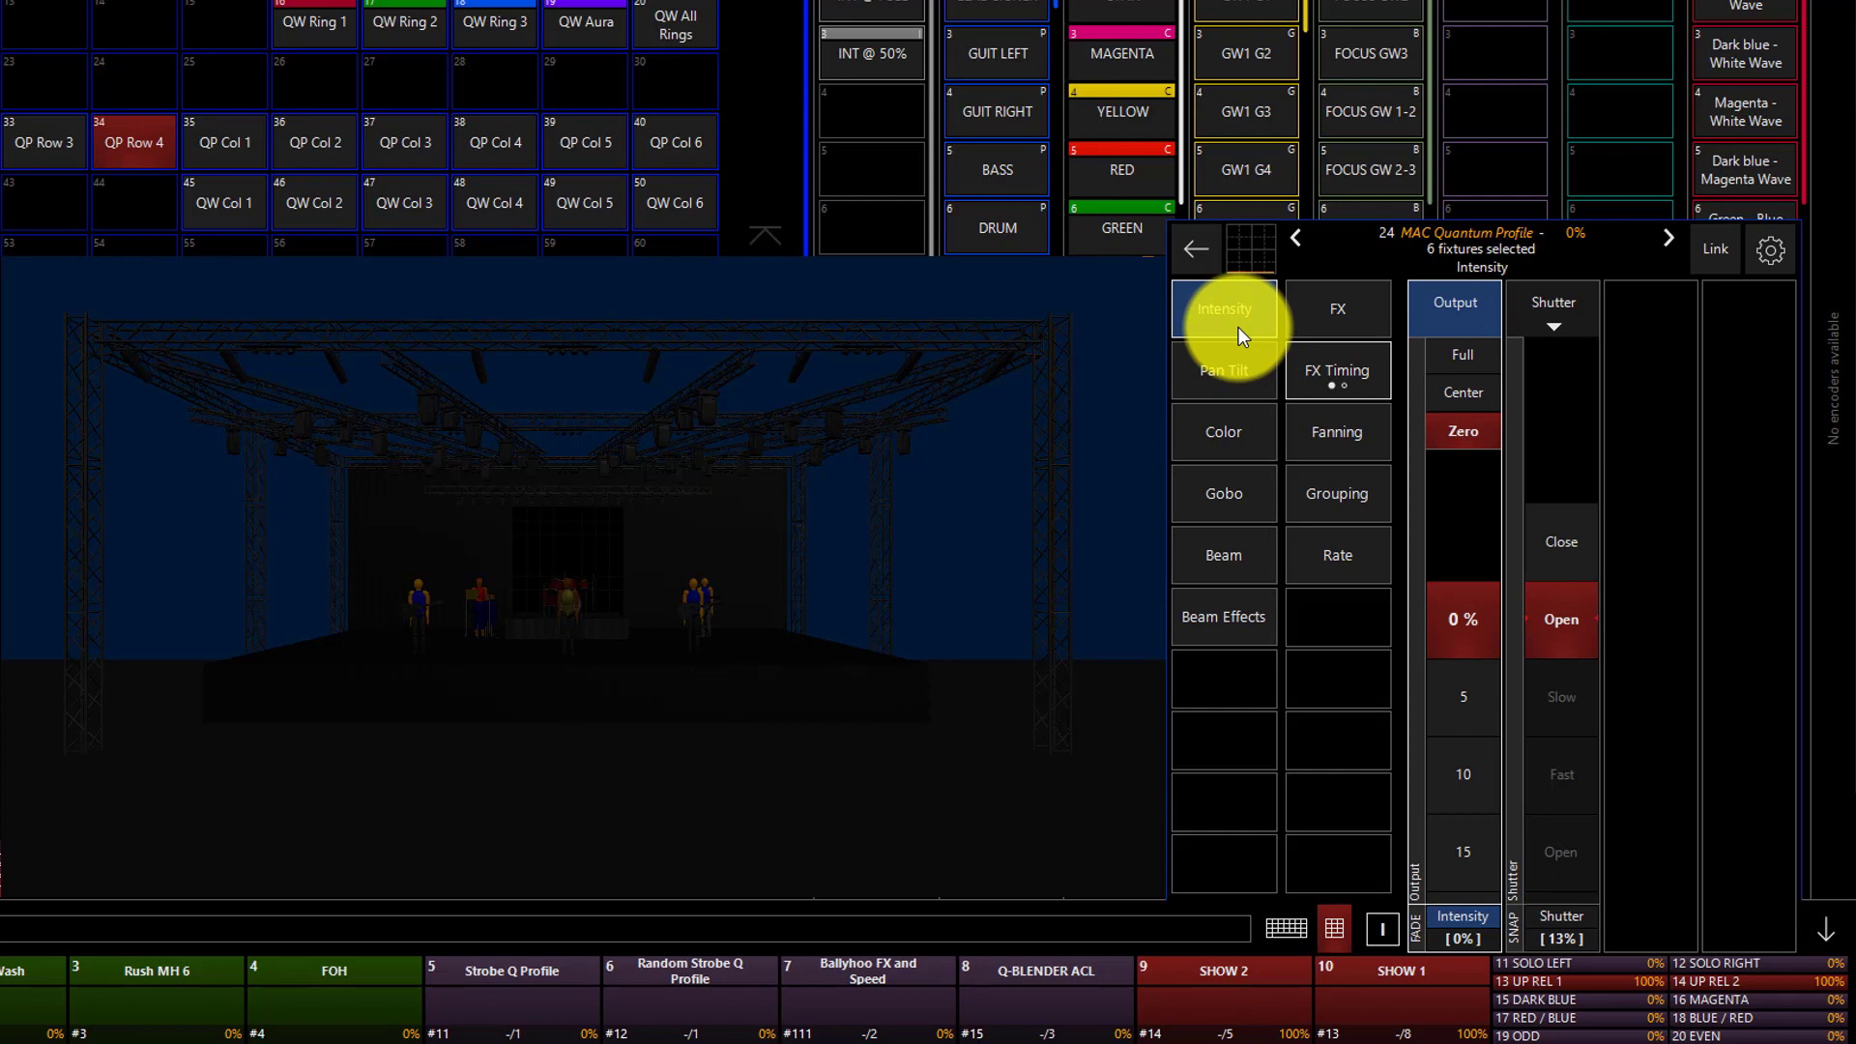
click(1480, 382)
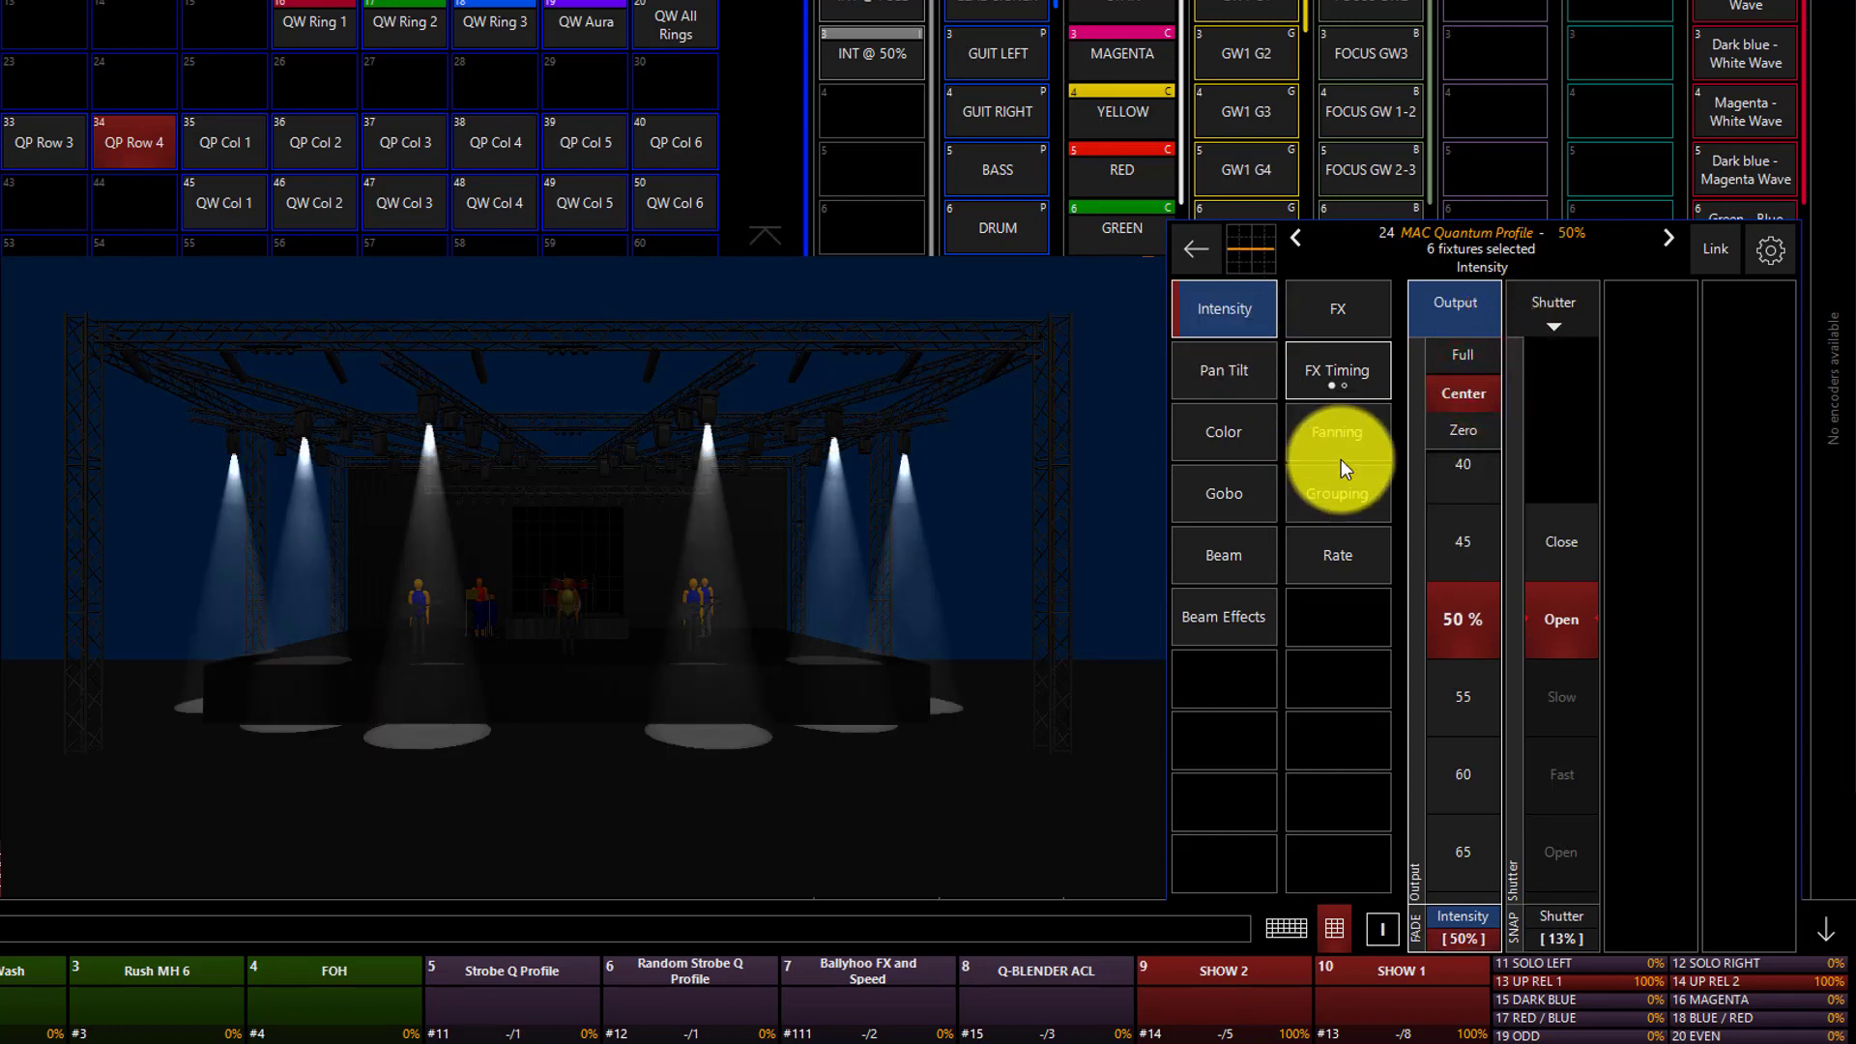
Add an intensity effect to the QP Row 4 fixtures with Swing 148 and Speed 370.
click(1334, 326)
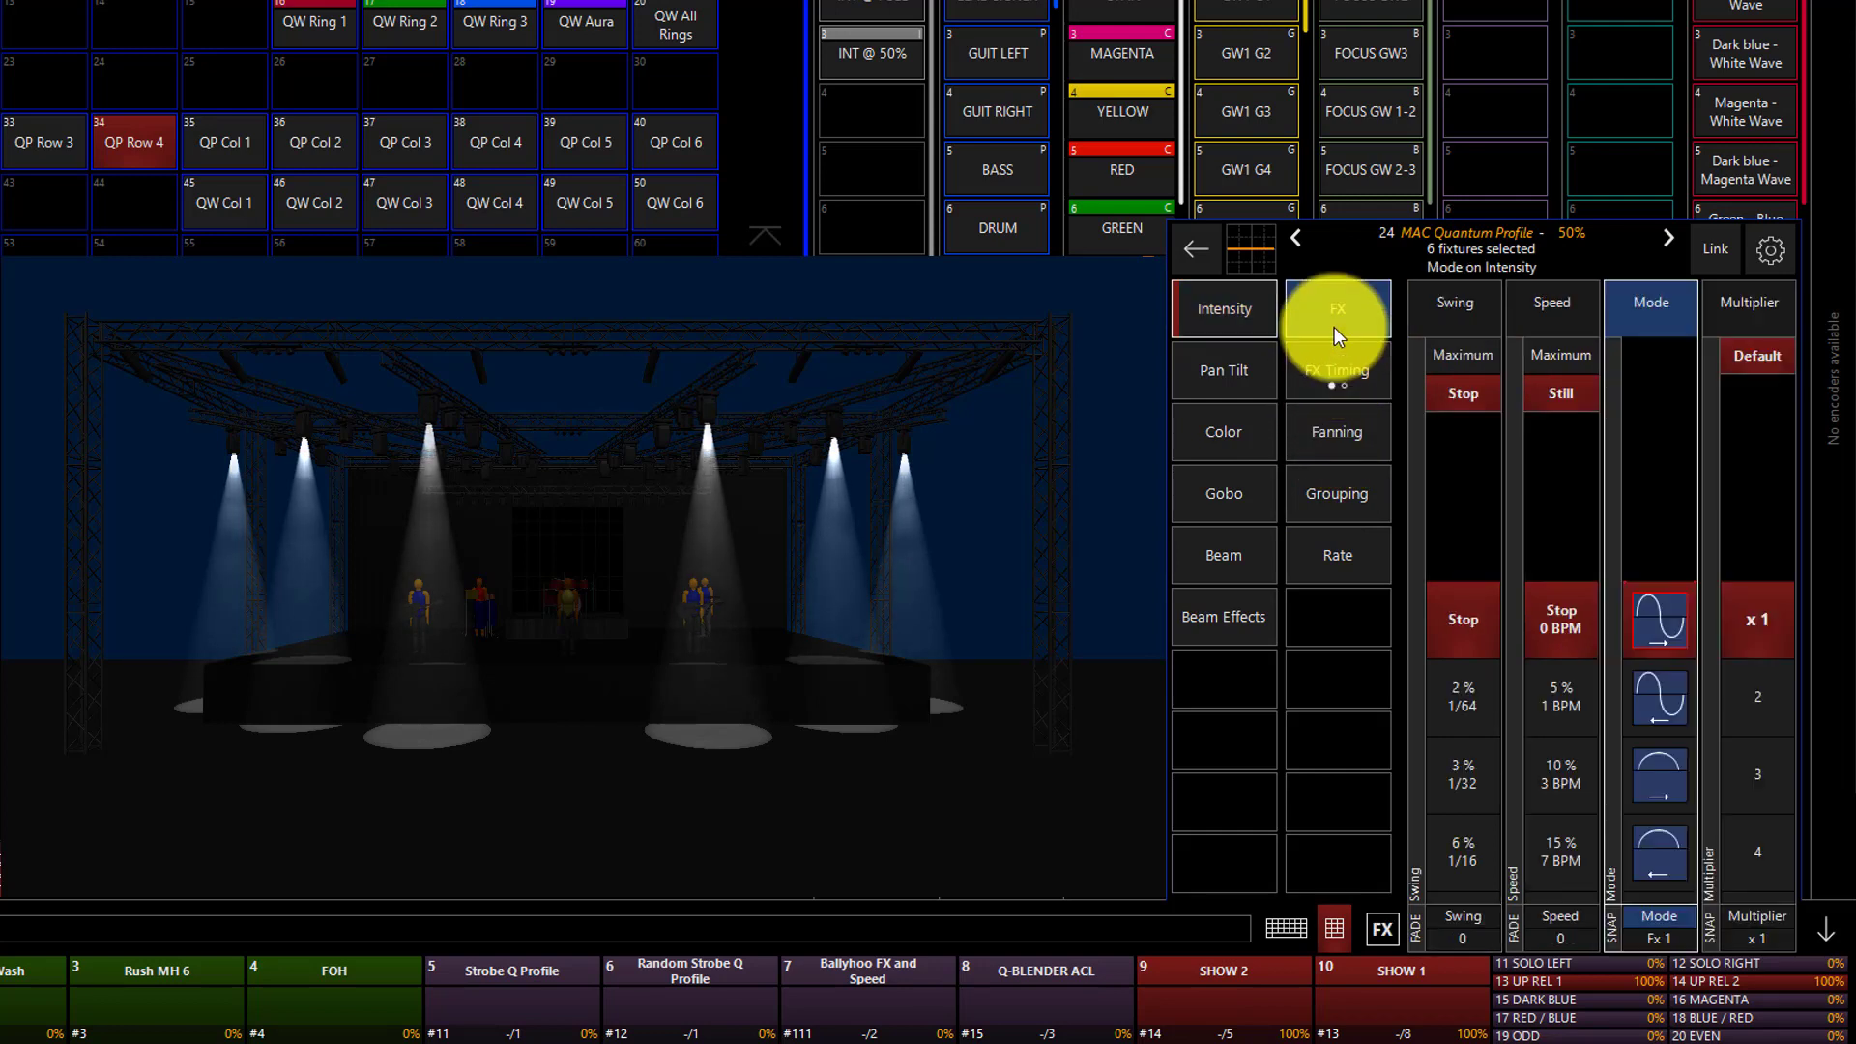
click(1490, 695)
scroll(1490, 695, down, 10)
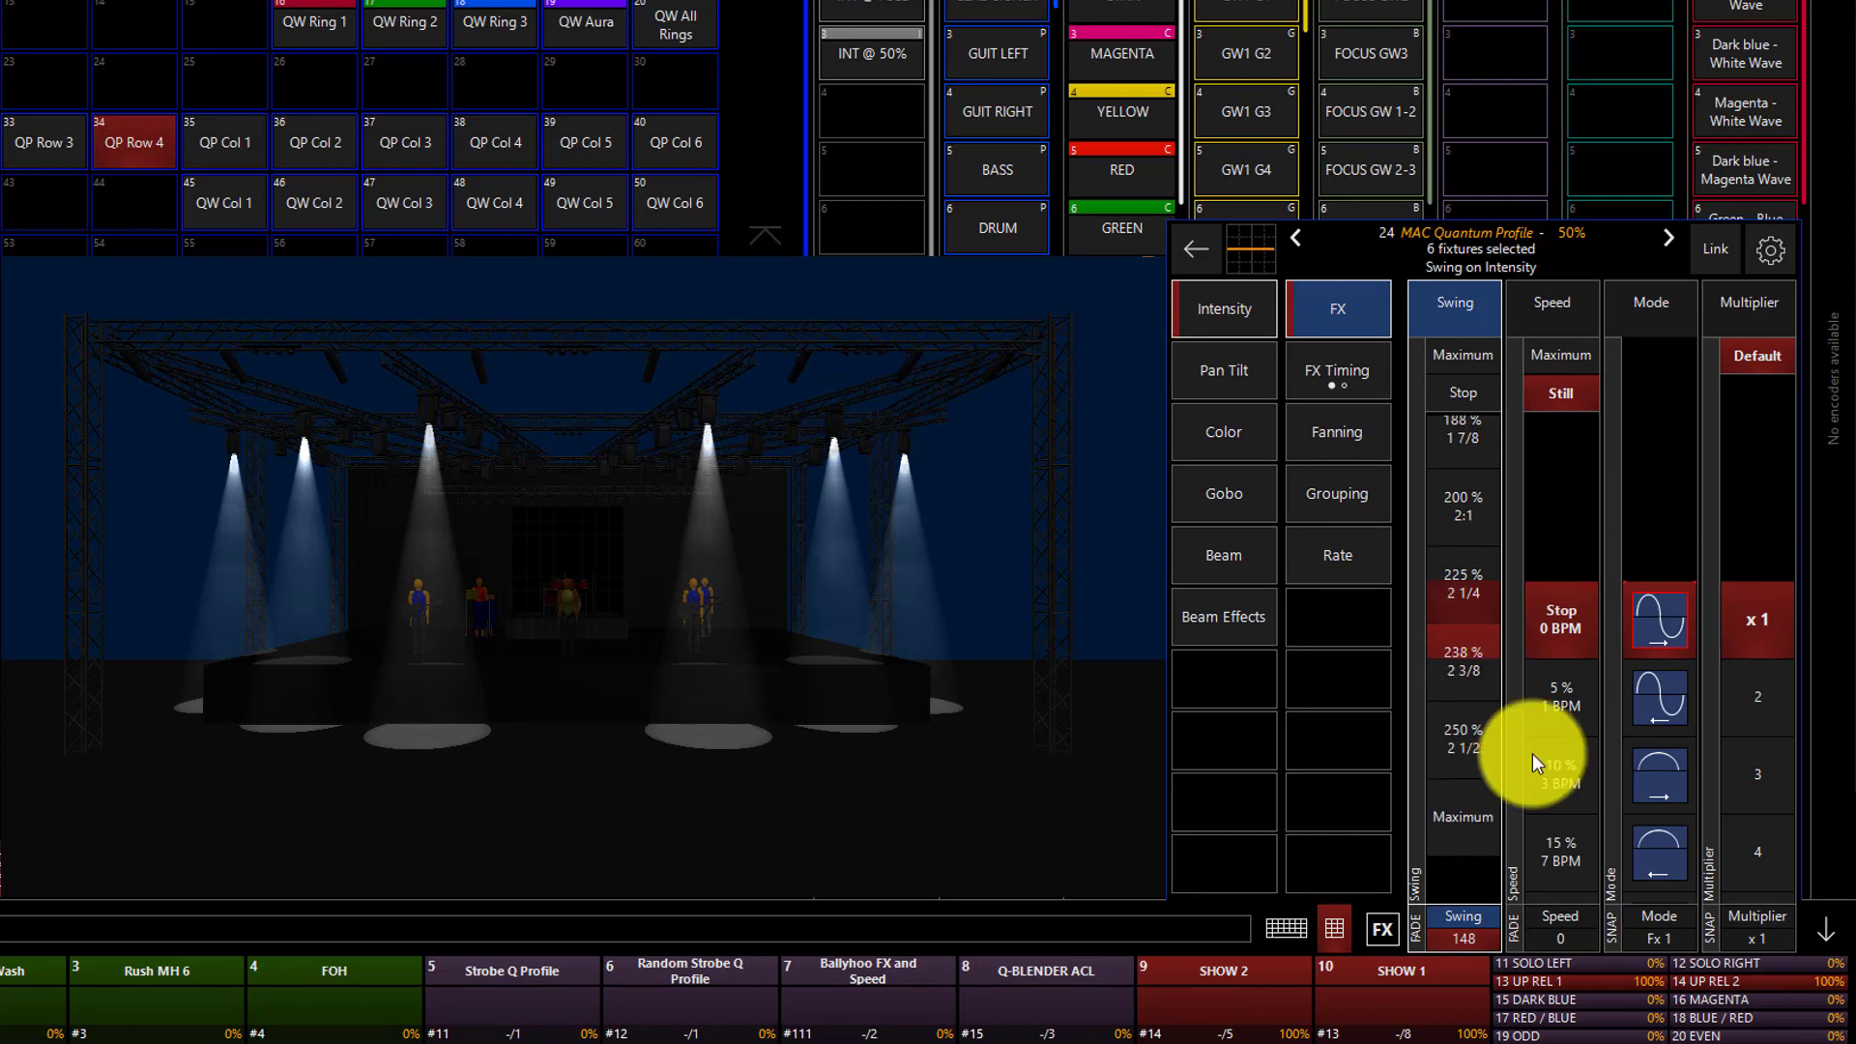
click(1564, 708)
scroll(1564, 708, down, 7)
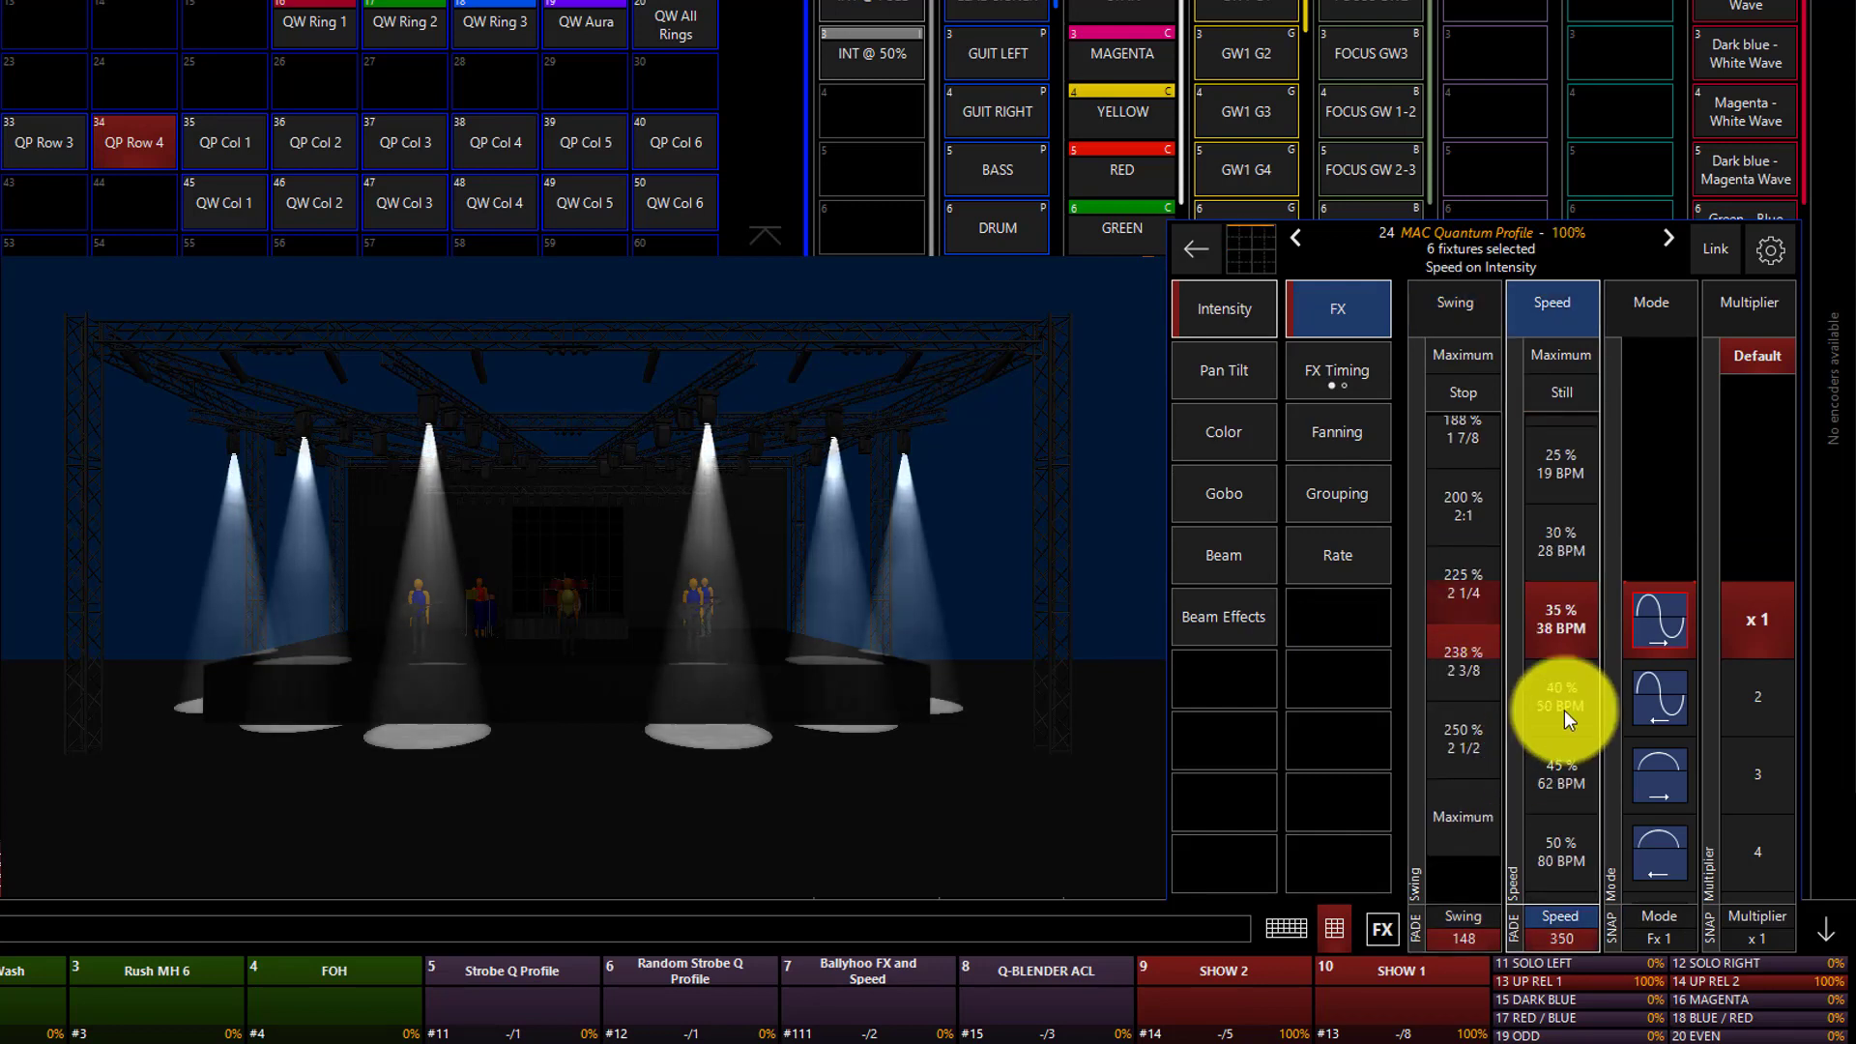
scroll(1565, 708, down, 1)
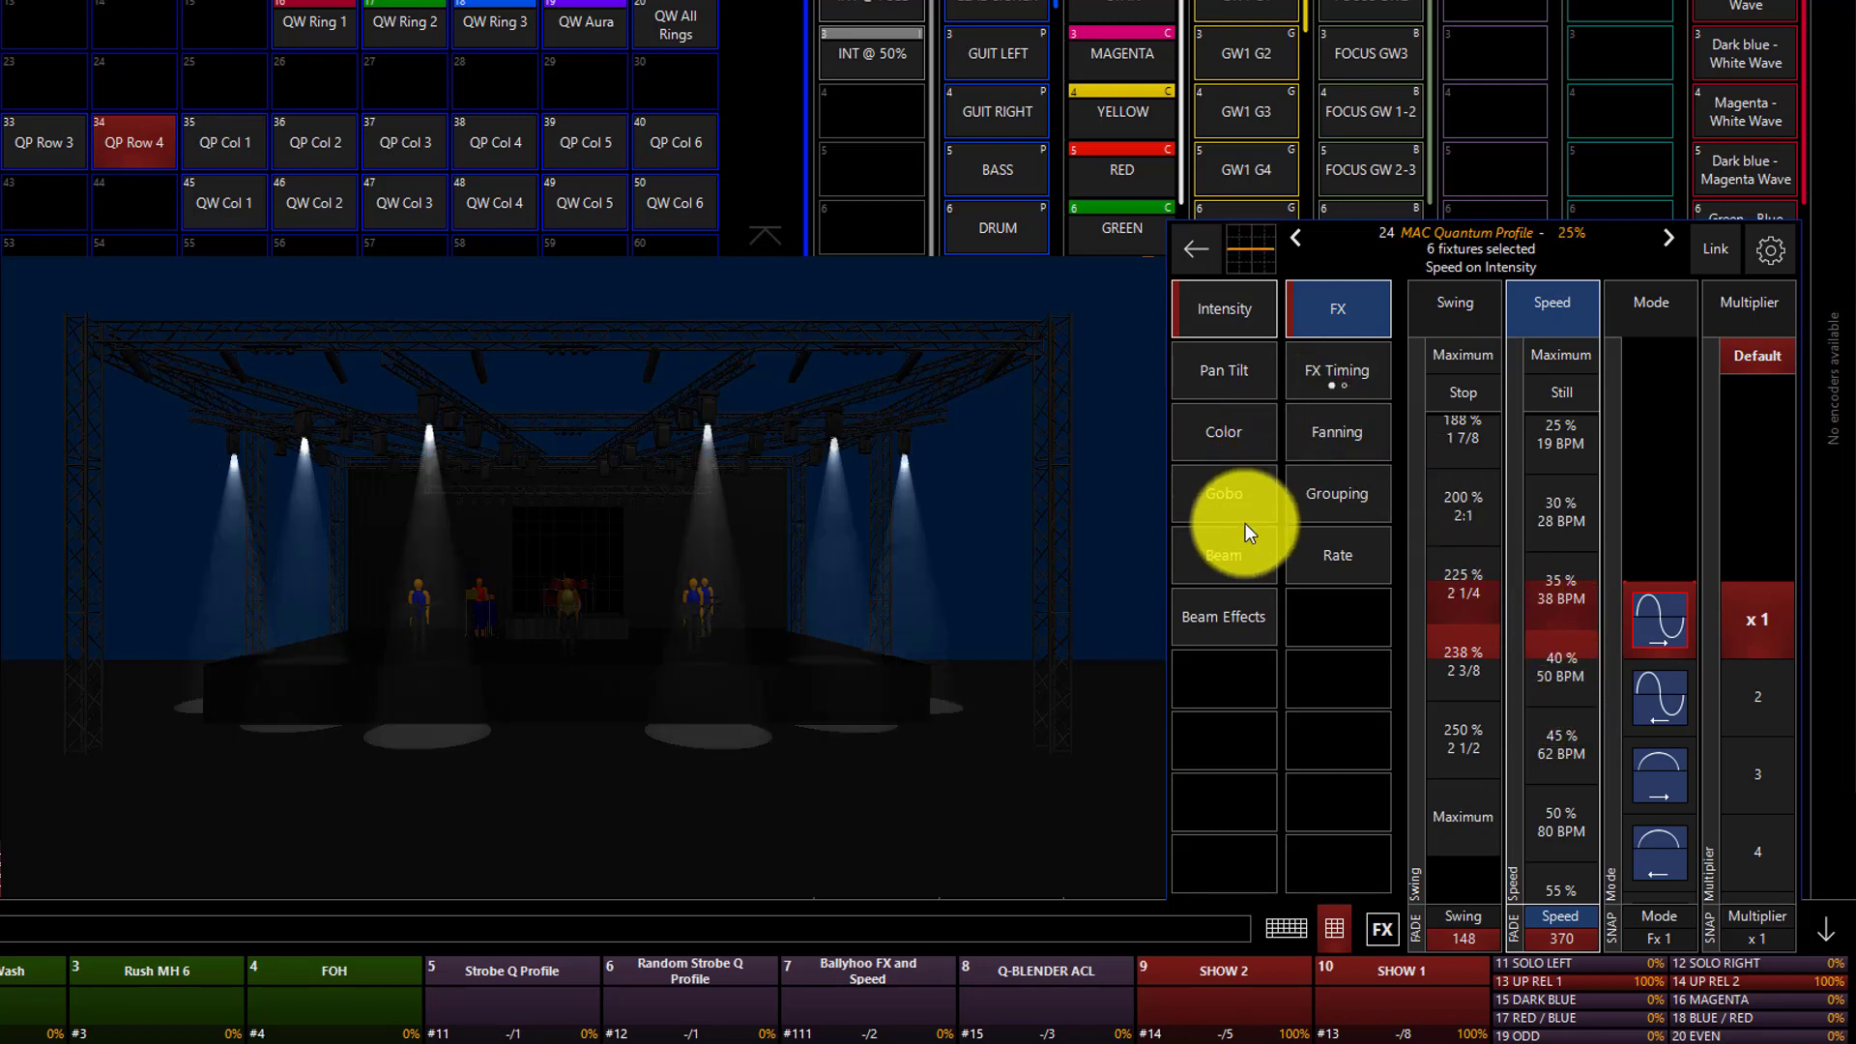
Set the grouping Mask 1 of the selected fixtures to Fan <> Mirror per X with a value of 2.
click(1343, 475)
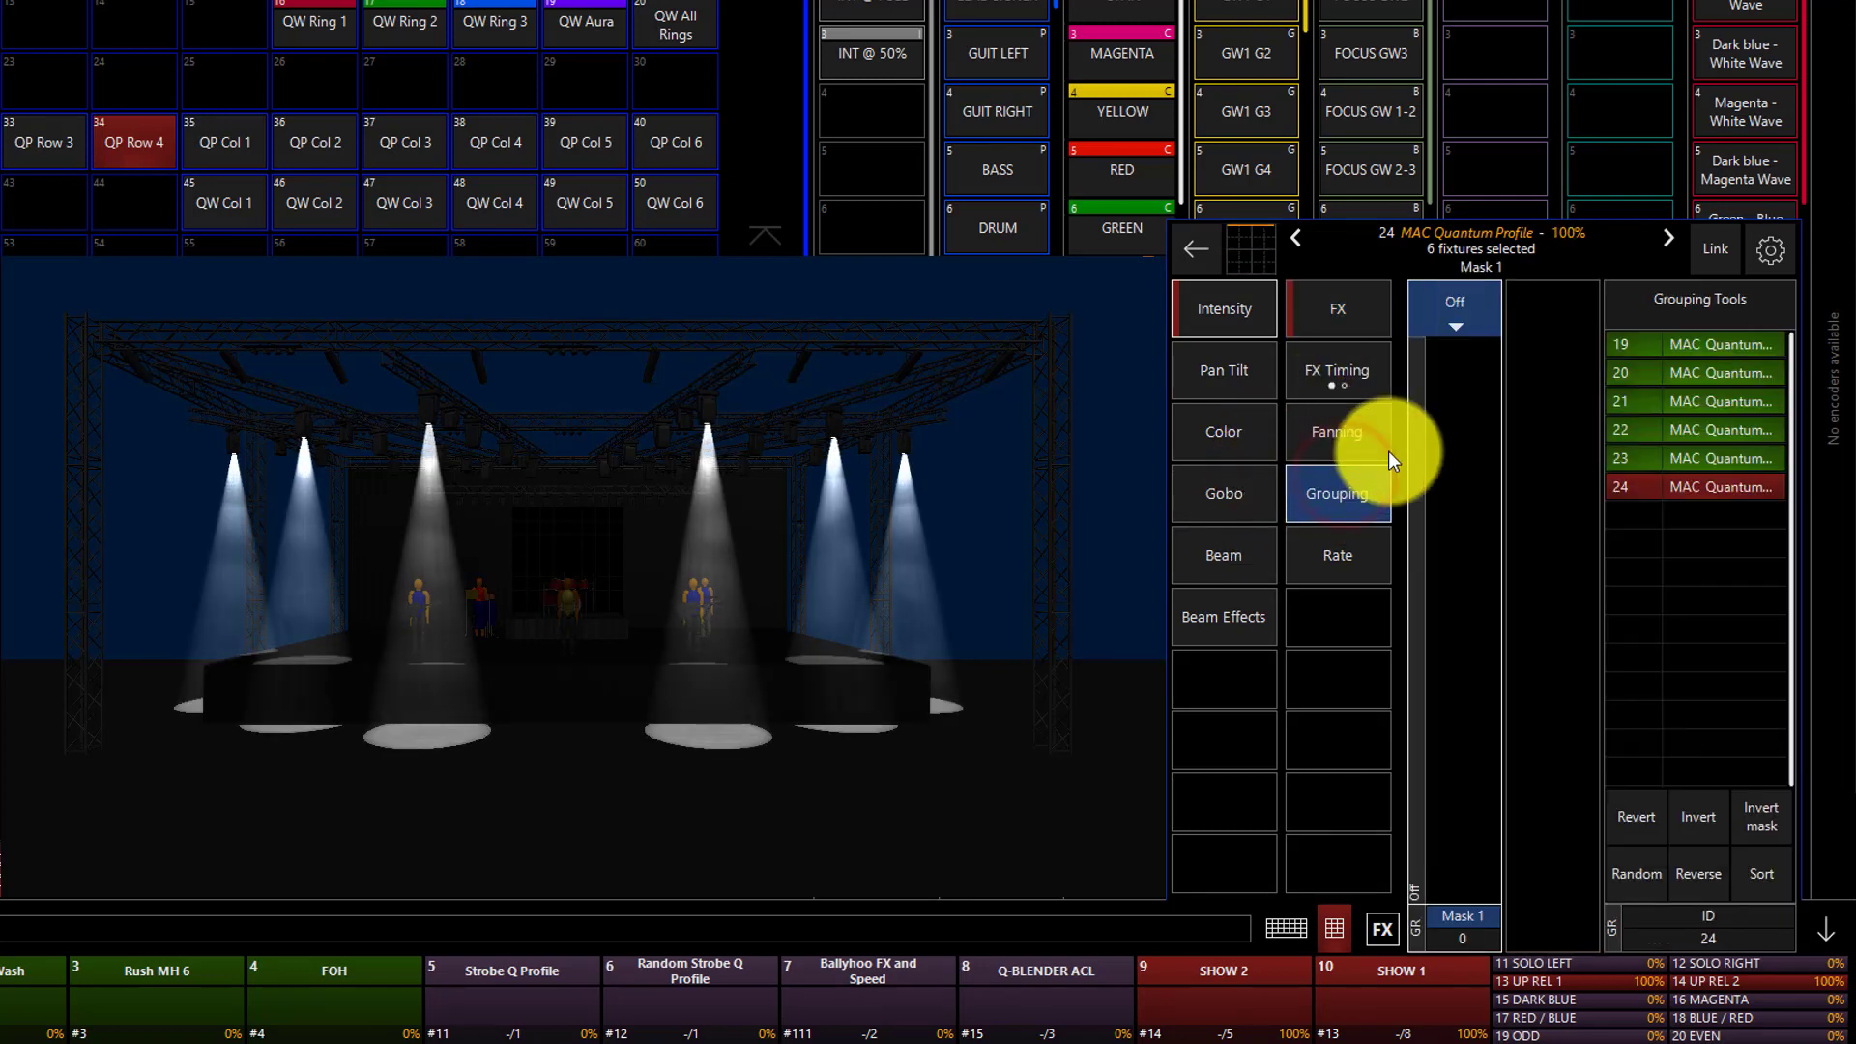
click(1332, 372)
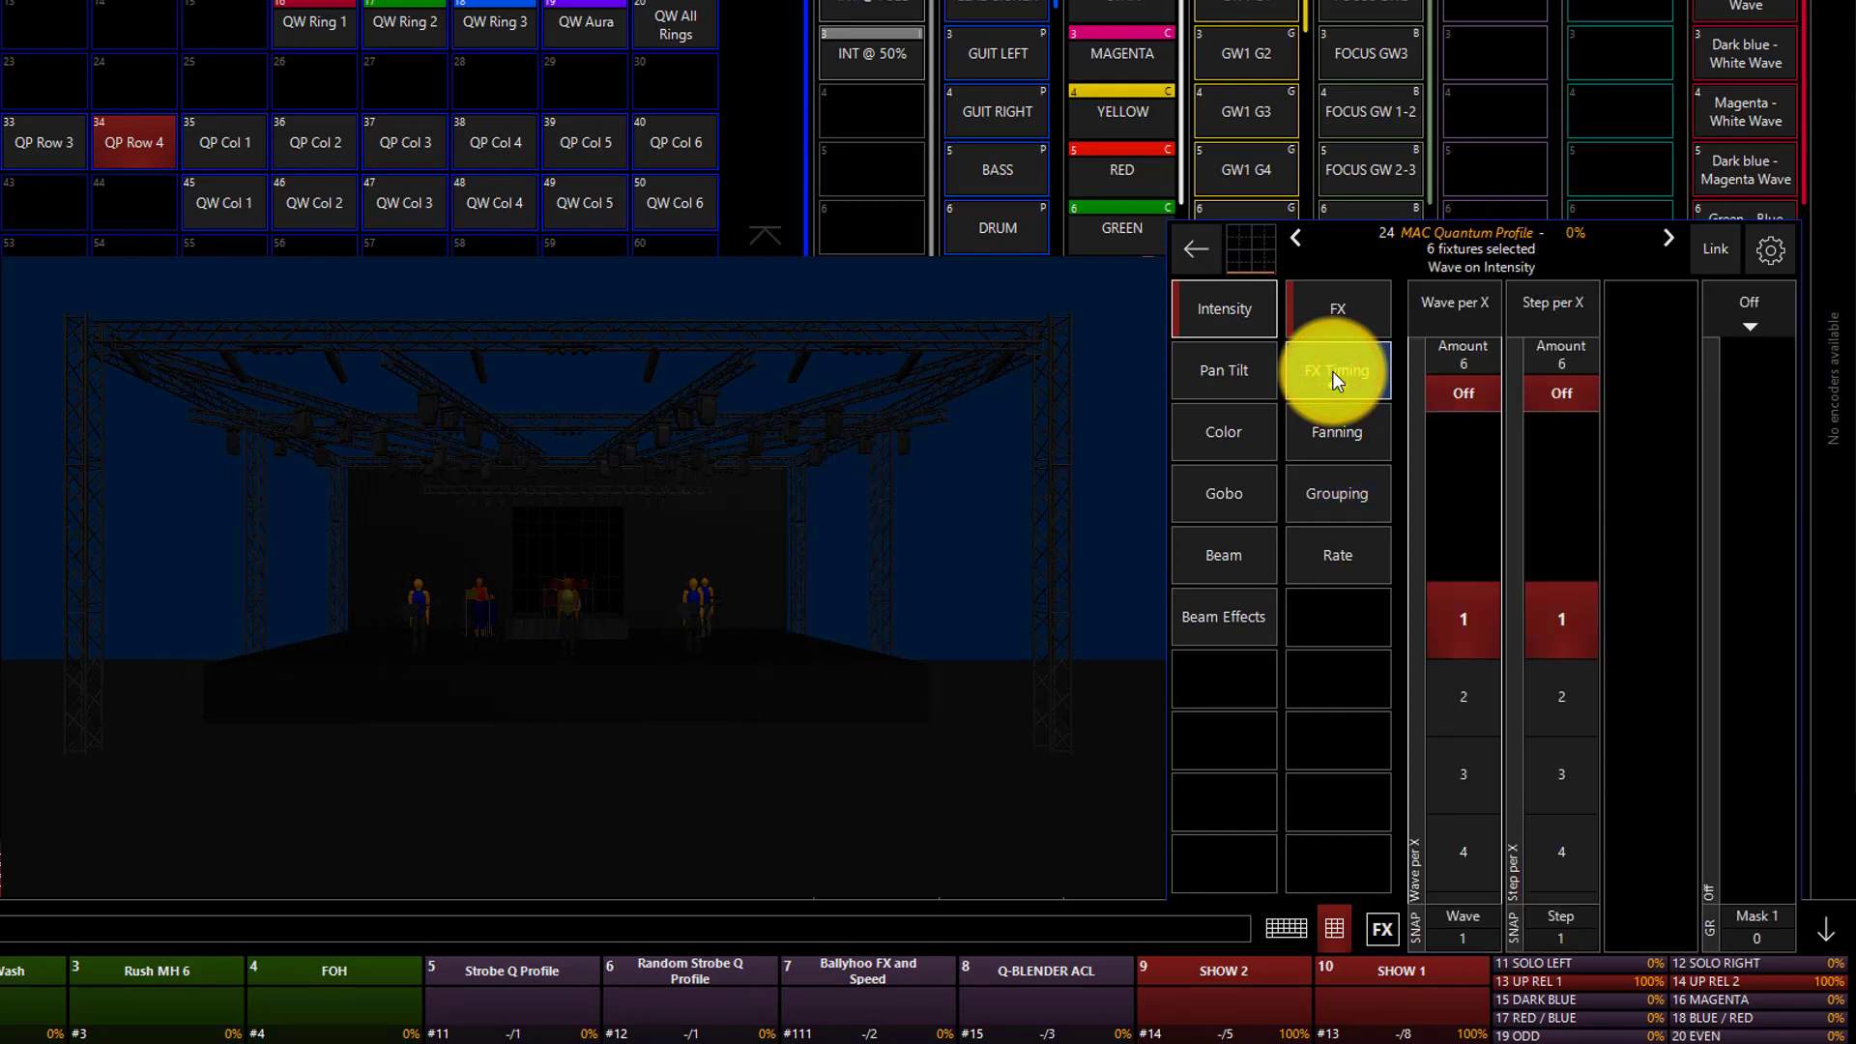
click(1716, 304)
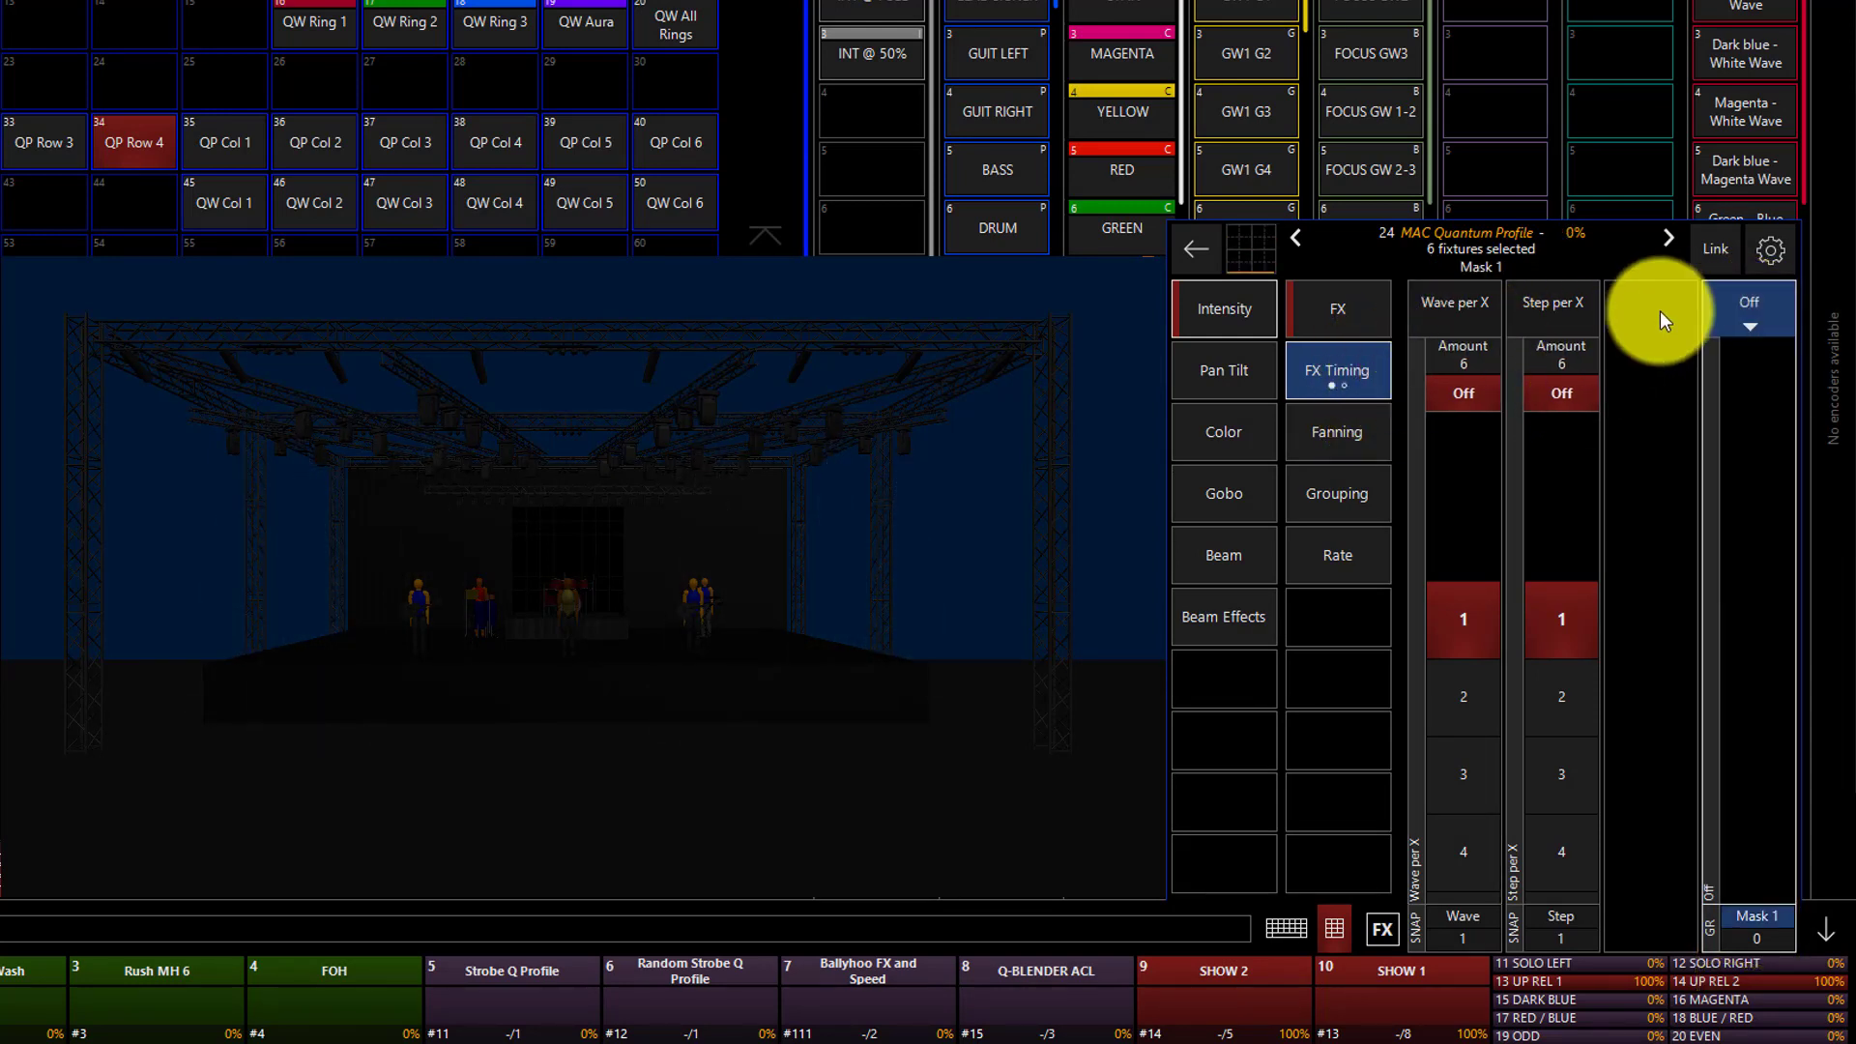
click(1791, 293)
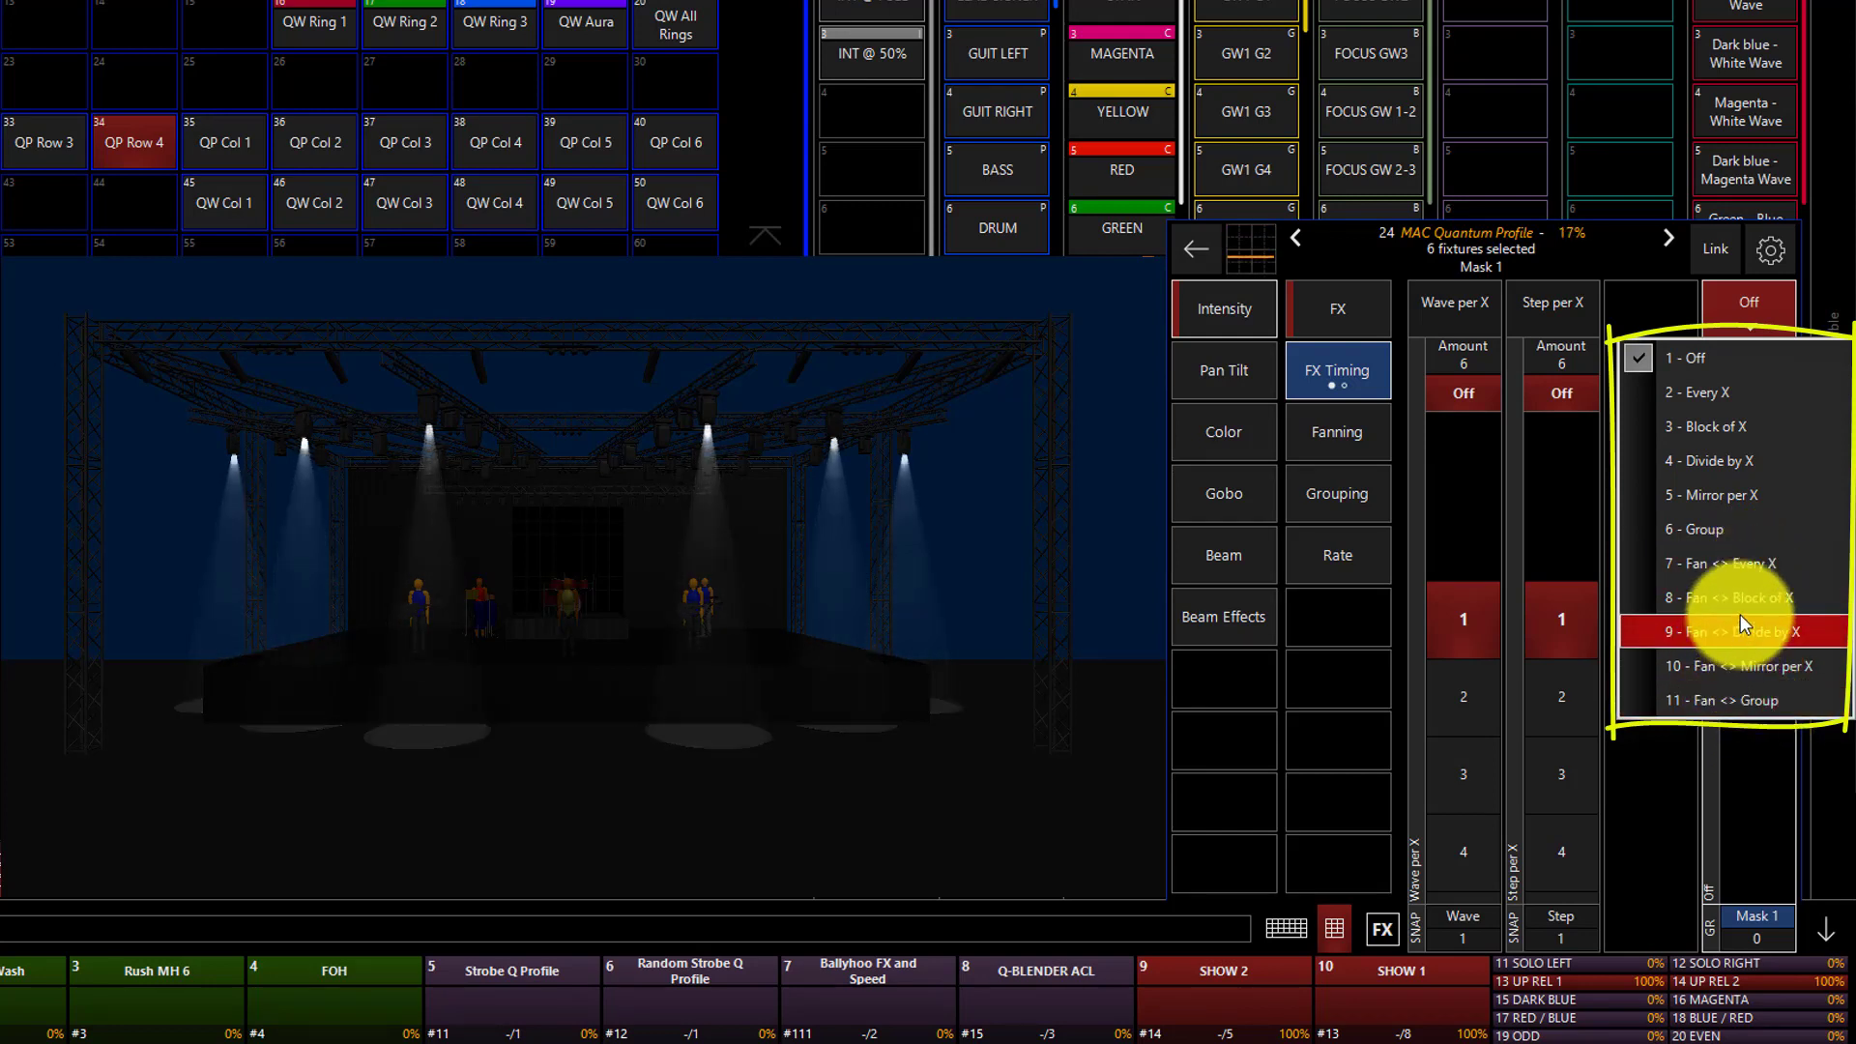
click(1720, 327)
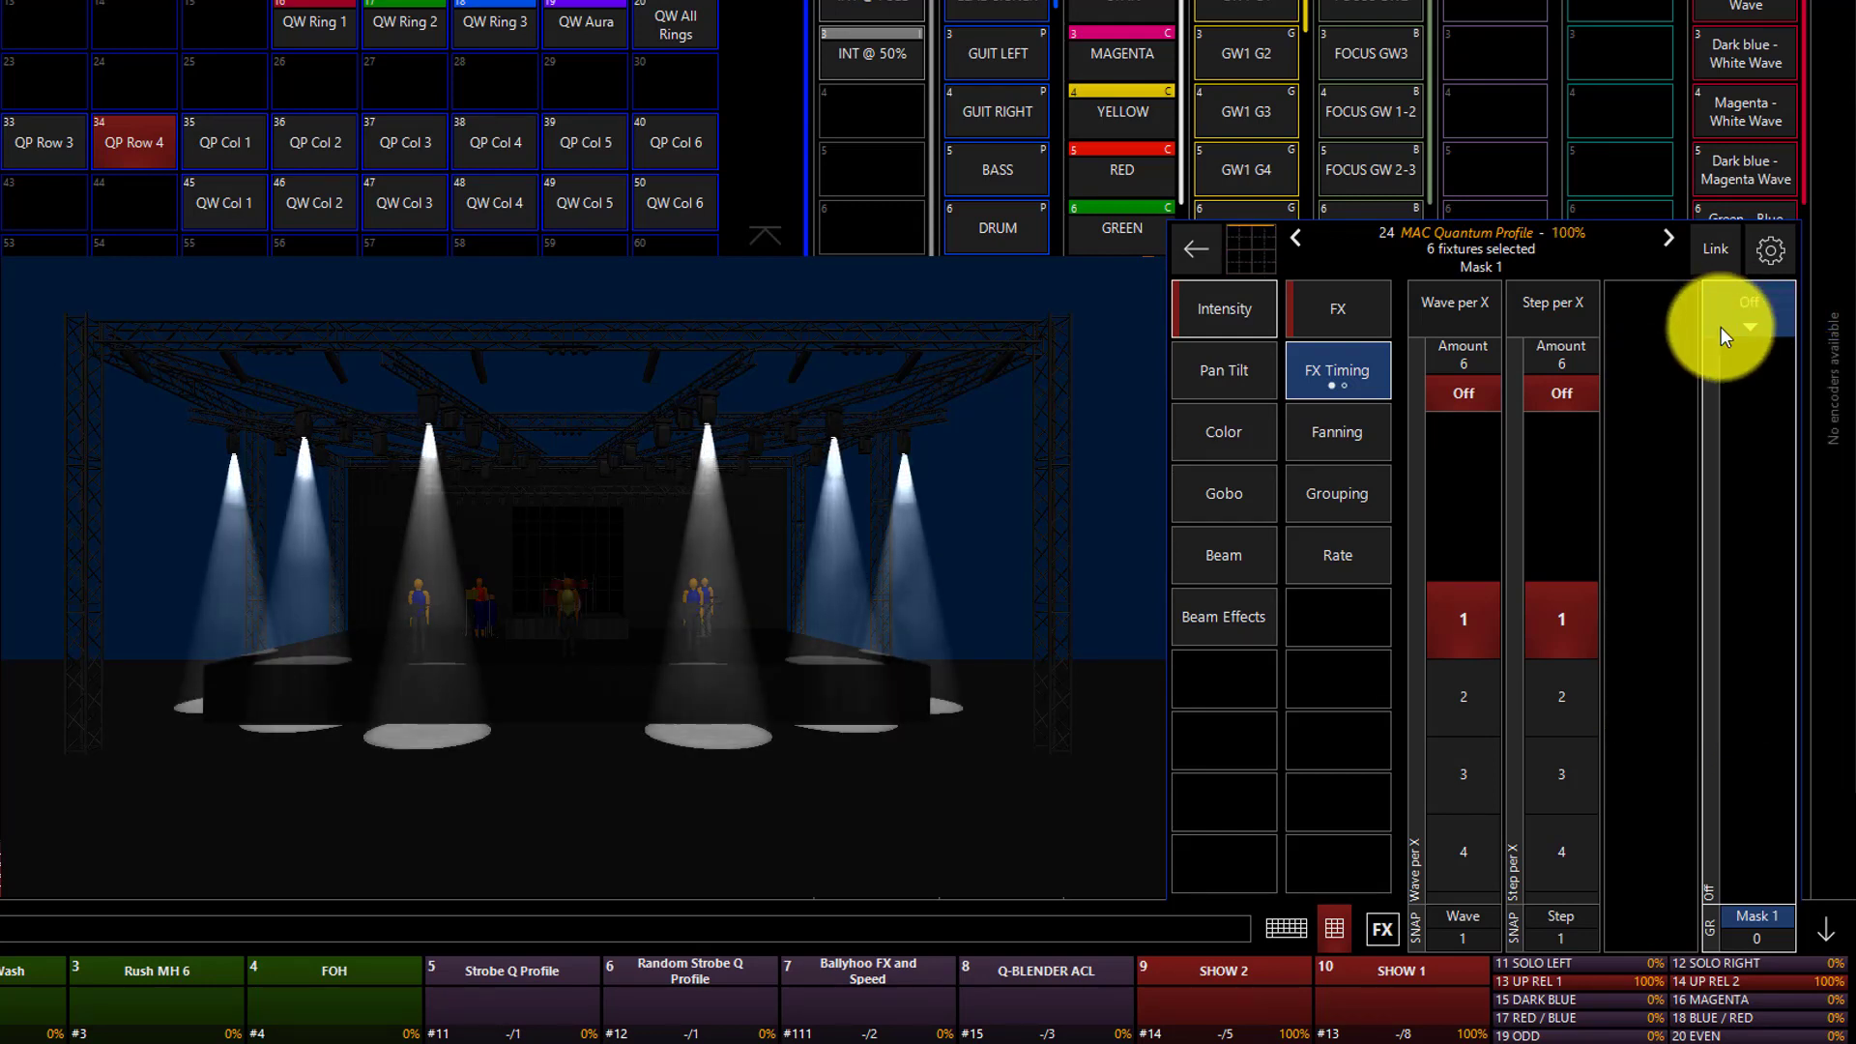
click(1318, 504)
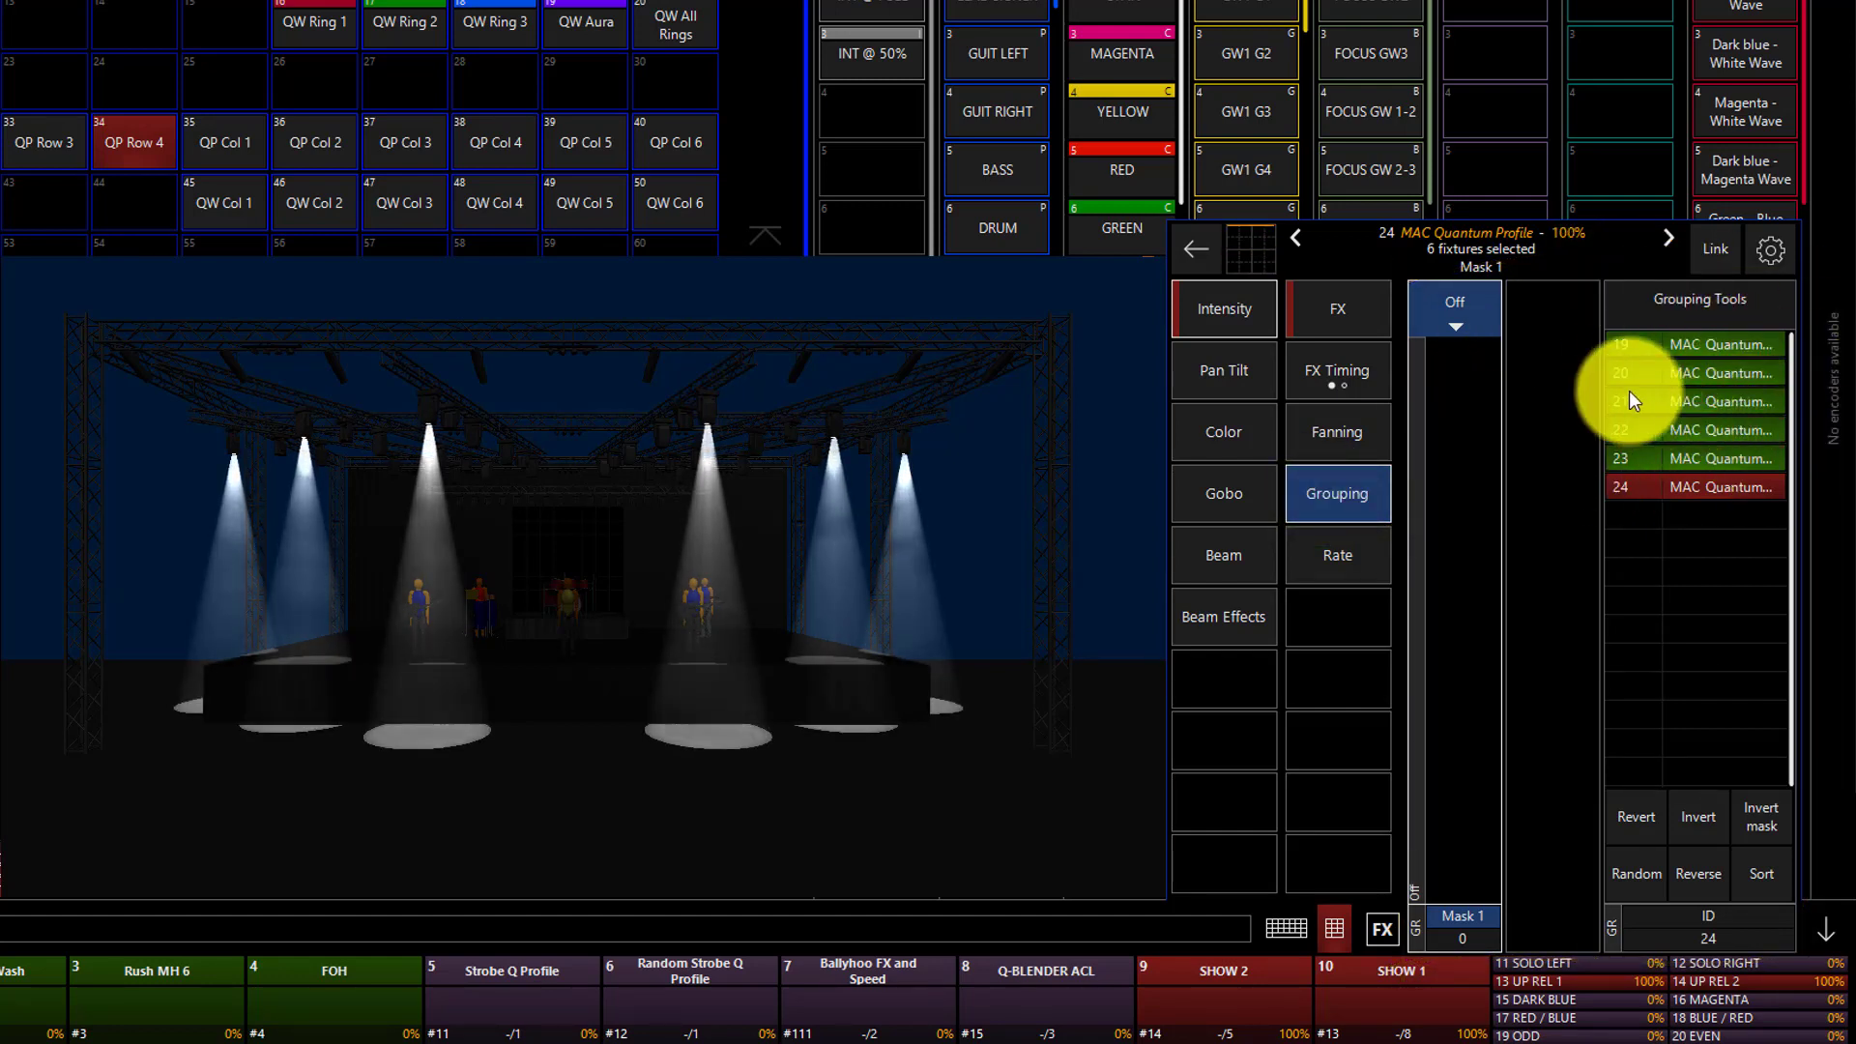
click(1492, 327)
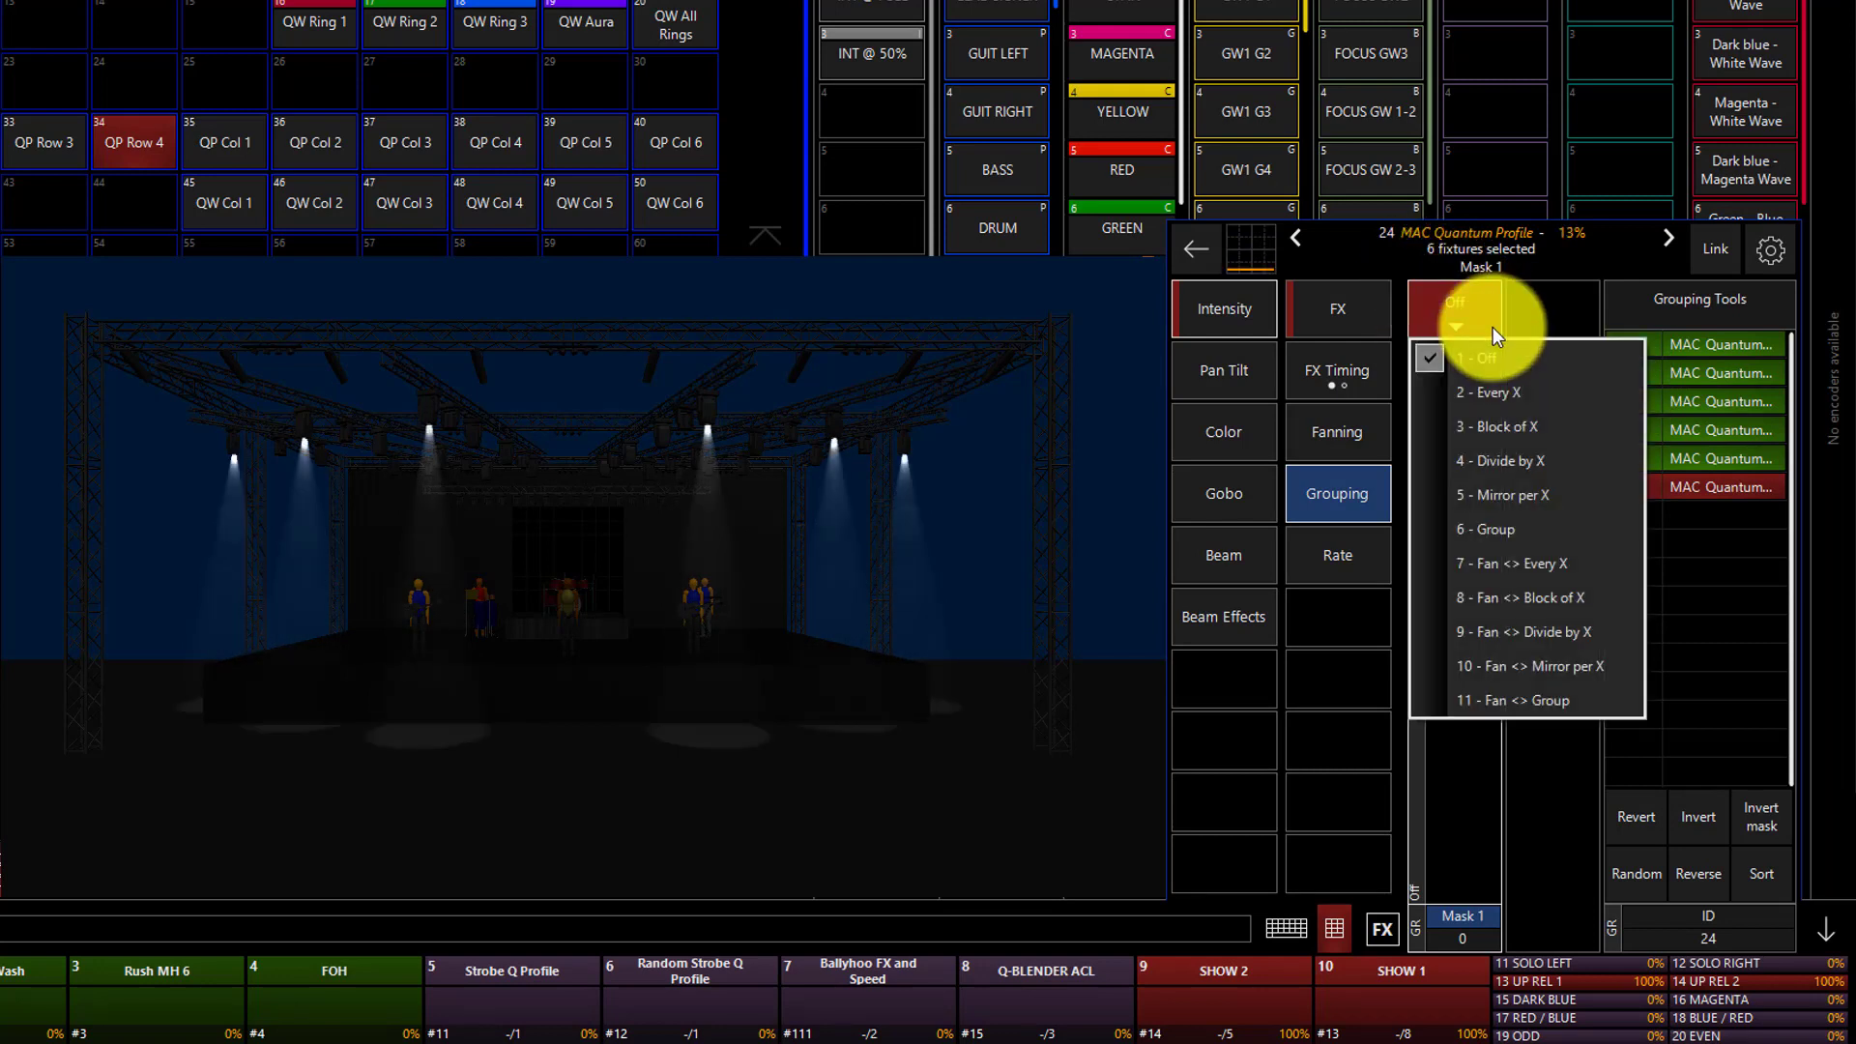
click(1497, 666)
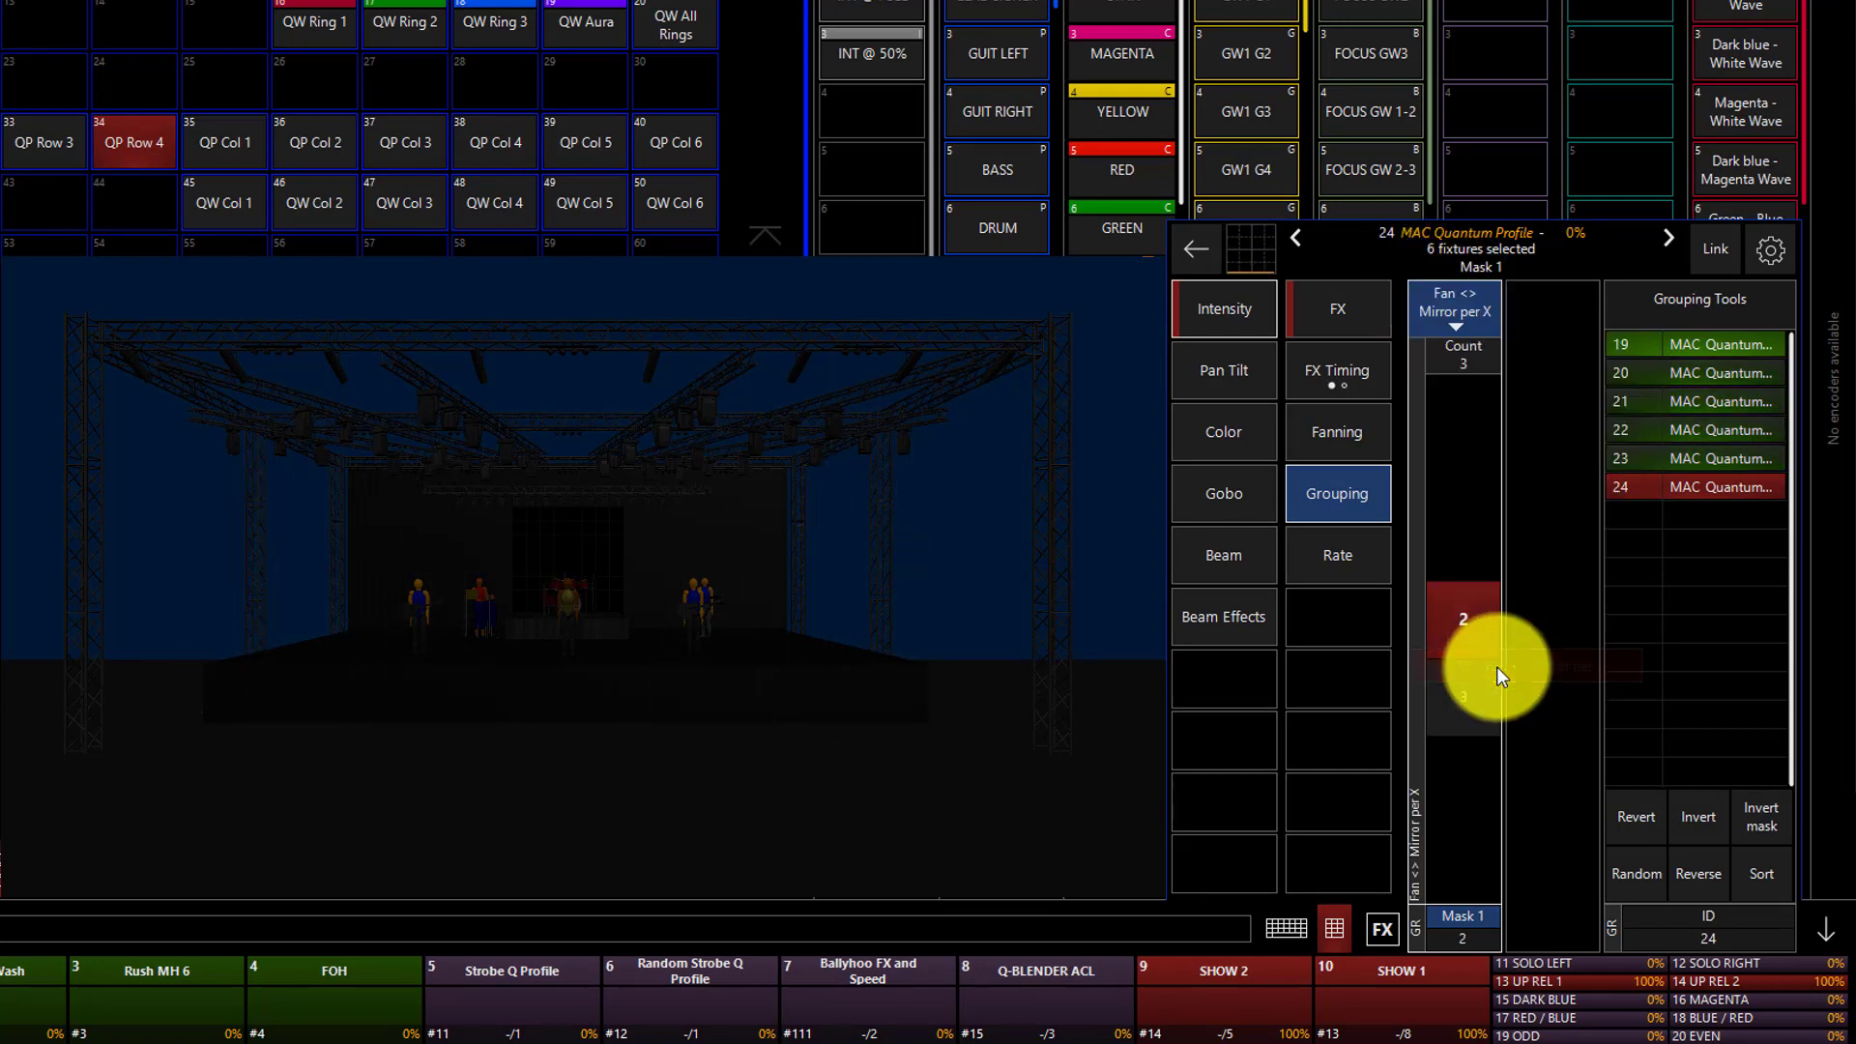
click(1473, 611)
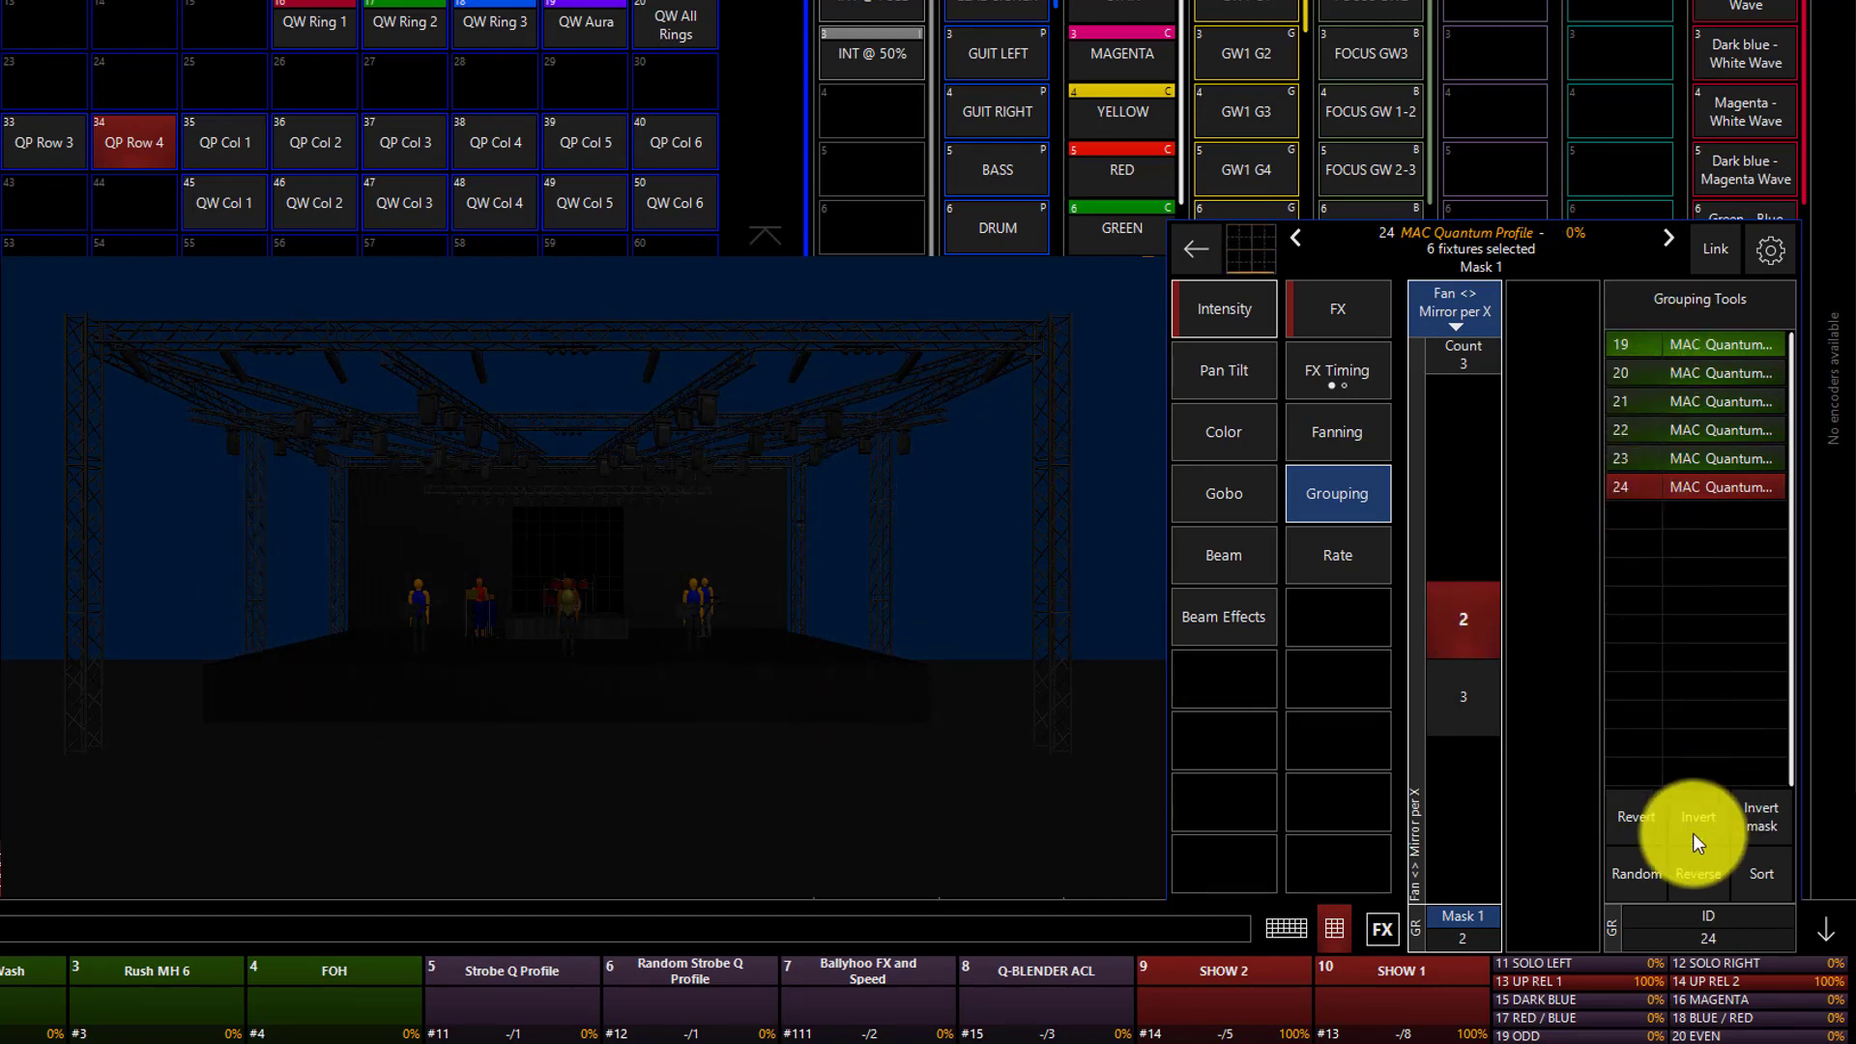
Set the intensity effect's Wave per X timing to 3 with the mirrored grouping.
click(1367, 390)
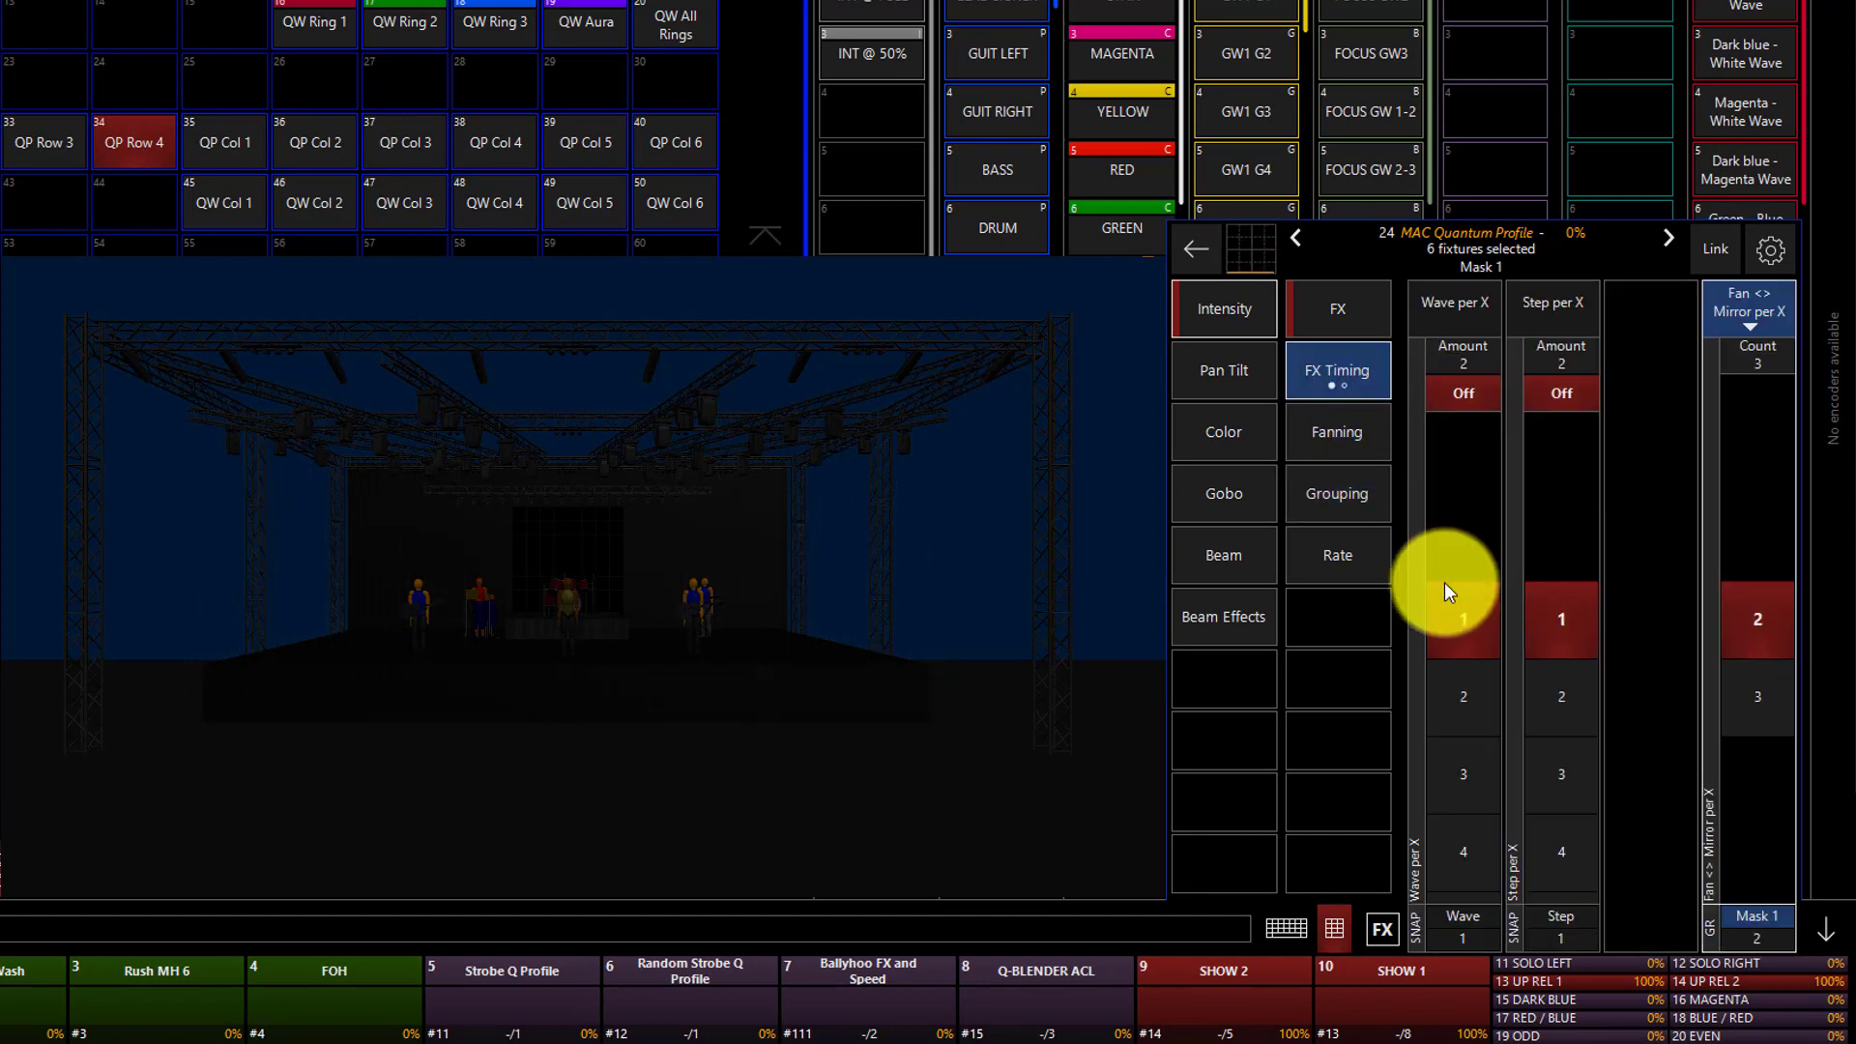
click(1469, 695)
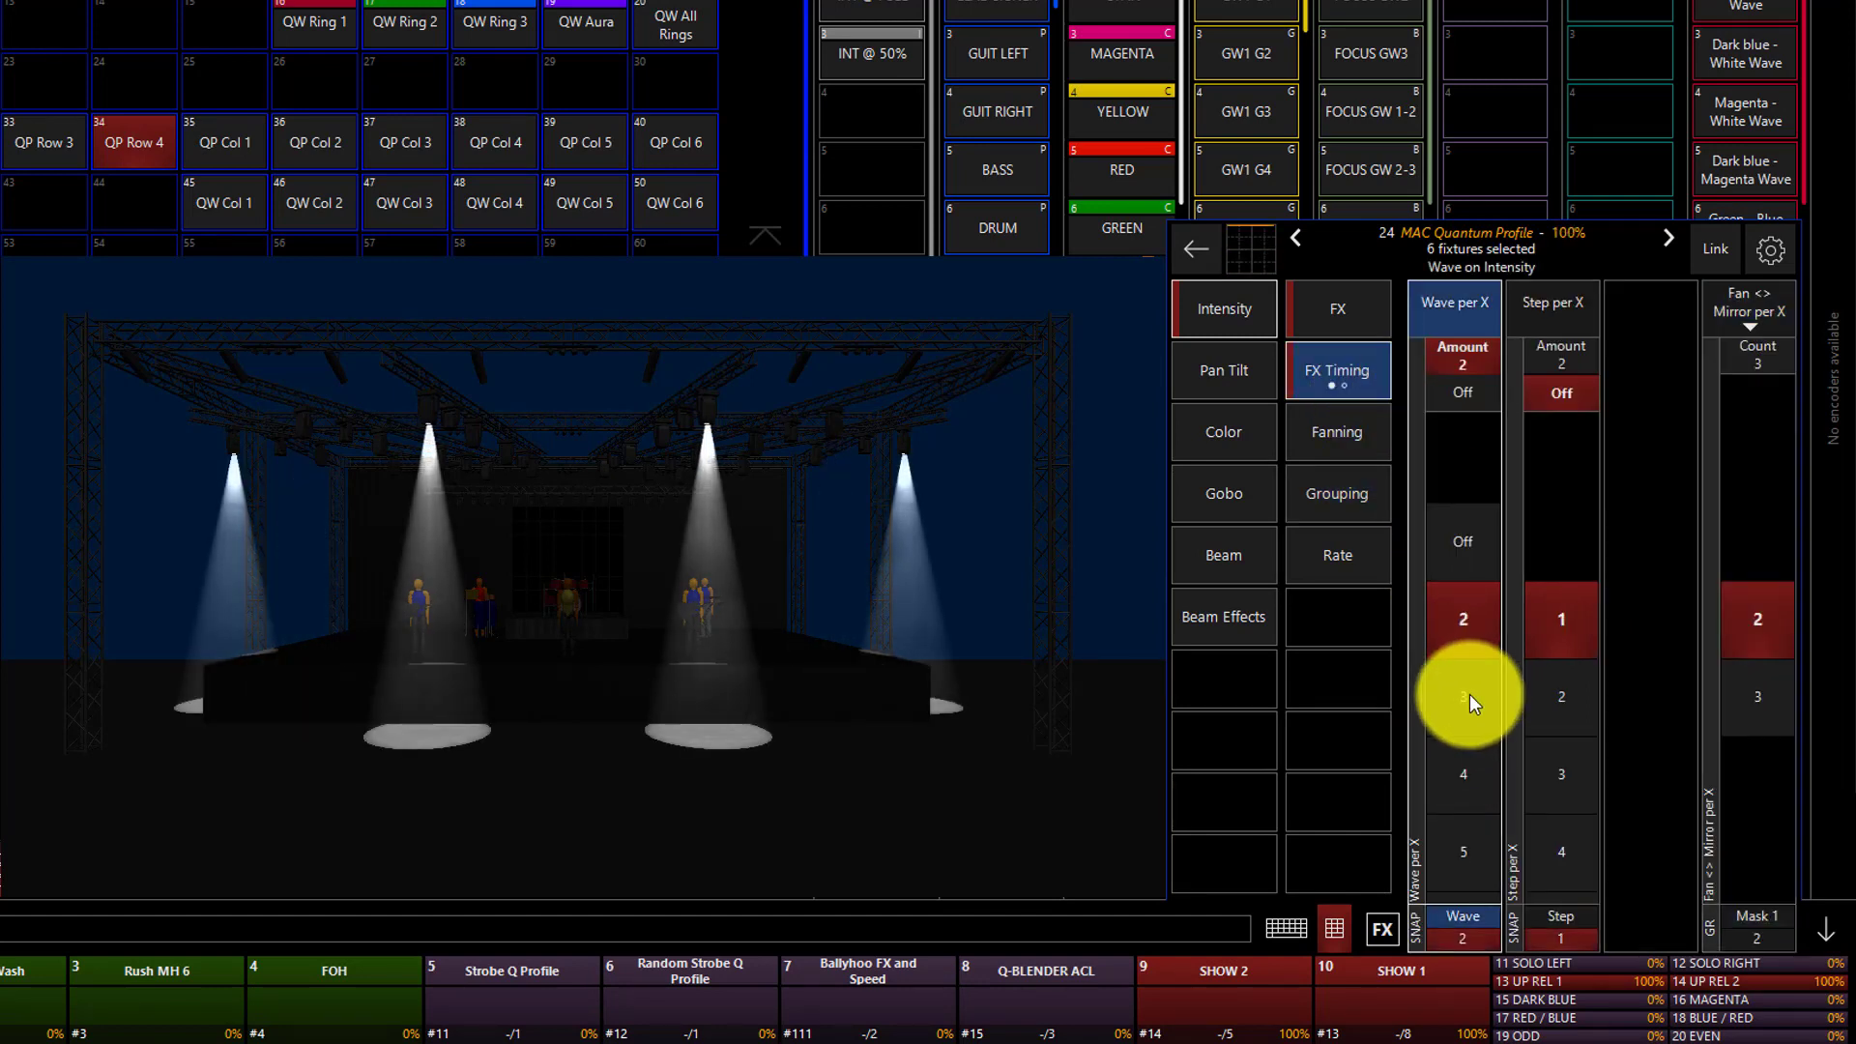
click(1465, 695)
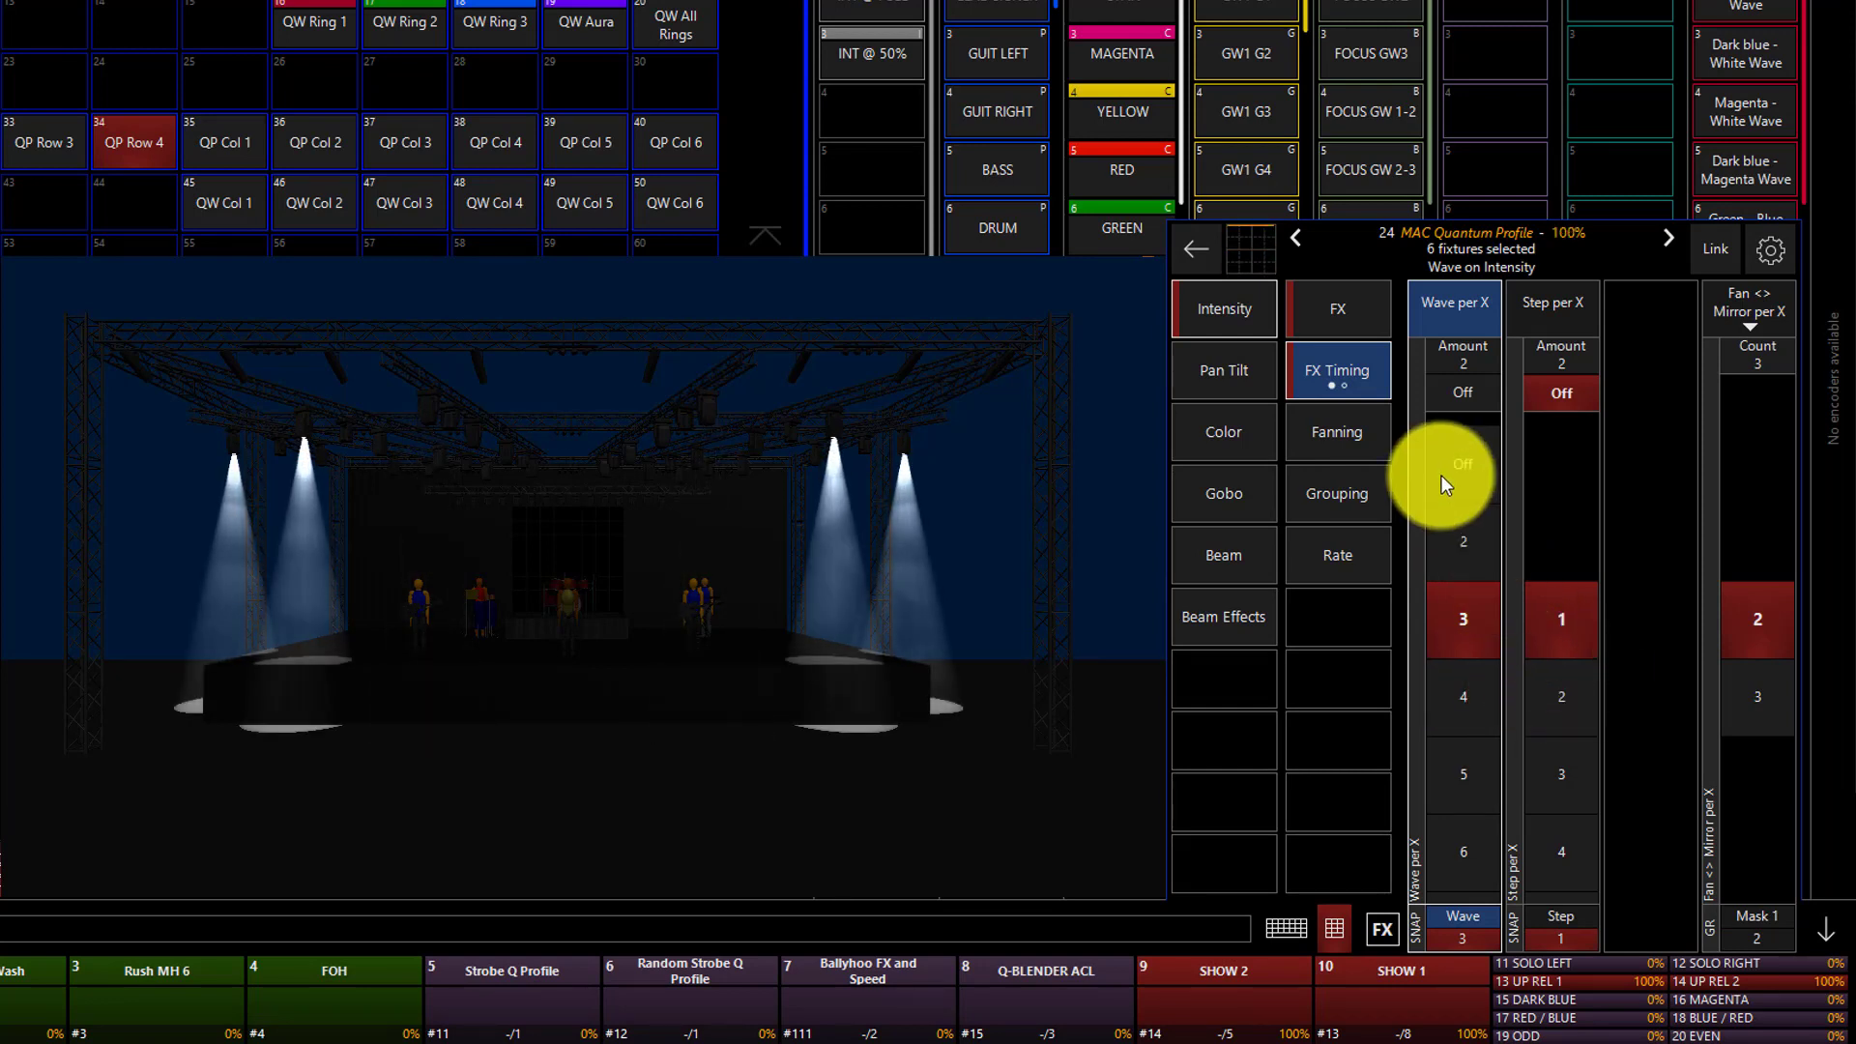
click(1344, 481)
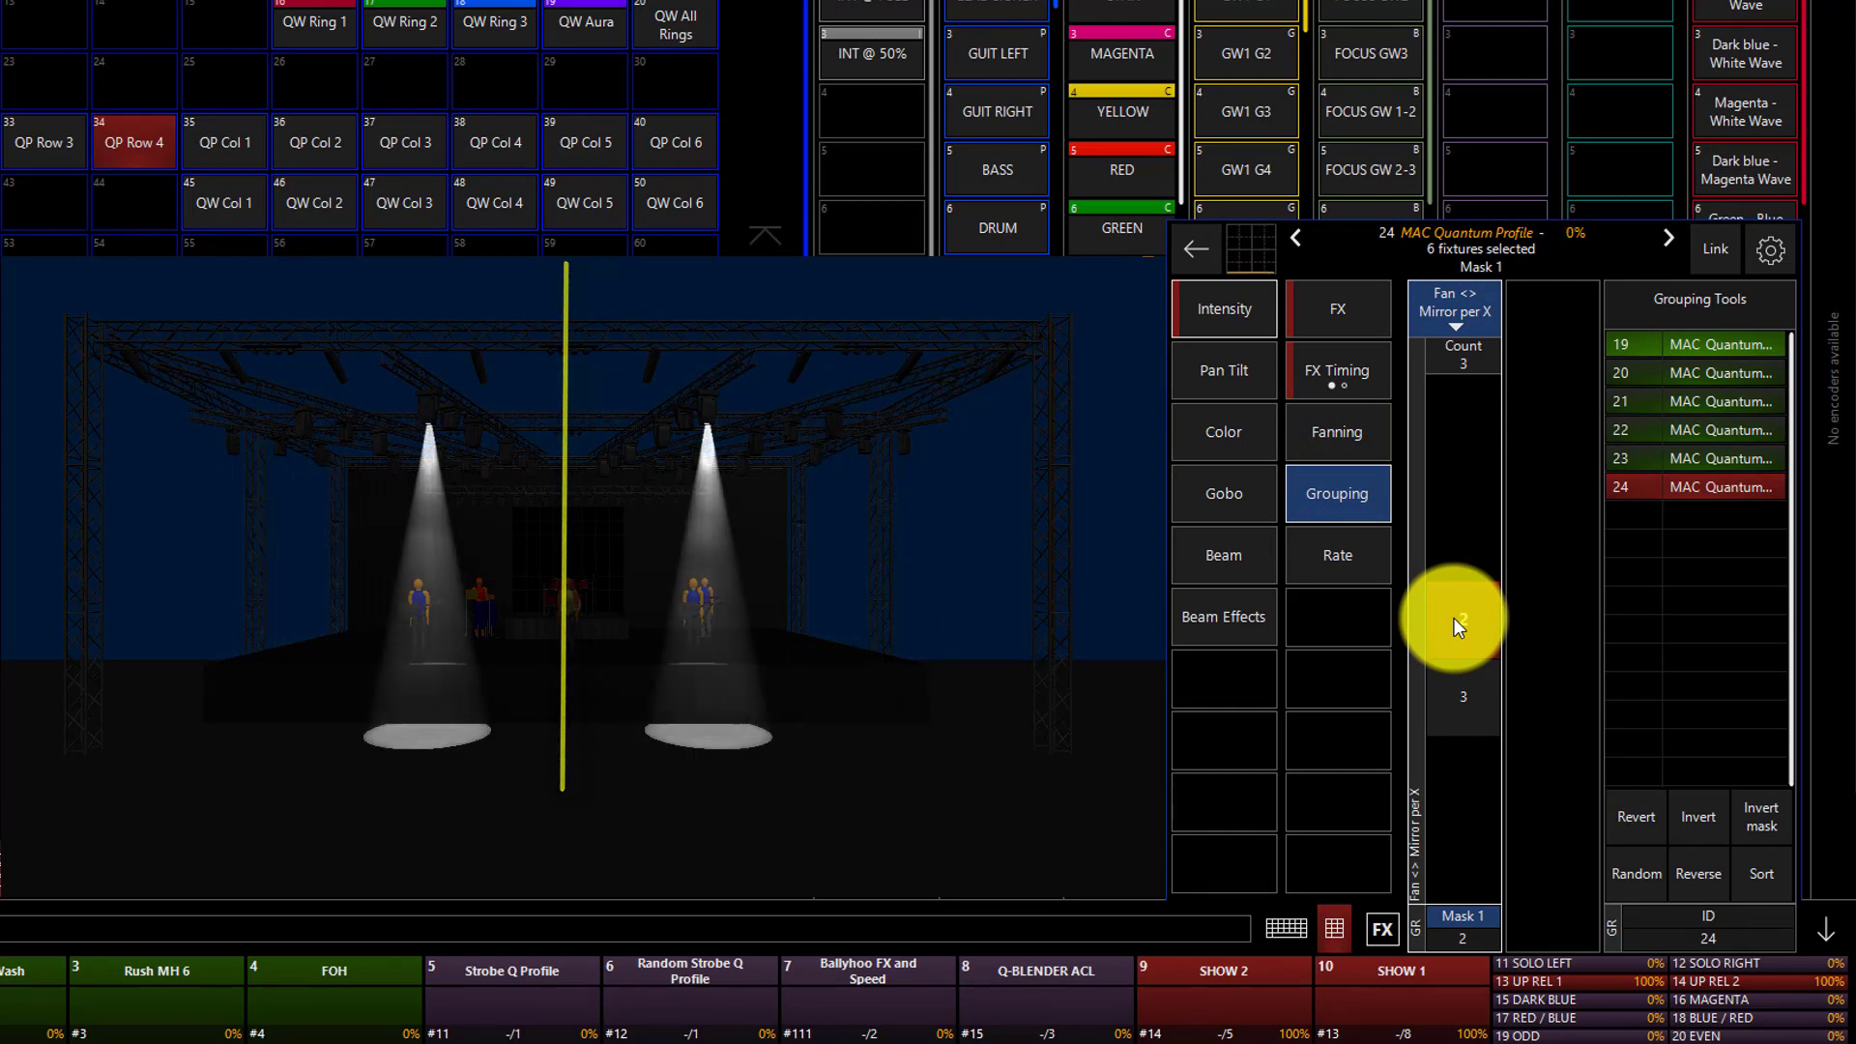
click(1380, 383)
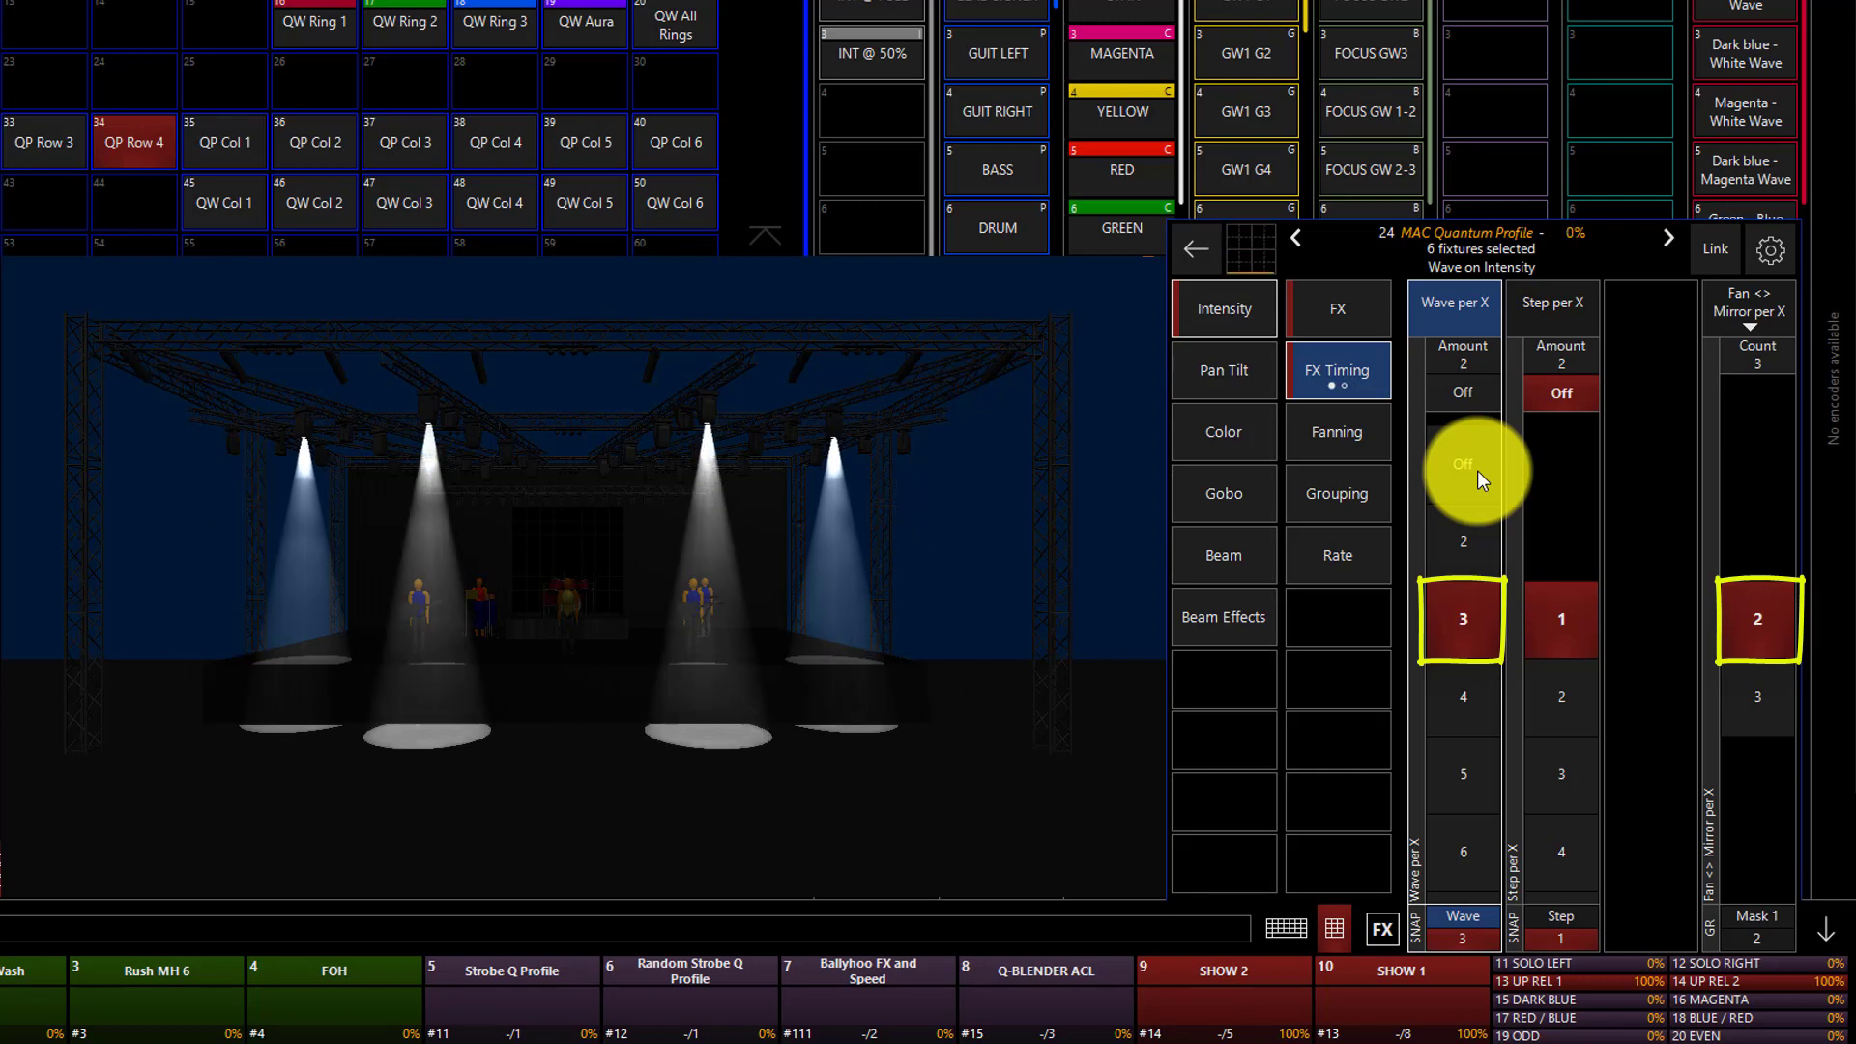
Turn off Wave per X for the intensity effect and change Mask 1 to Fan <> Block of X with a value of 2.
click(1461, 388)
click(1348, 497)
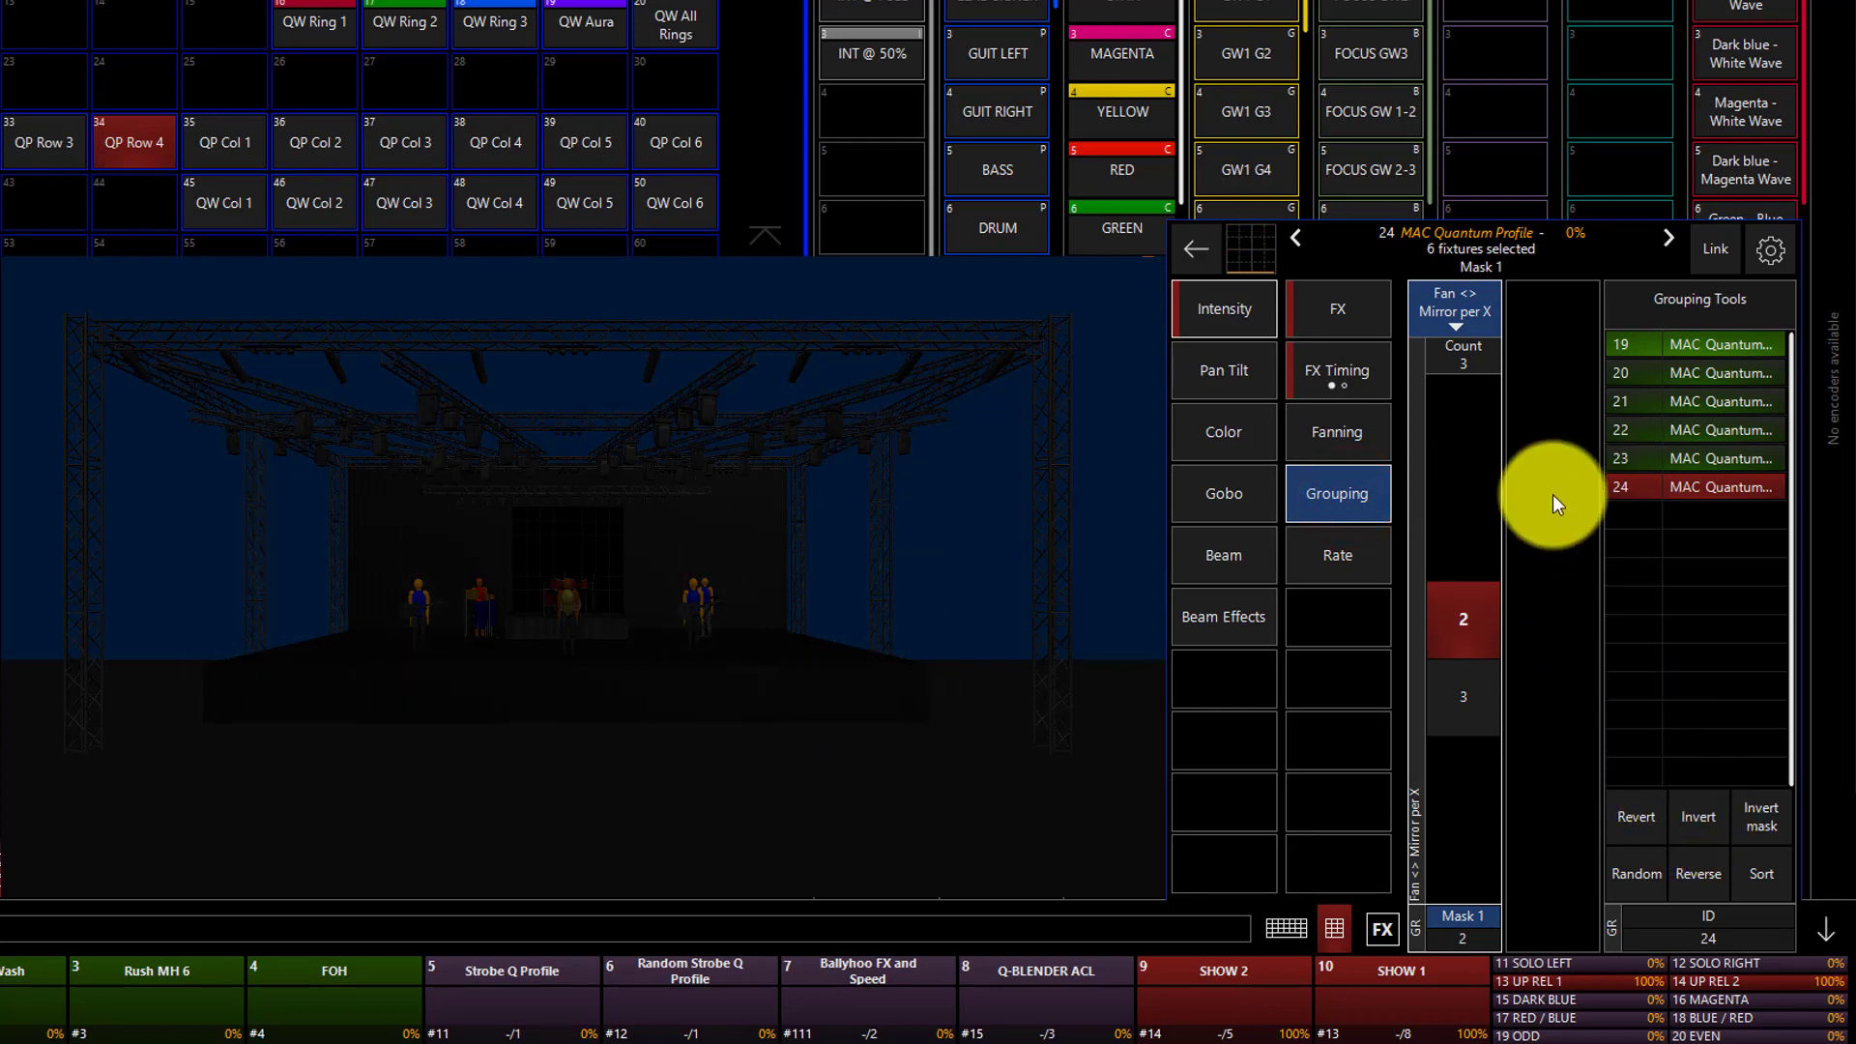
click(1473, 326)
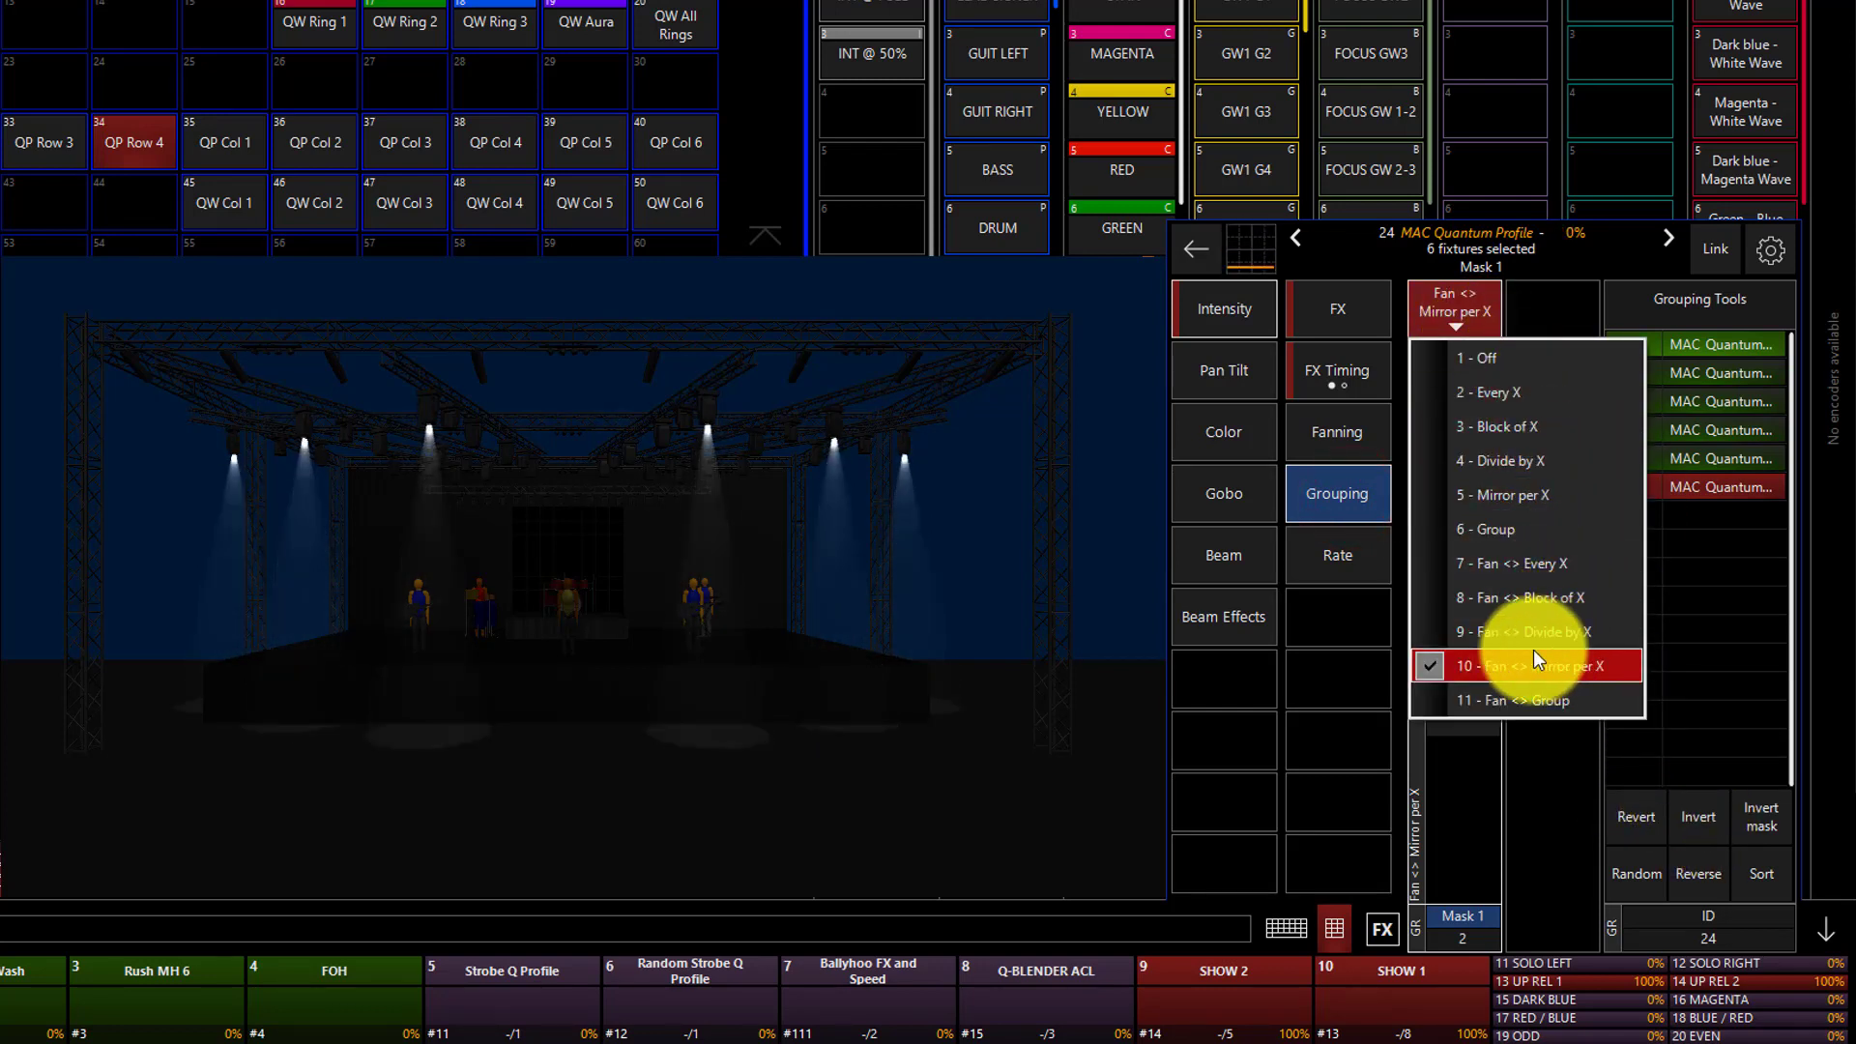
click(1534, 599)
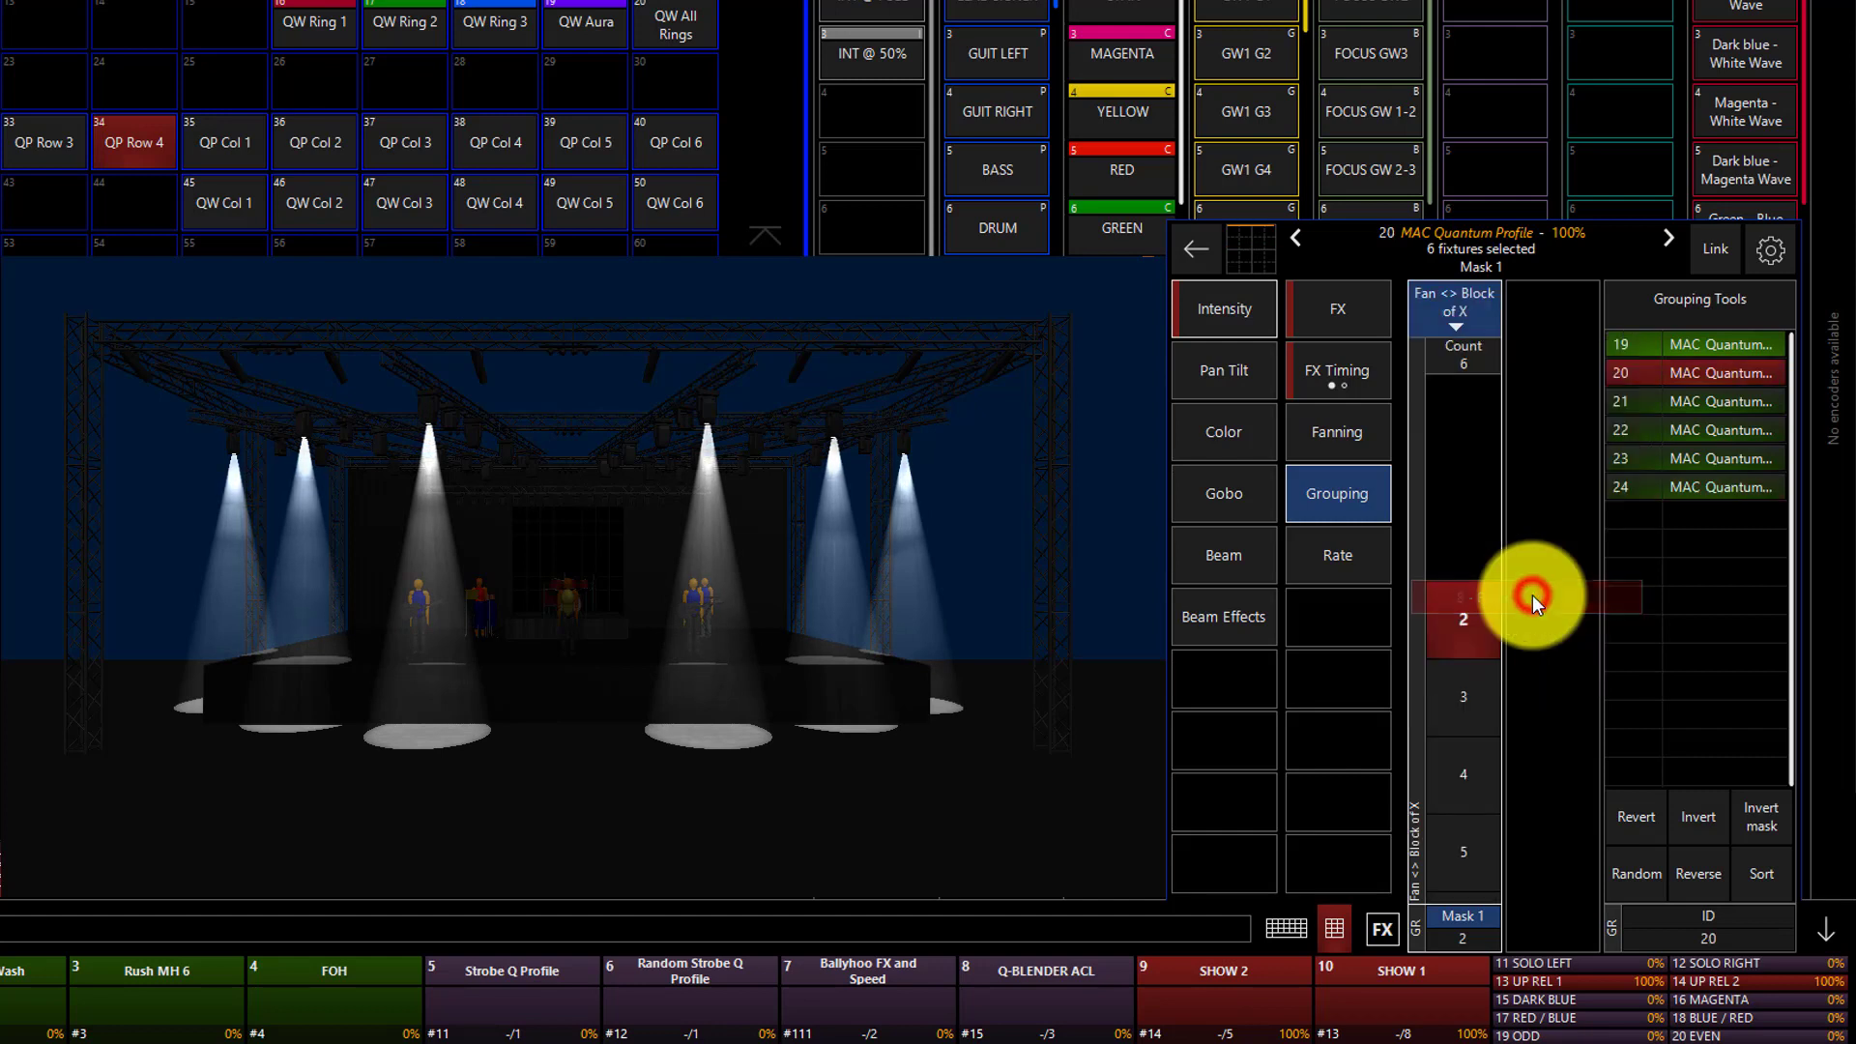
click(1453, 616)
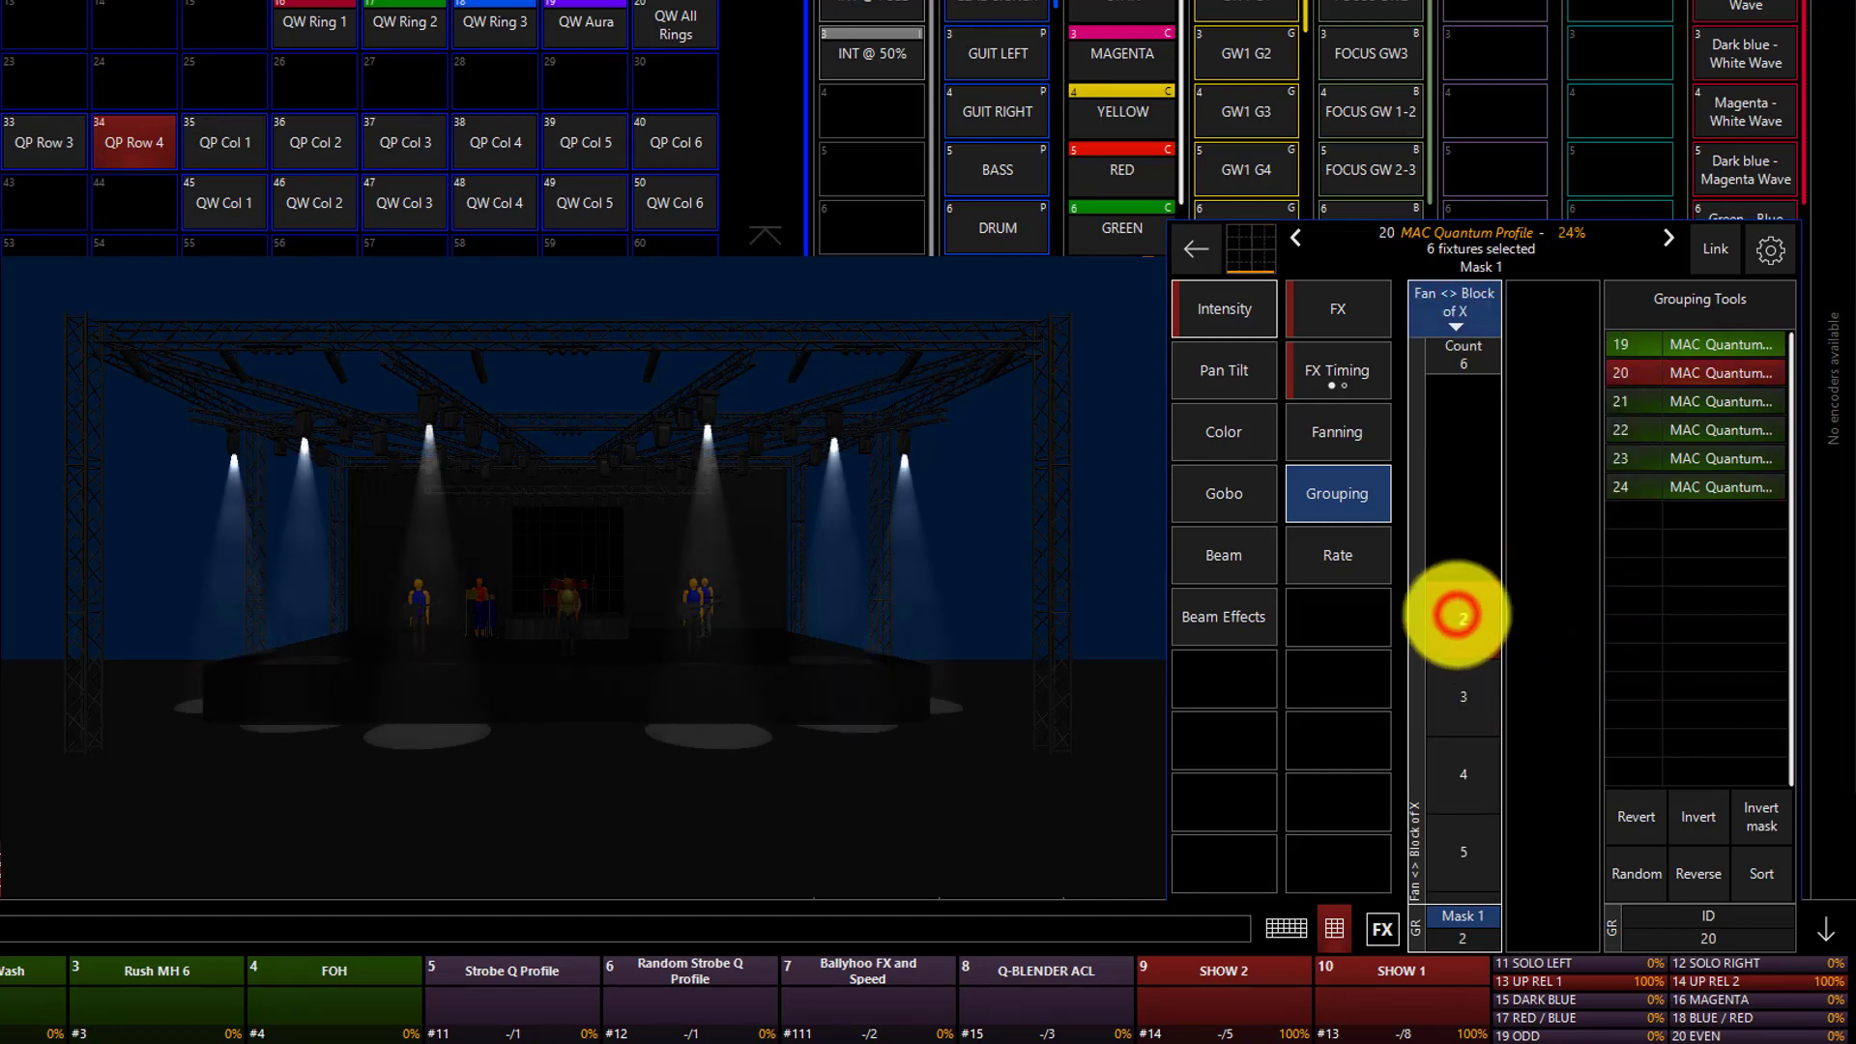
Set the intensity effect's Wave per X timing to 3 with the block grouping.
click(1349, 361)
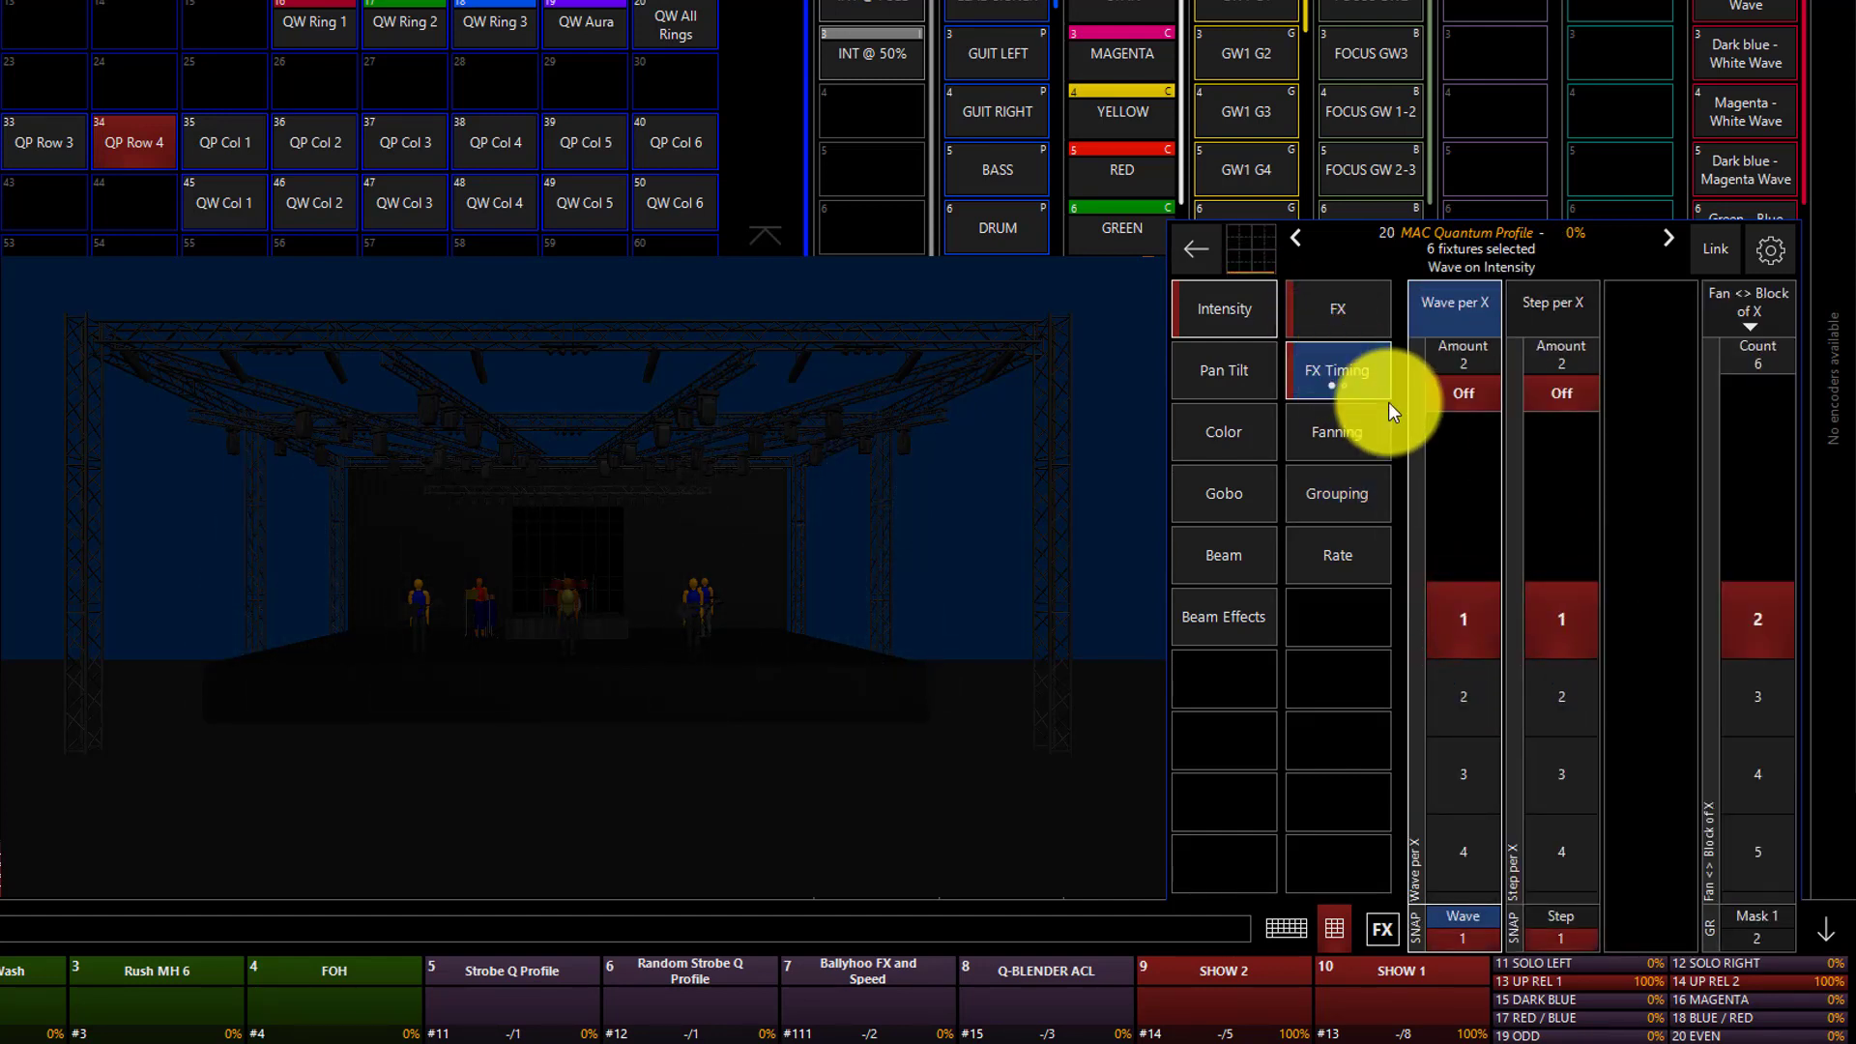
click(1461, 675)
click(1466, 675)
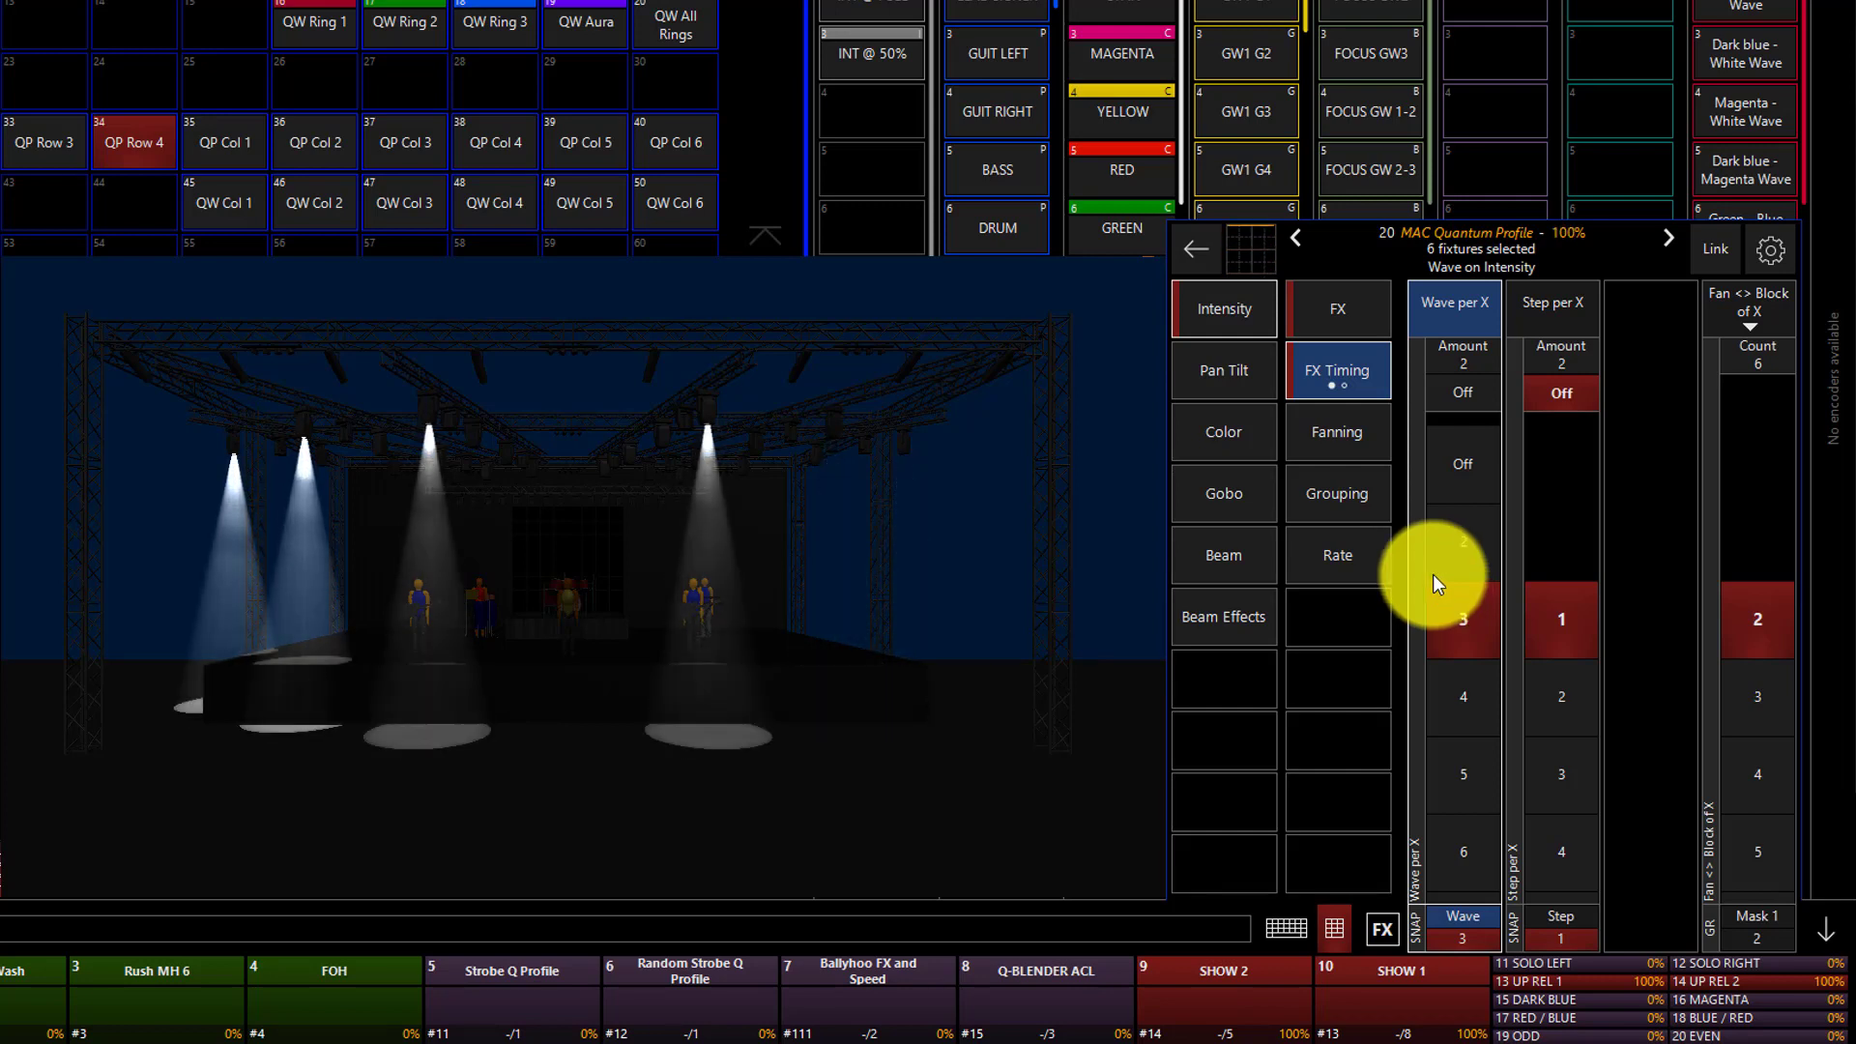
Set the Fan <> Block of X mask to its full count of 6.
click(1344, 511)
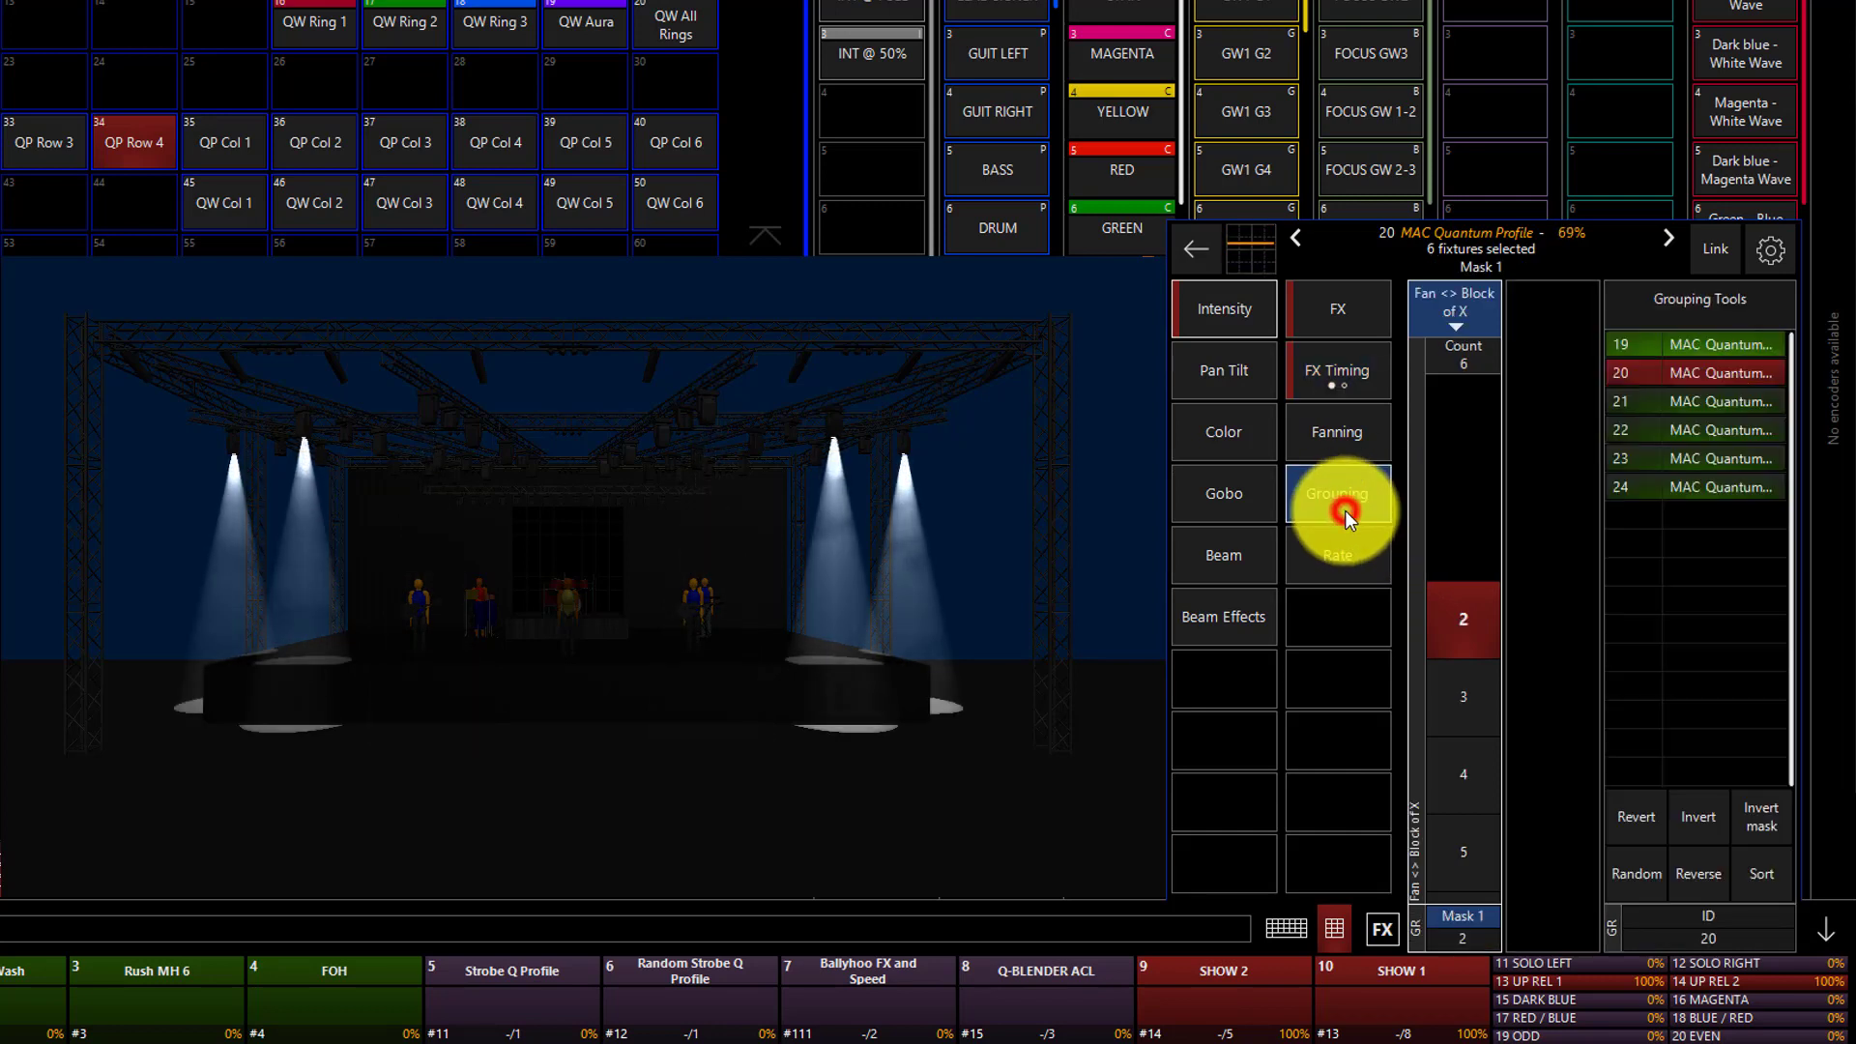
click(1467, 347)
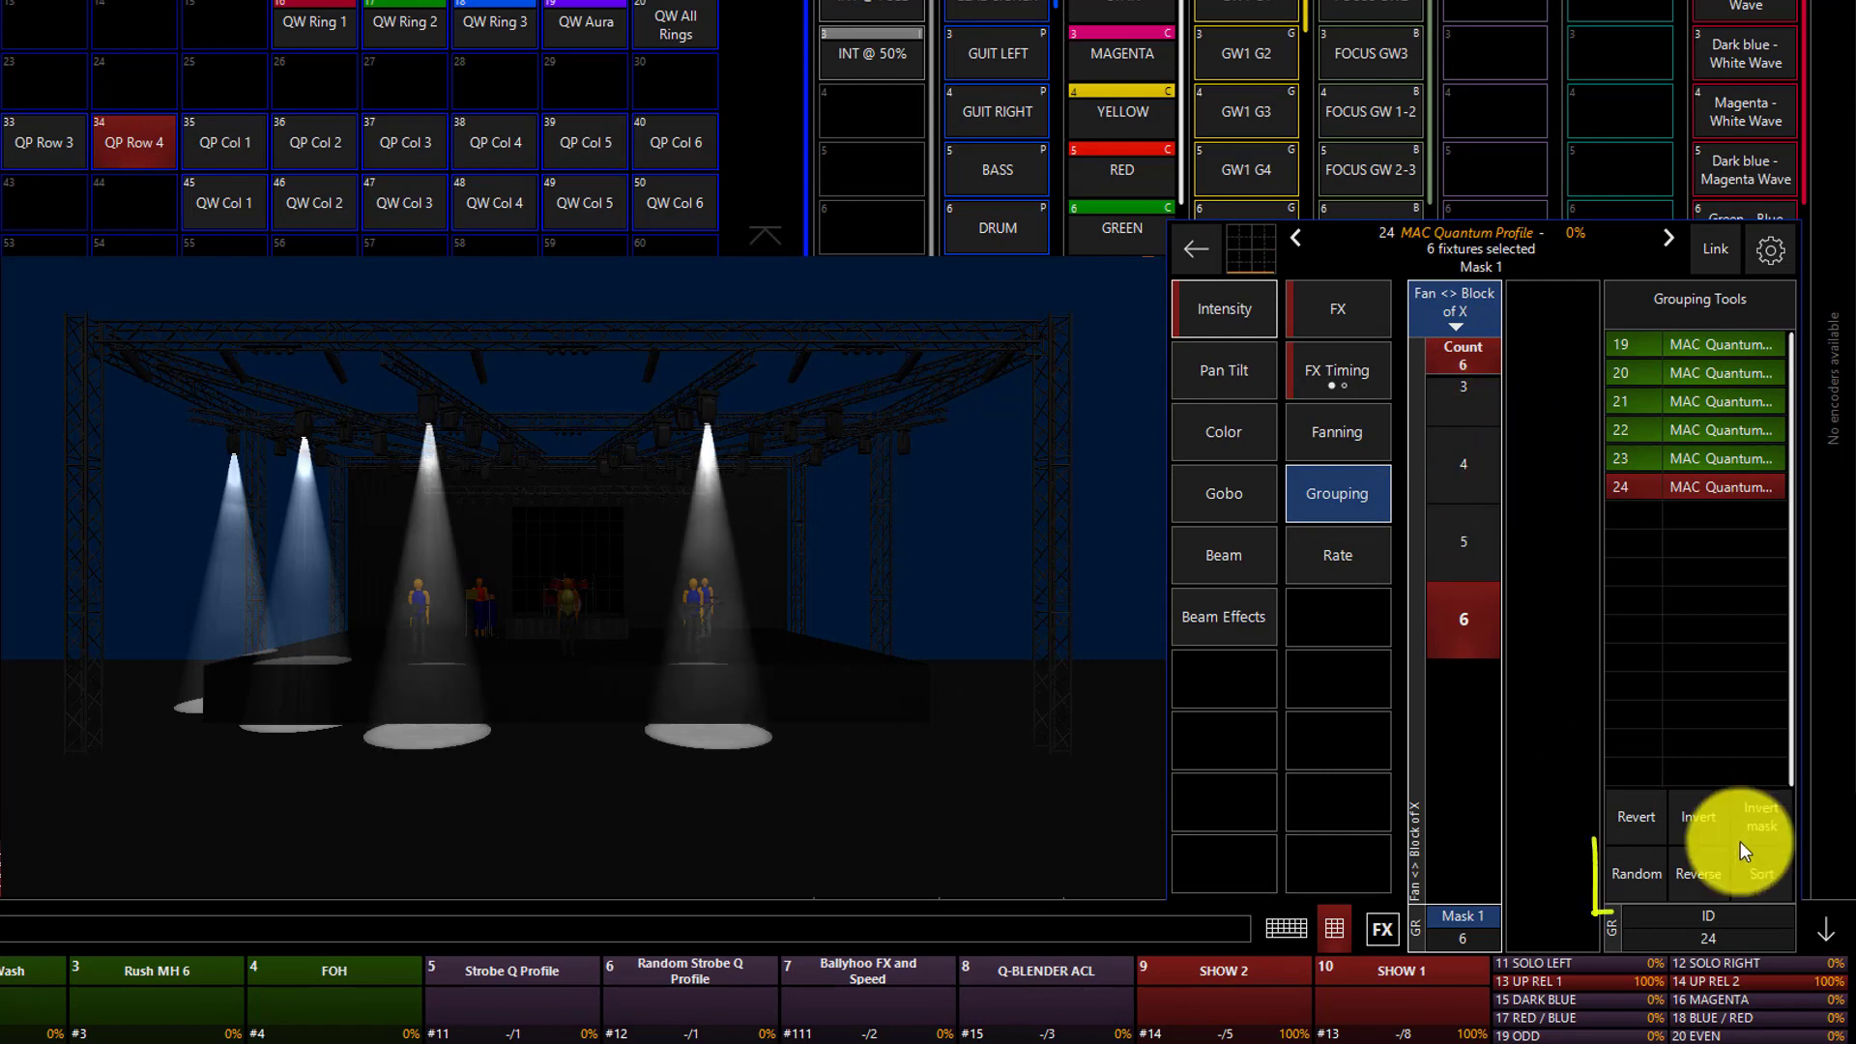
Turn off Mask 1 and randomize the selection order of the six Quantum Profile fixtures.
click(1648, 880)
click(1350, 490)
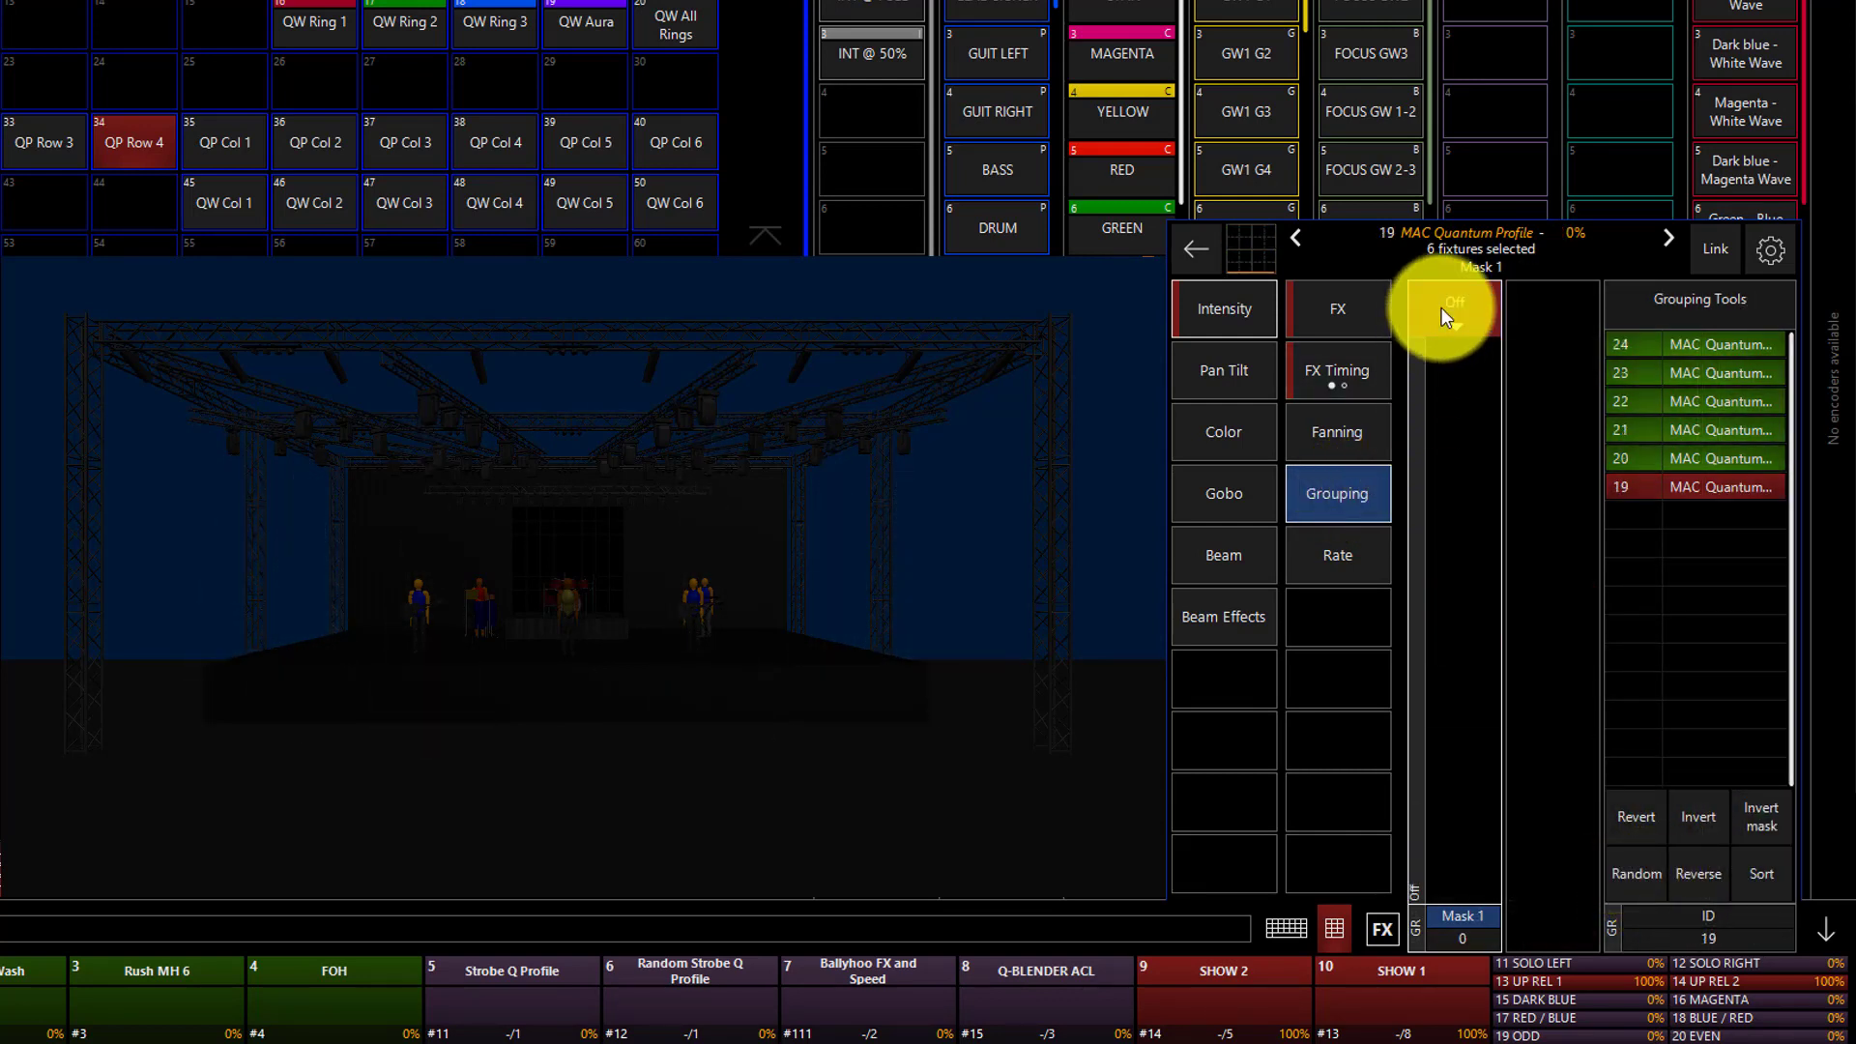
click(1446, 308)
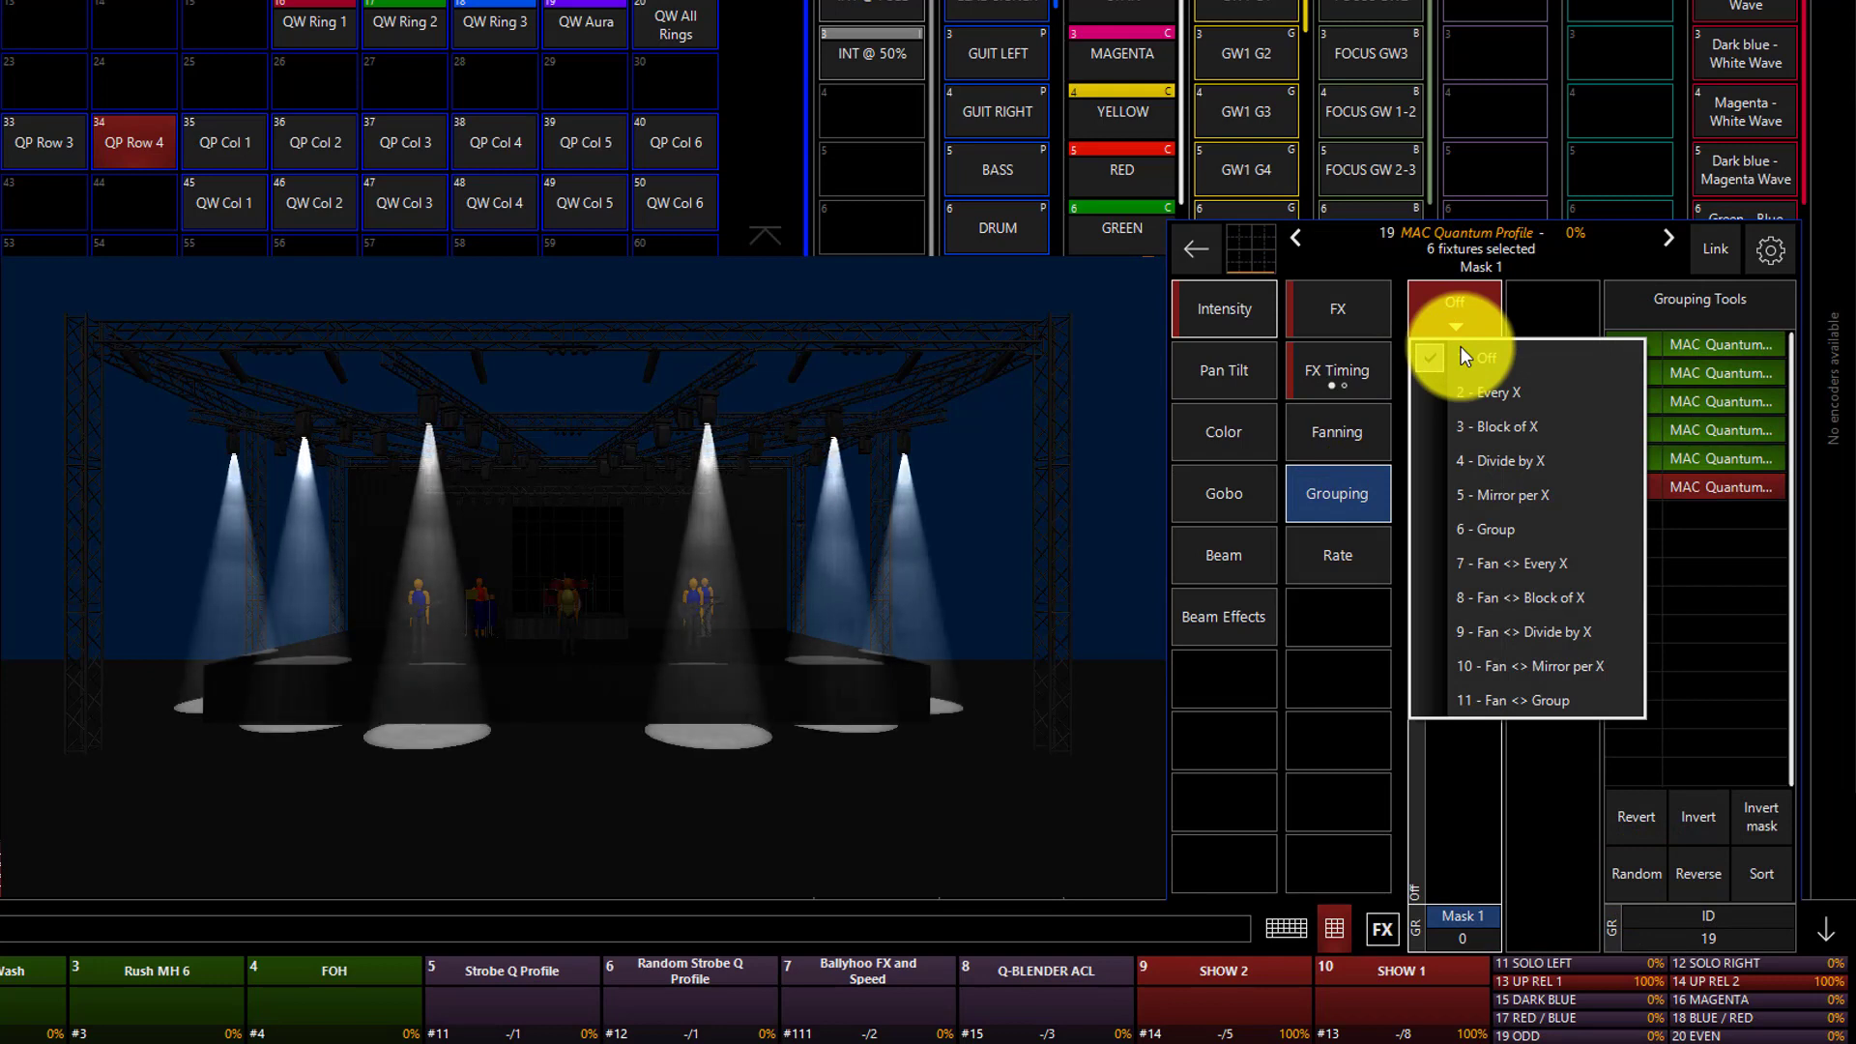
click(1462, 355)
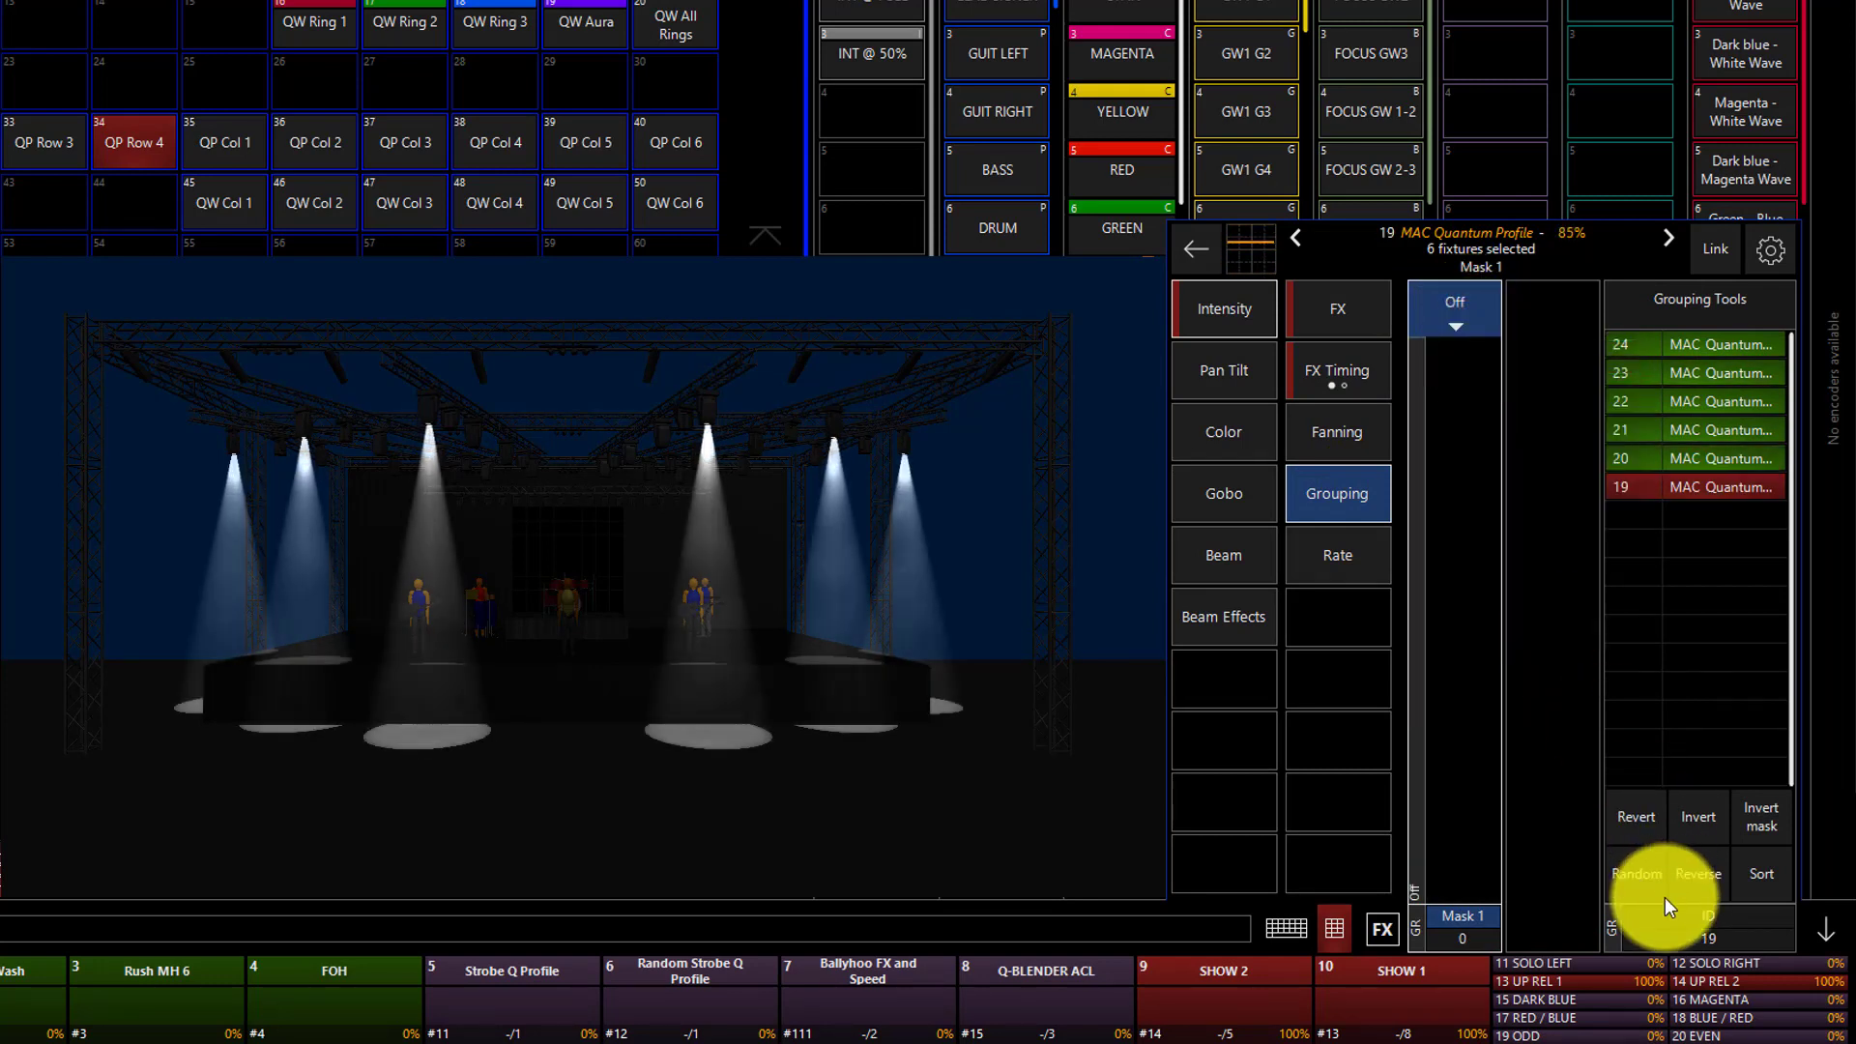
click(1641, 858)
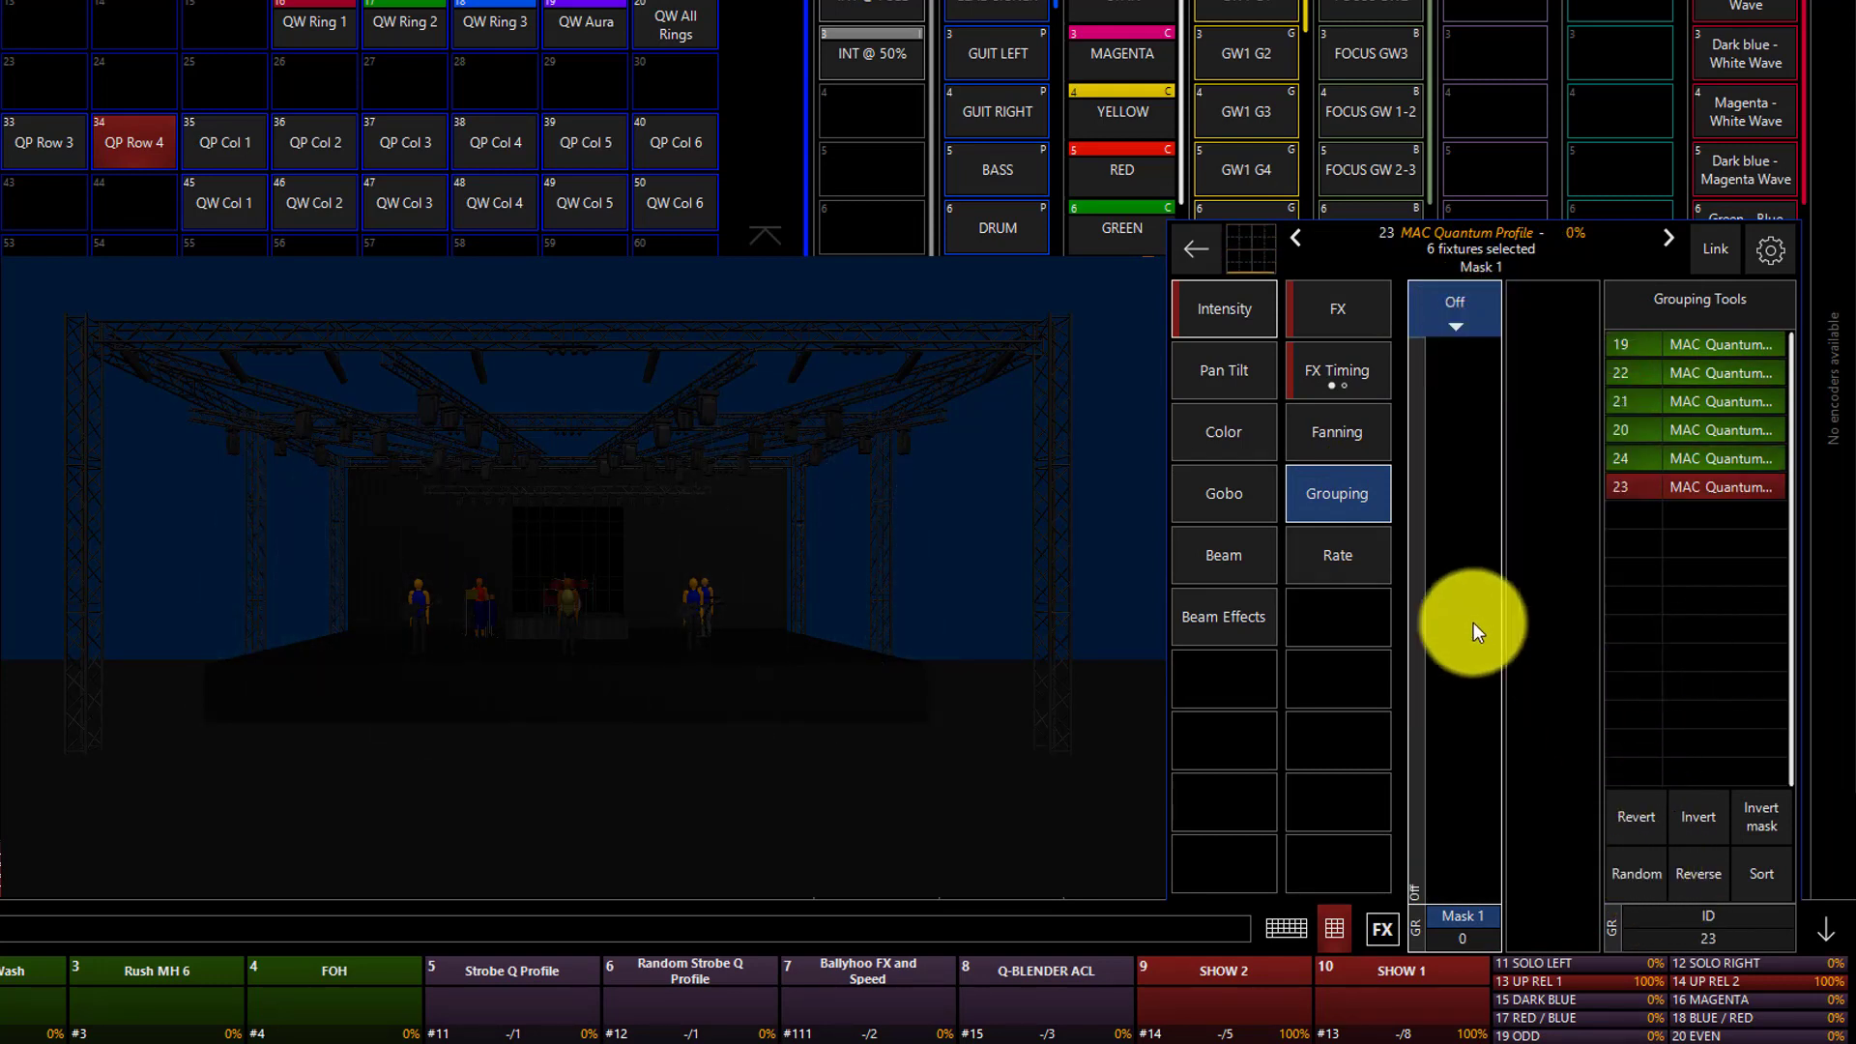
Try Wave per X values of 5 and 3 on the randomized fixtures' intensity effect and set it to 6.
click(1313, 362)
scroll(1467, 704, down, 3)
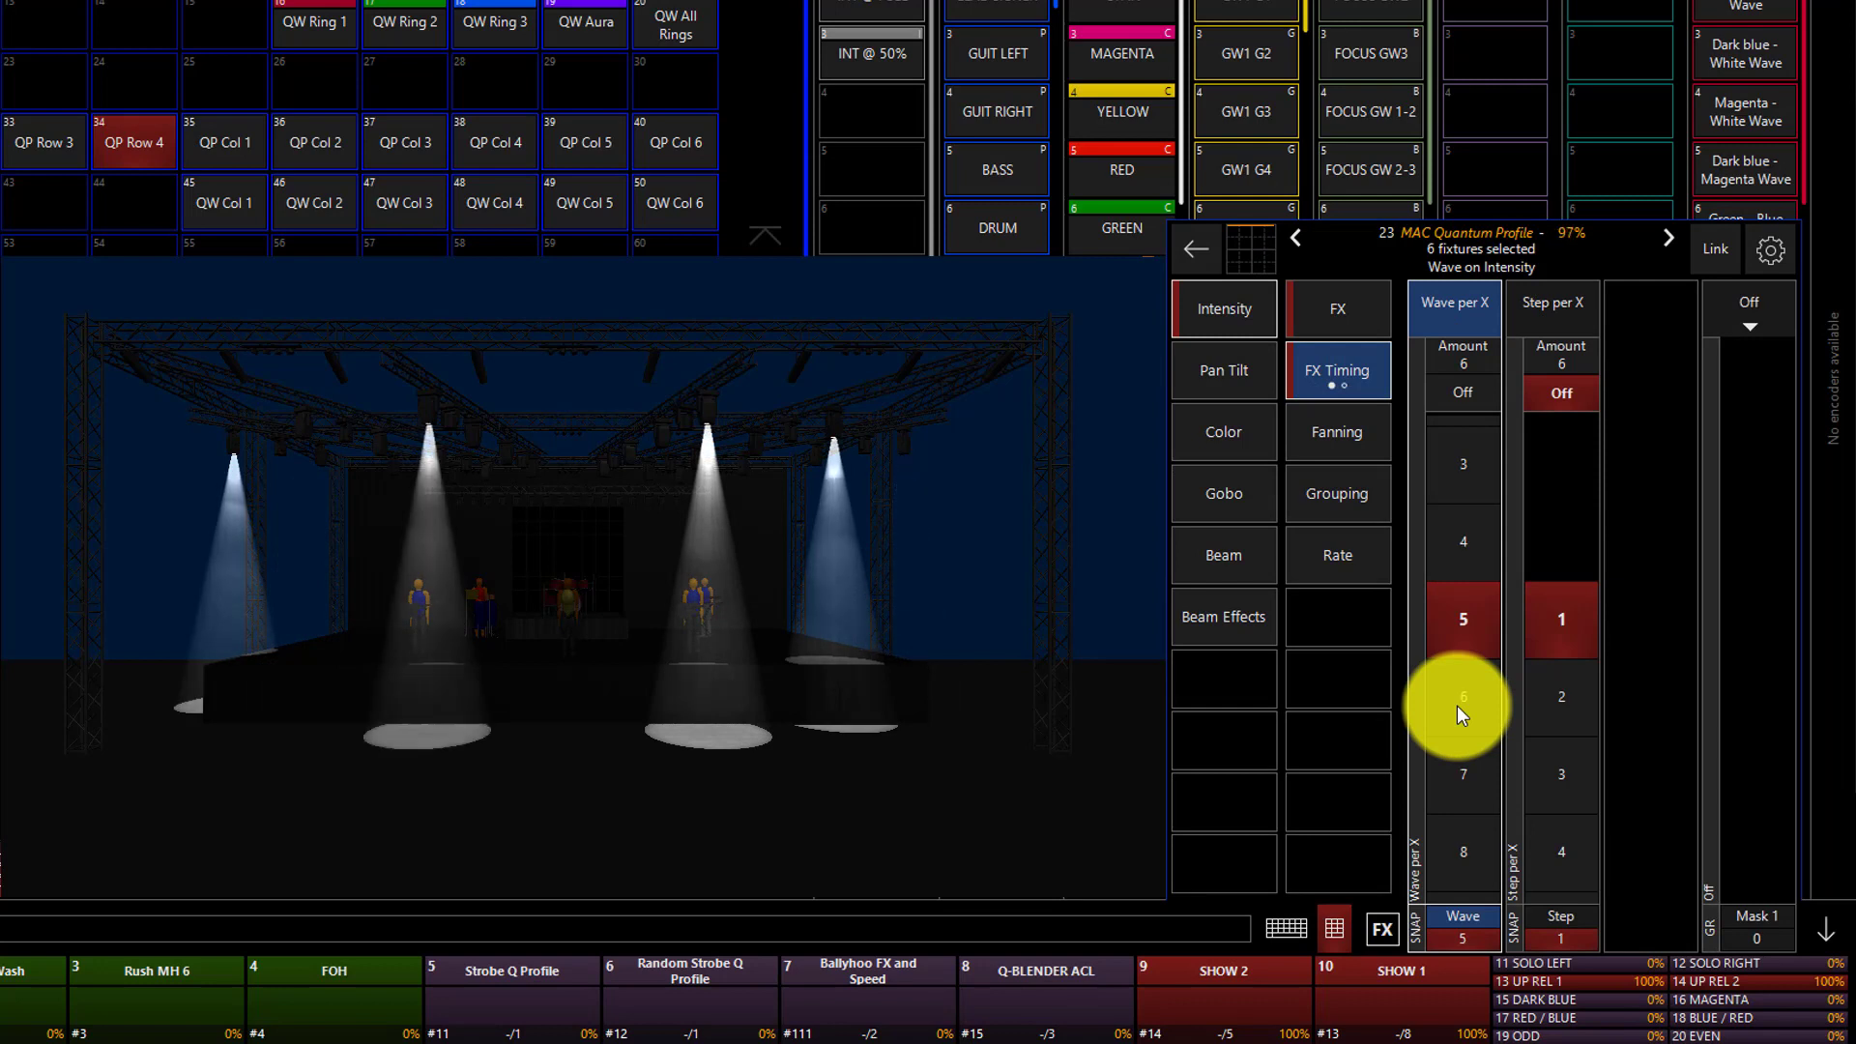
click(1451, 559)
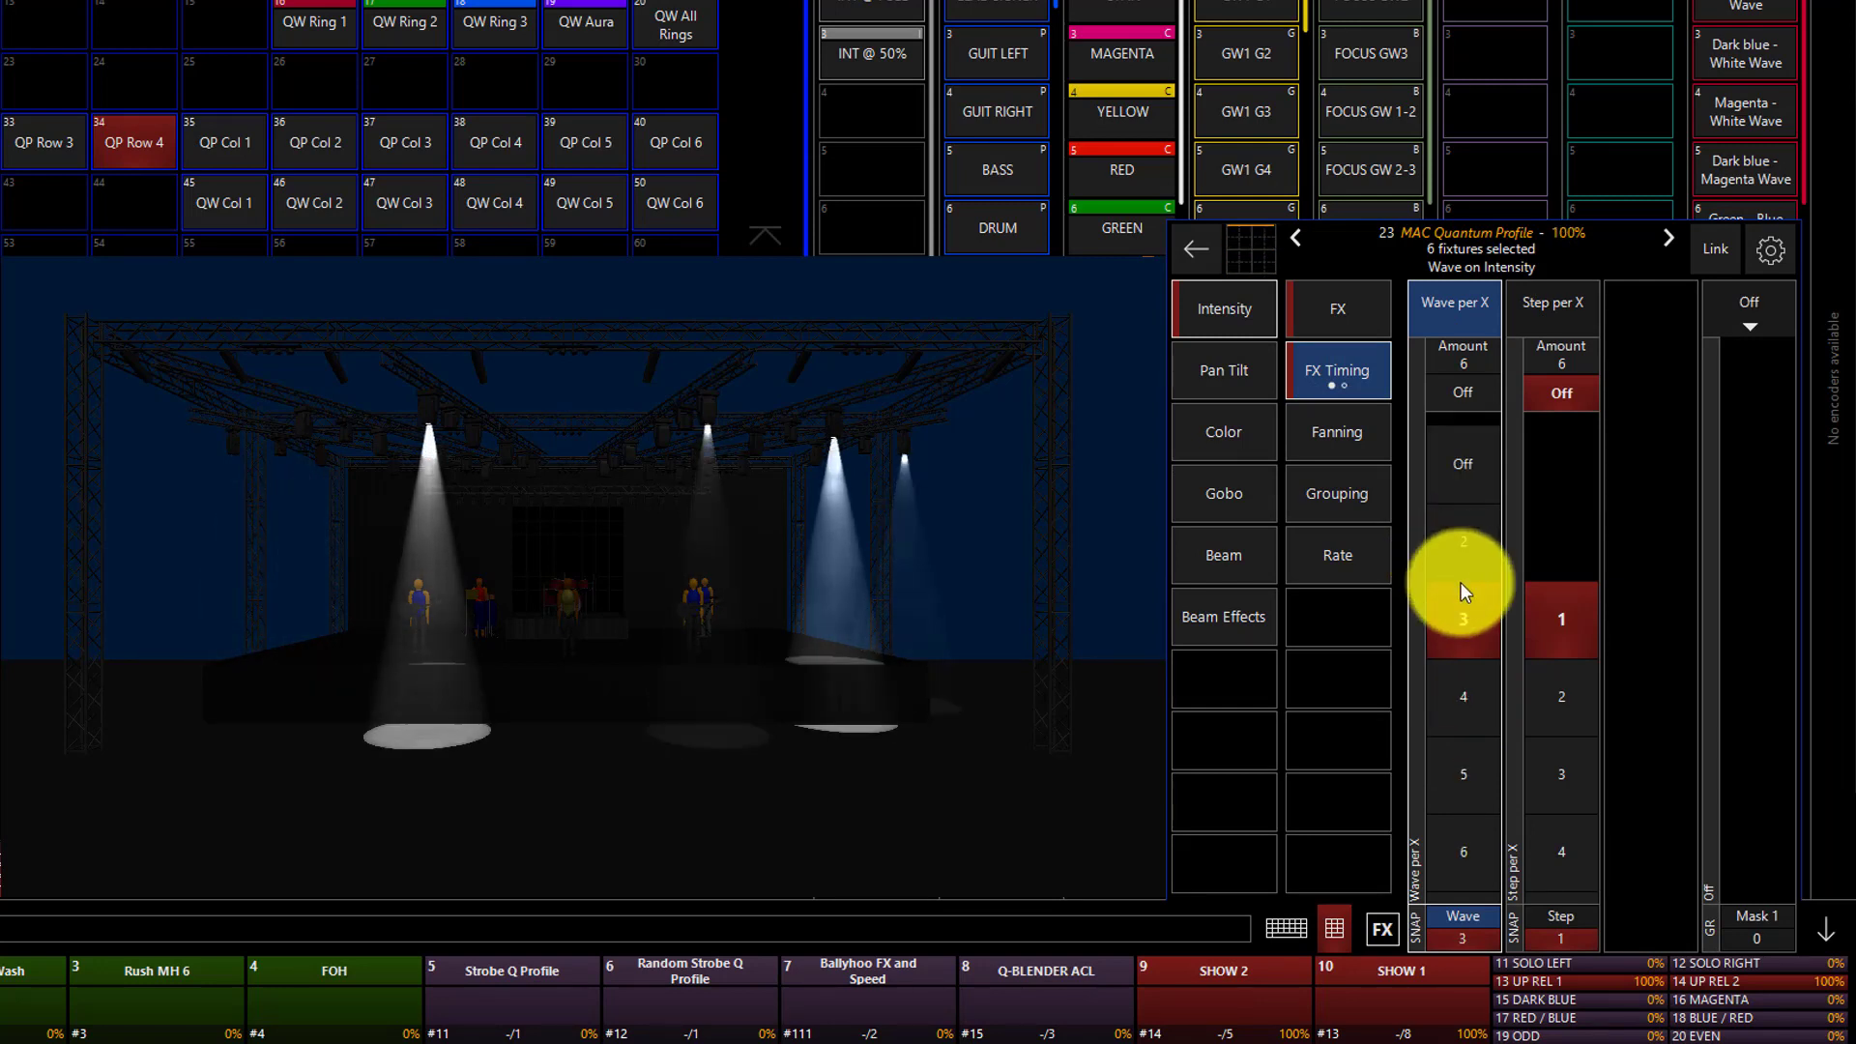
scroll(1457, 372, down, 3)
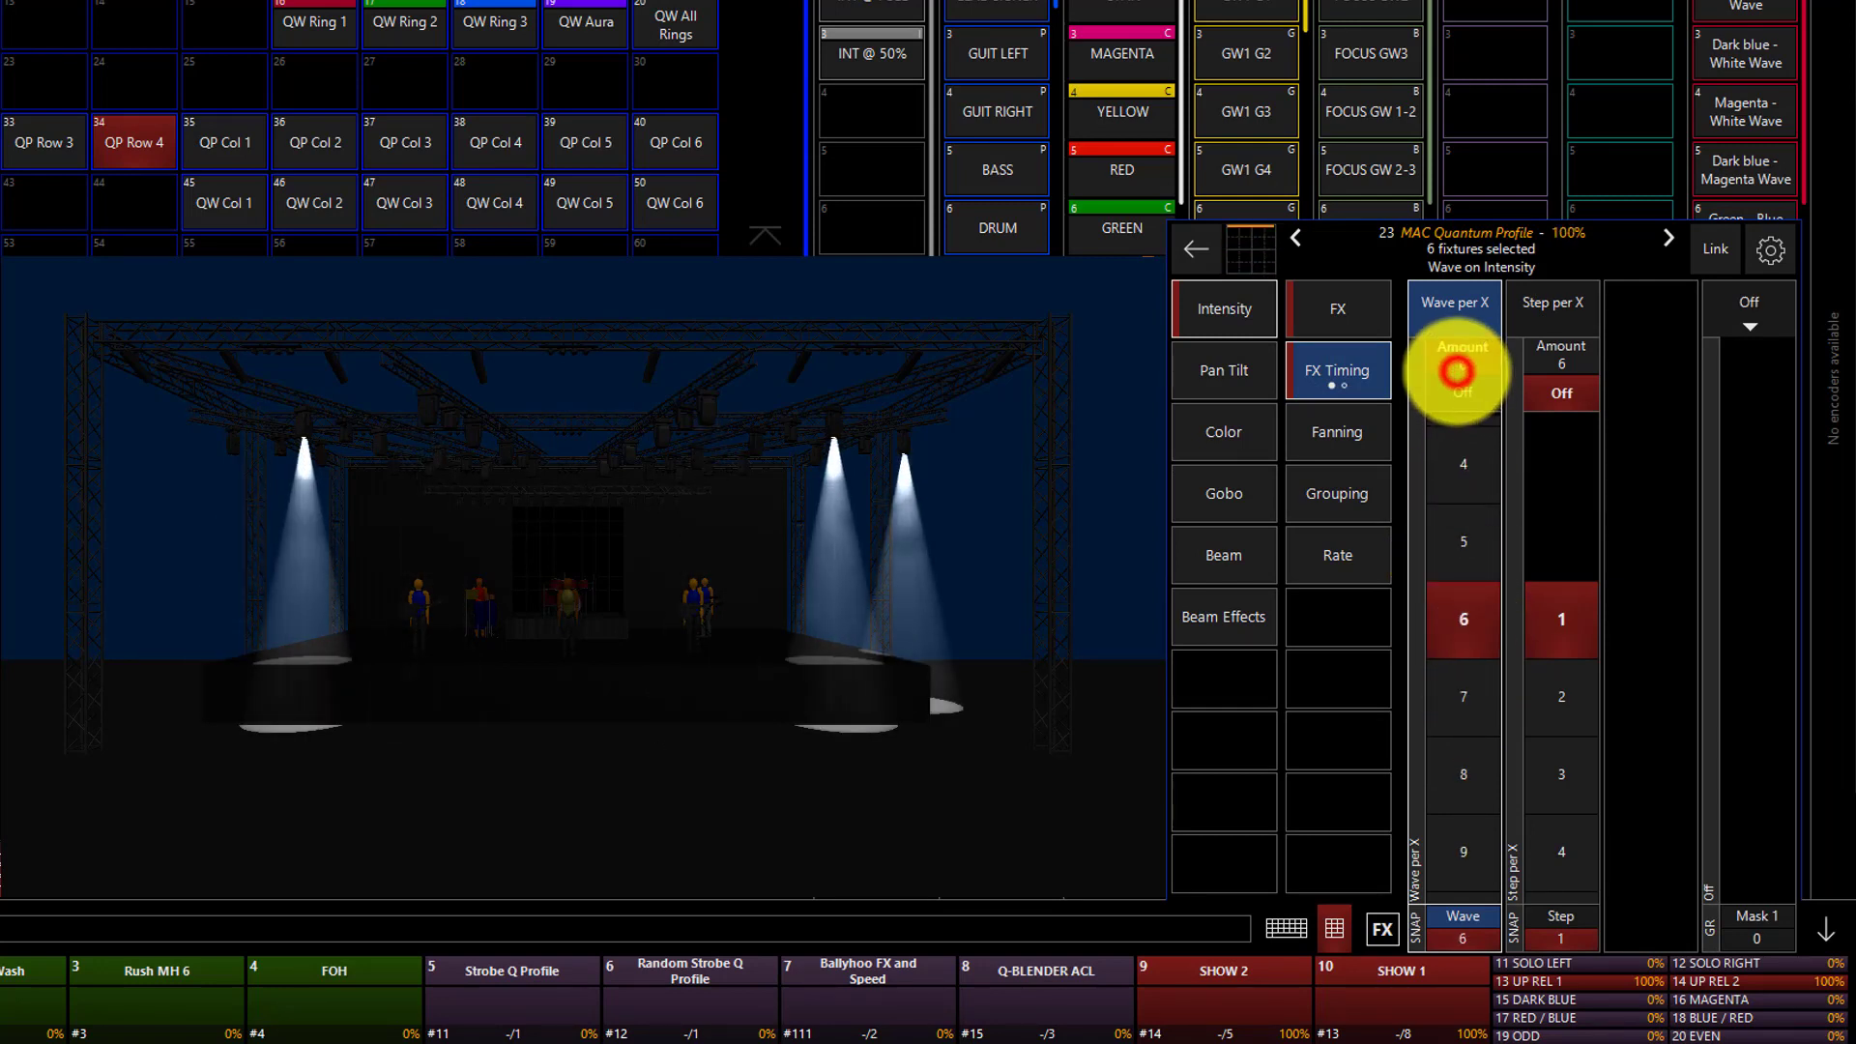
Sort the six selected fixtures back into numerical order and review the Mask 1 grouping options.
click(1353, 495)
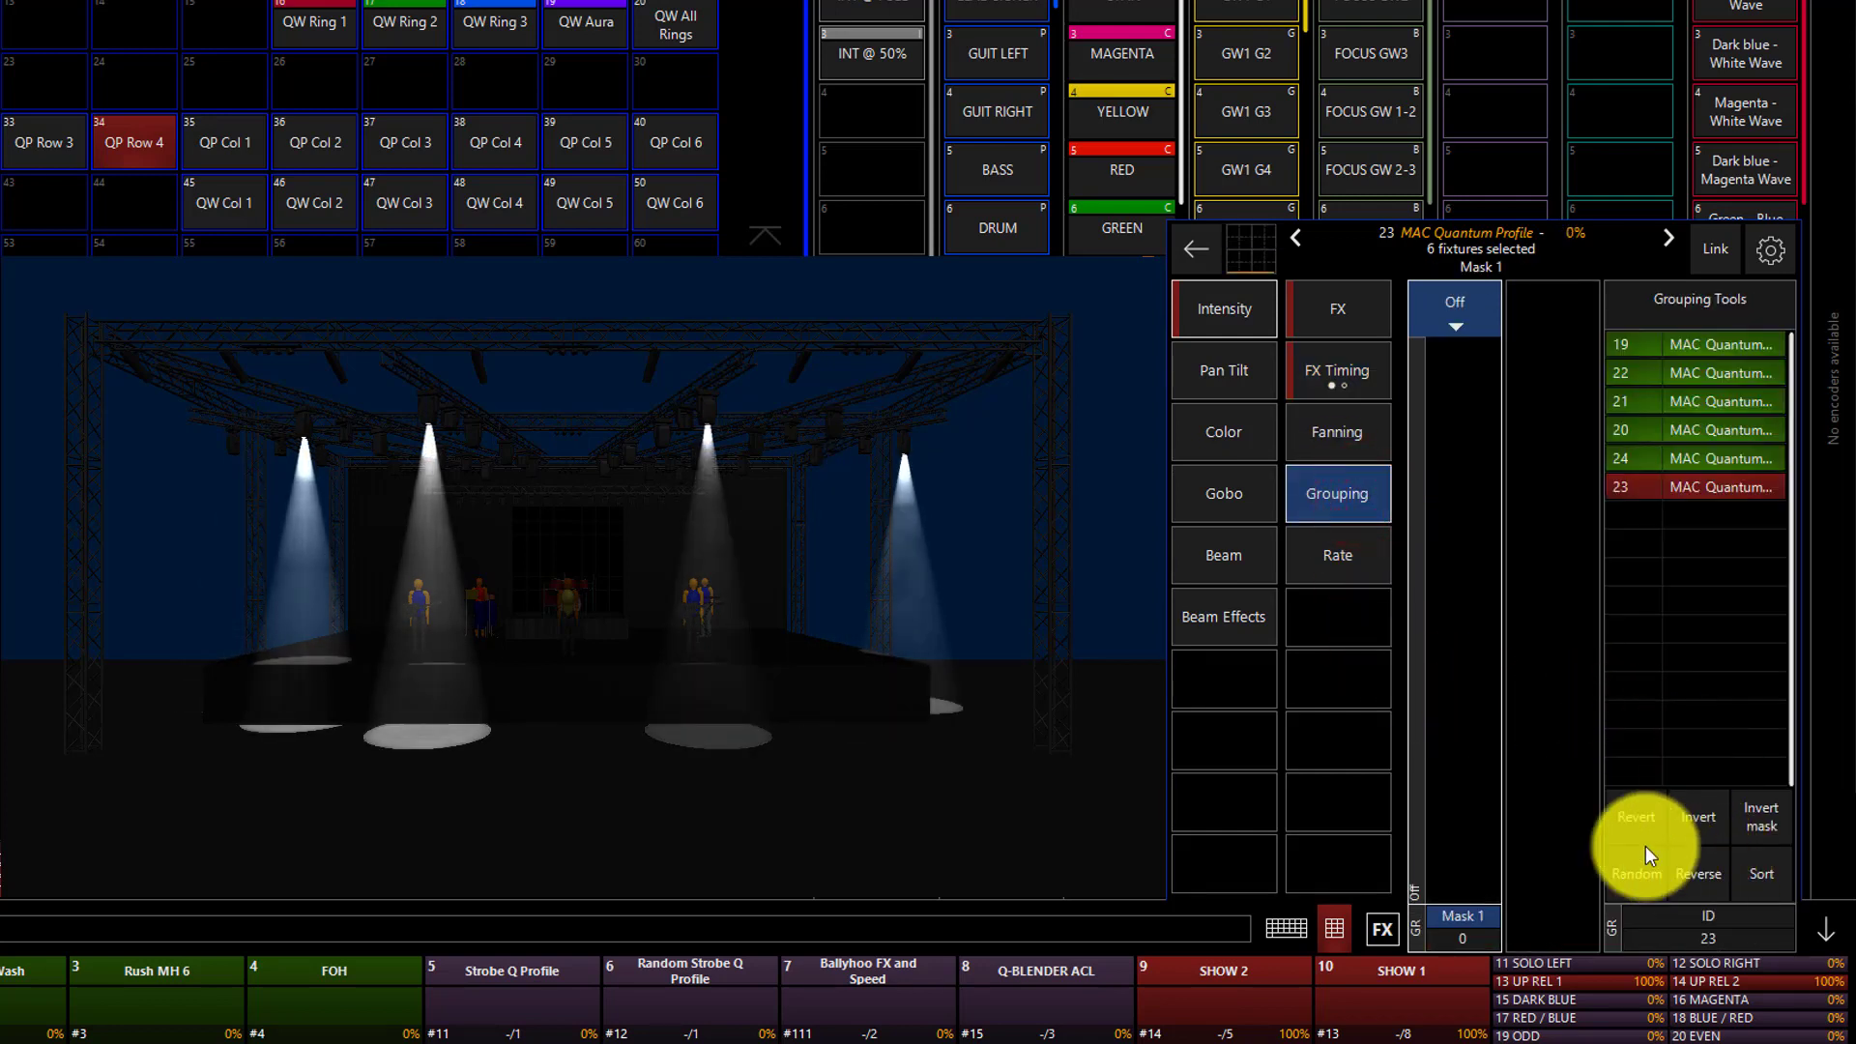
click(1764, 870)
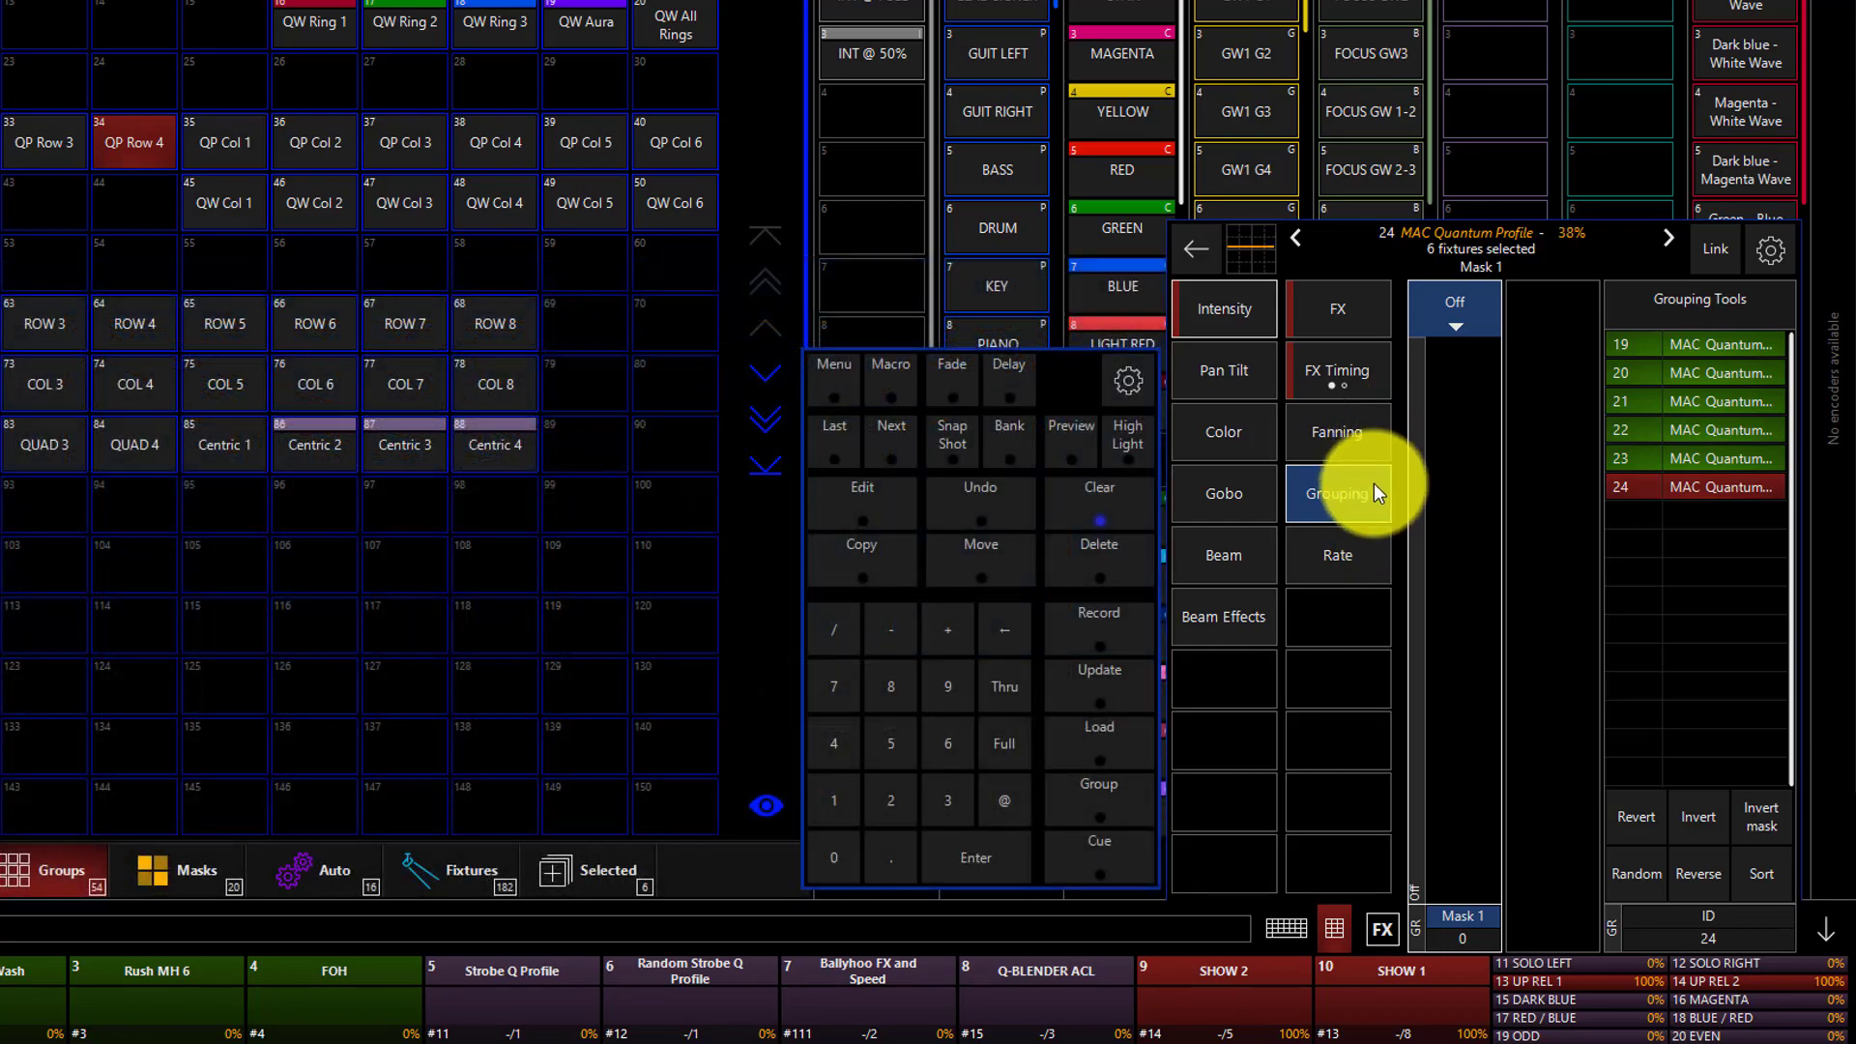
click(1464, 305)
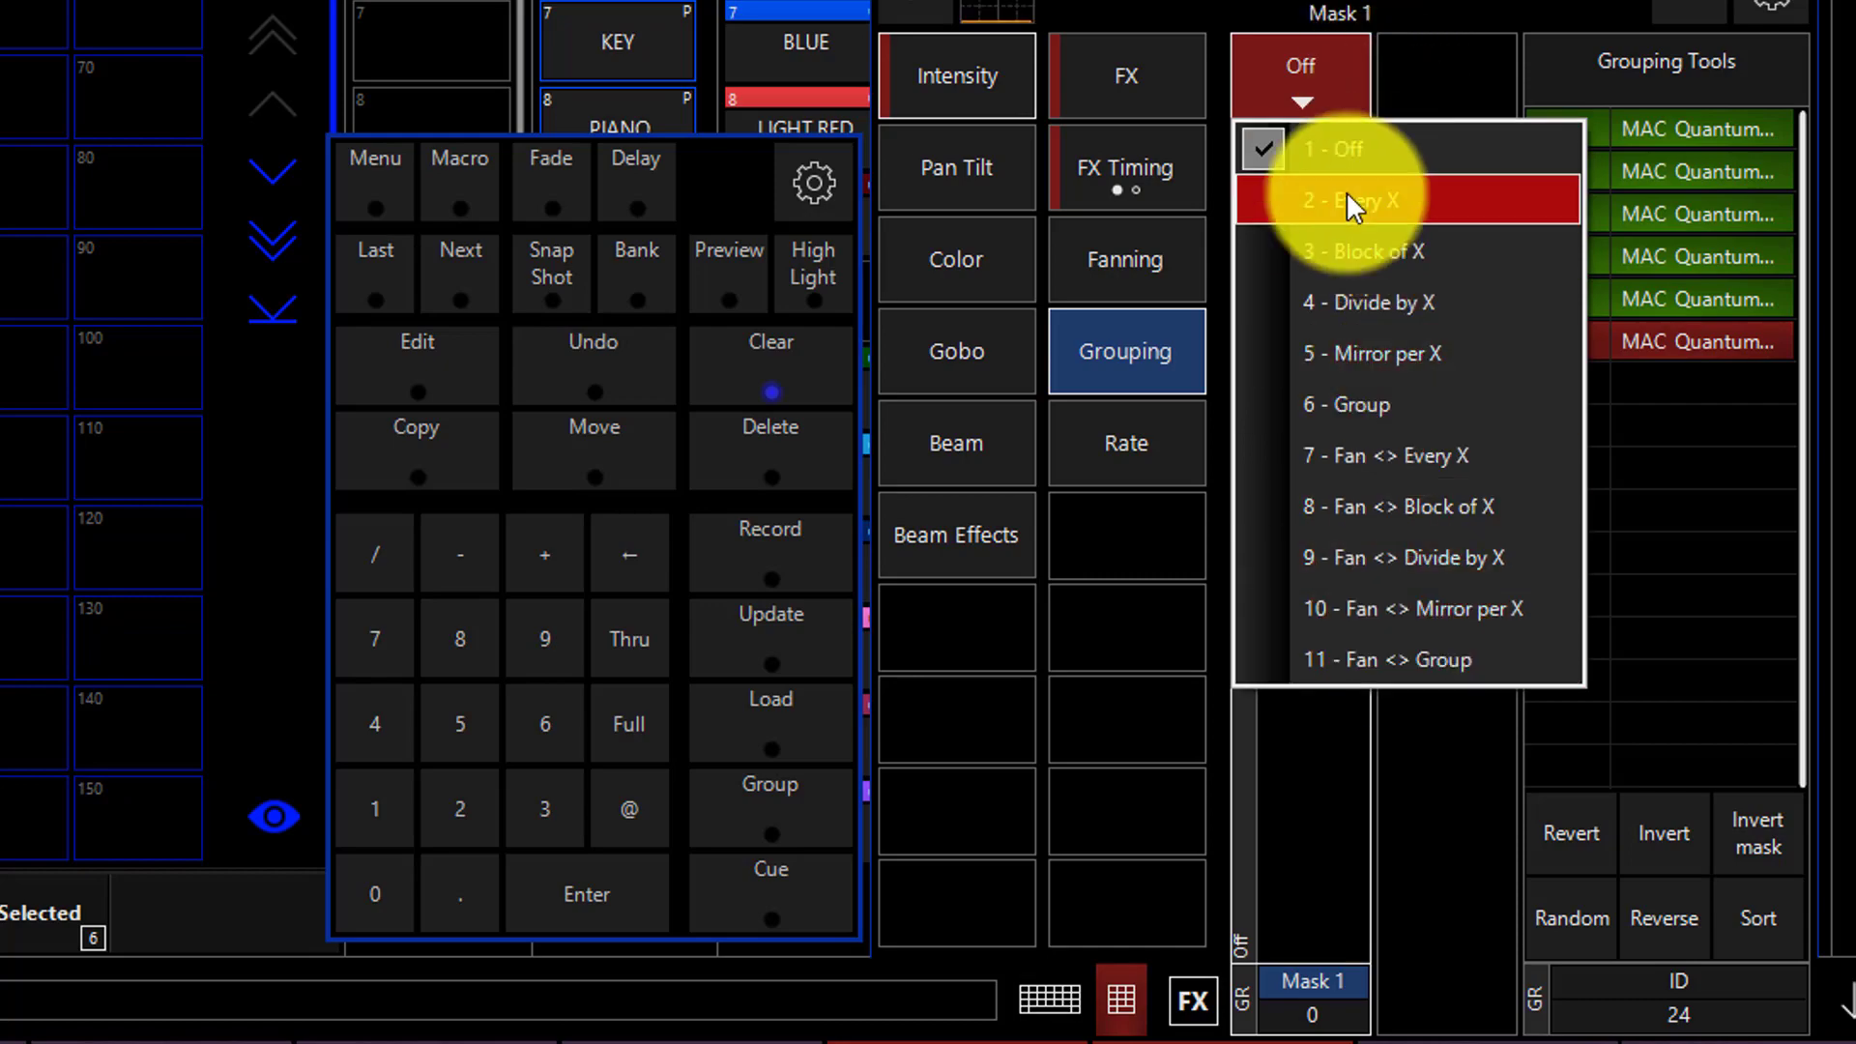
click(1275, 88)
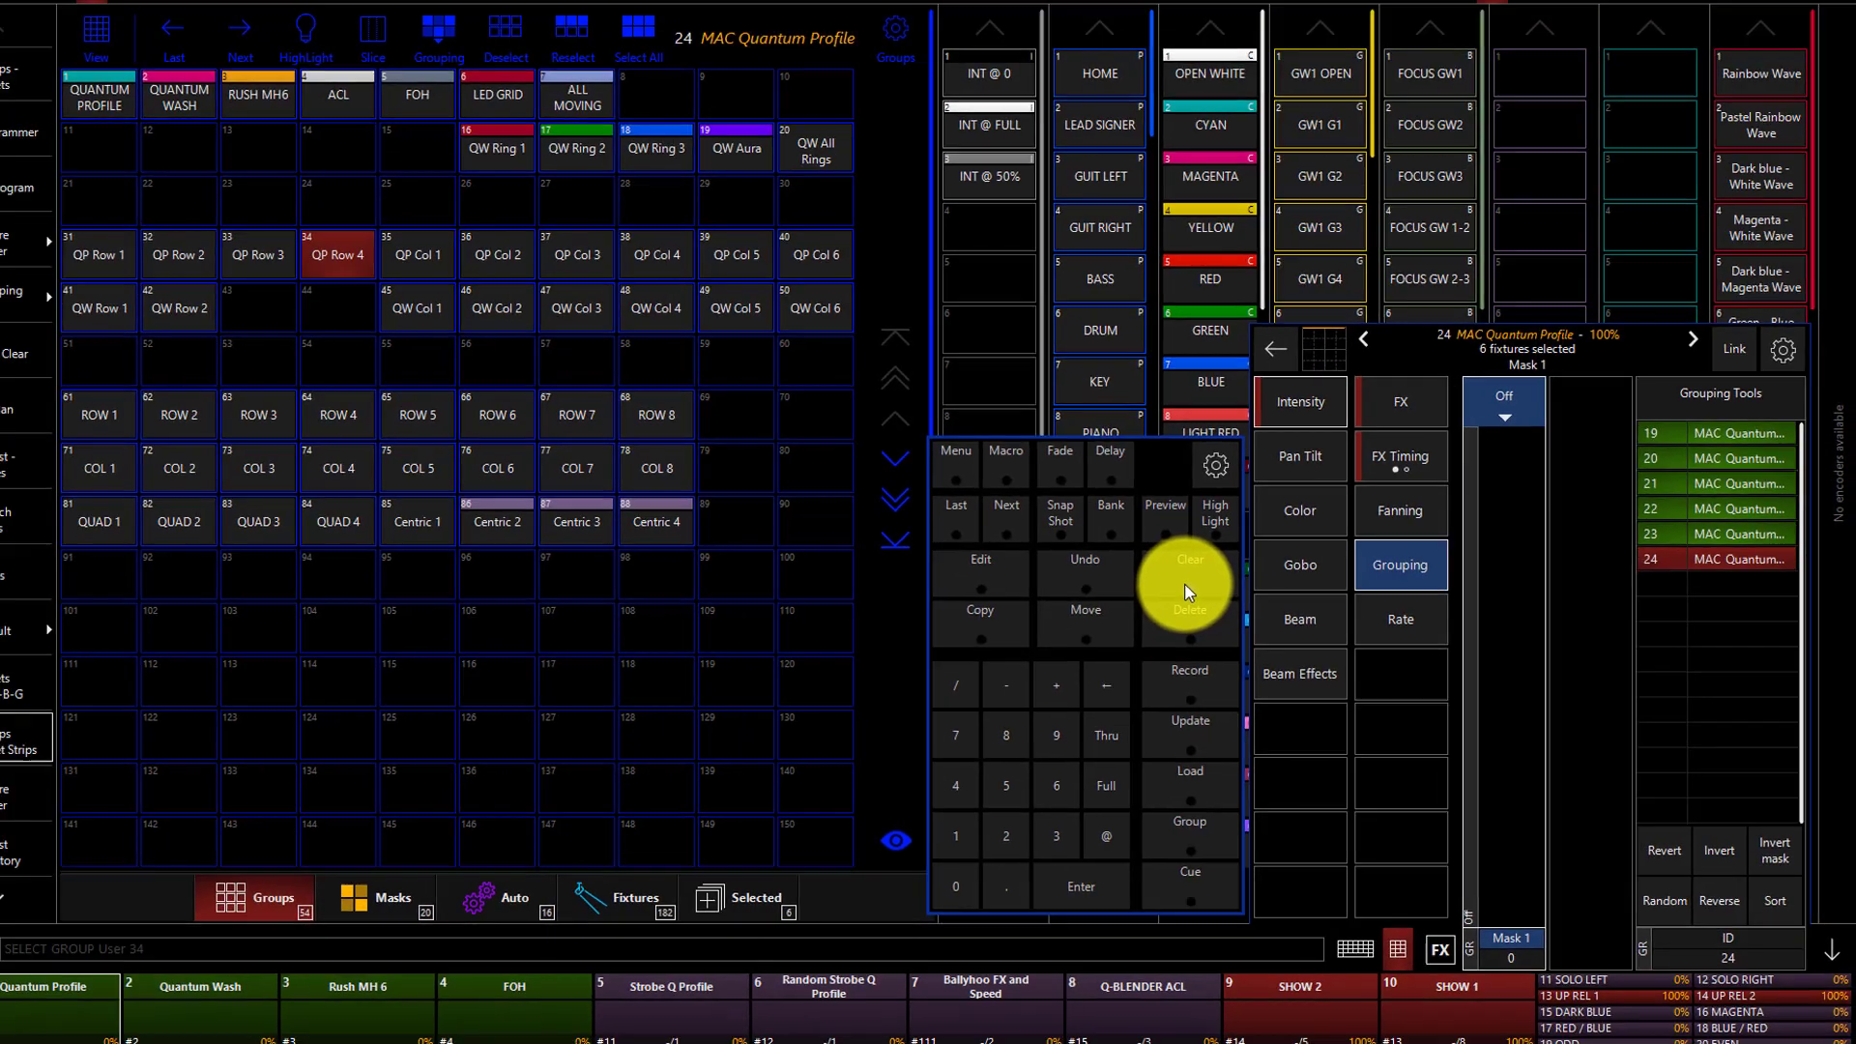
Clear the programmer and select the groups QP Row 1, QP Row 2, QP Row 3 and QP Row 4 in order.
click(760, 378)
click(1211, 596)
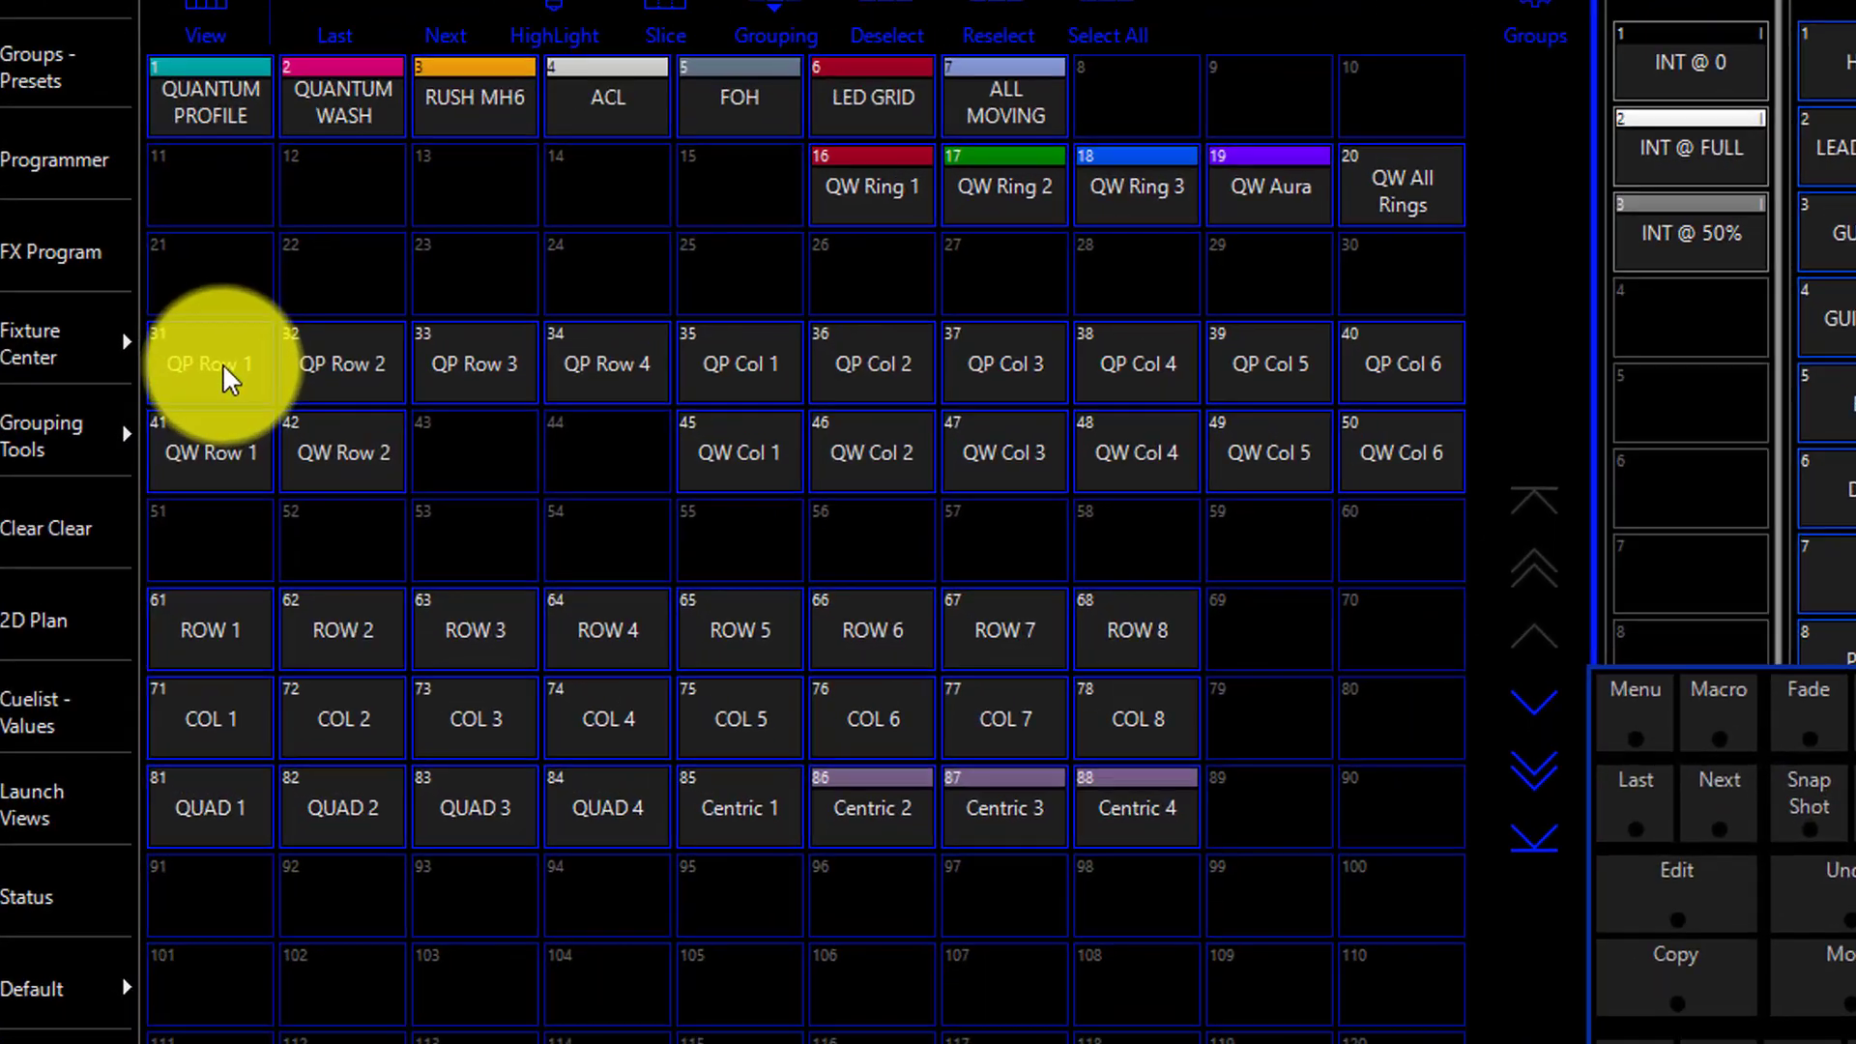
click(177, 292)
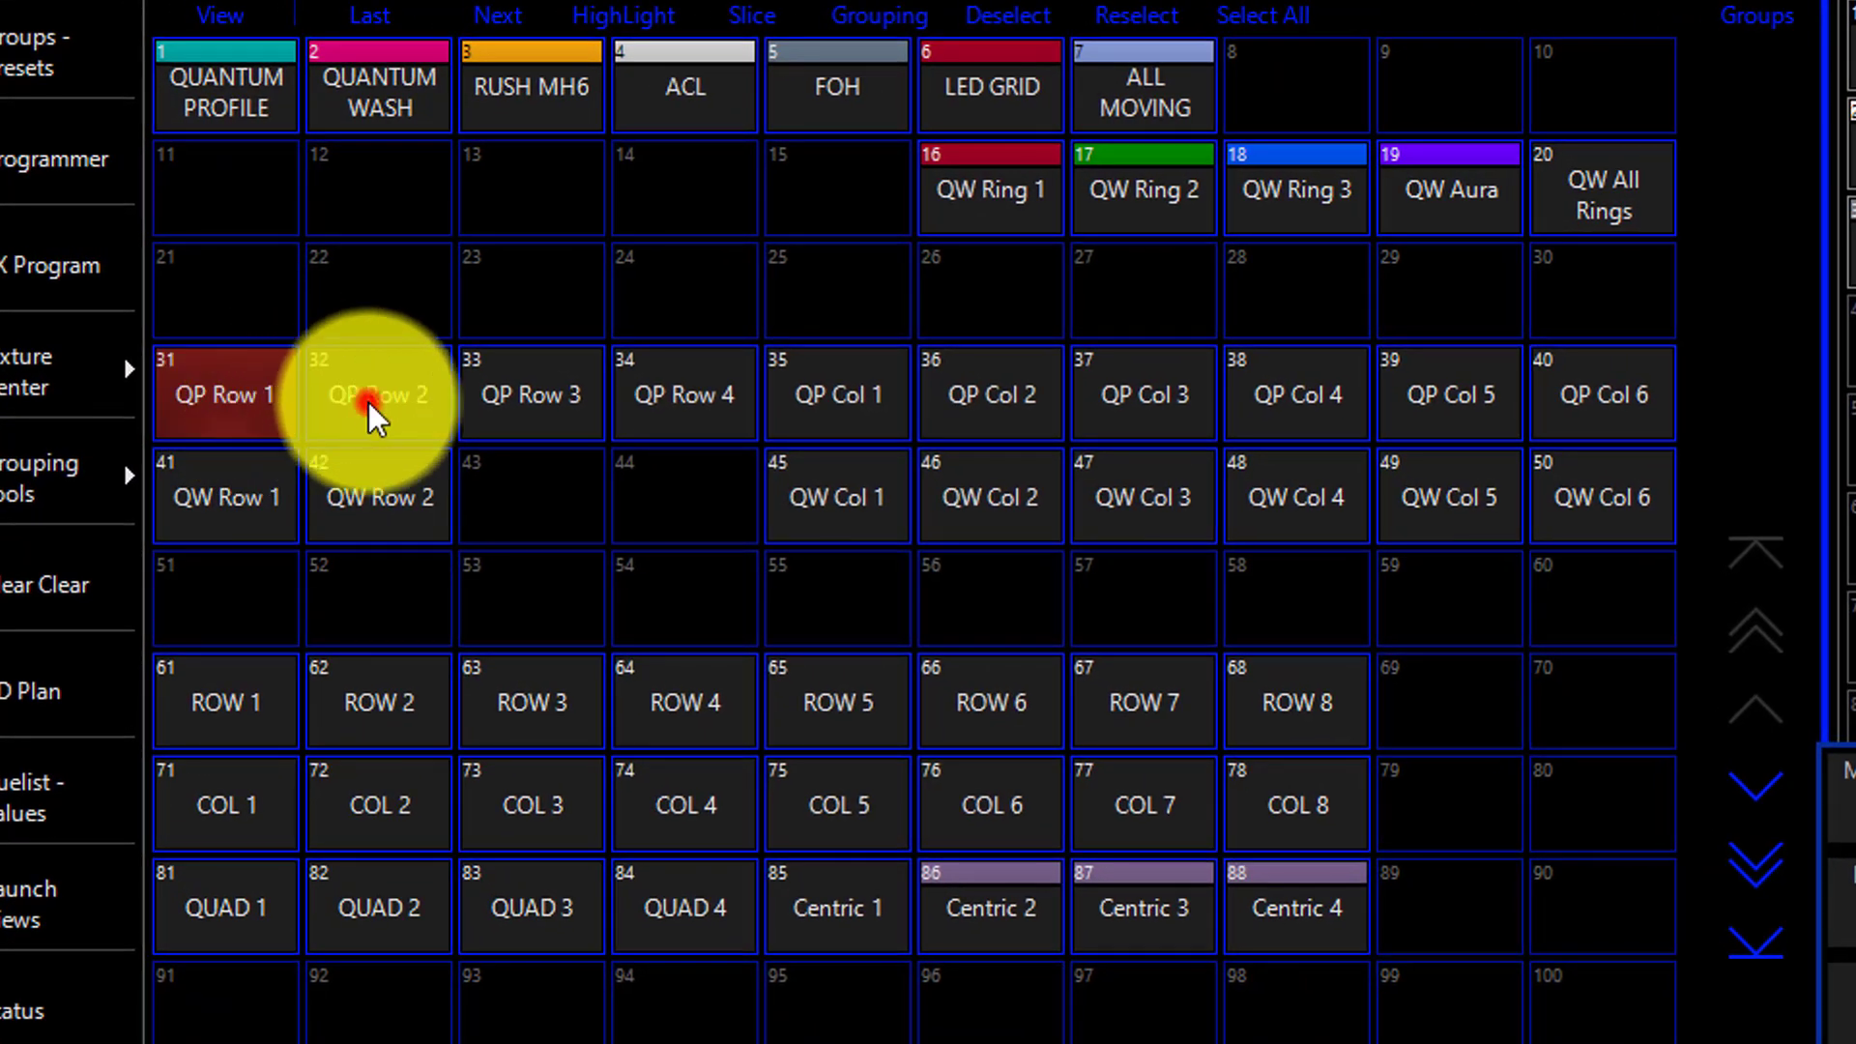
click(368, 399)
click(536, 402)
click(682, 392)
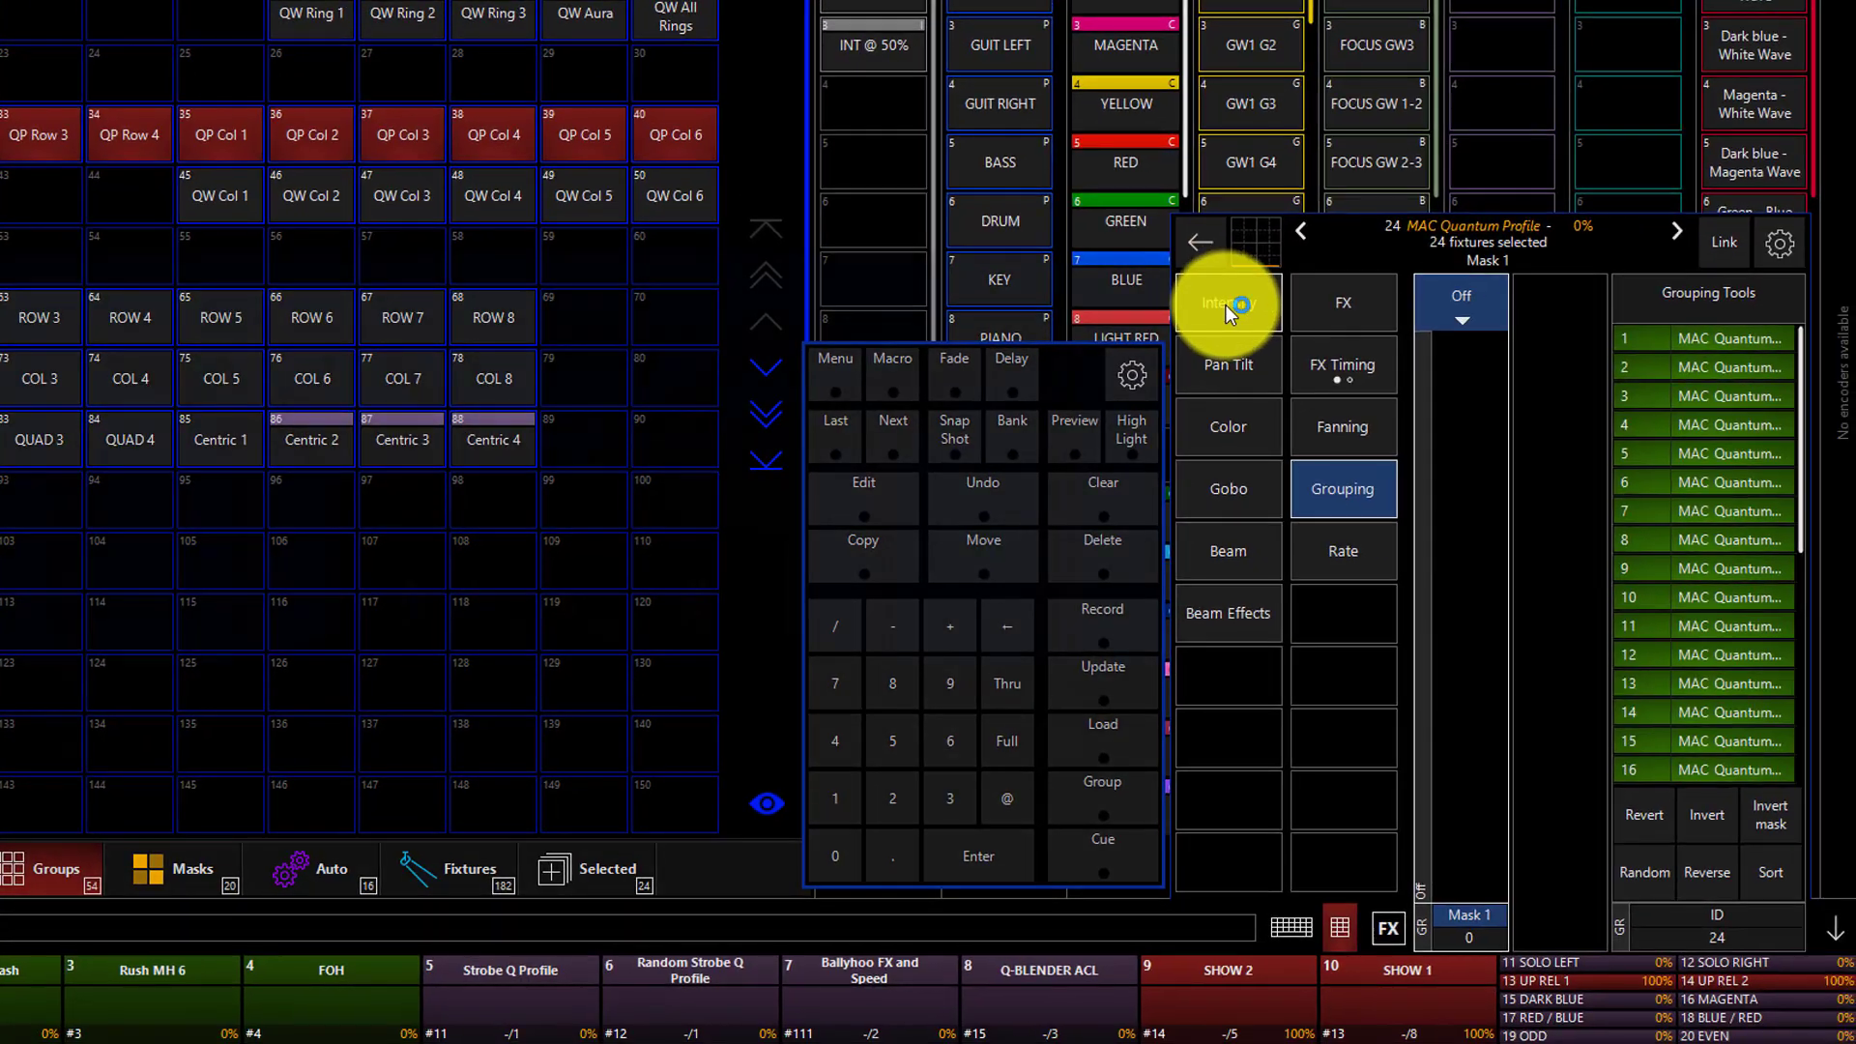
Build an intensity effect on the 24 selected fixtures with maximum swing and a speed of about 35% (38 BPM).
click(1226, 304)
click(1339, 301)
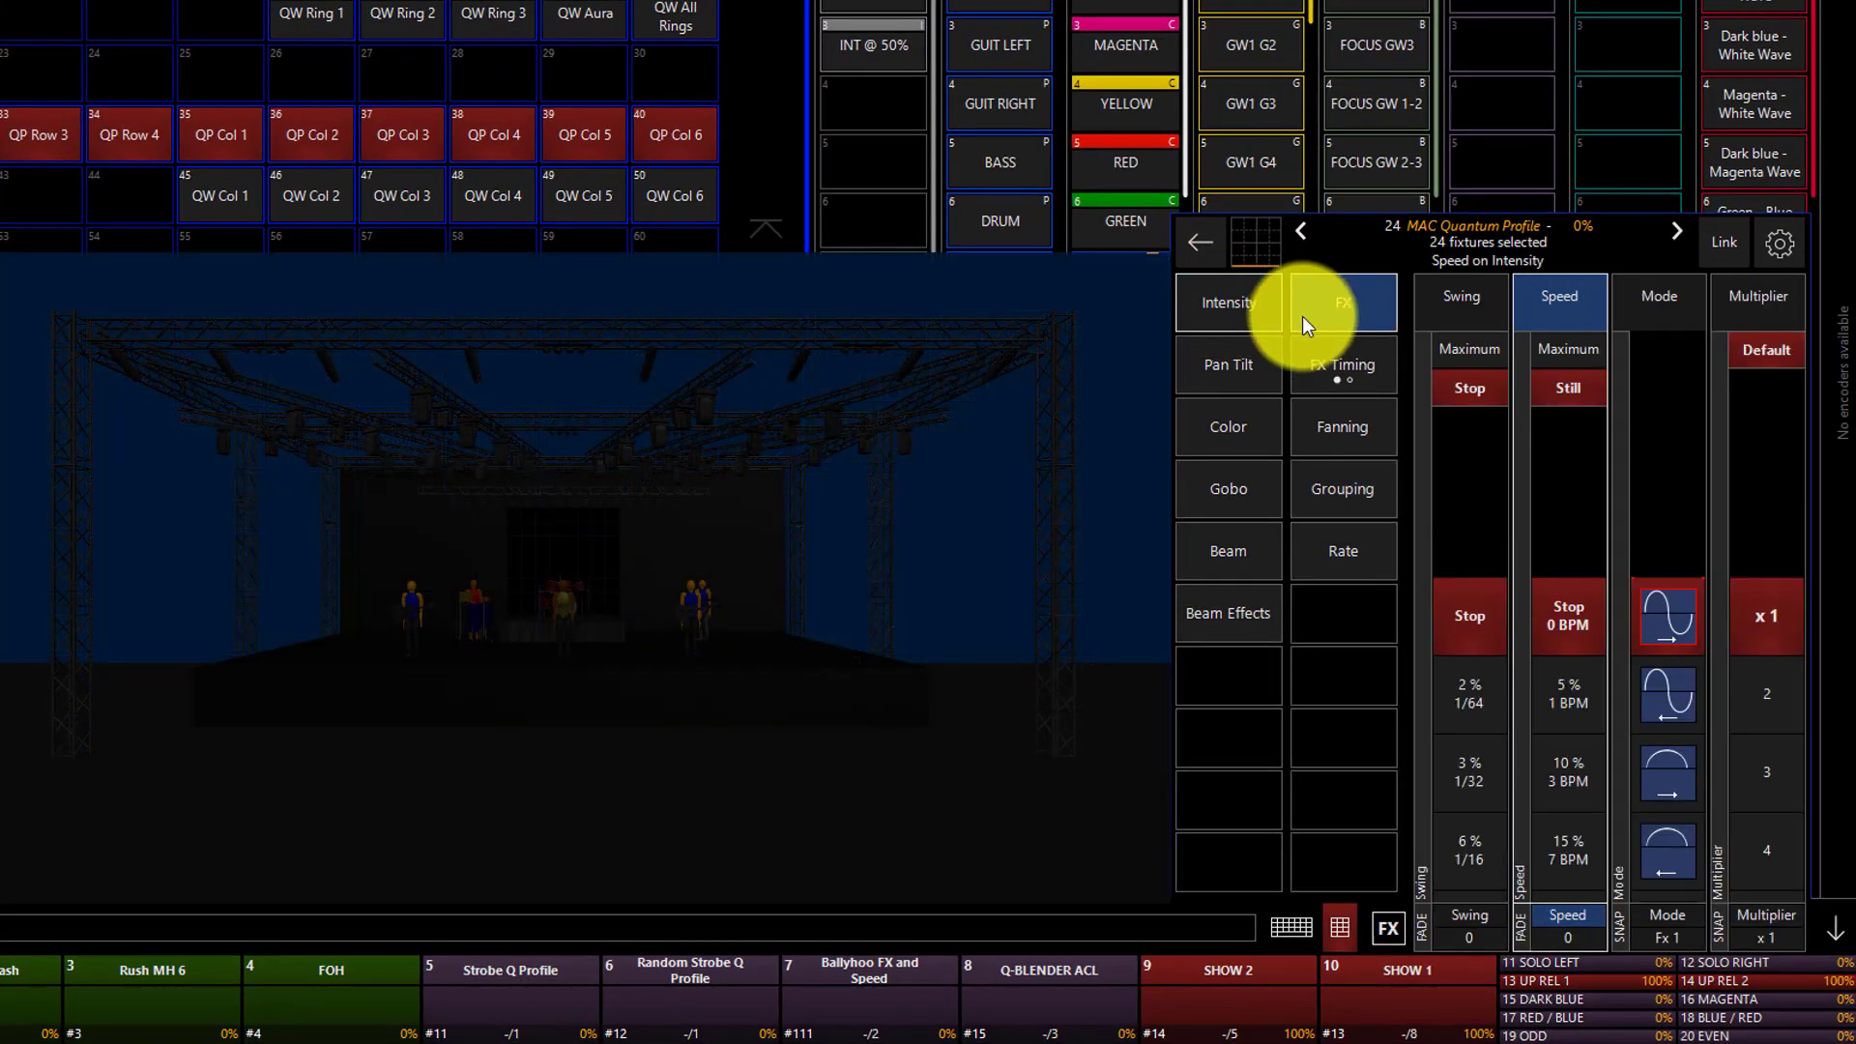
click(1463, 788)
scroll(1464, 788, down, 10)
scroll(1552, 805, down, 3)
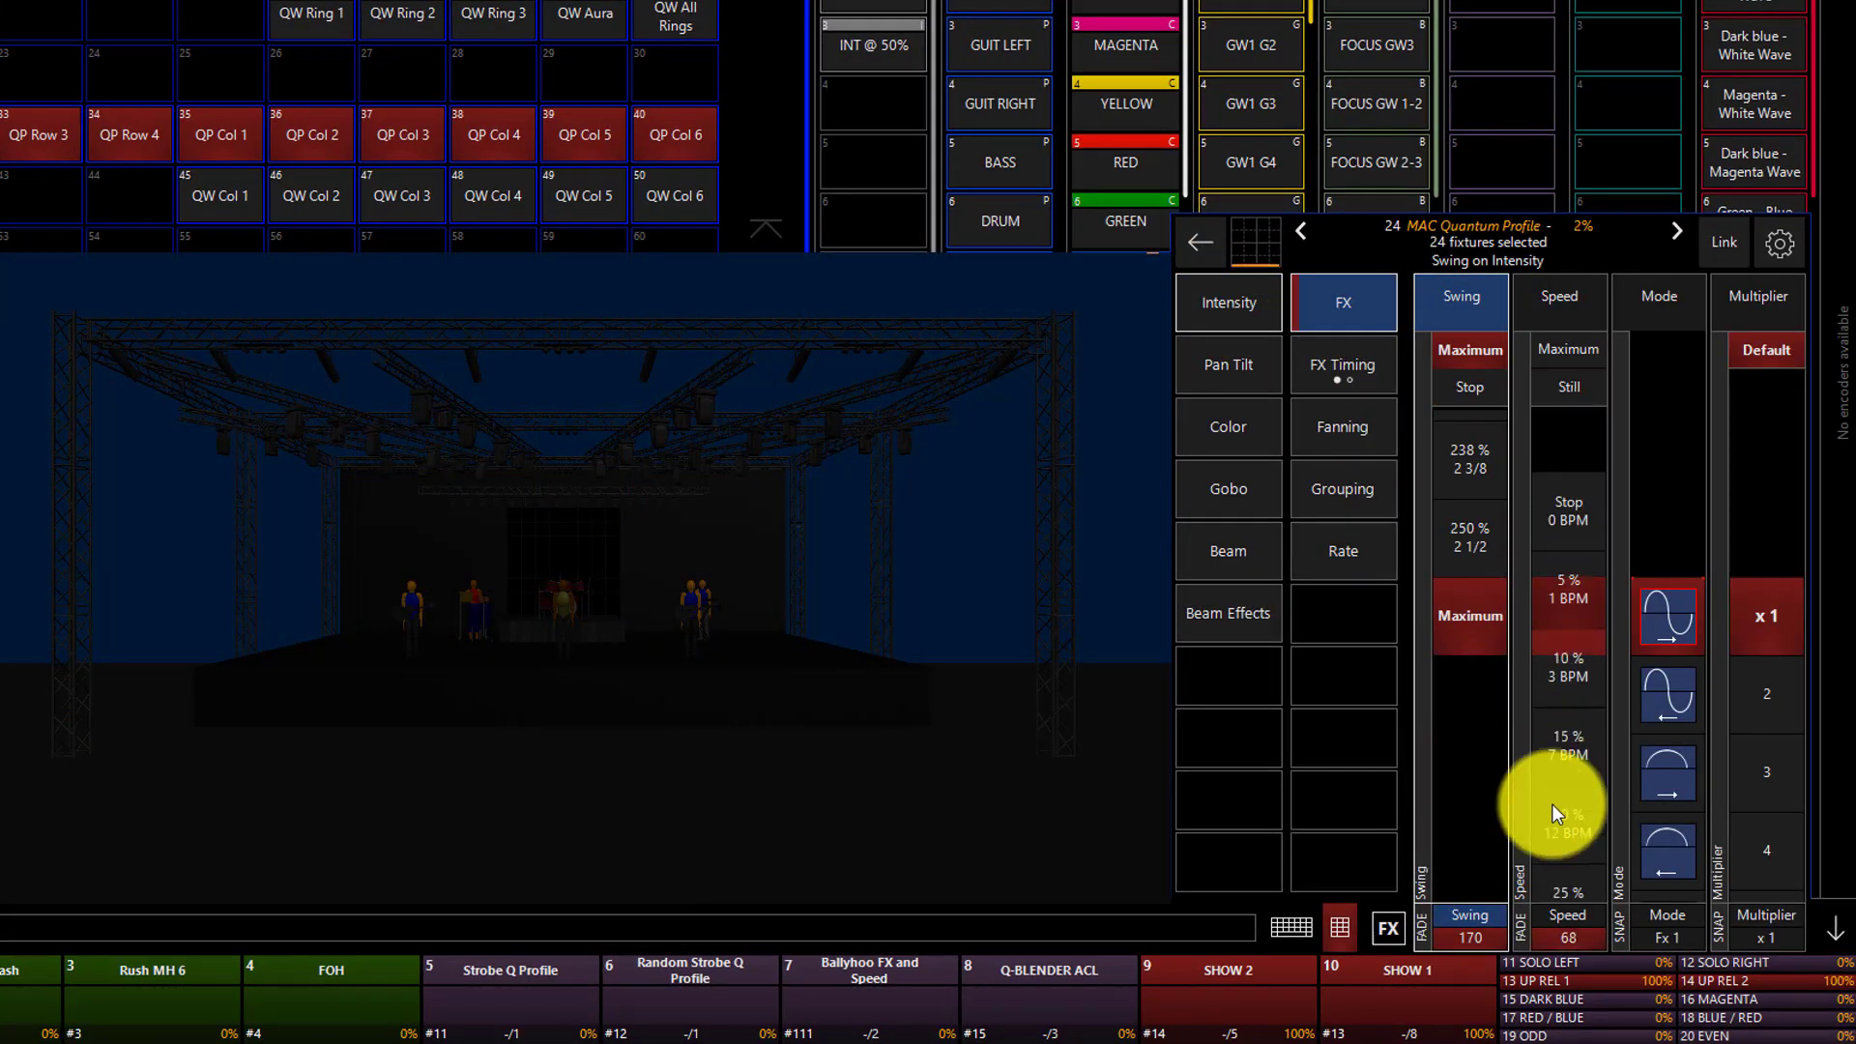
scroll(1553, 804, down, 8)
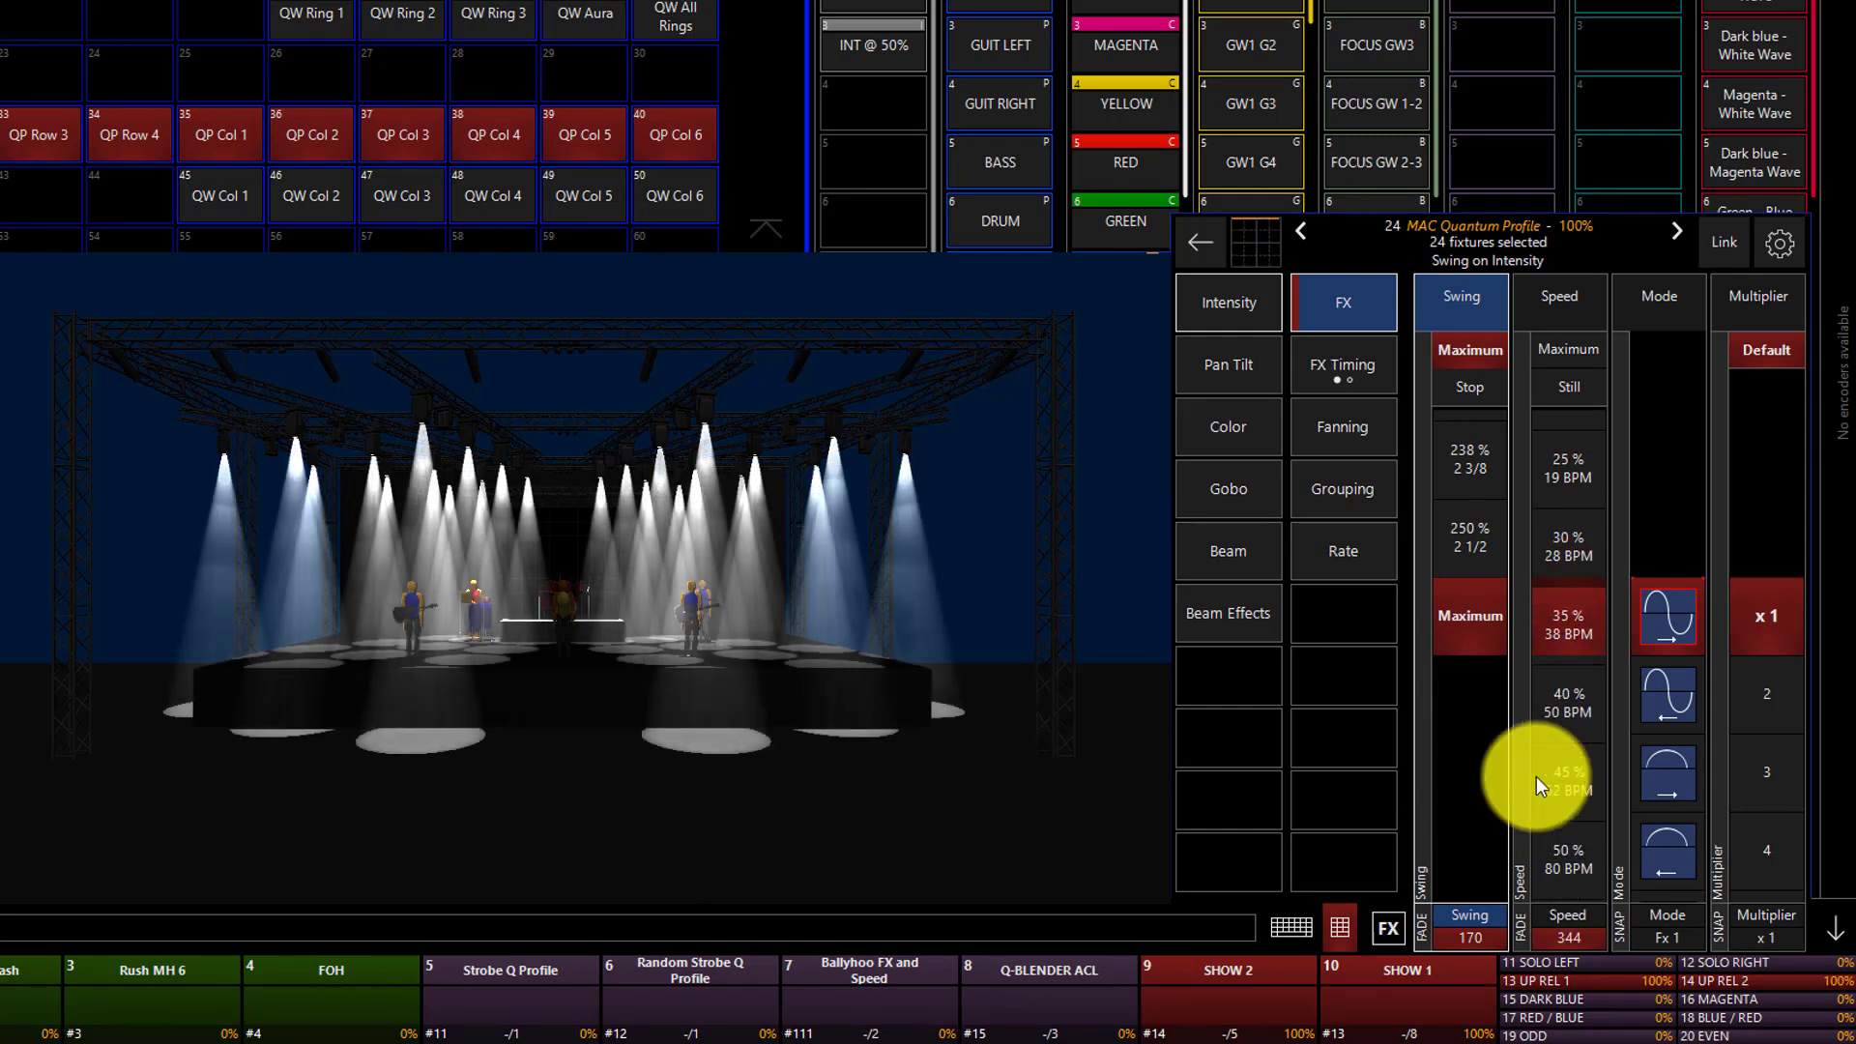
scroll(1536, 776, down, 1)
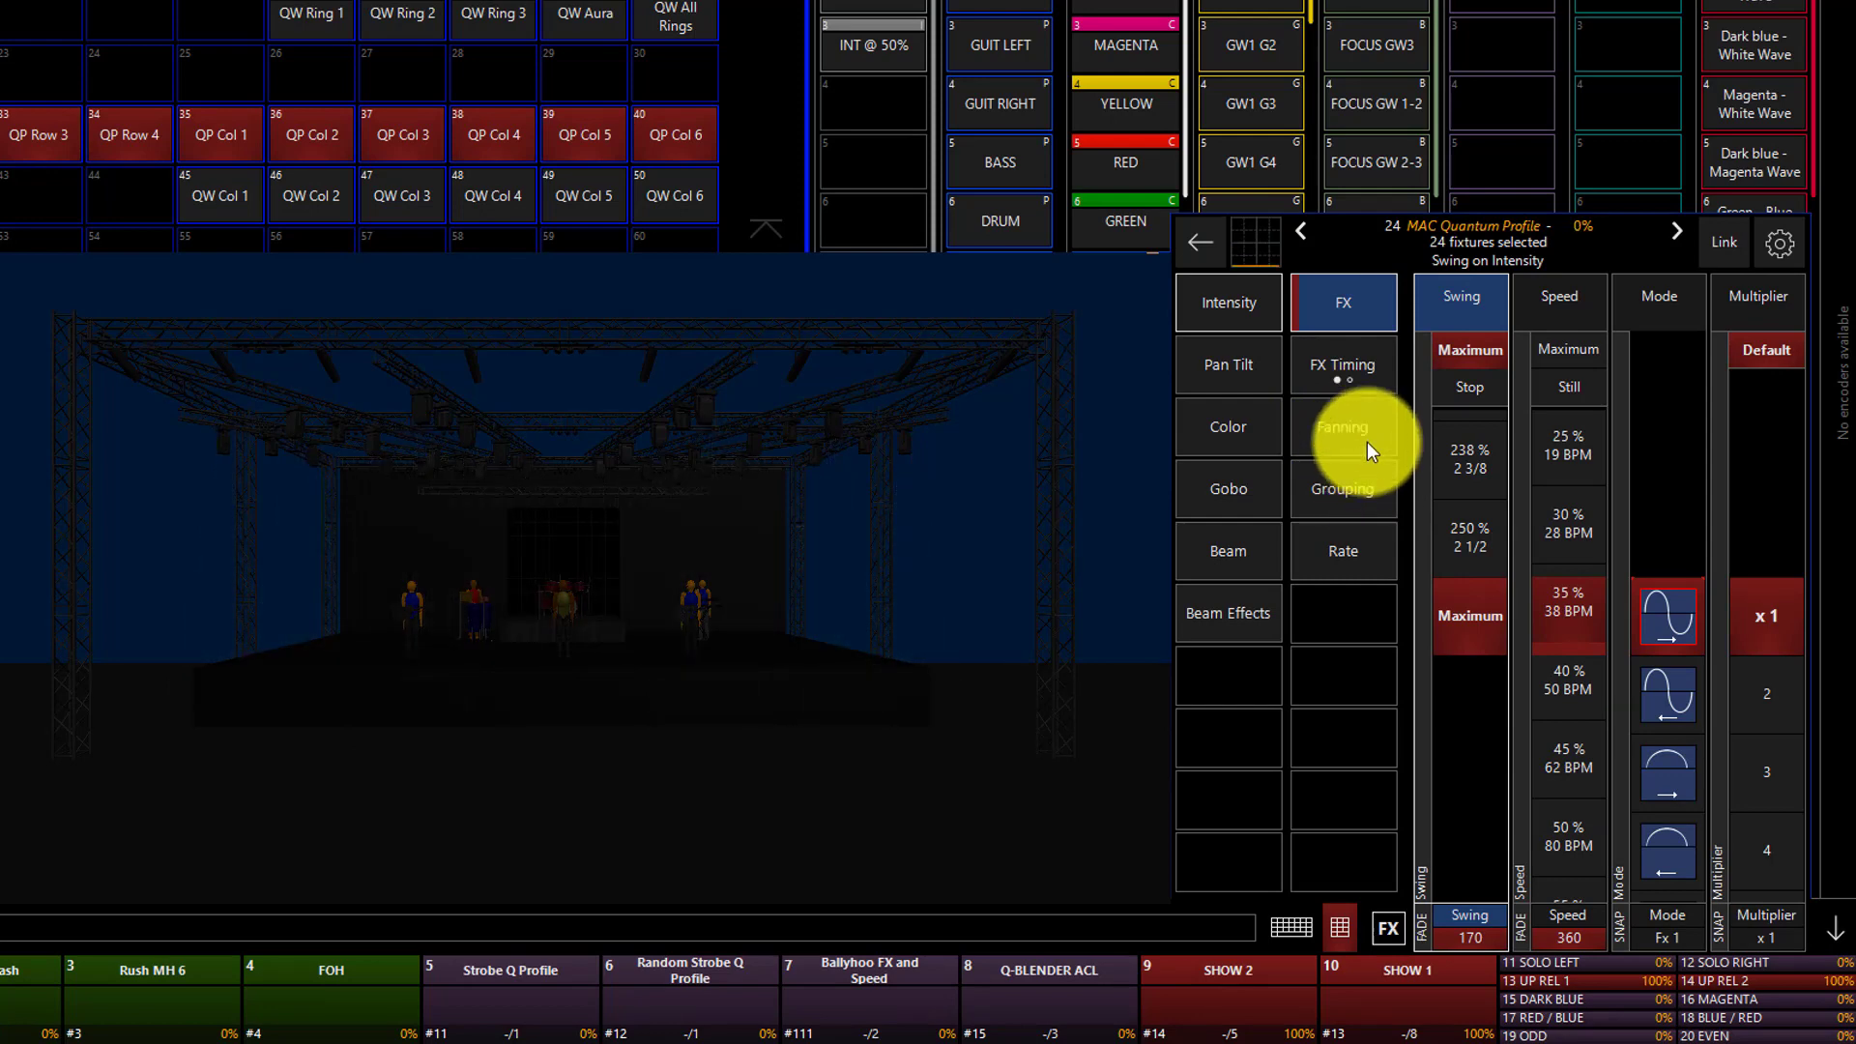
Set Mask 1 in the intensity effect's timing to Fan <> Group.
click(1344, 364)
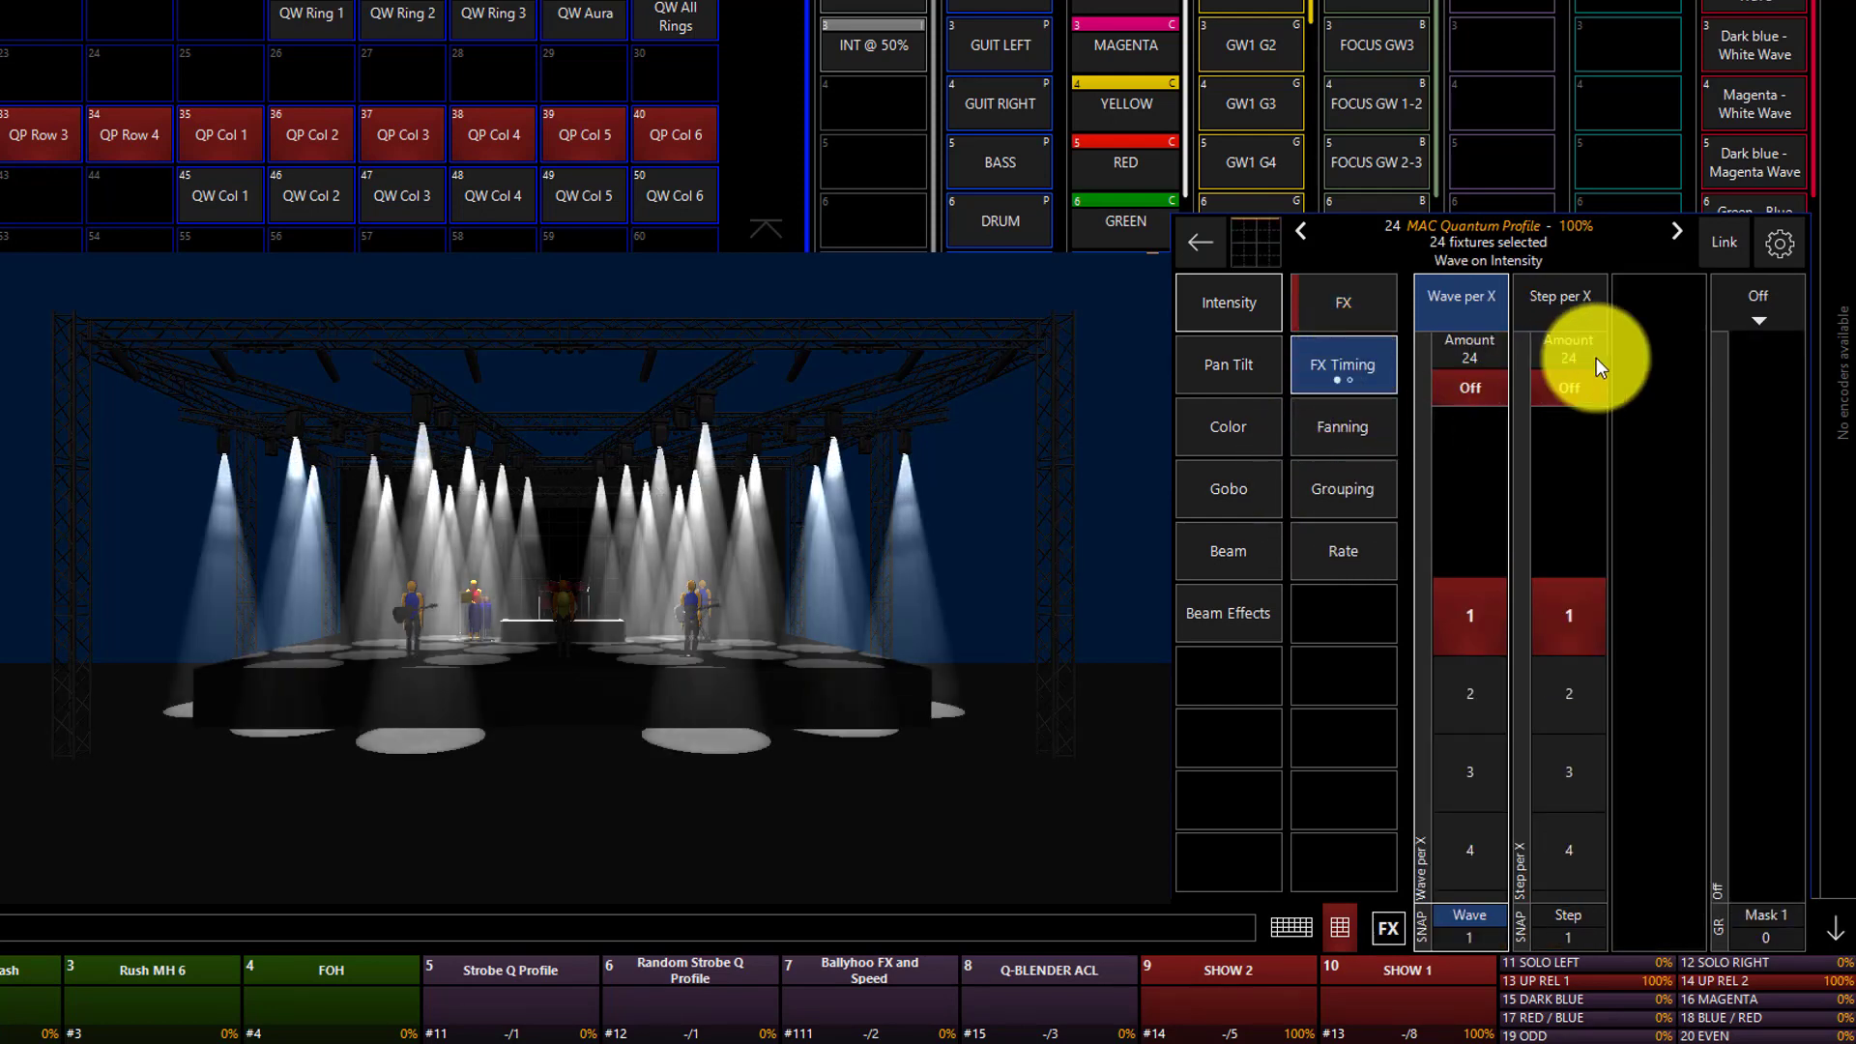
click(1775, 309)
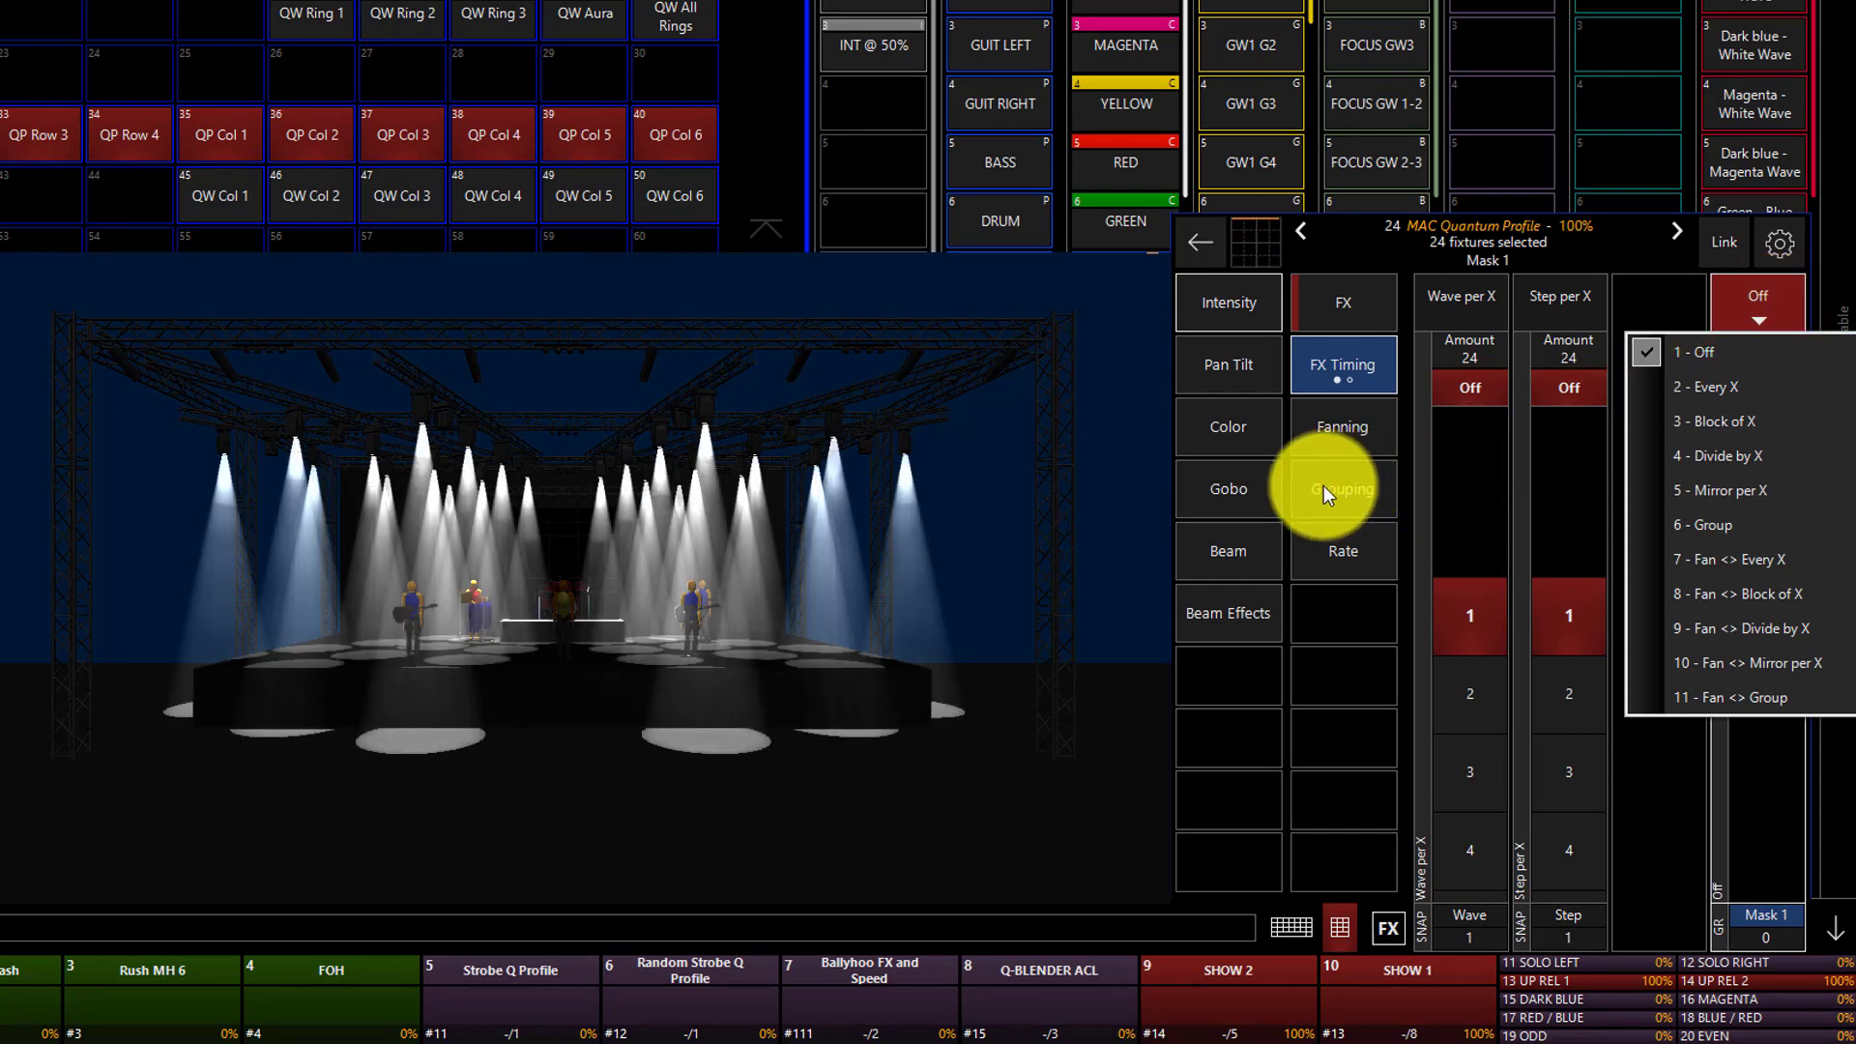
click(1745, 693)
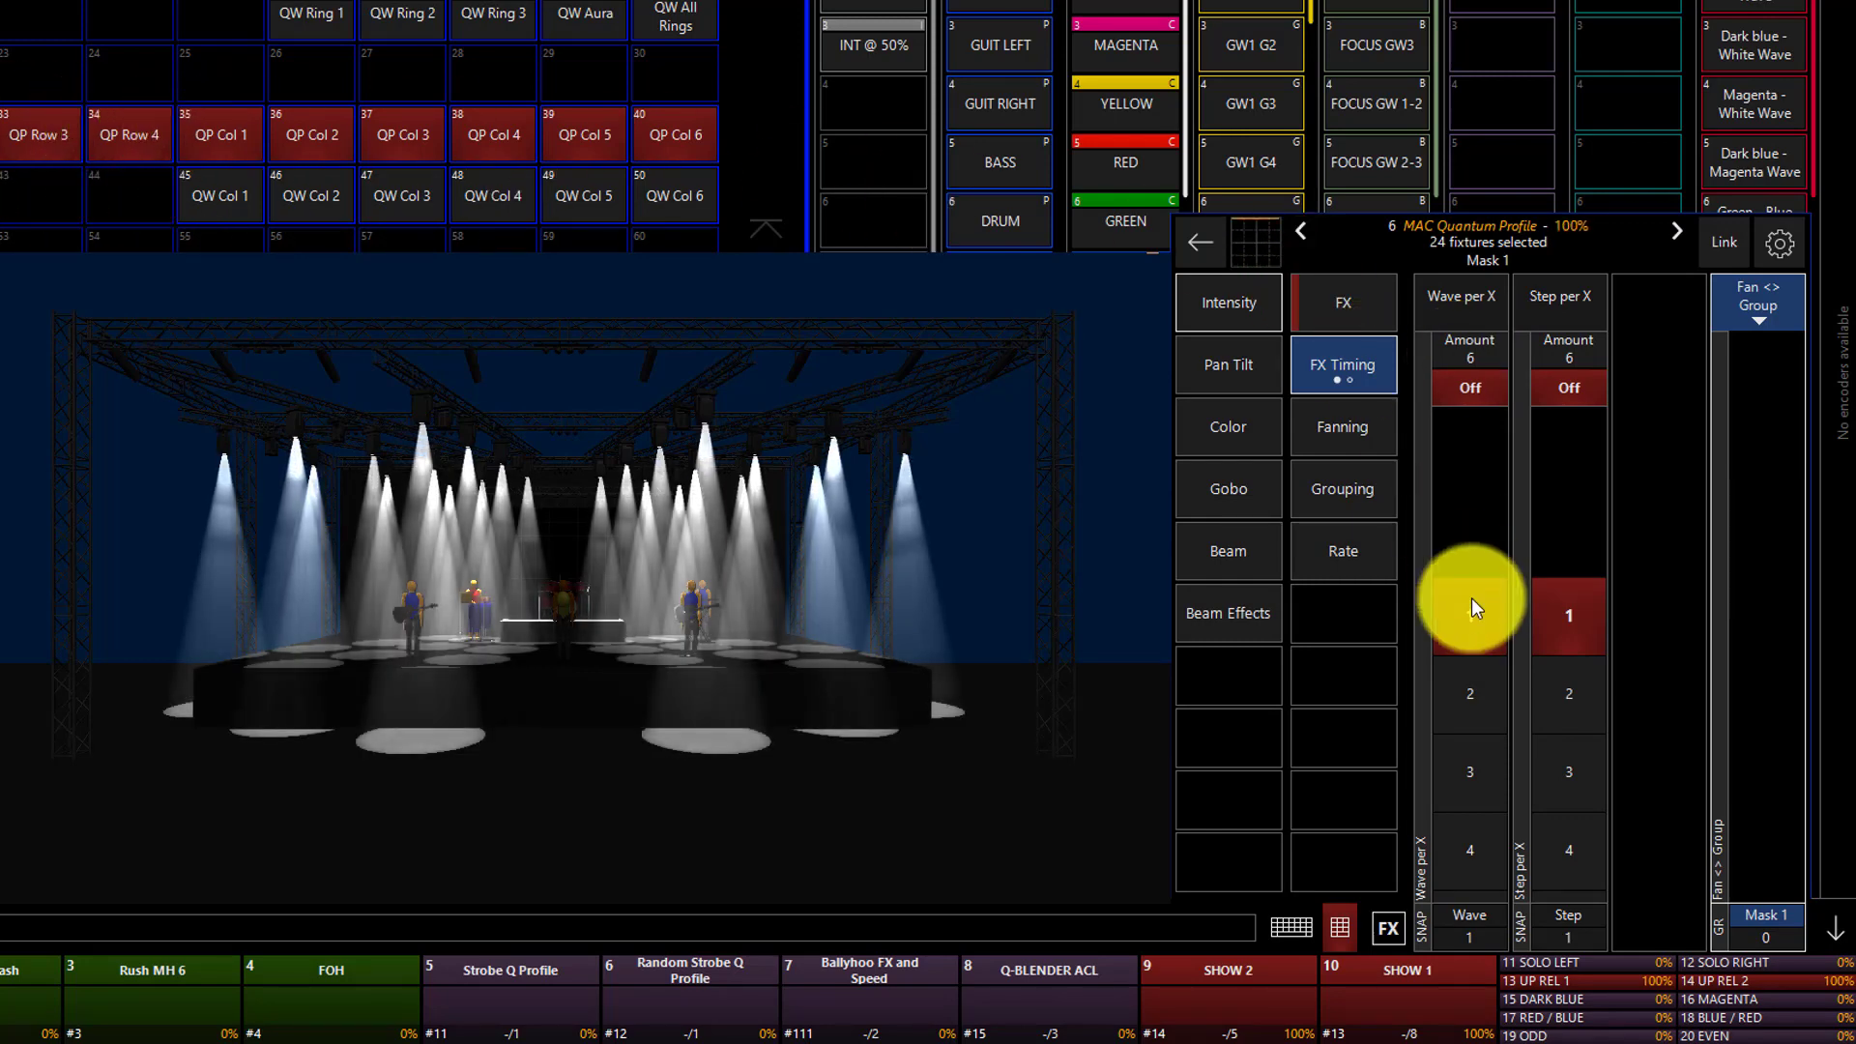
Raise the intensity effect's Wave per X through 2 and 3 to the full amount of 6 across the row groups.
click(1491, 700)
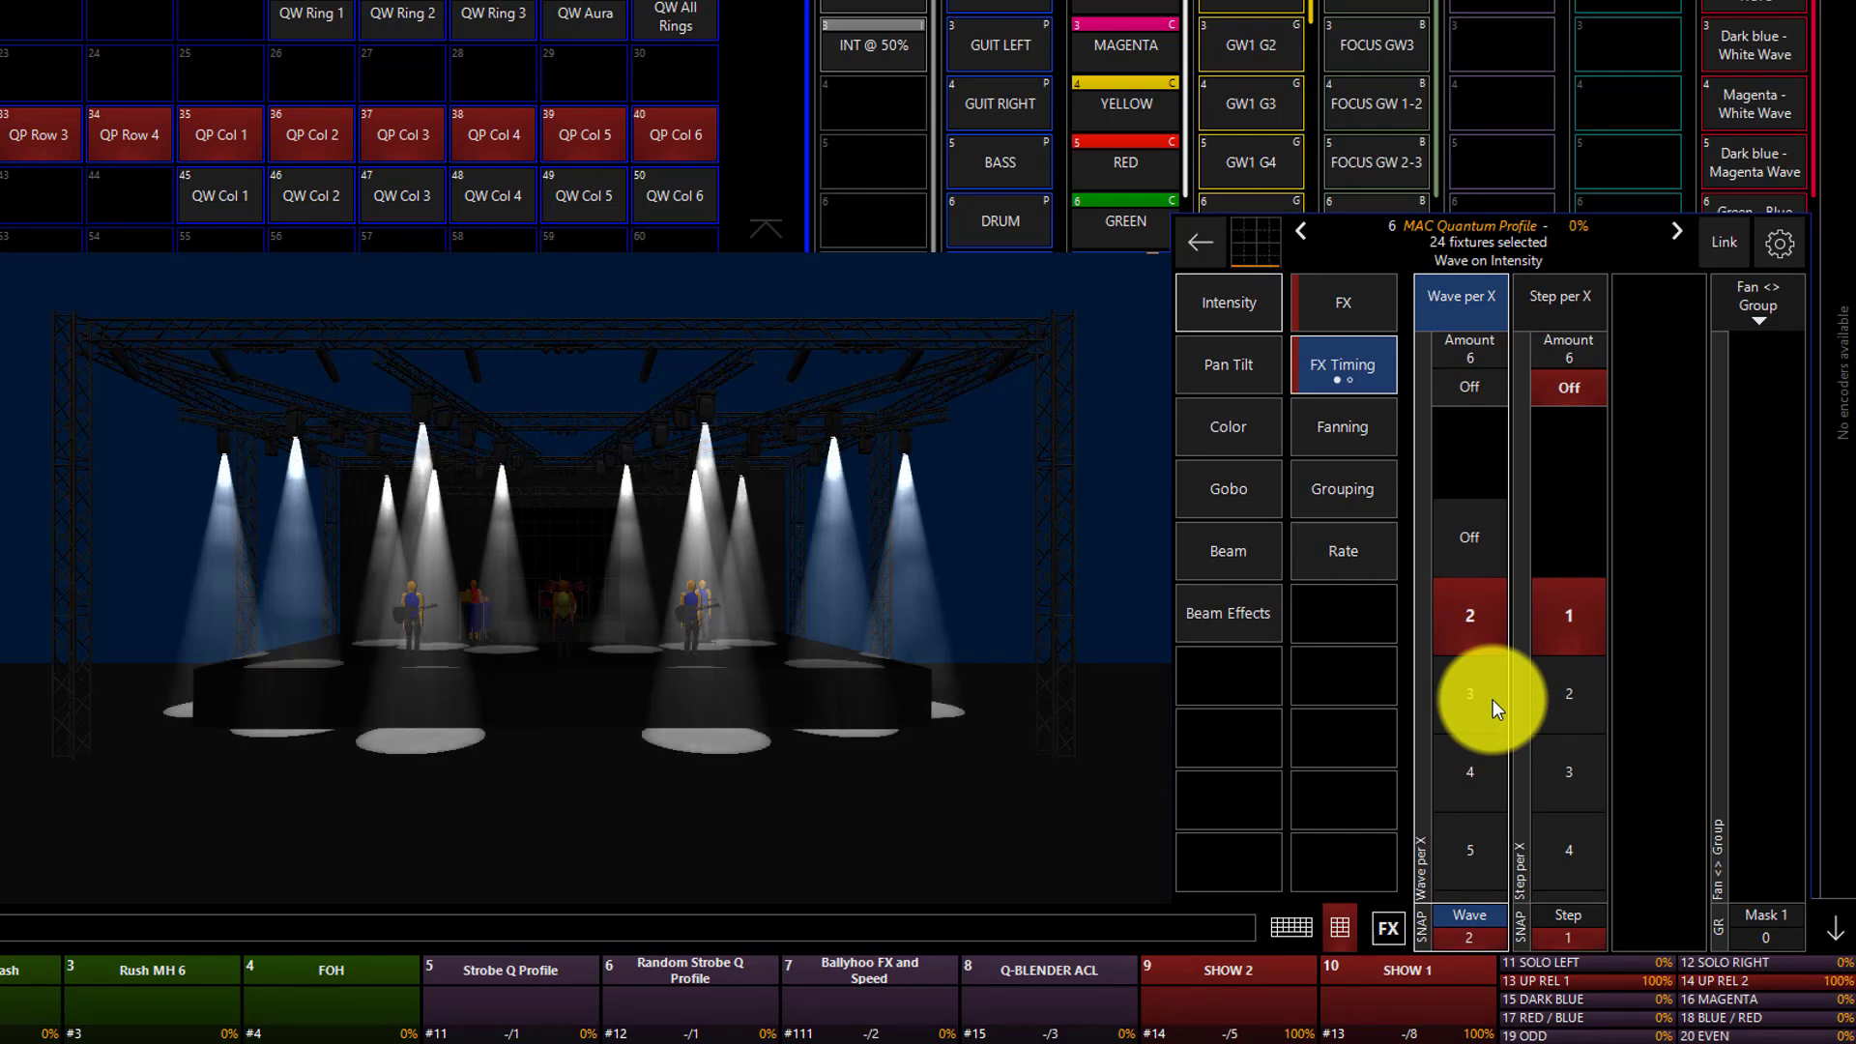
click(1491, 700)
click(1492, 699)
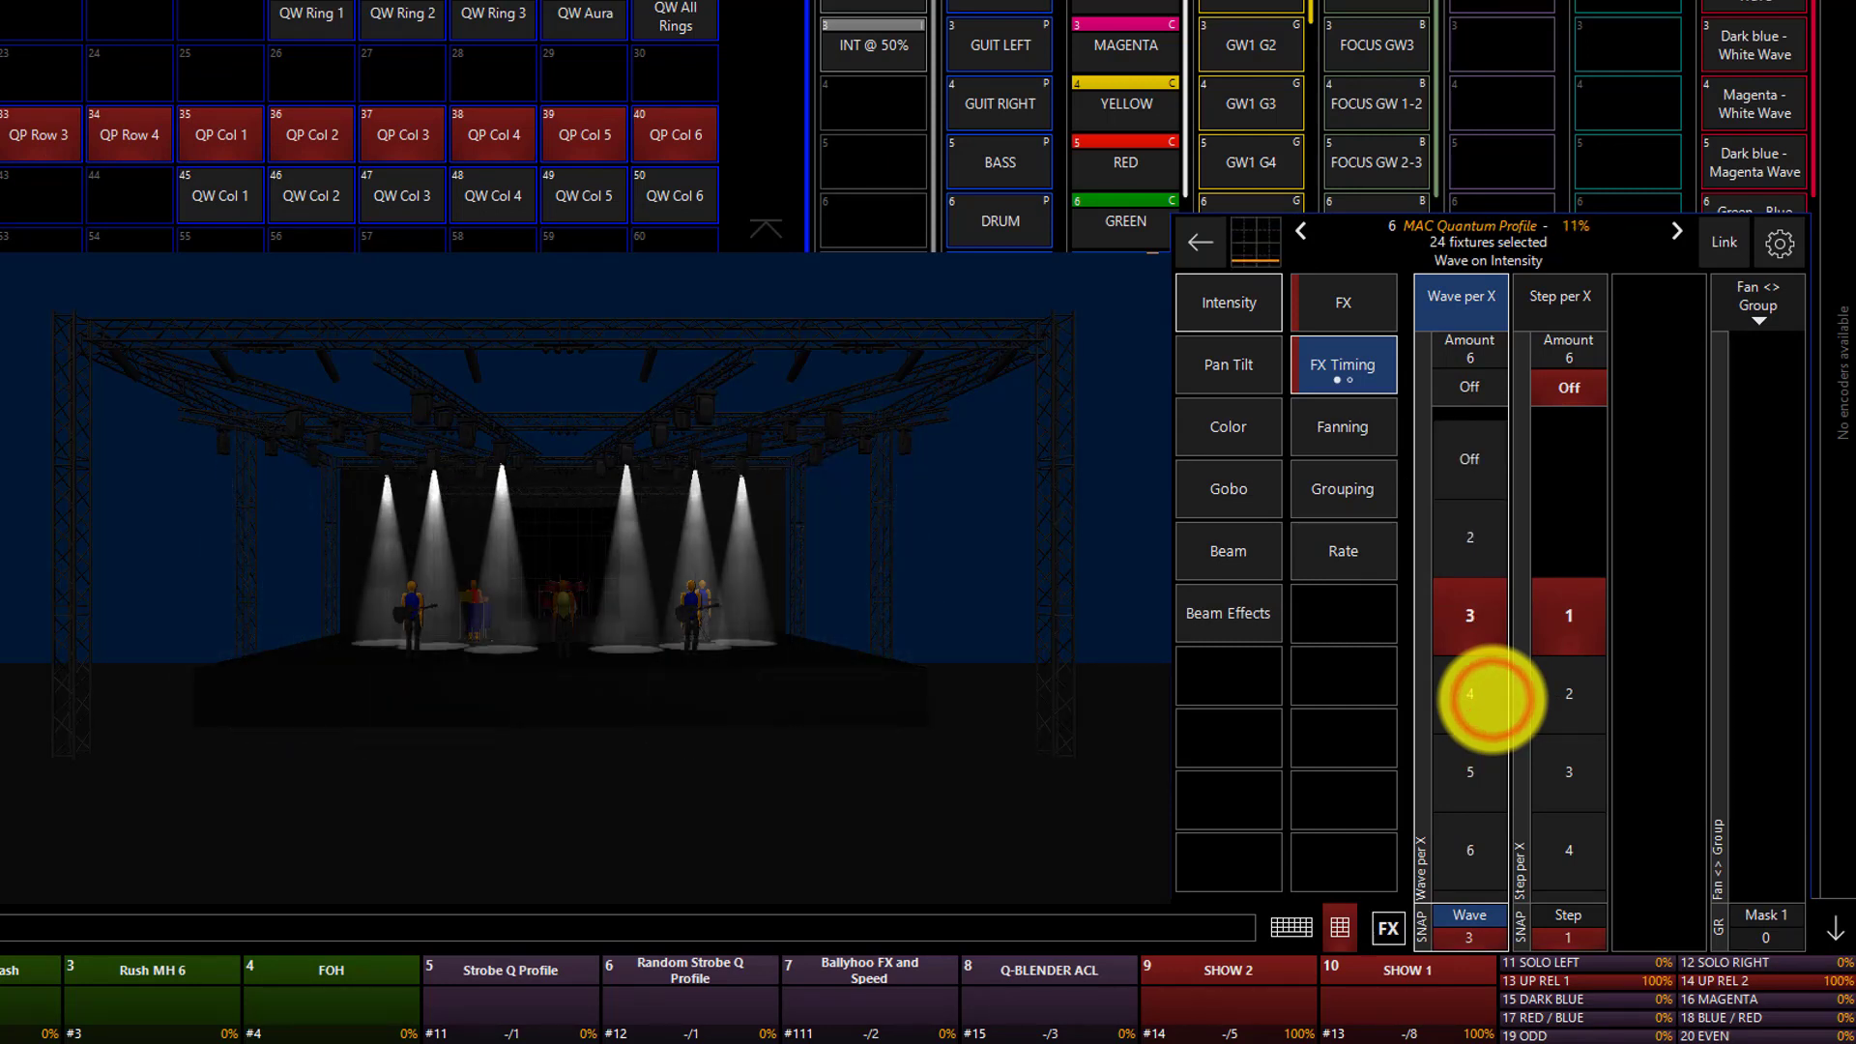
click(1492, 699)
click(1491, 700)
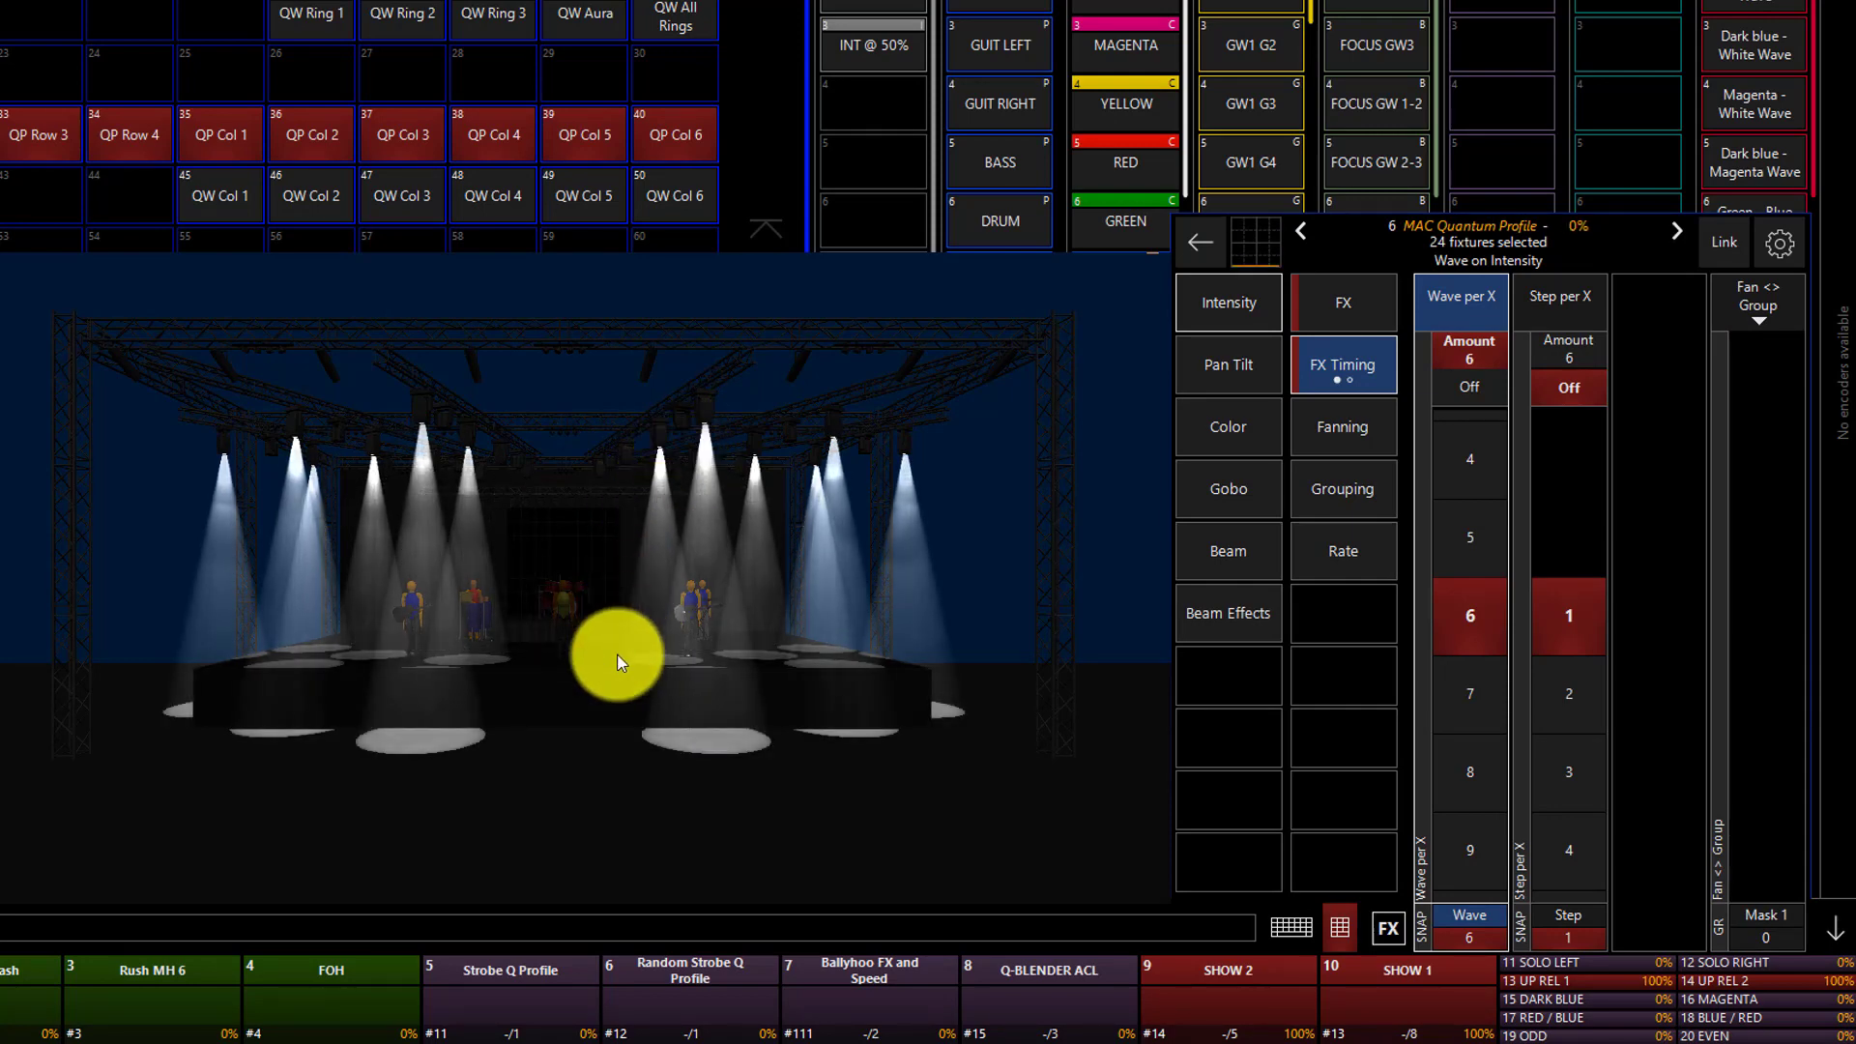
Turn off the intensity effect's Wave per X and the Fan <> Group mask.
click(1469, 388)
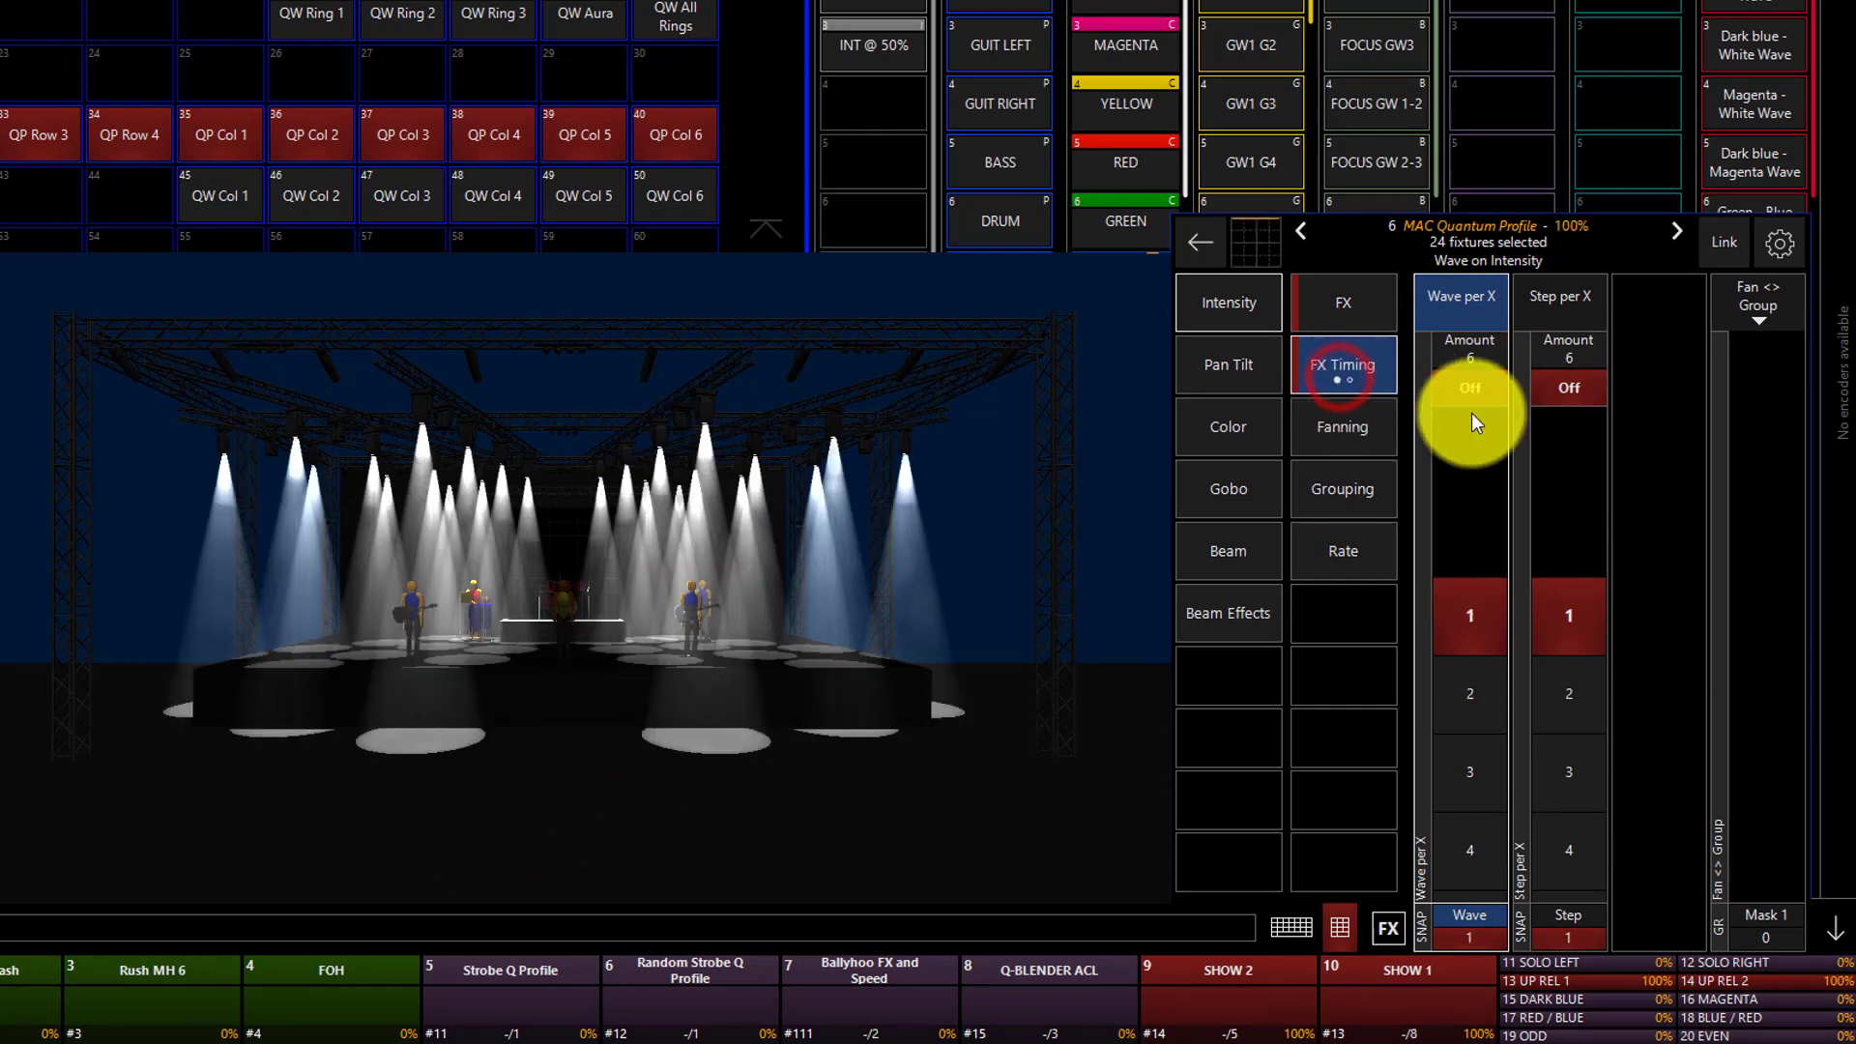
click(1370, 489)
click(1459, 311)
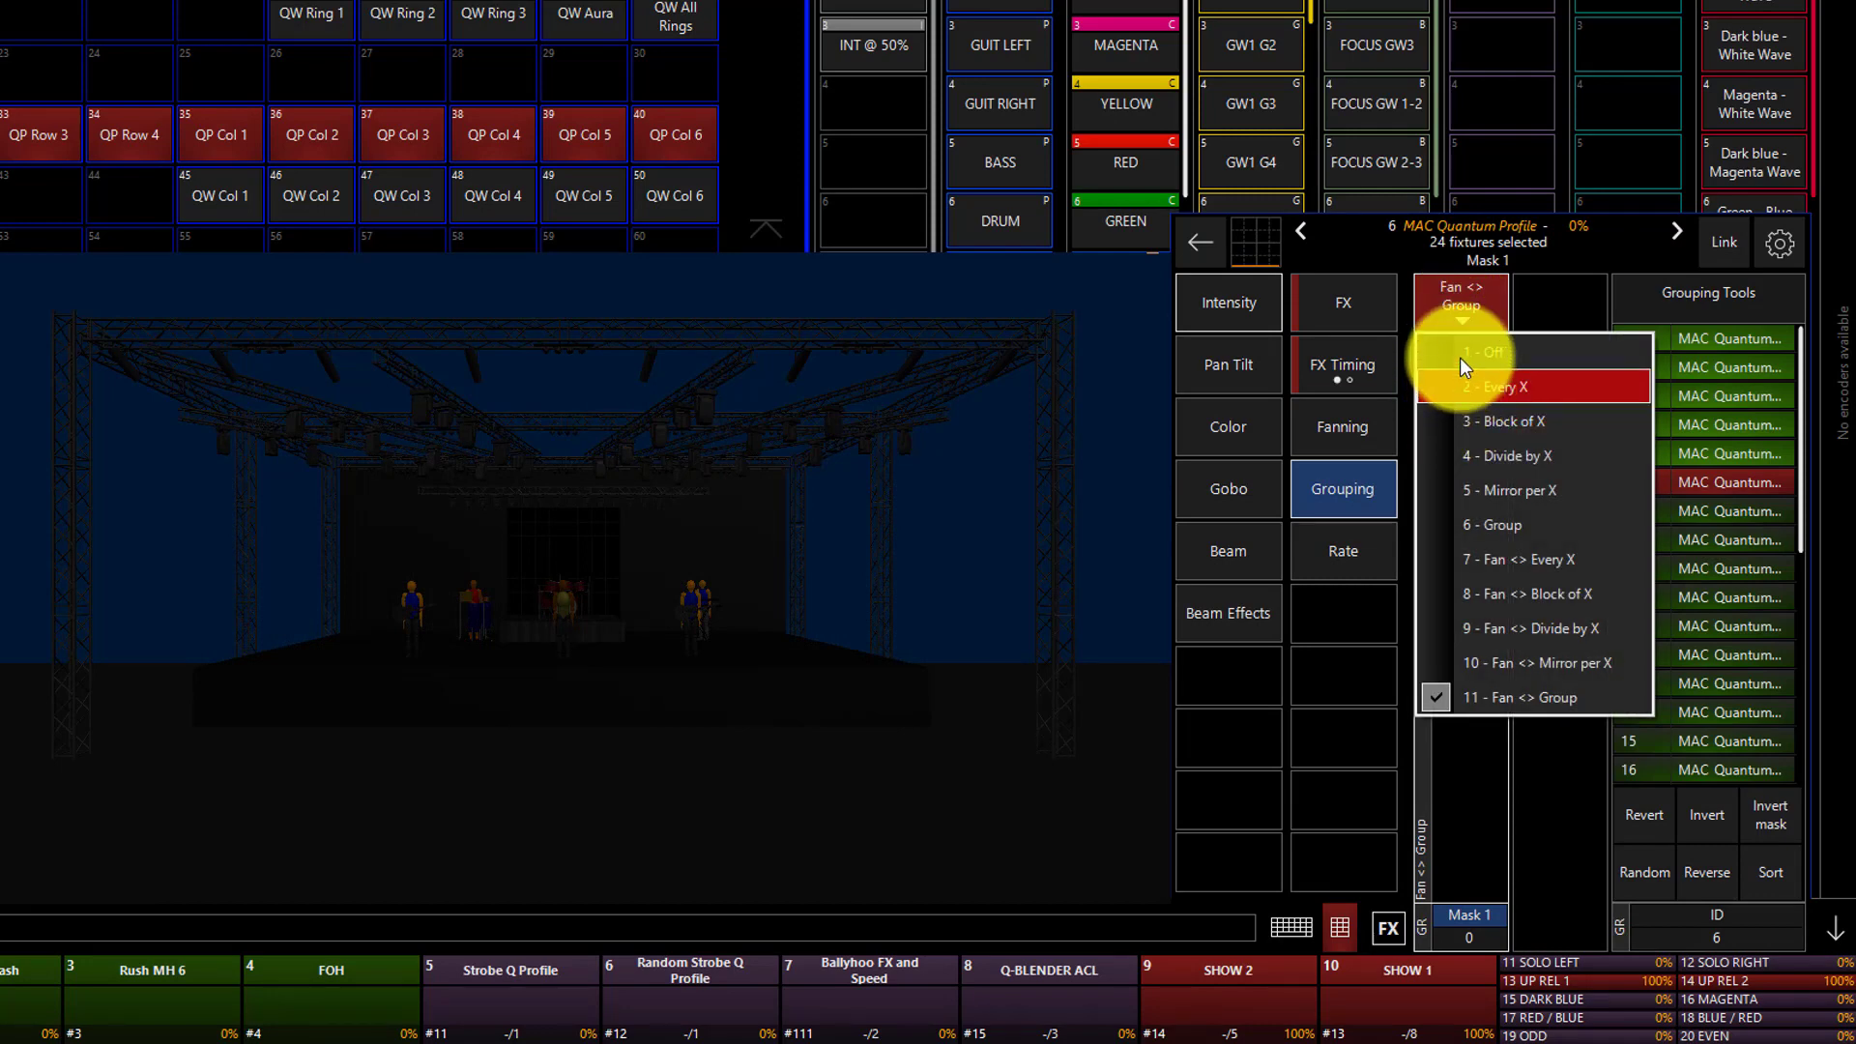
click(1457, 353)
Randomize the selection order of the 24 fixtures and raise the intensity effect's Wave per X to 7.
click(1645, 870)
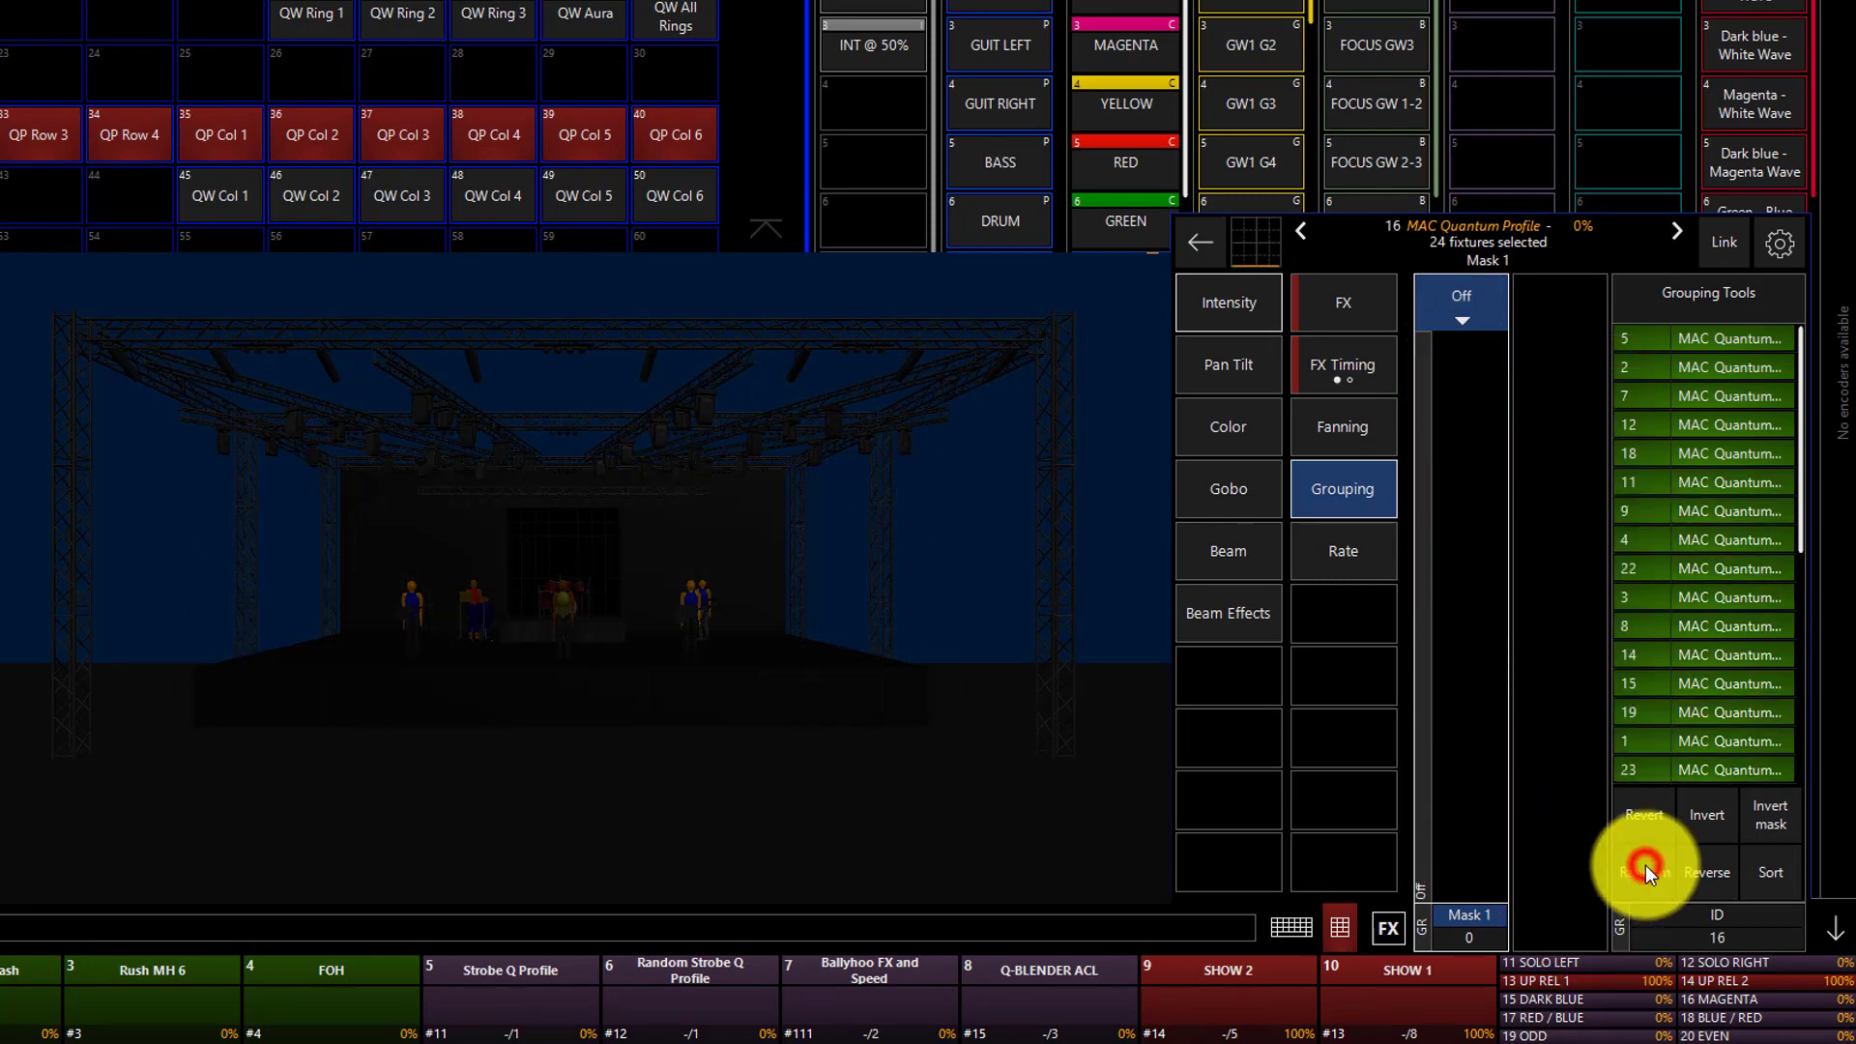
click(1324, 365)
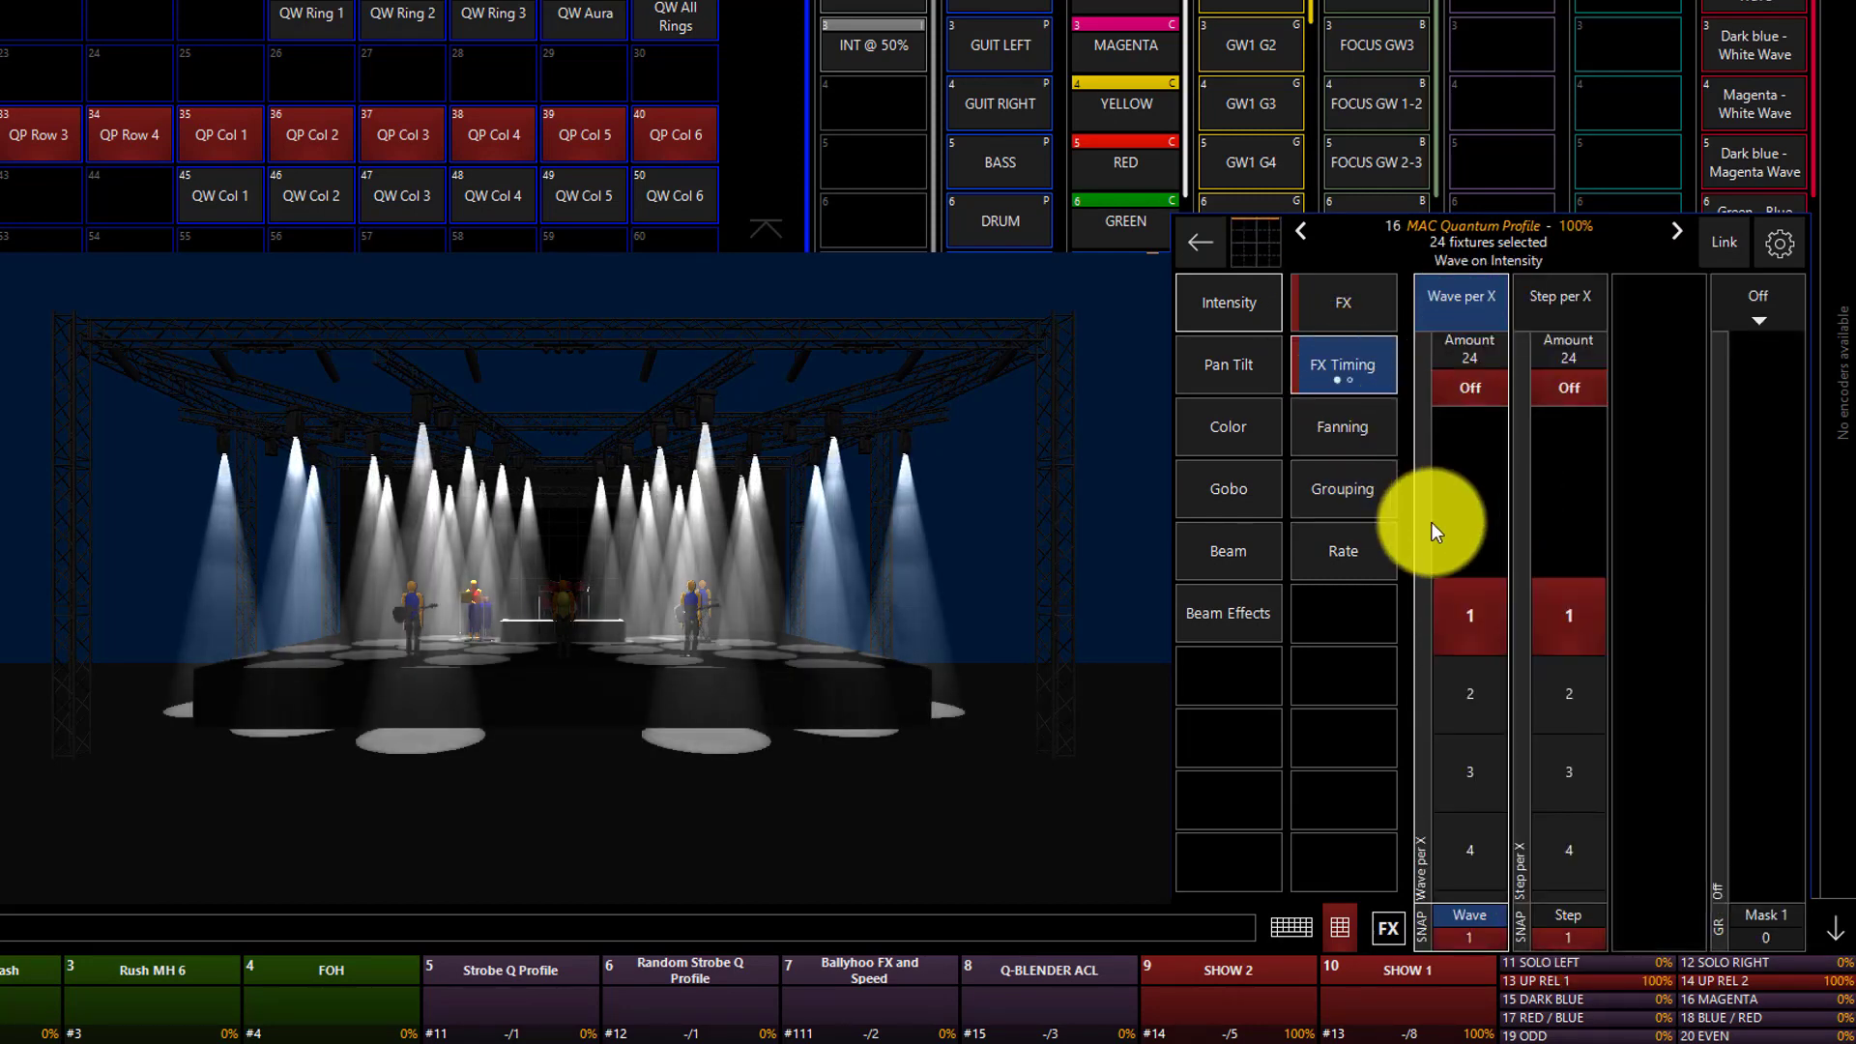
scroll(1483, 756, down, 8)
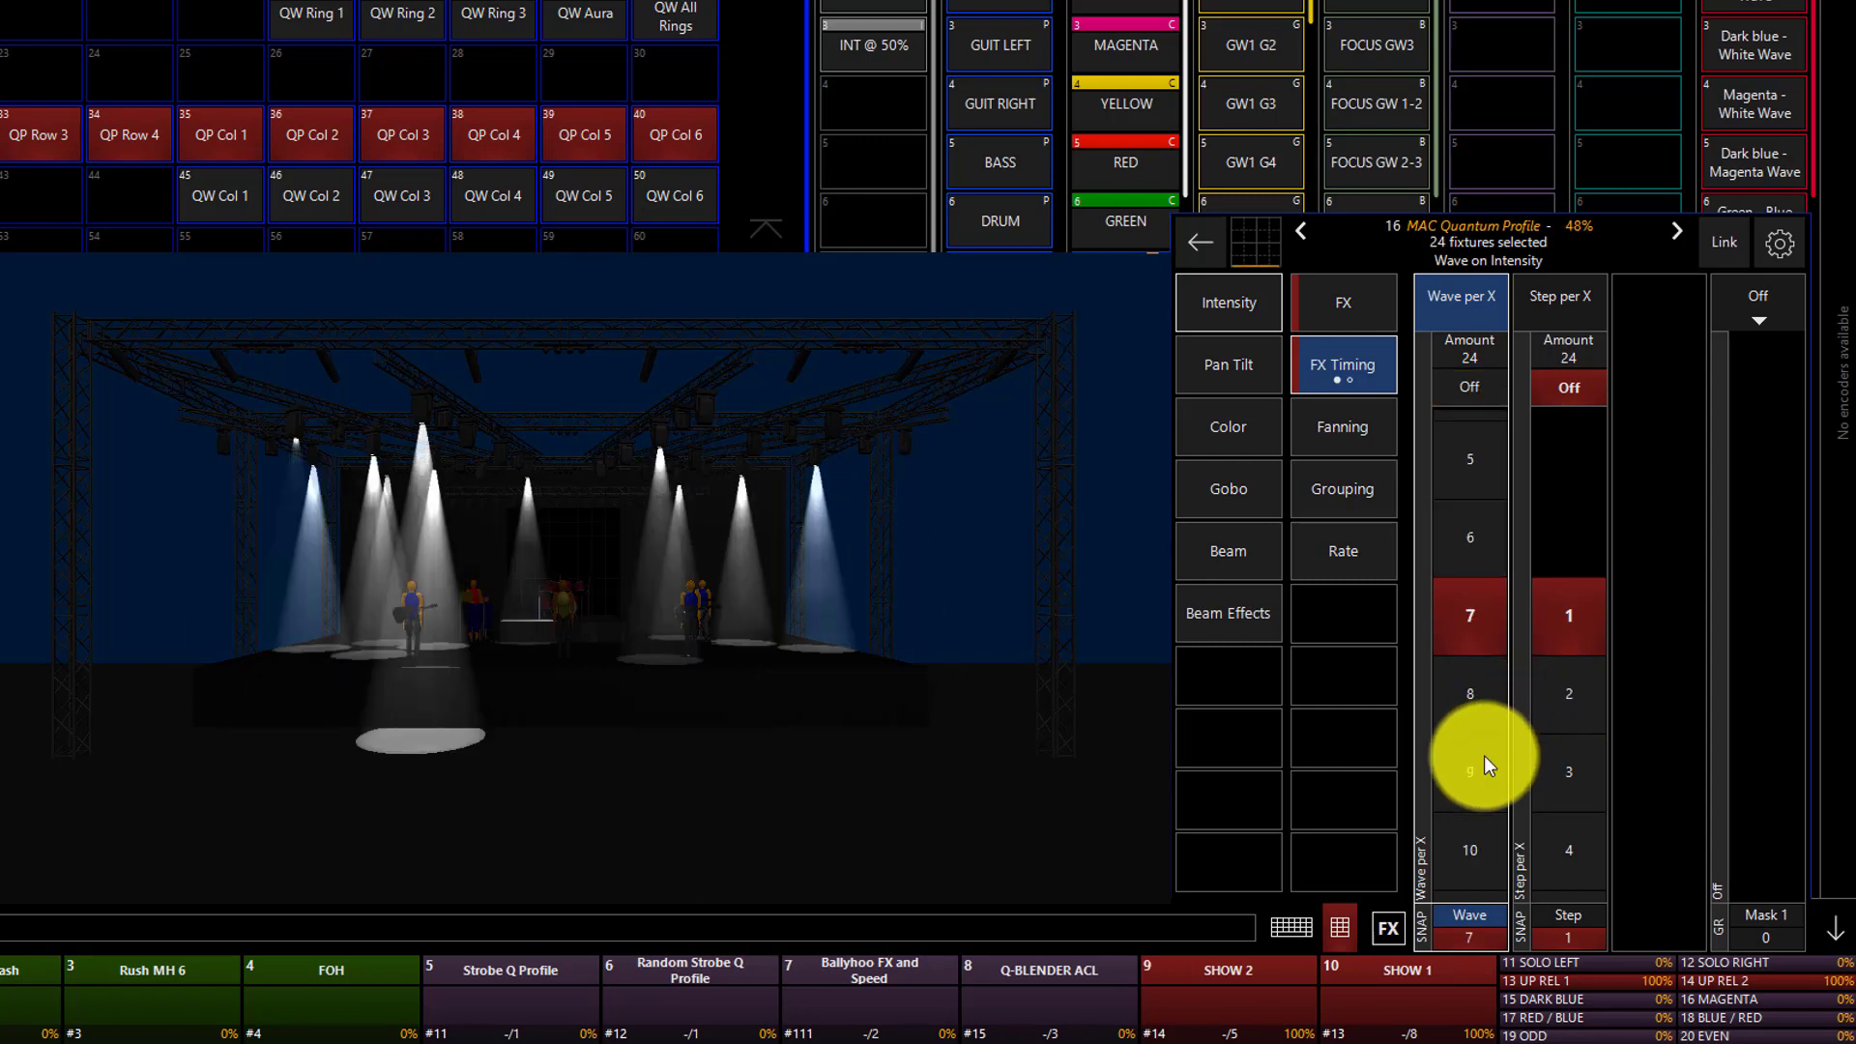